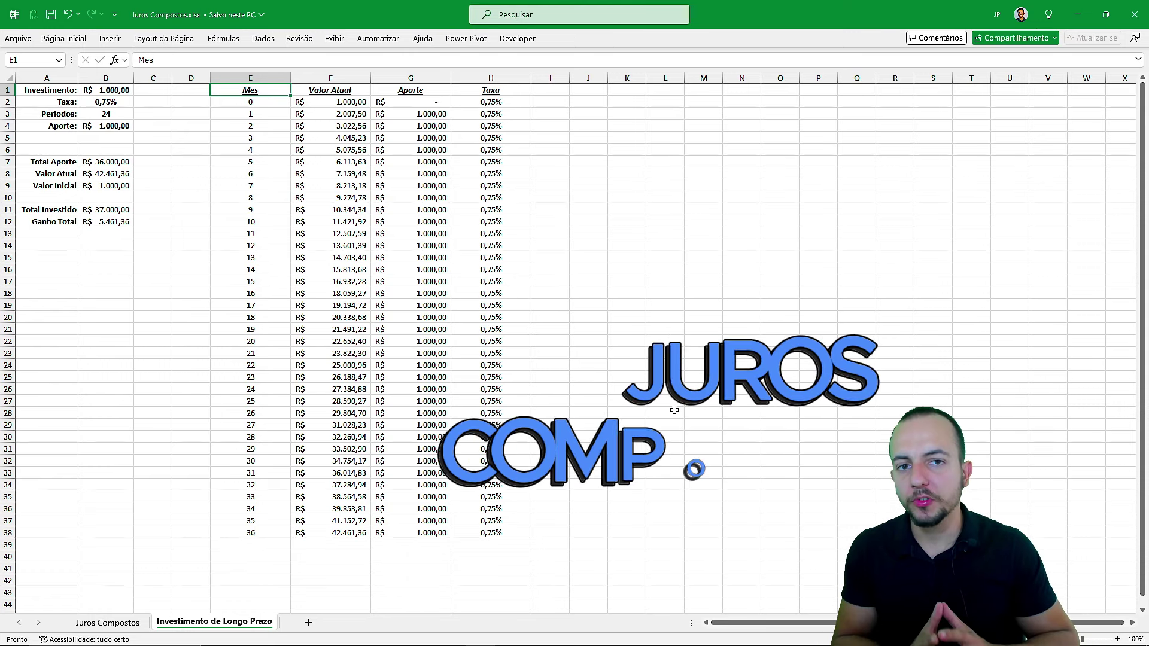
Step: Review the Mes, Aporte and Taxa columns of the Investimento de Longo Prazo monthly table
key("ctrl+Page_Up")
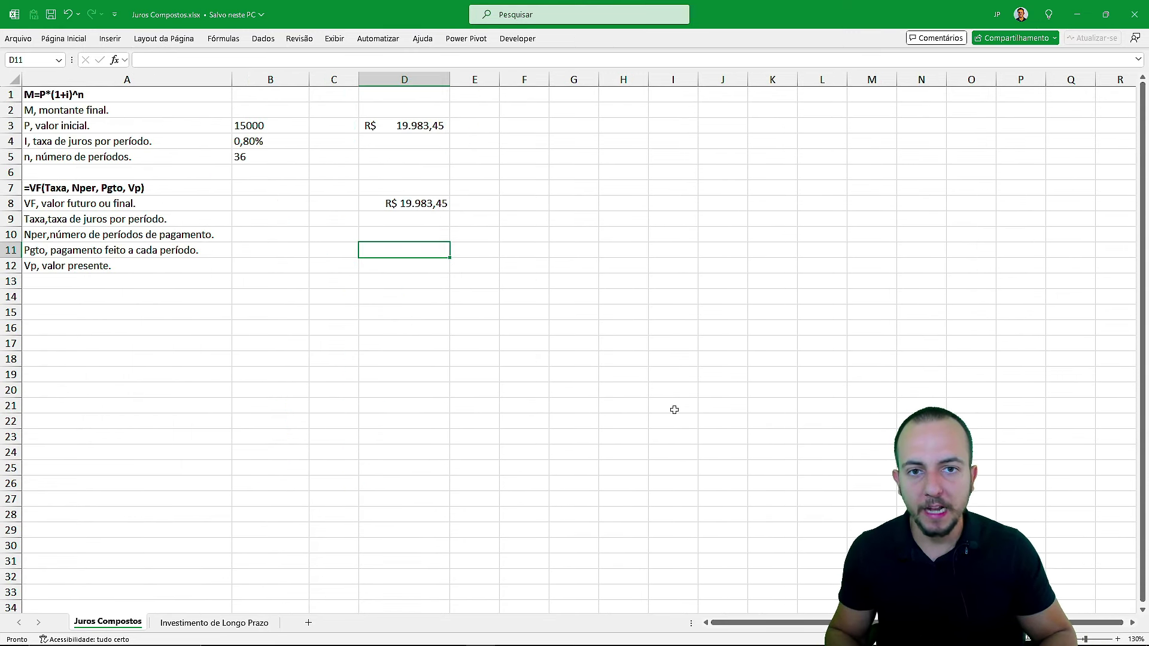
key("ctrl+Page_Down")
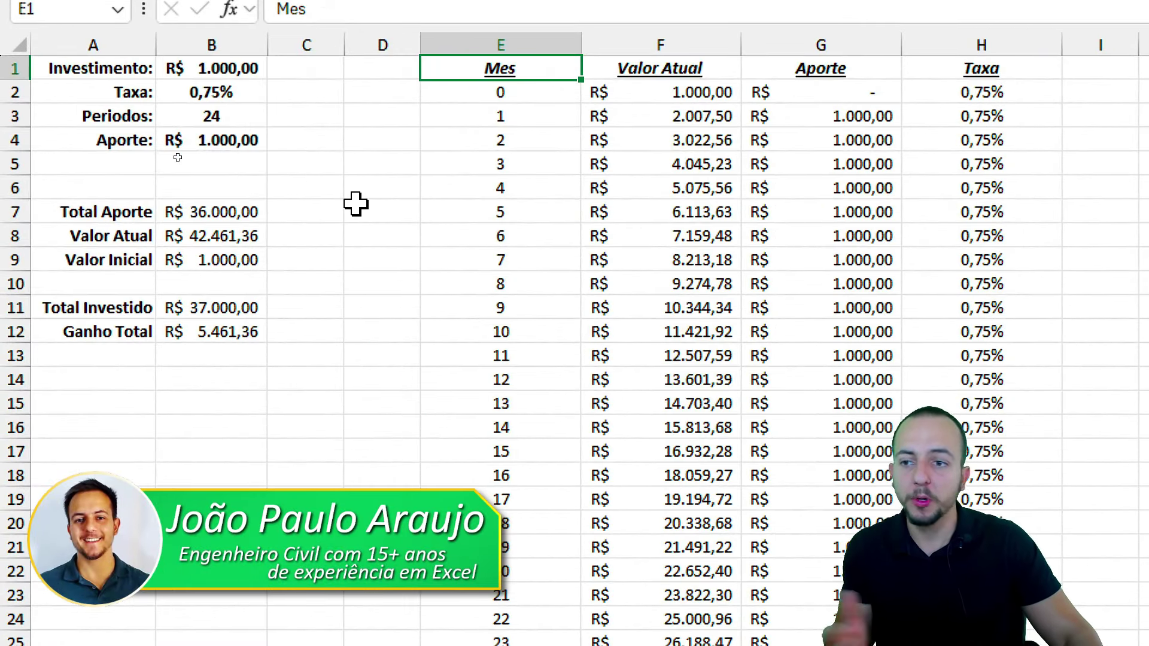
left_click(560, 45)
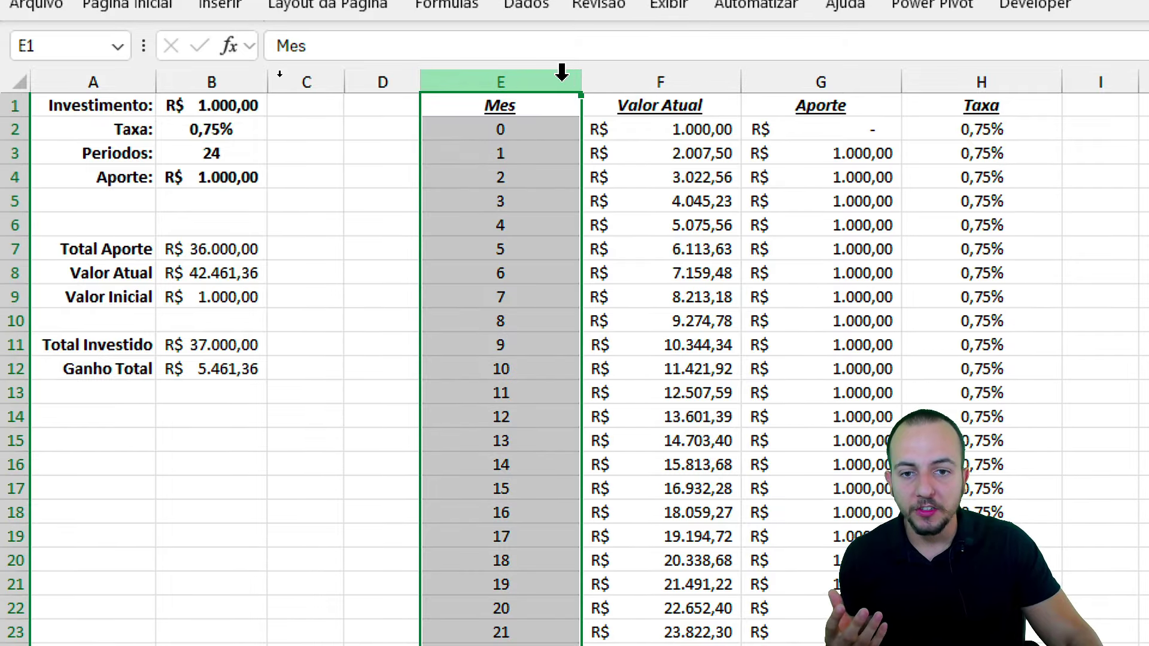
left_click_drag(501, 140, 501, 475)
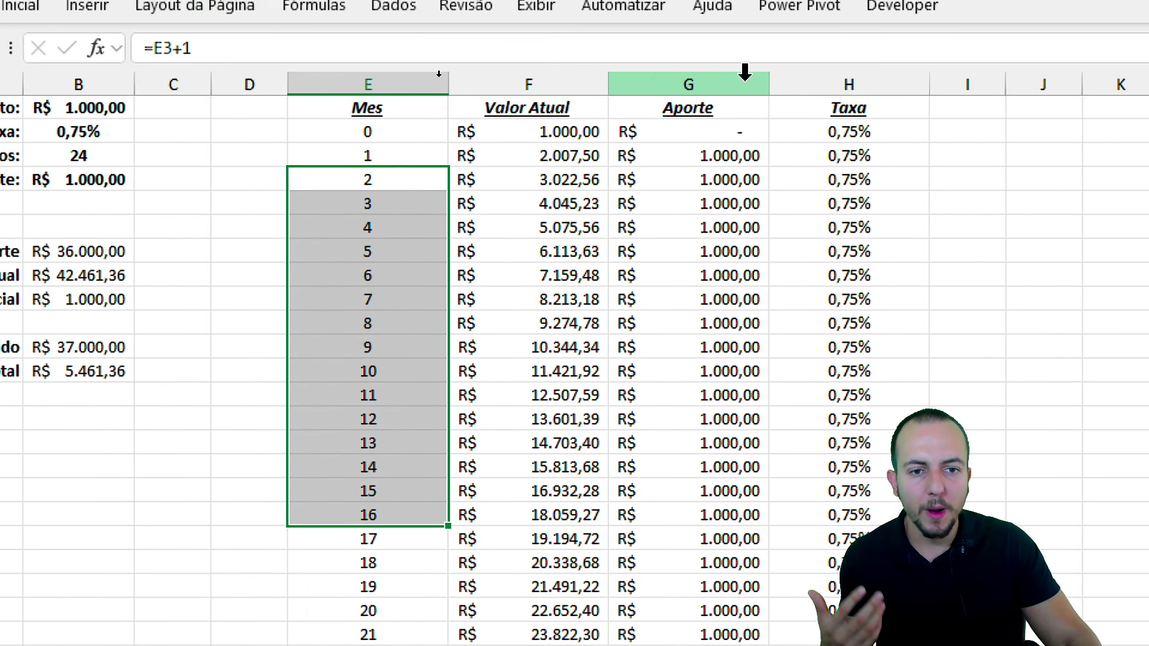
left_click(749, 84)
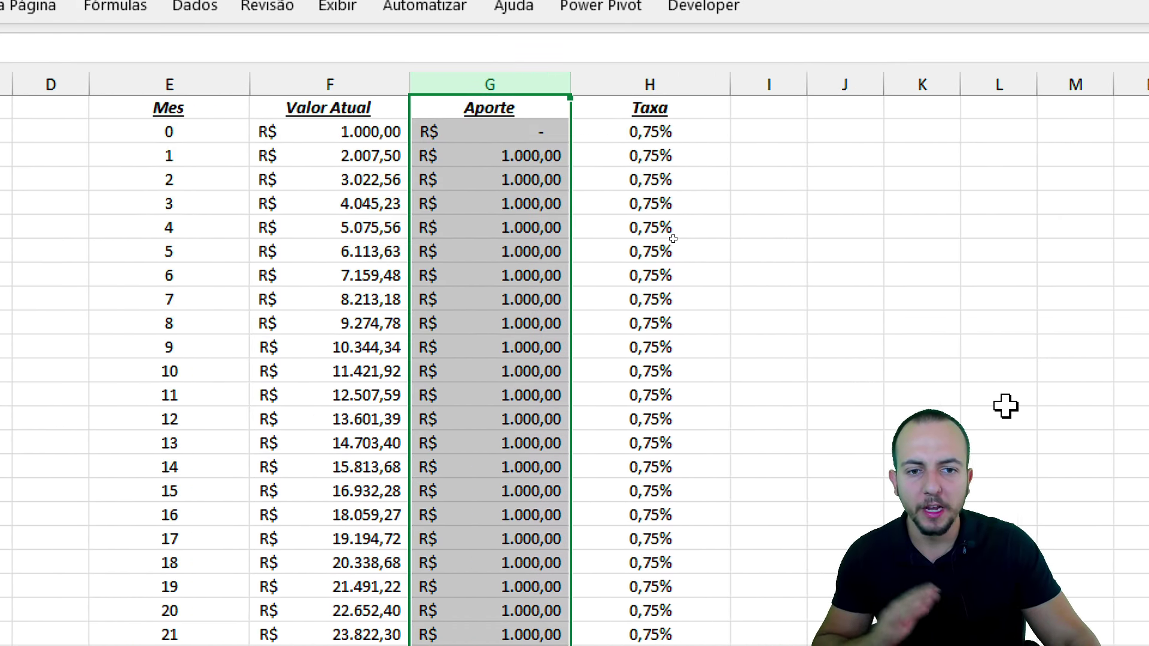
left_click(625, 84)
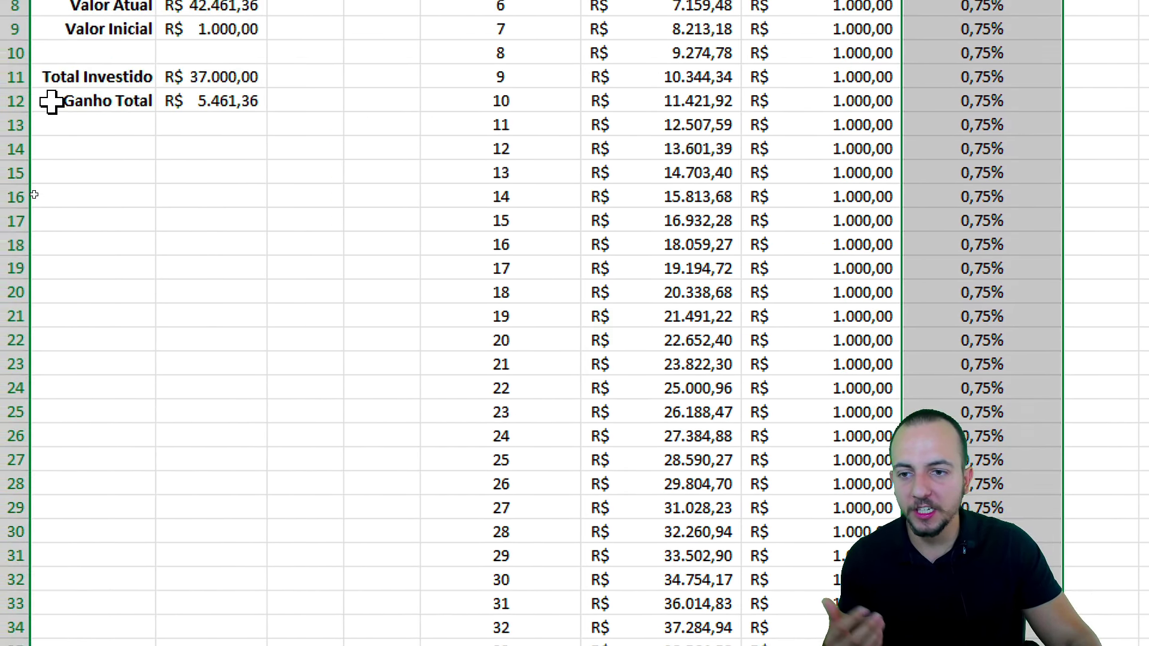
Step: Highlight the summary rows Total Aporte, Valor Atual, Ganho Total and Total Investido
left_click_drag(119, 140, 256, 146)
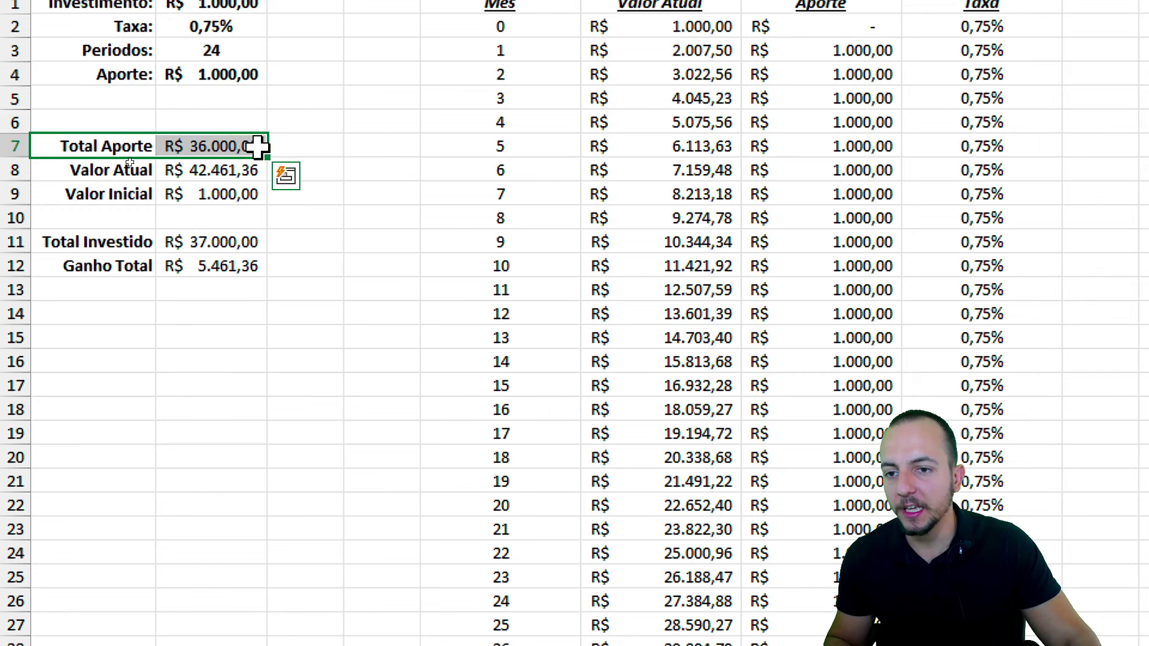
key("ctrl+q")
key("Escape")
left_click_drag(66, 172, 180, 170)
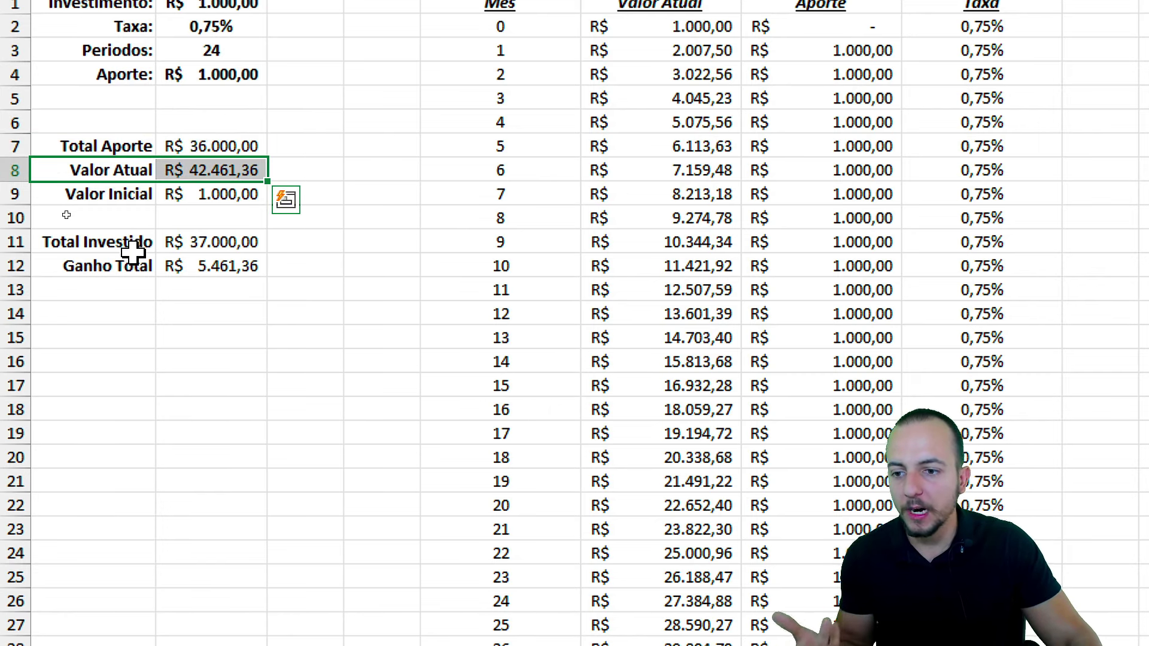
left_click_drag(128, 264, 186, 266)
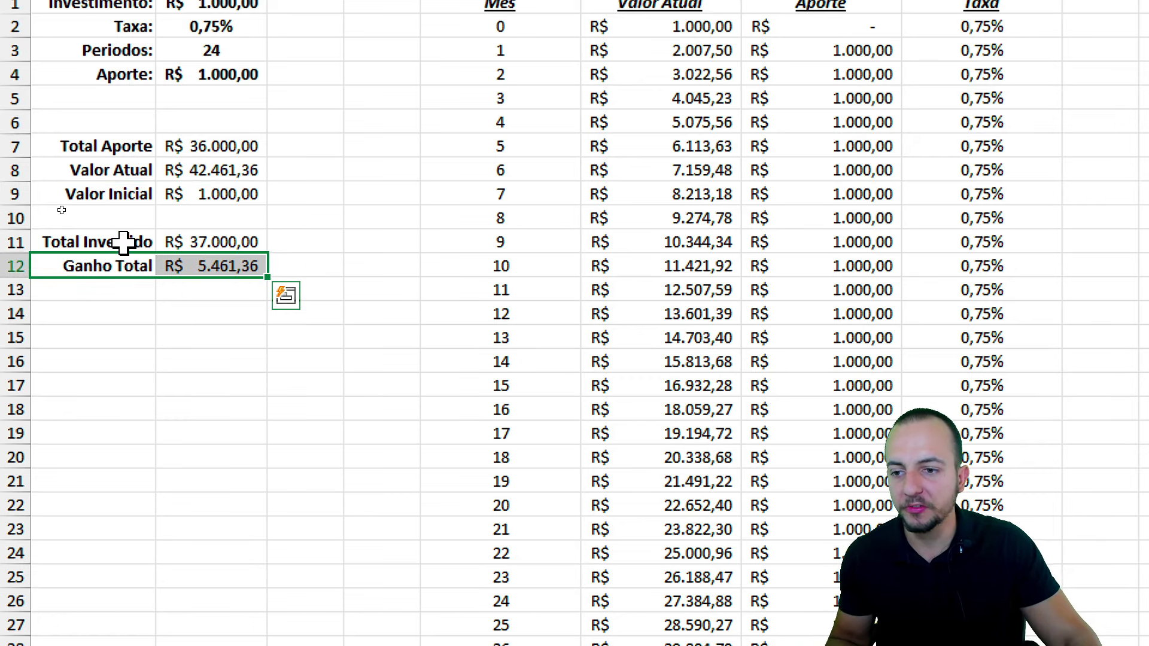
left_click_drag(123, 242, 189, 241)
left_click_drag(124, 172, 236, 170, "ctrl")
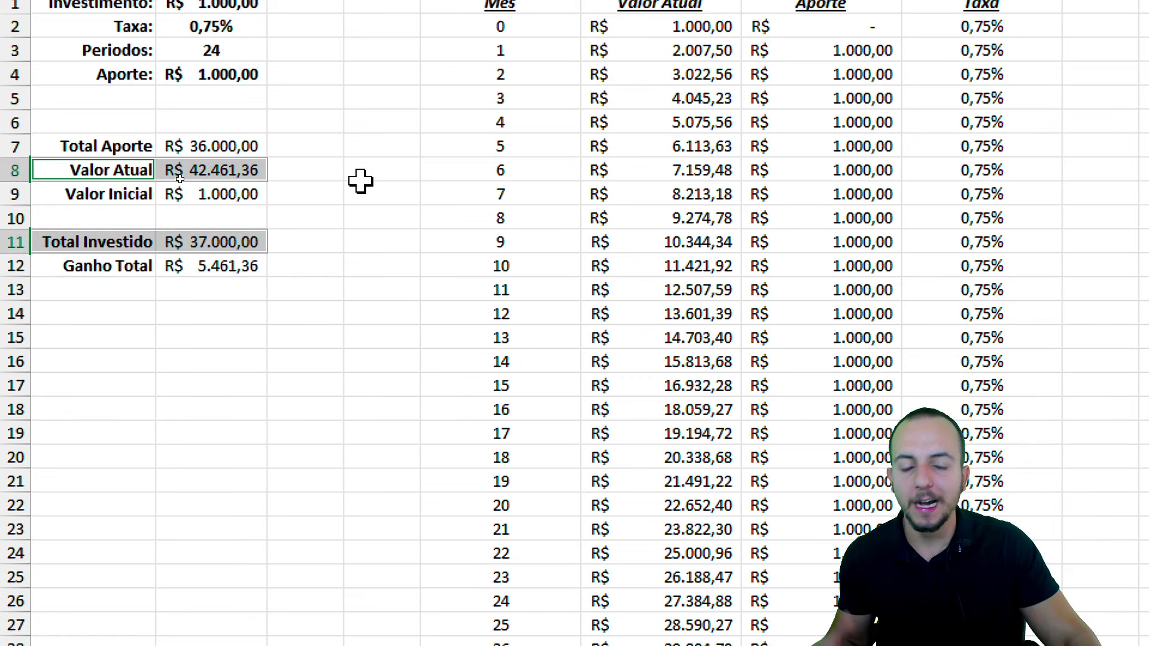
left_click(383, 361)
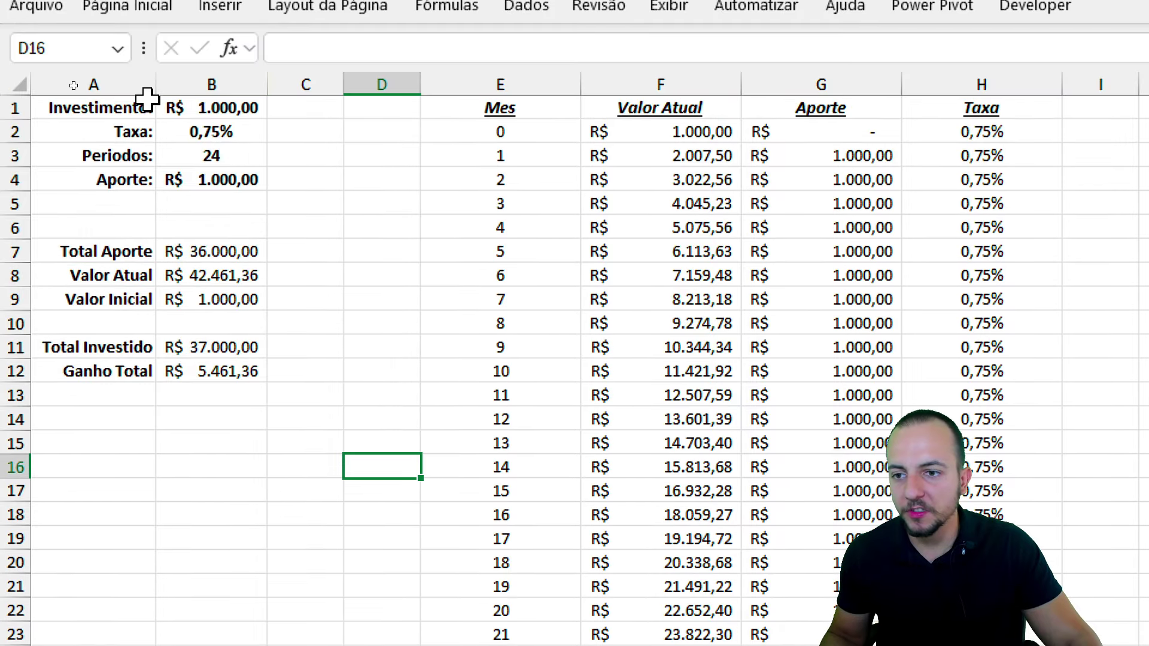
Step: Highlight the Investimento, Taxa 0,75%, Periodos 24 and Aporte inputs and the monthly table
left_click(187, 82)
mouse_move(66, 109)
left_mouse_down()
mouse_move(128, 146)
mouse_move(128, 179)
mouse_move(191, 109)
mouse_move(209, 132)
left_mouse_up()
mouse_move(126, 156)
left_mouse_down()
mouse_move(174, 157)
mouse_move(195, 180)
left_mouse_up()
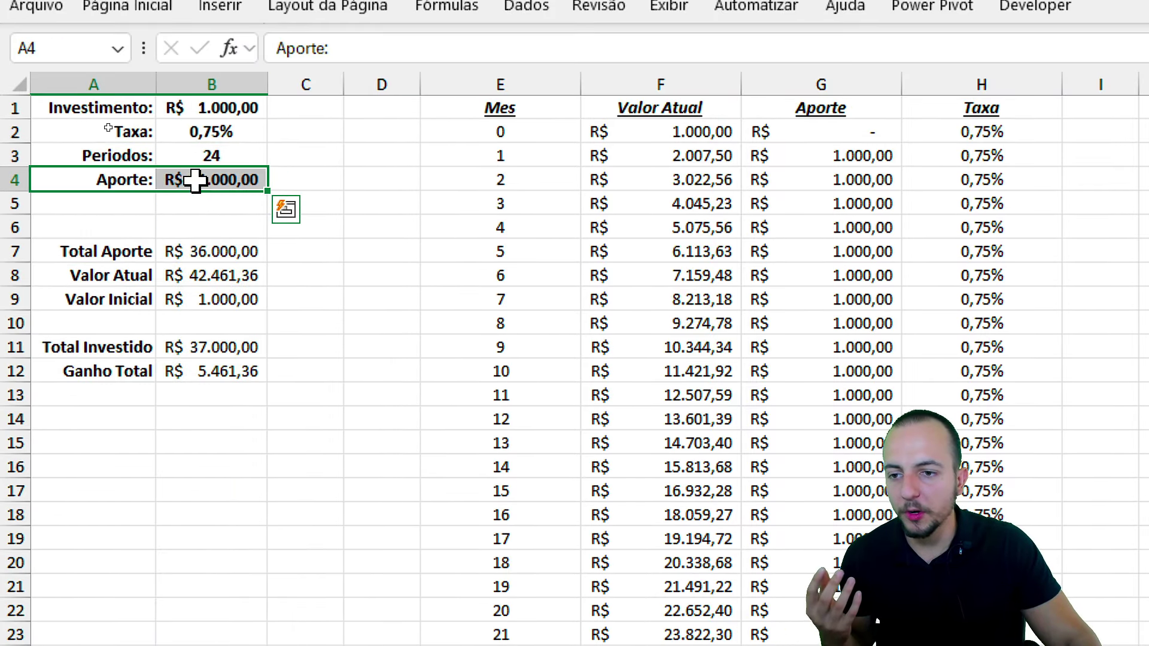
left_click_drag(523, 78, 988, 120)
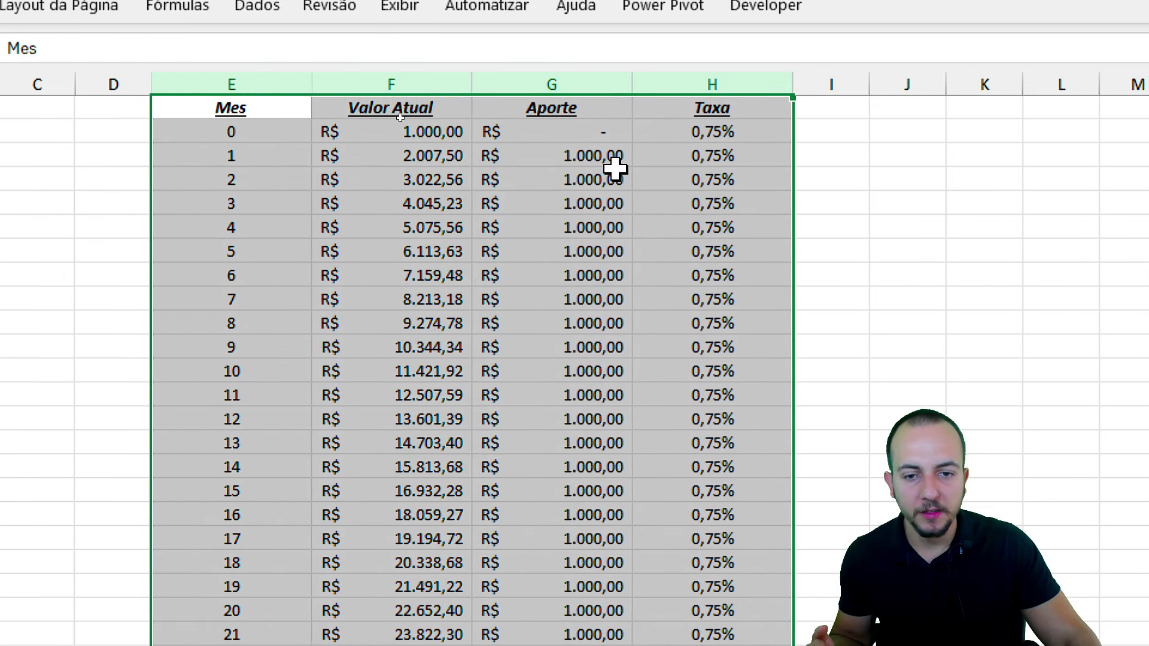
left_click(210, 132)
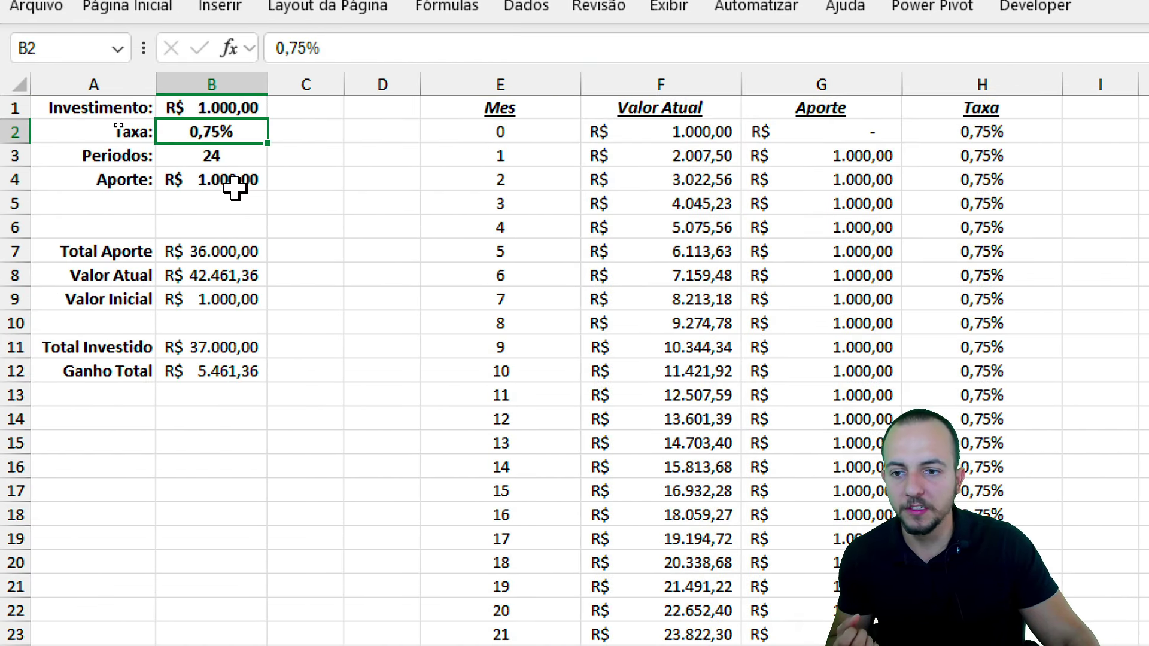
left_click(251, 157)
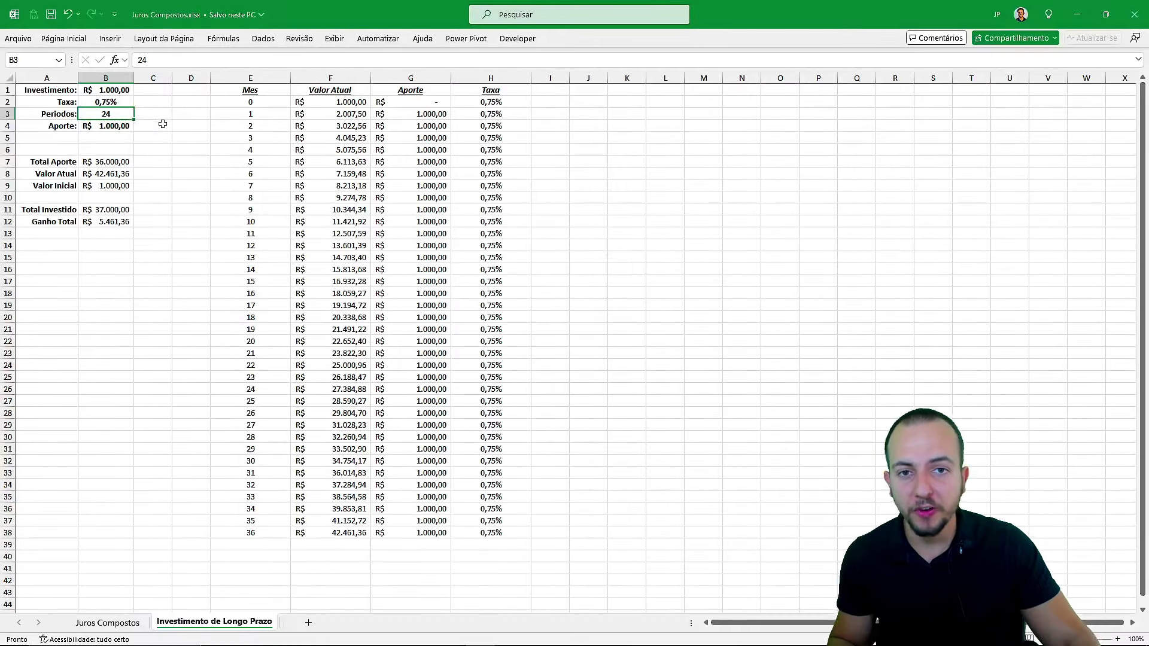
Step: Switch to Juros Compostos and review the M=P*(1+i)^n formula in A1 and the VF note in A7
left_click(127, 621)
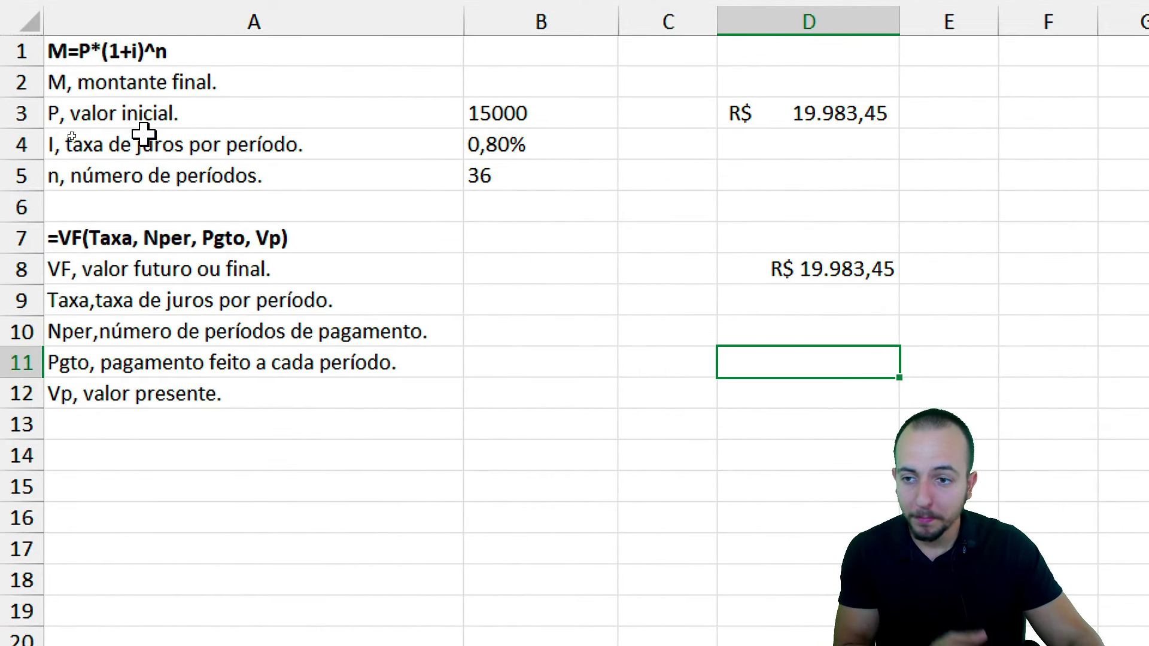
left_click(204, 54)
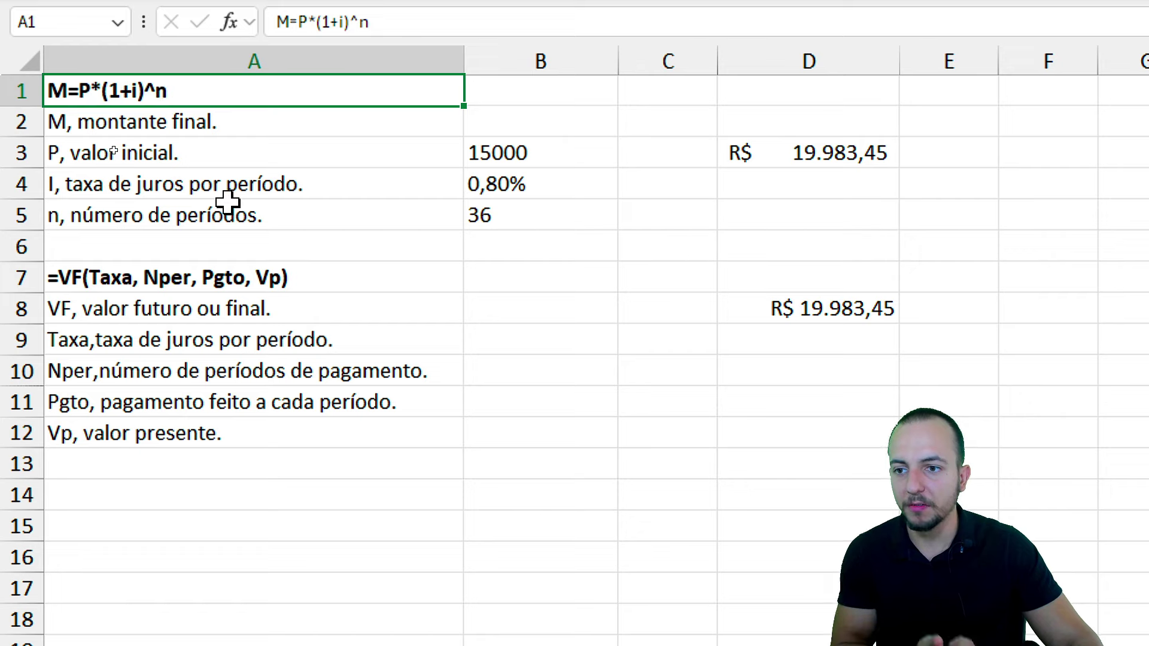
left_click(125, 285)
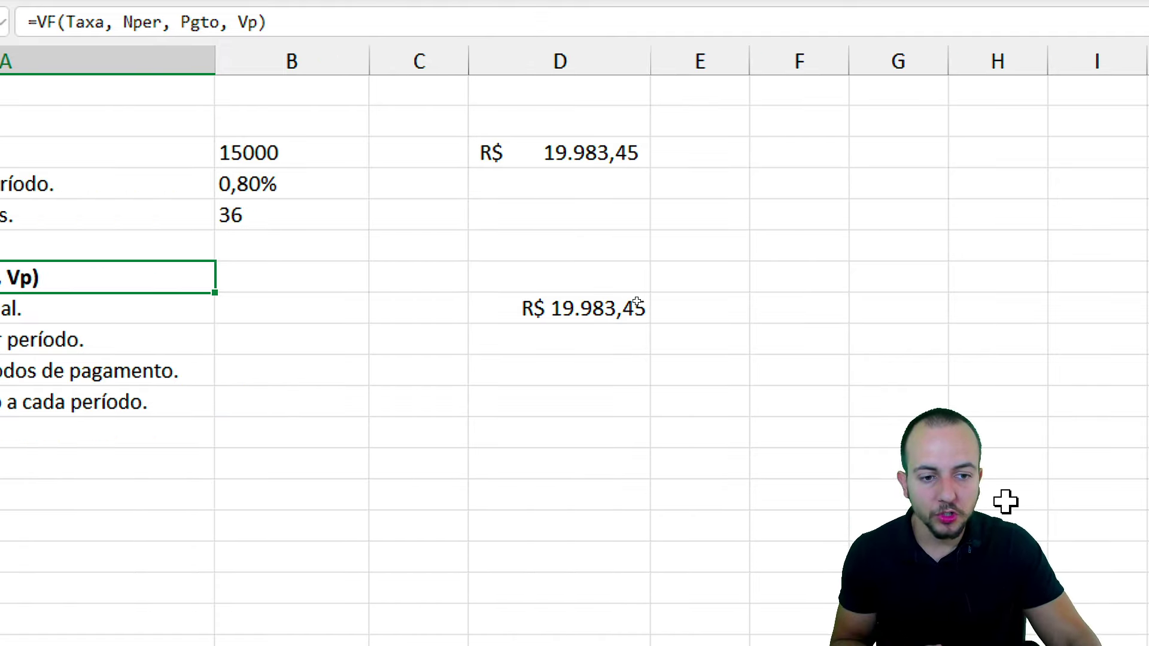
Step: Inspect the arguments of D8's =-VF future value formula and confirm it
double_click(464, 275)
left_click_drag(398, 271, 502, 270)
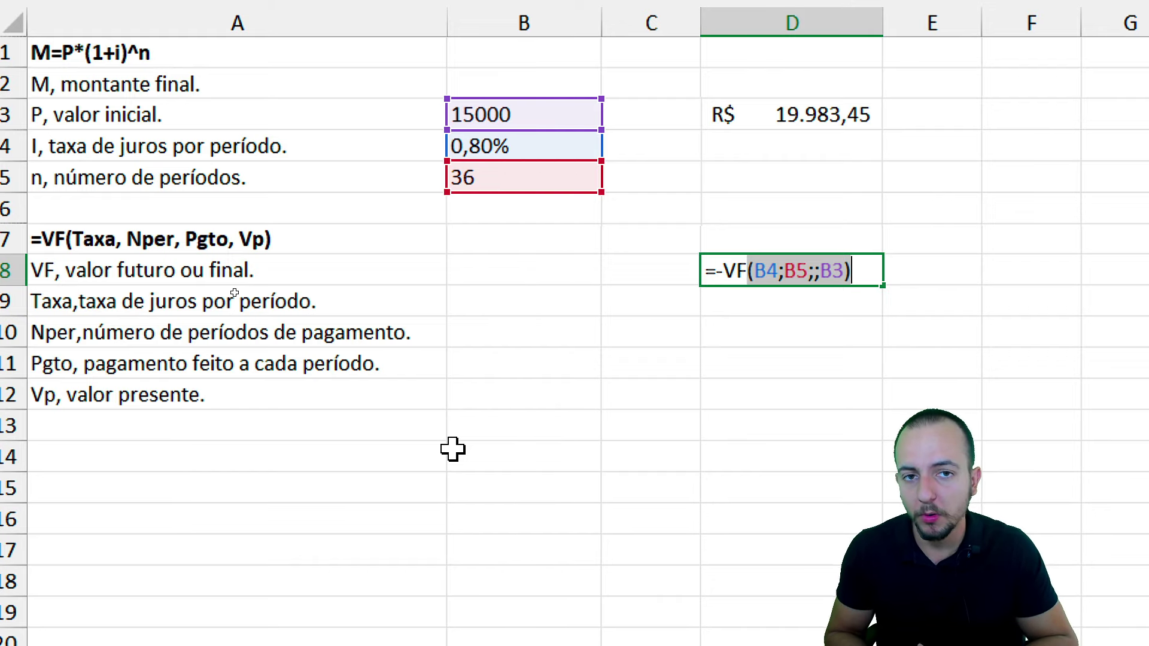
key("Return")
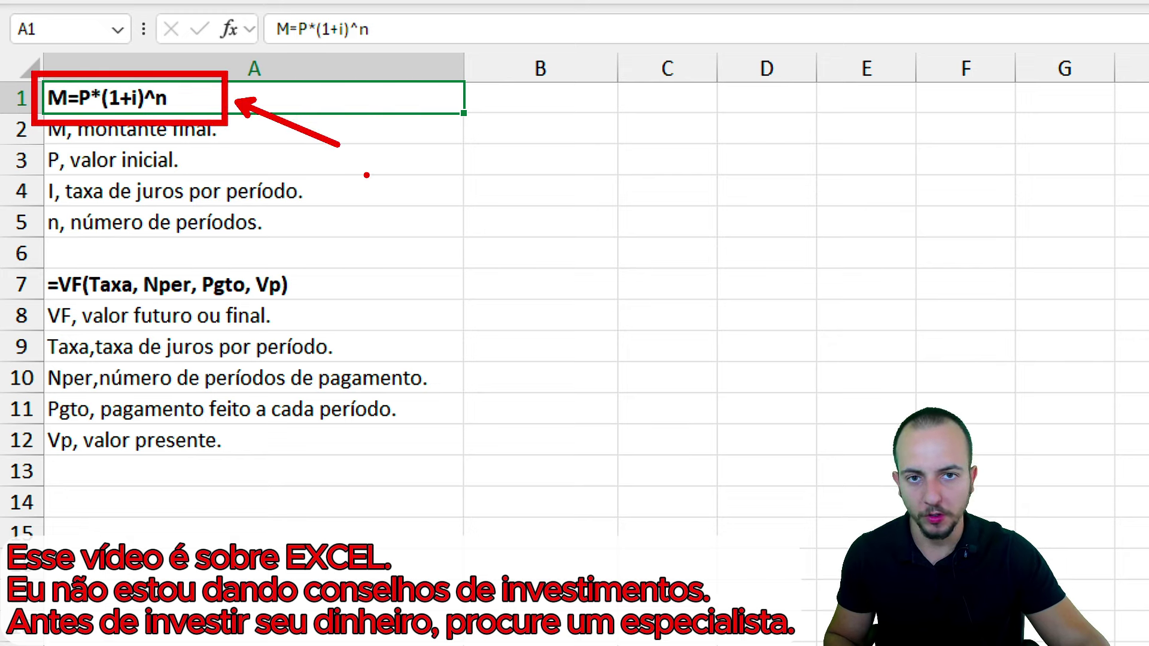
left_click_drag(30, 266, 426, 345)
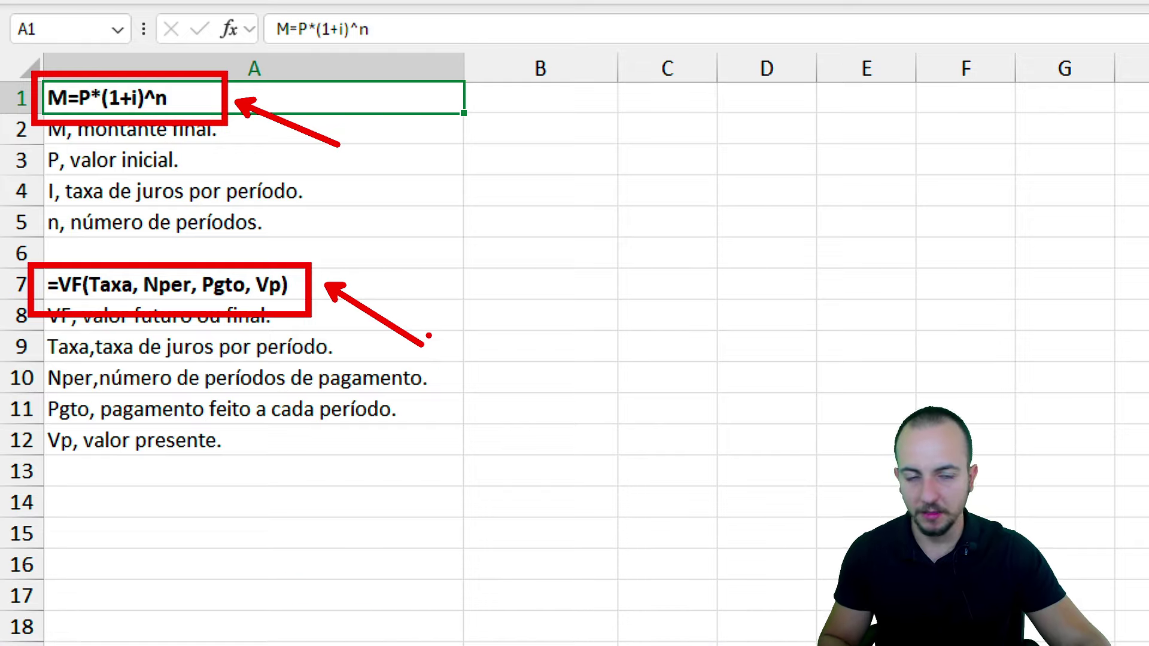
left_click(18, 97)
left_click(27, 291)
left_click(553, 287)
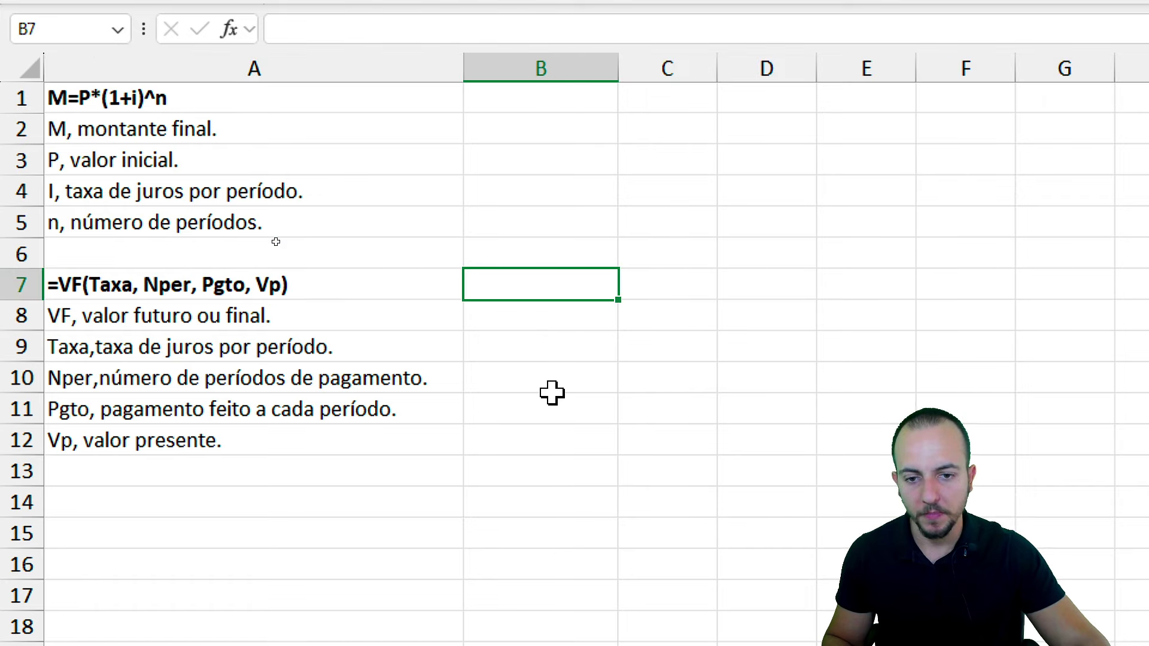
type("=VF")
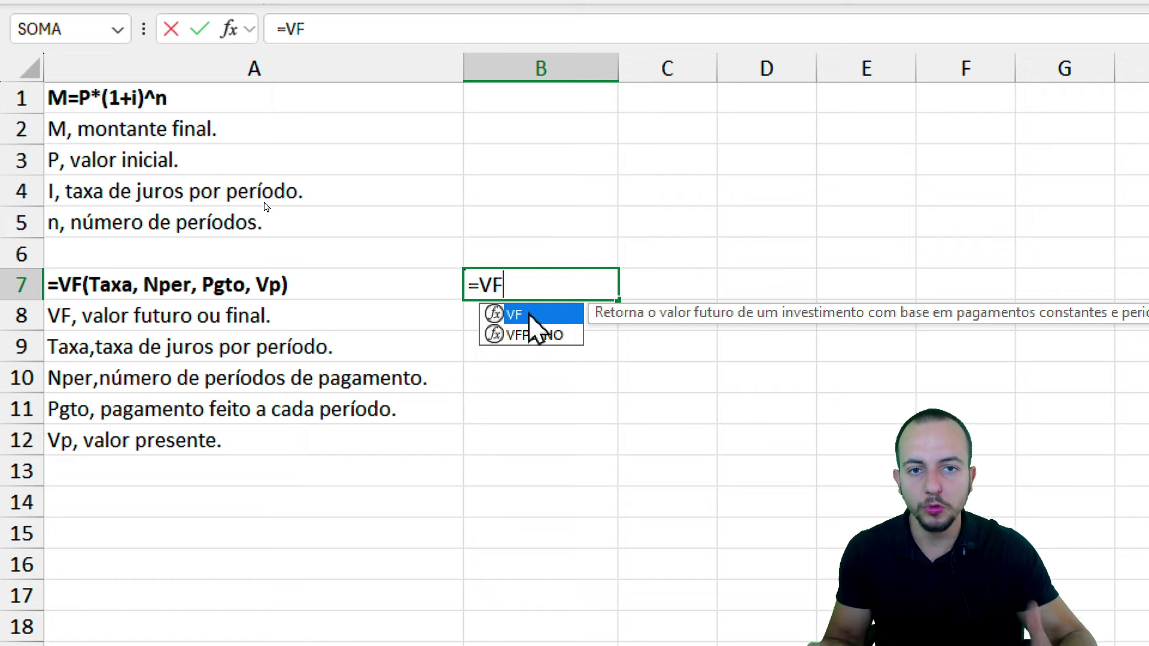
key("Escape")
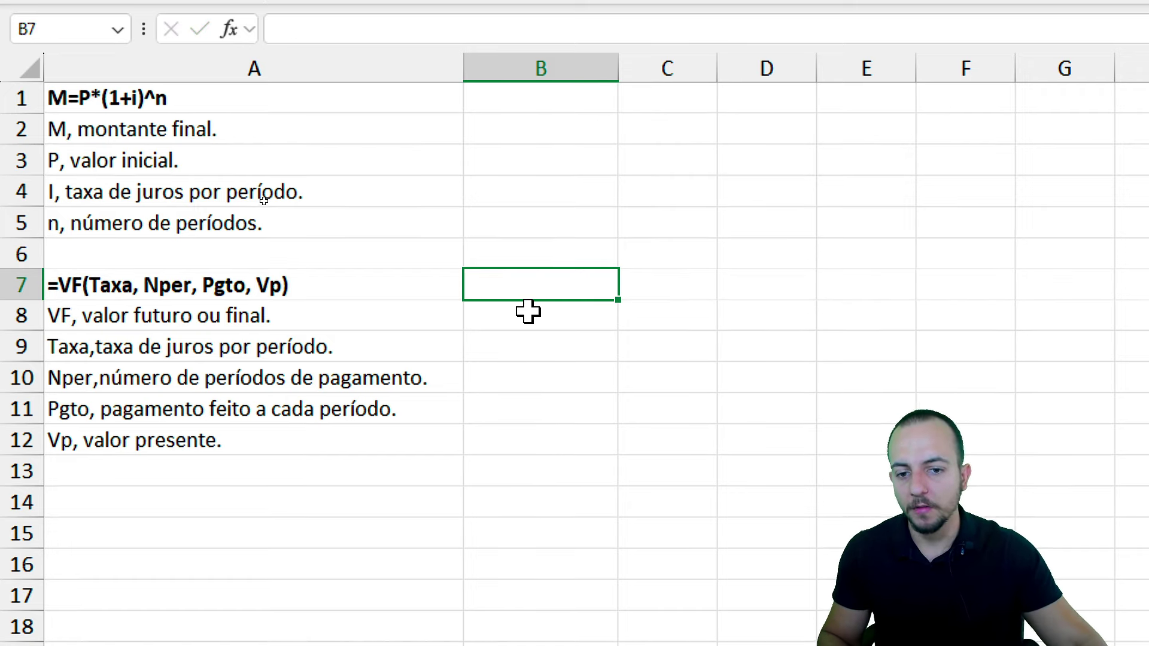
left_click_drag(21, 98, 24, 222)
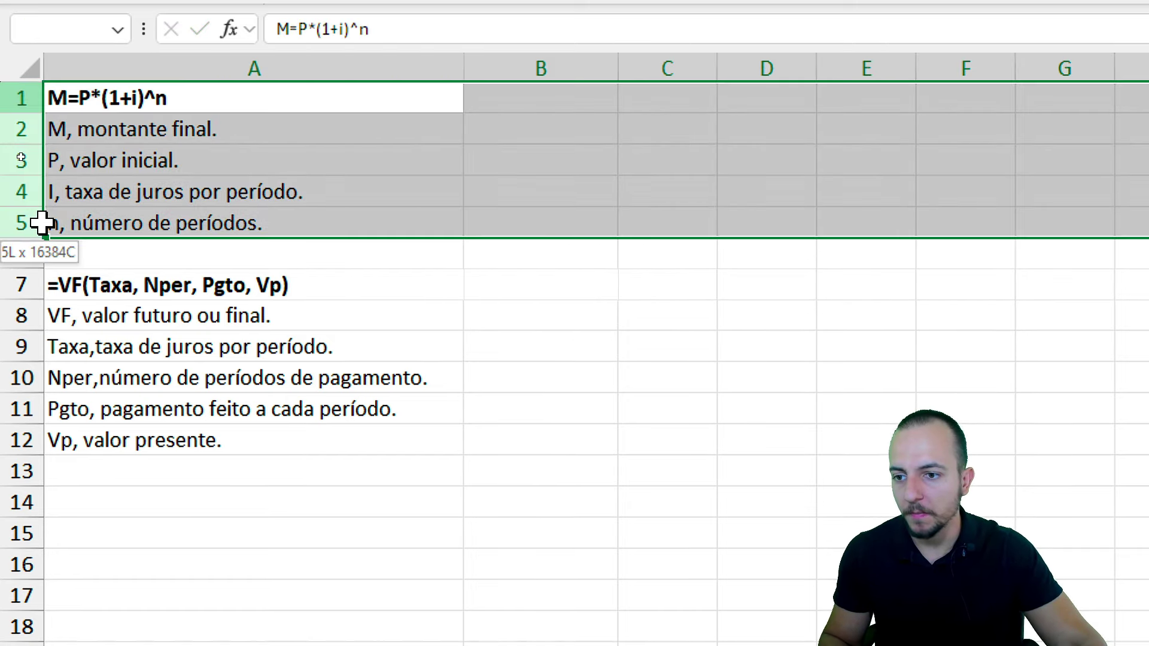
left_click(111, 140)
left_click_drag(22, 129, 23, 222)
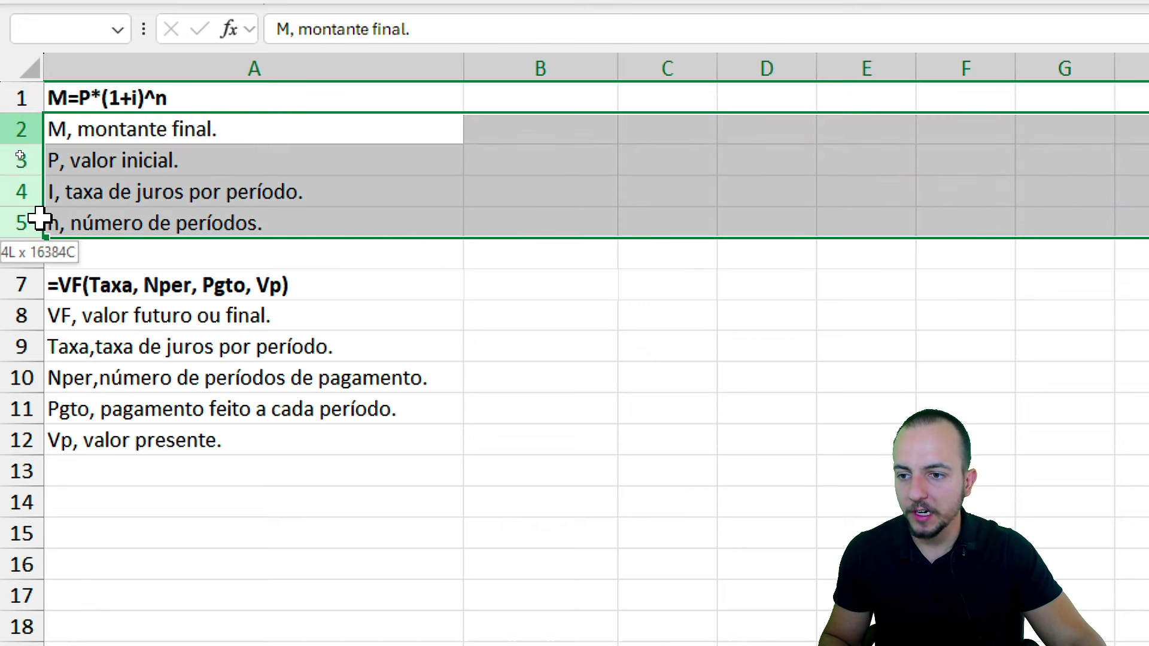
left_click(154, 125)
left_click(122, 99)
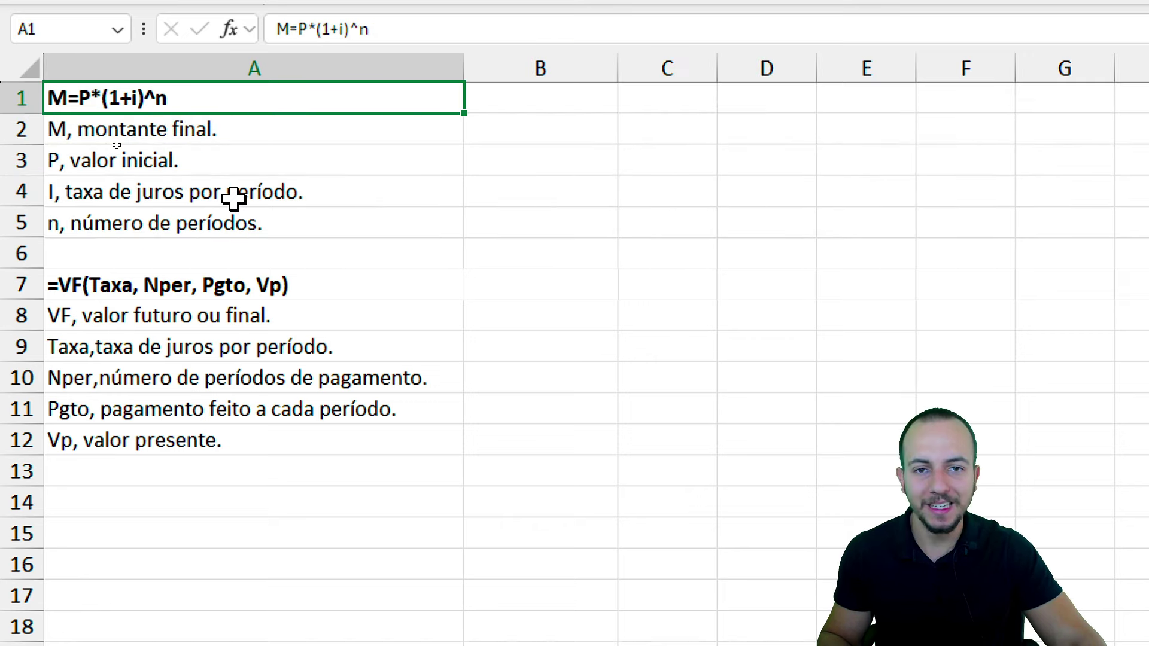
left_click(129, 131)
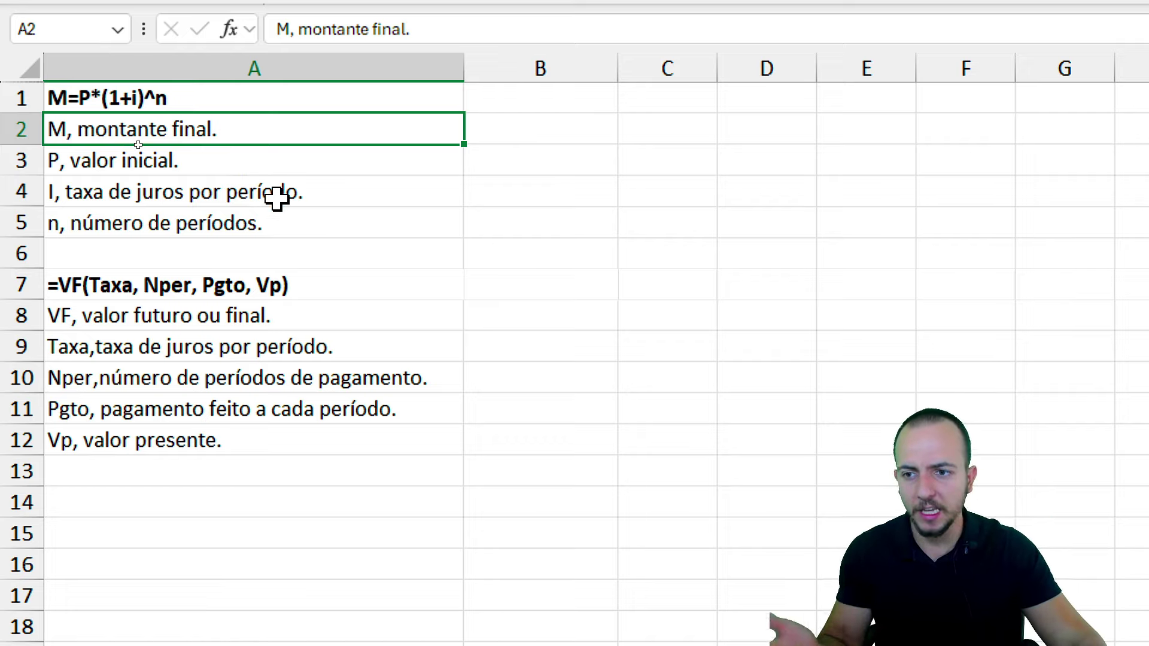
left_click(24, 158)
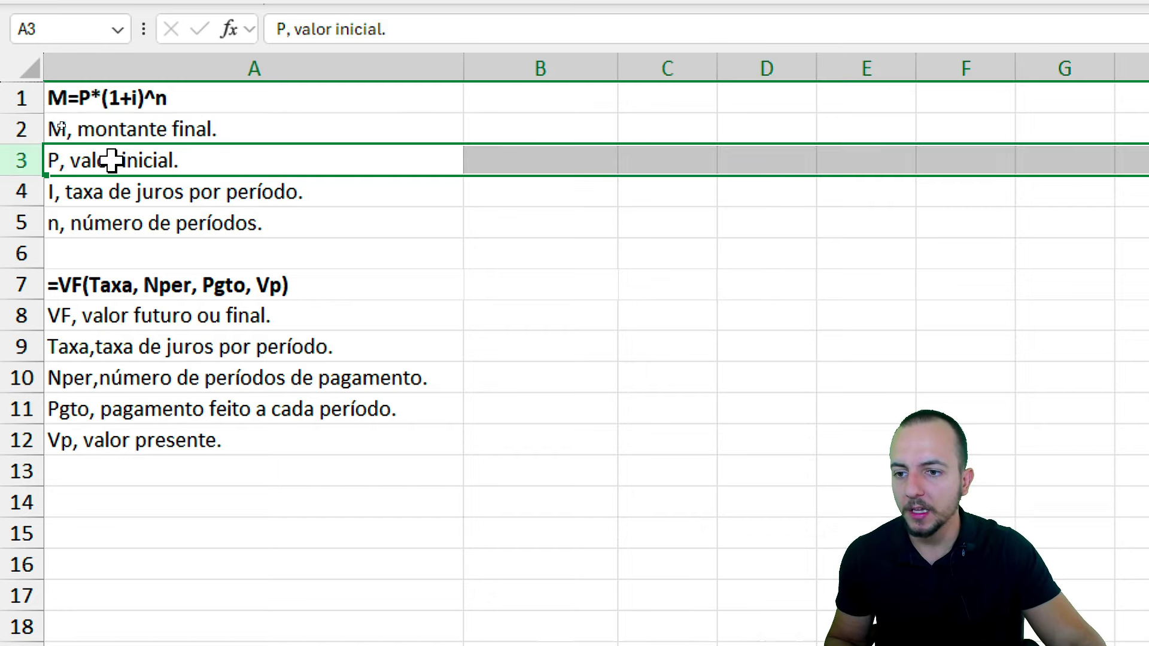
left_click(157, 160)
Step: Enter the initial value 10000 in B3 and a first rate of 0,08 in B4
left_click(479, 168)
type("10000")
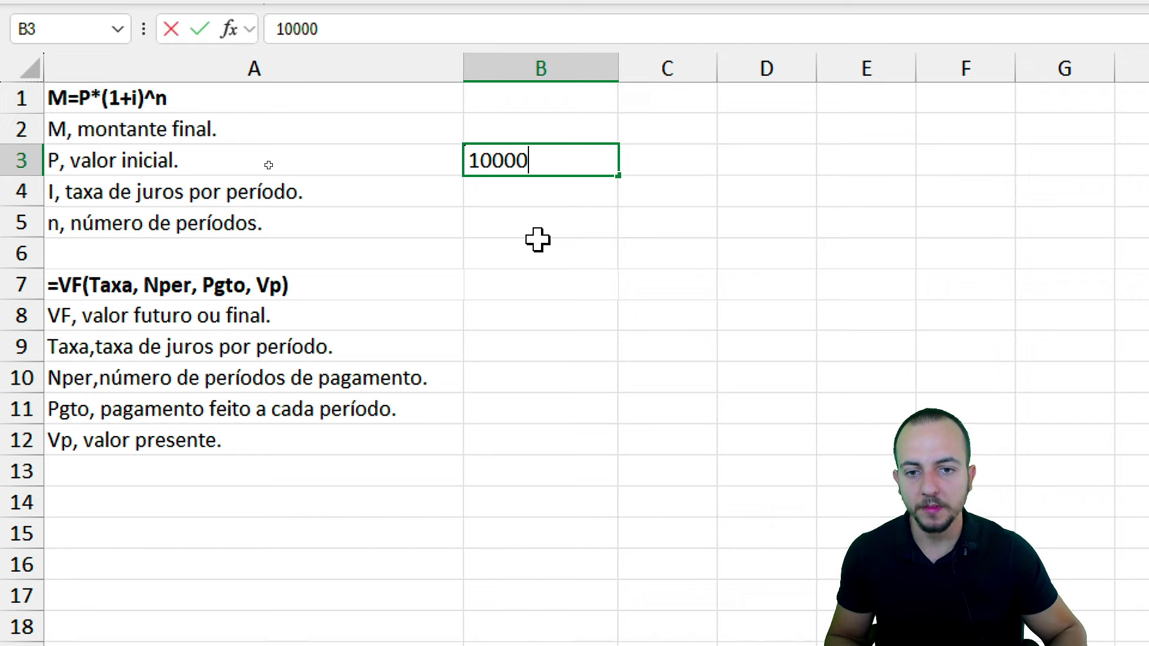
key("Return")
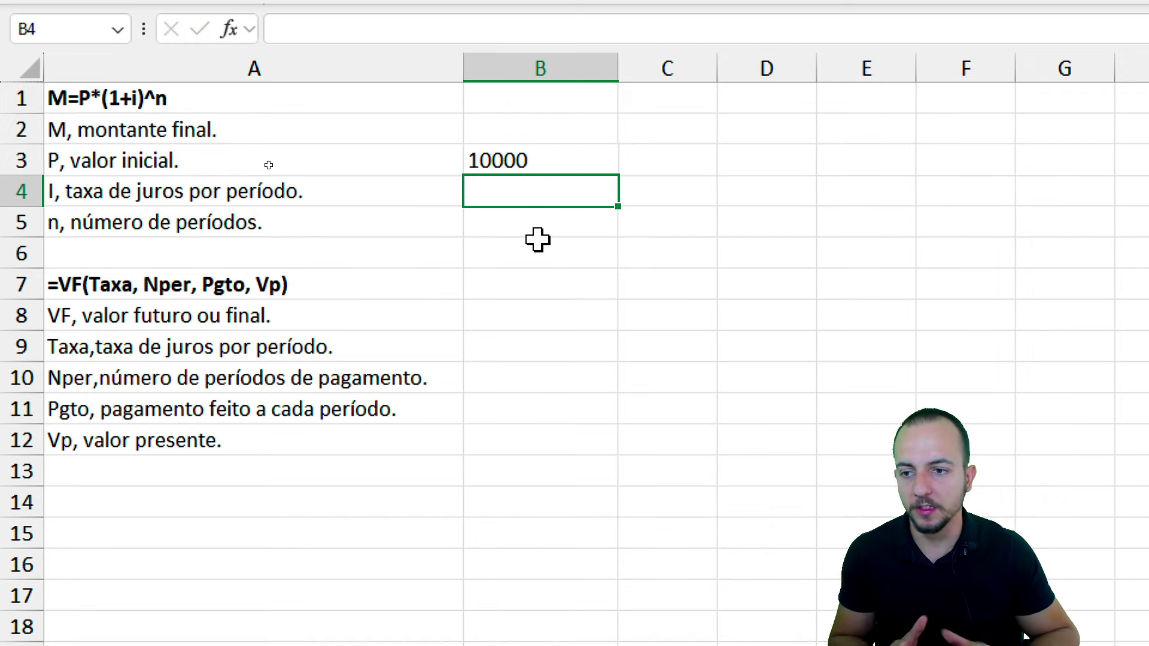
left_click(18, 192)
left_click(507, 193)
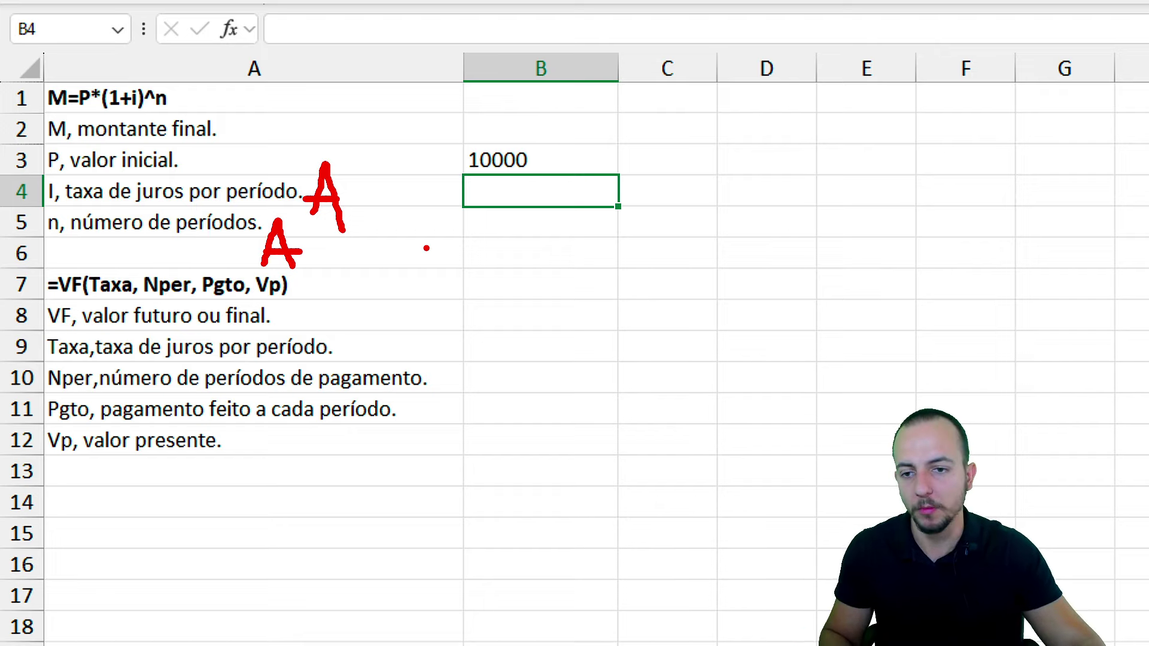
key("Escape")
left_click(21, 191)
left_click(340, 195)
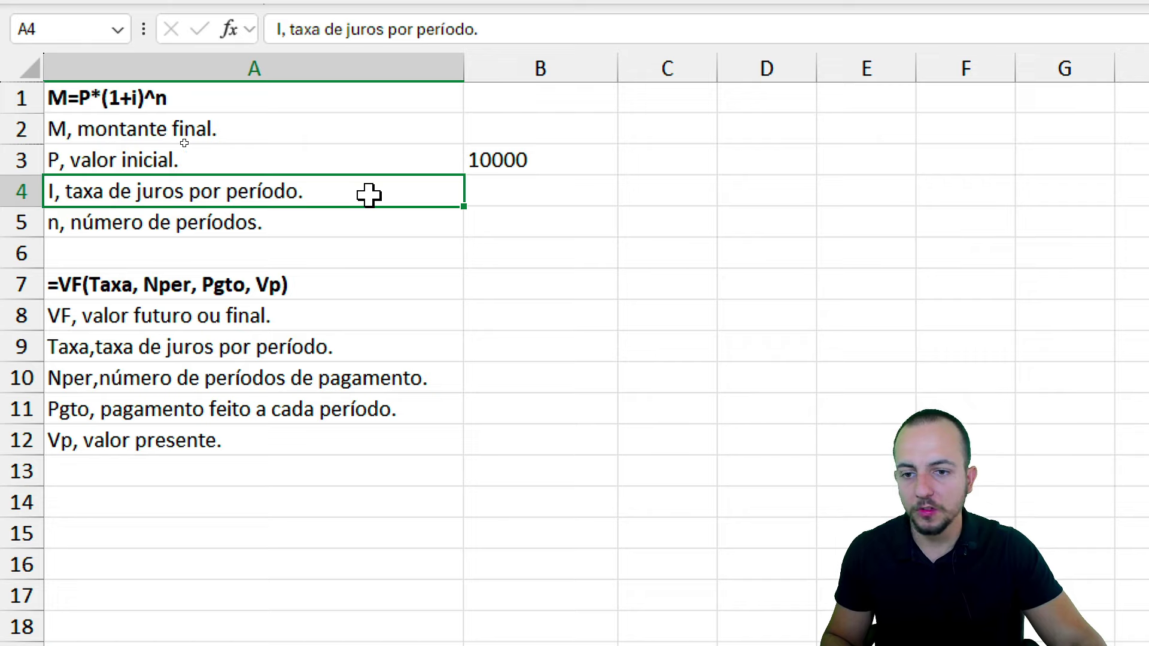
left_click(525, 195)
type("0,08")
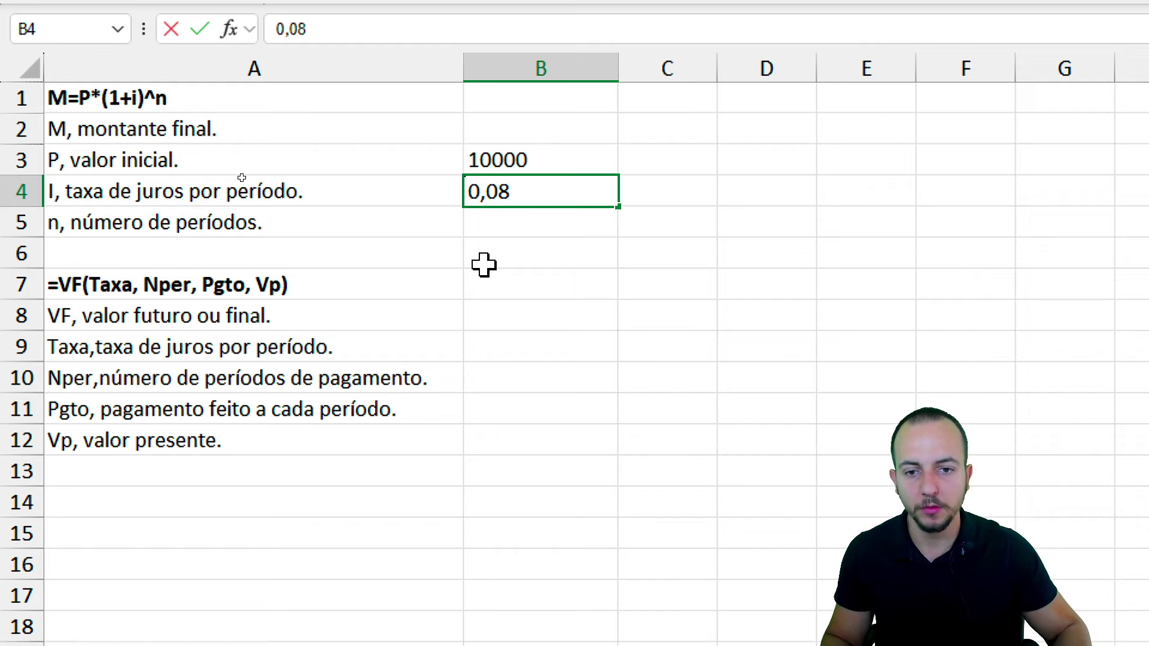
key("Return")
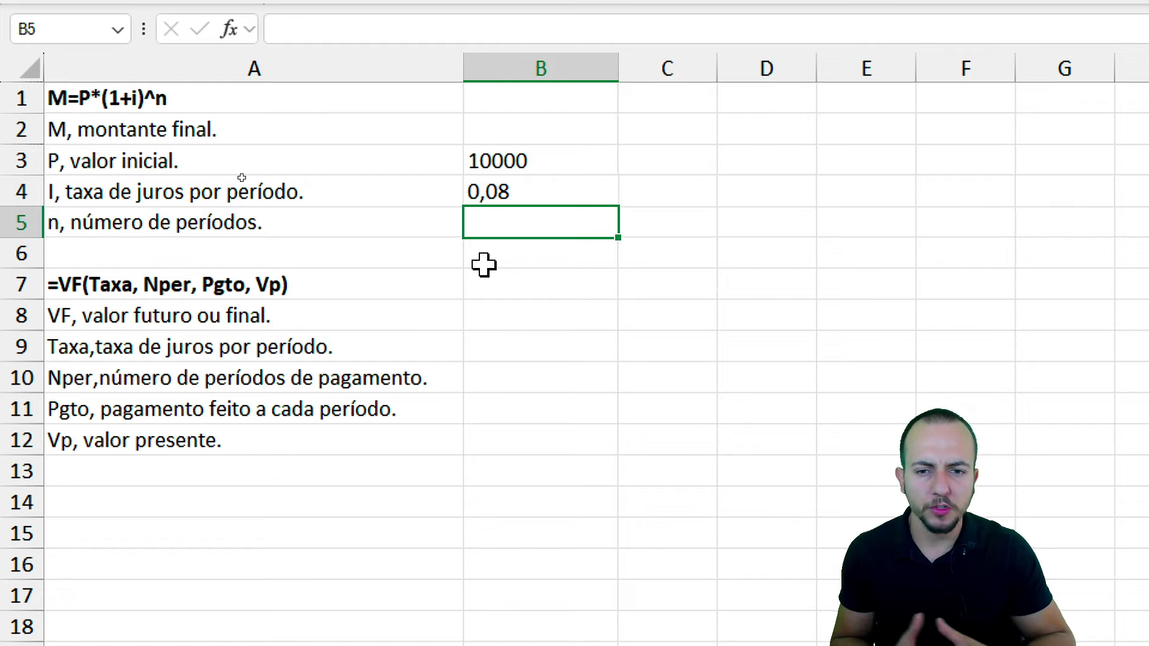
Step: Correct the interest rate in B4 to 0,80%
left_click(536, 191)
type("0,")
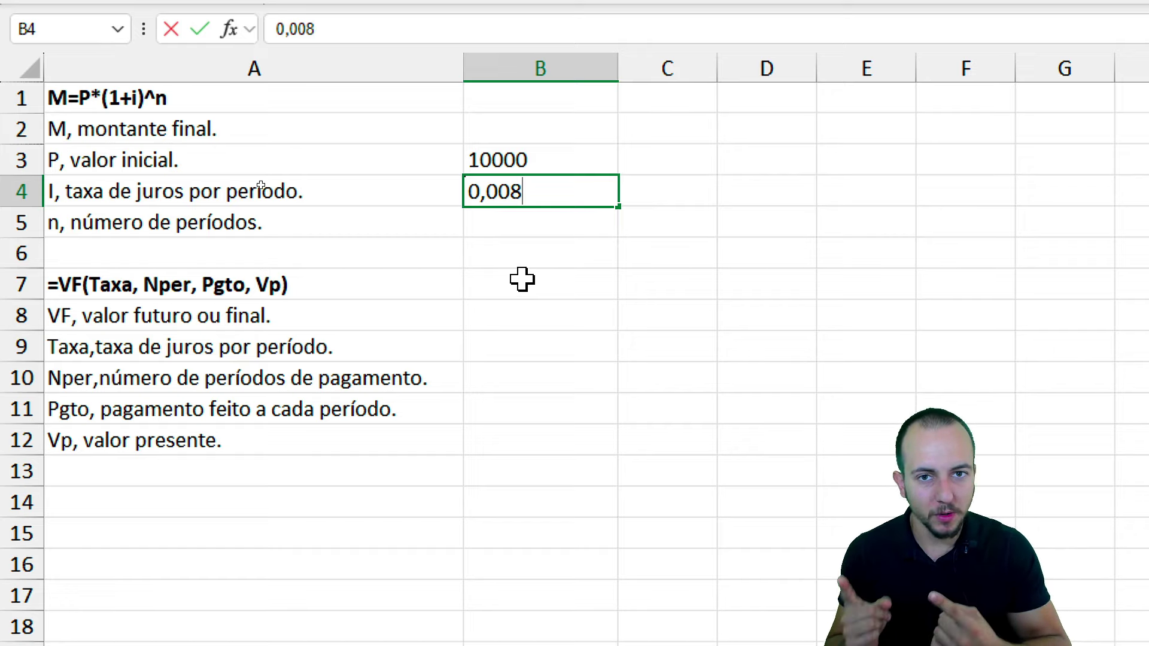
key("ctrl+Return")
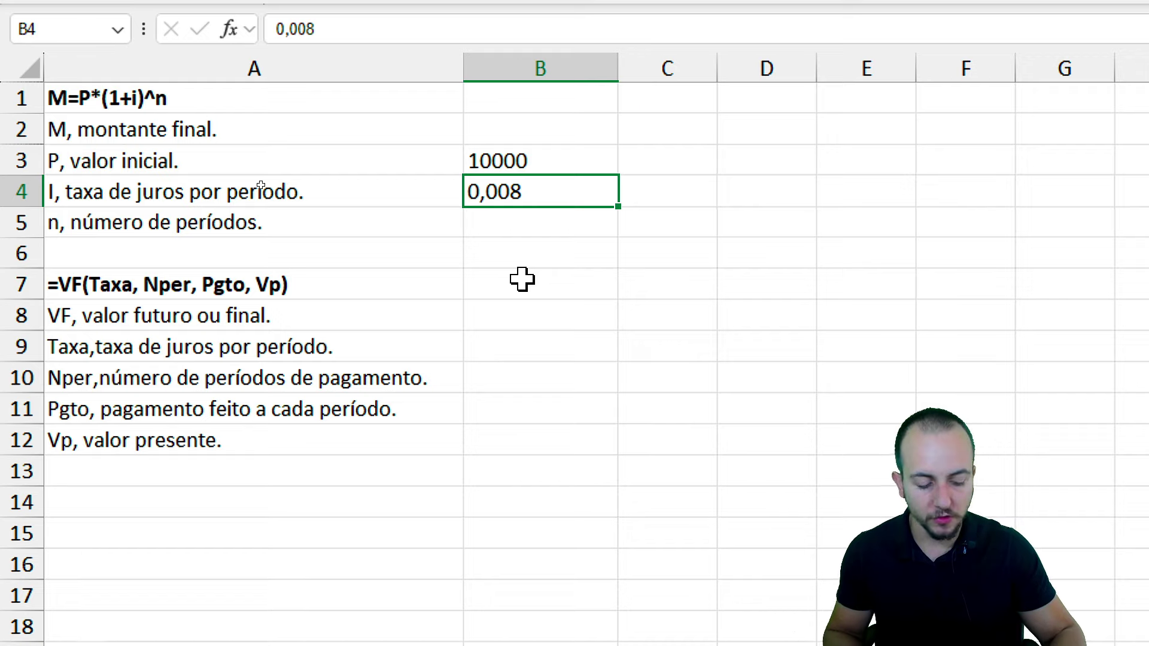
type("0")
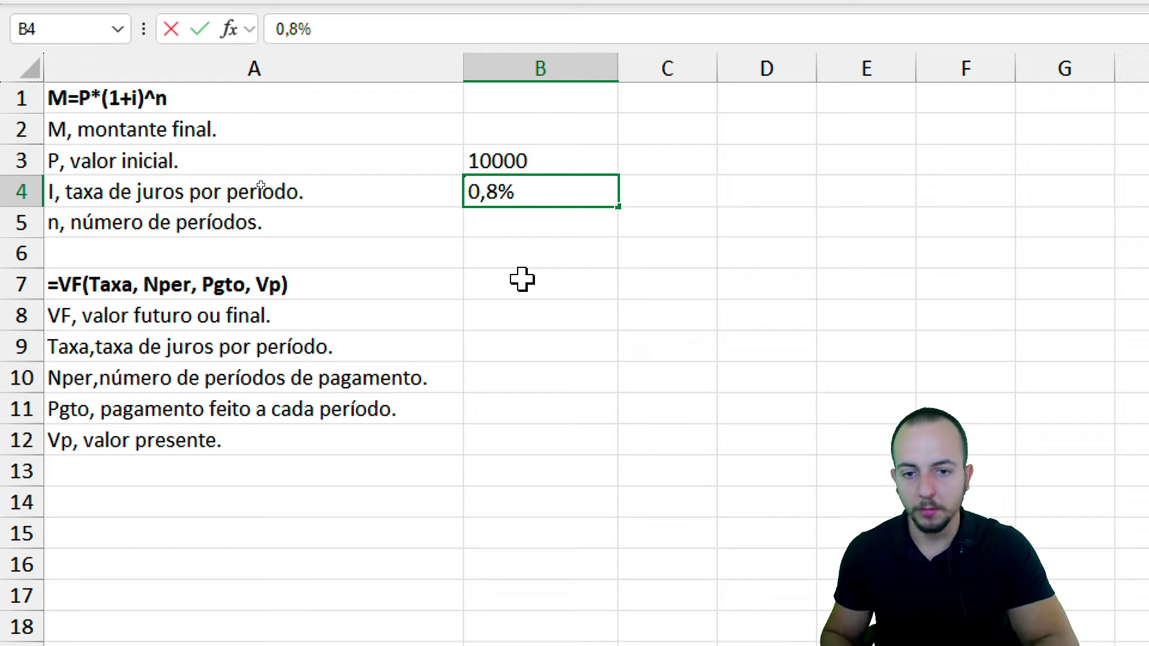
key("Return")
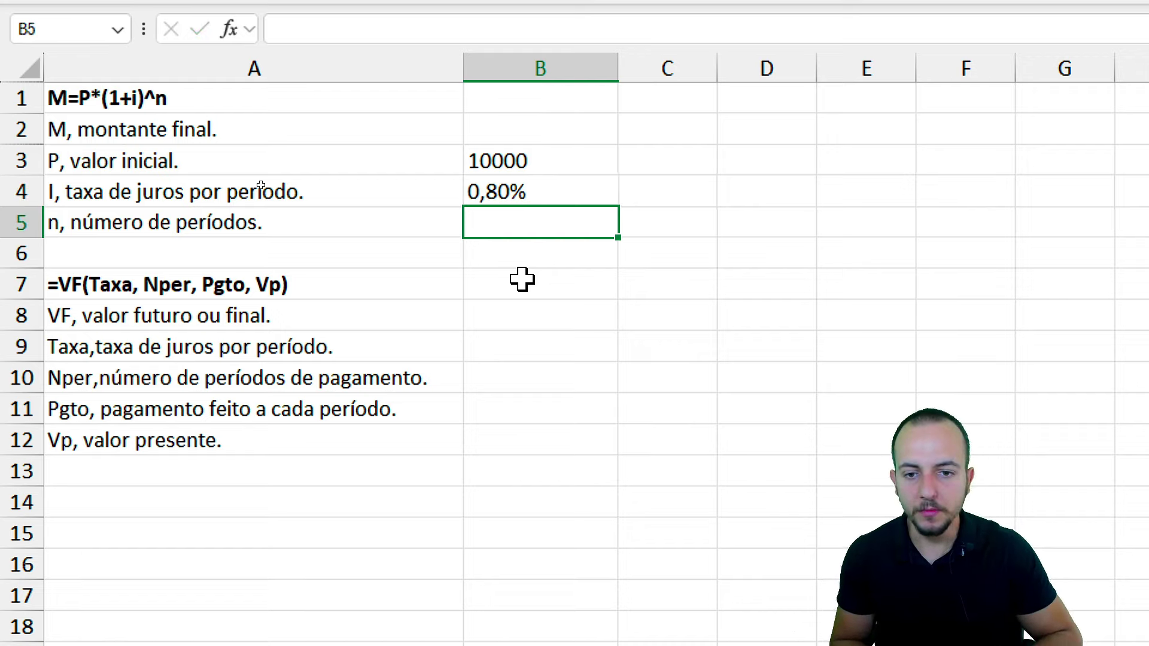
Step: Enter 24 as the number of periods in B5
left_click(24, 222)
left_click(216, 228)
left_click(565, 222)
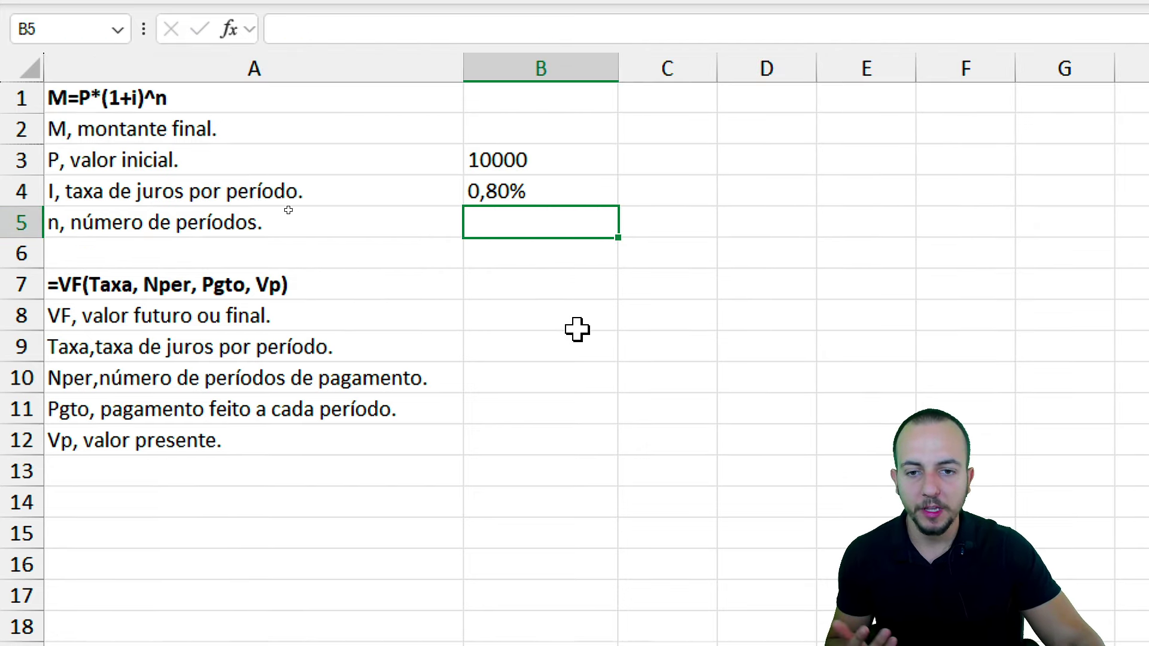
left_click(519, 166)
left_click(550, 201)
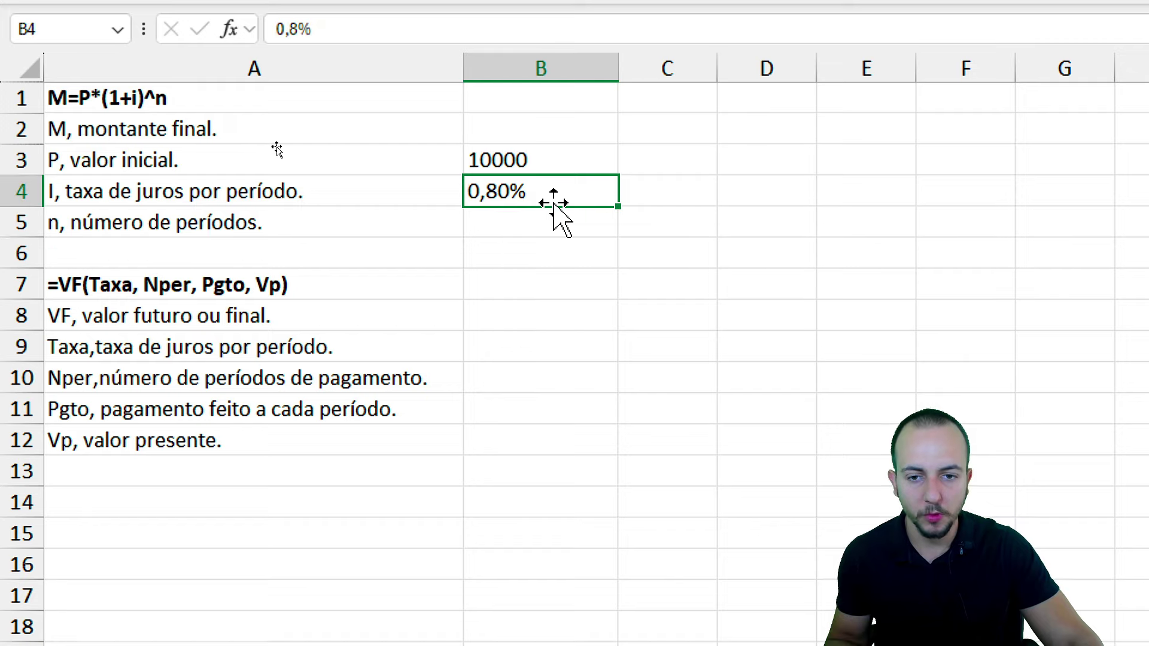
left_click(551, 223)
type("24")
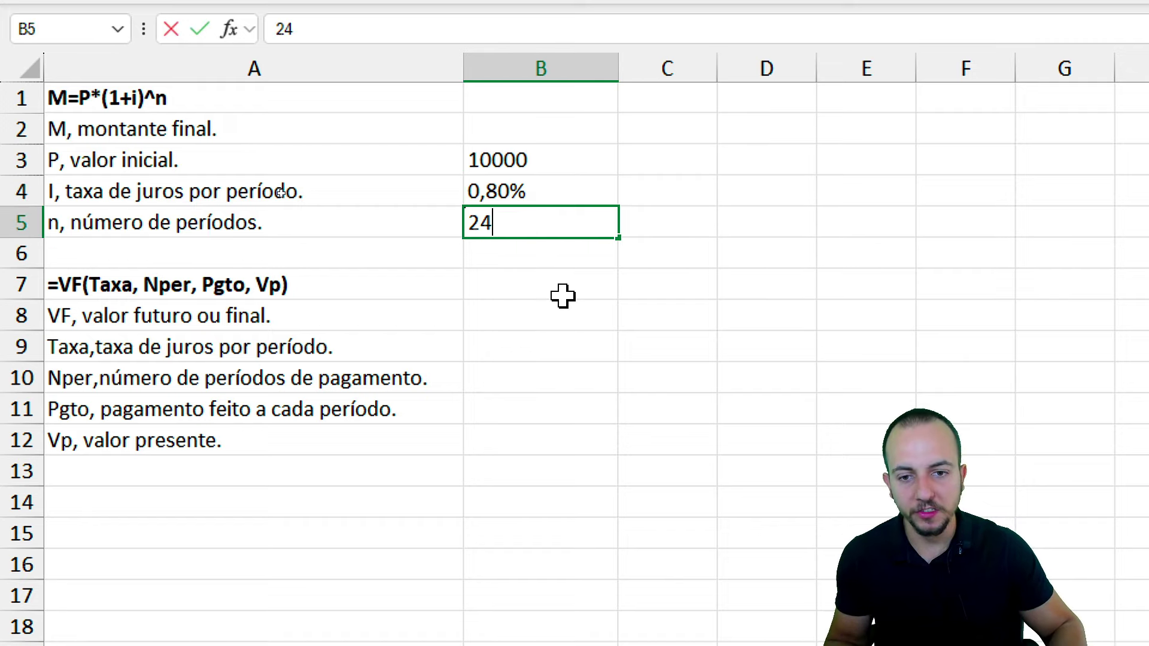
key("Return")
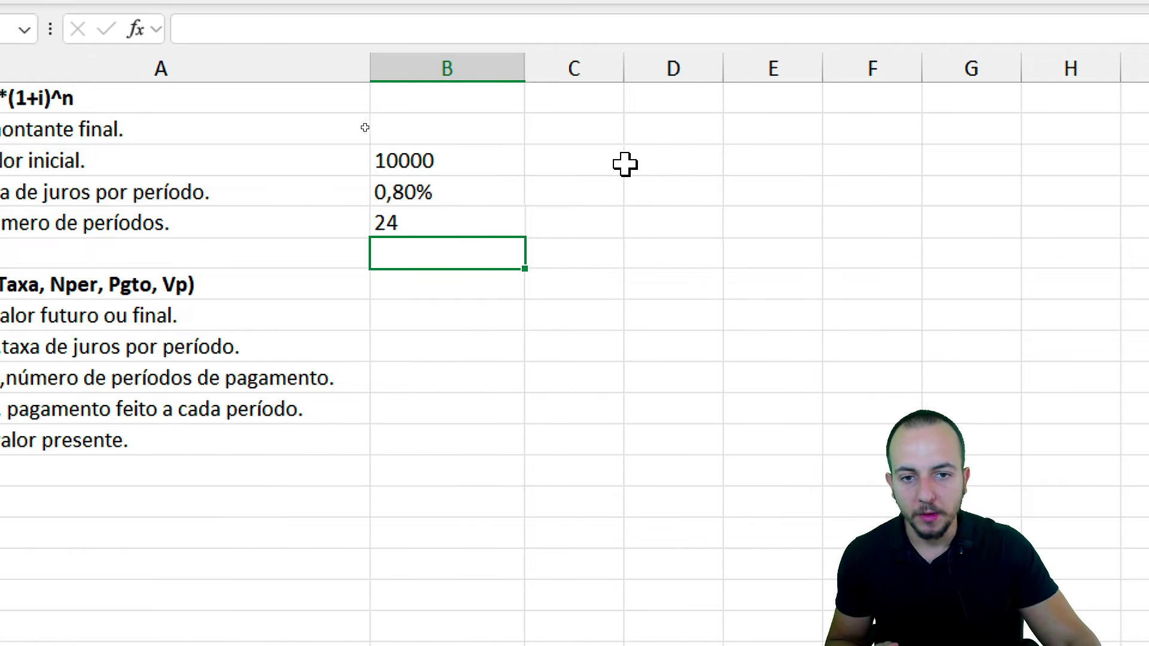
left_click(624, 164)
type("=")
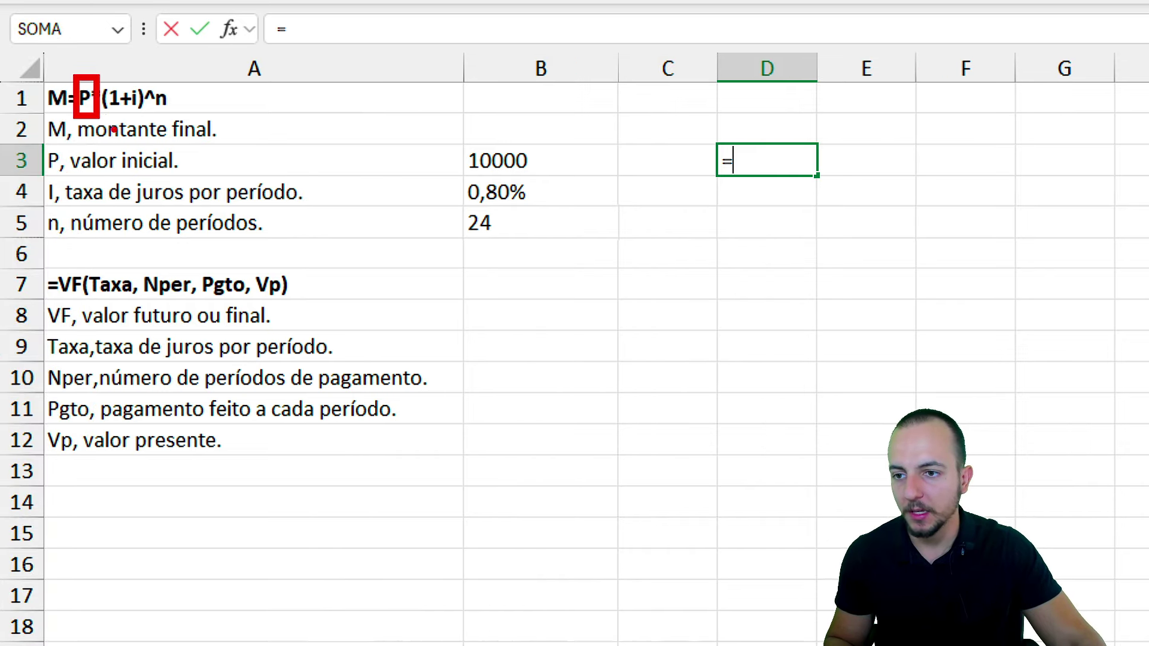
Step: Enter =B3*(1+B4)^B5 in D3, giving a final amount of 12107,5
left_click_drag(173, 150, 138, 136)
key("Escape")
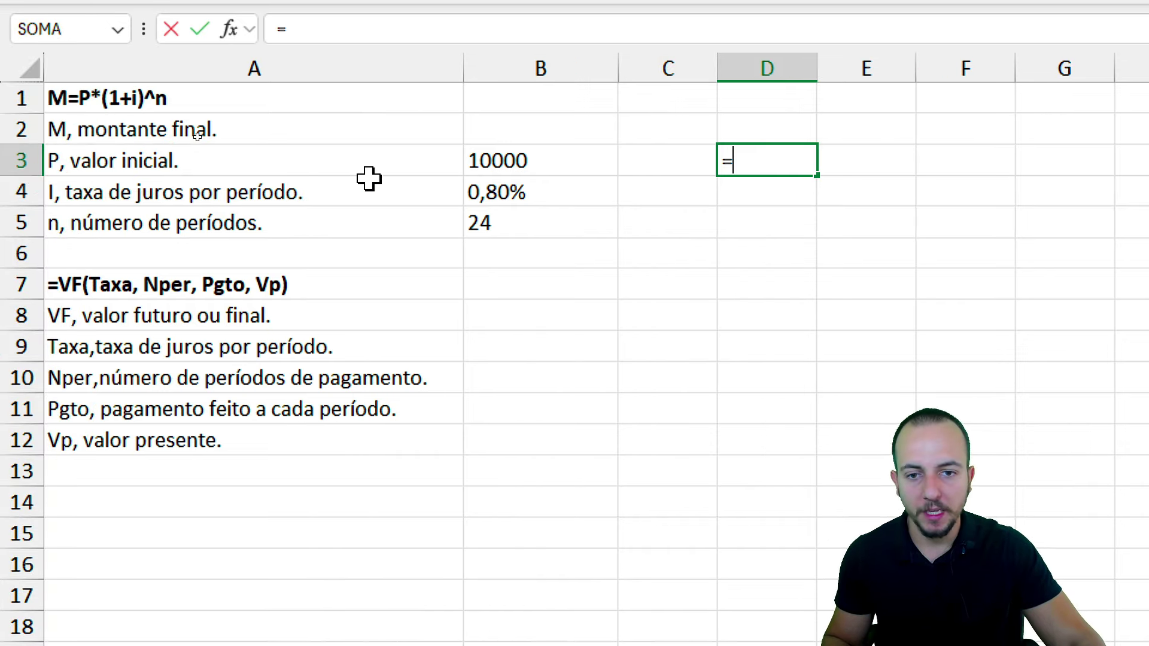
left_click(544, 163)
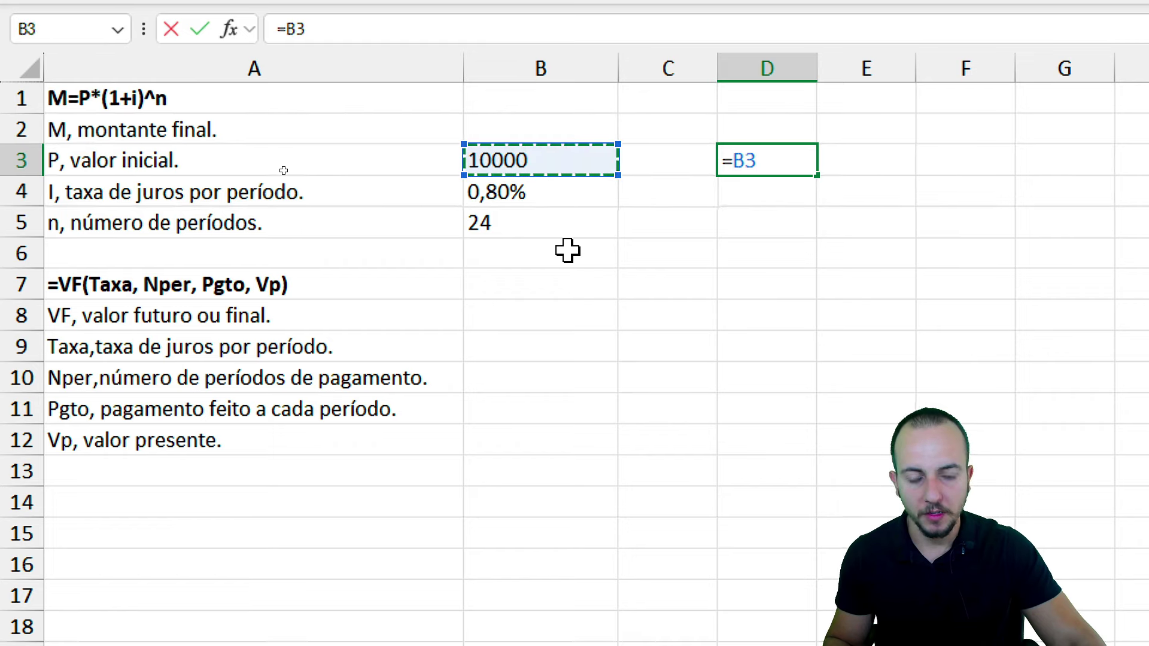
type("*")
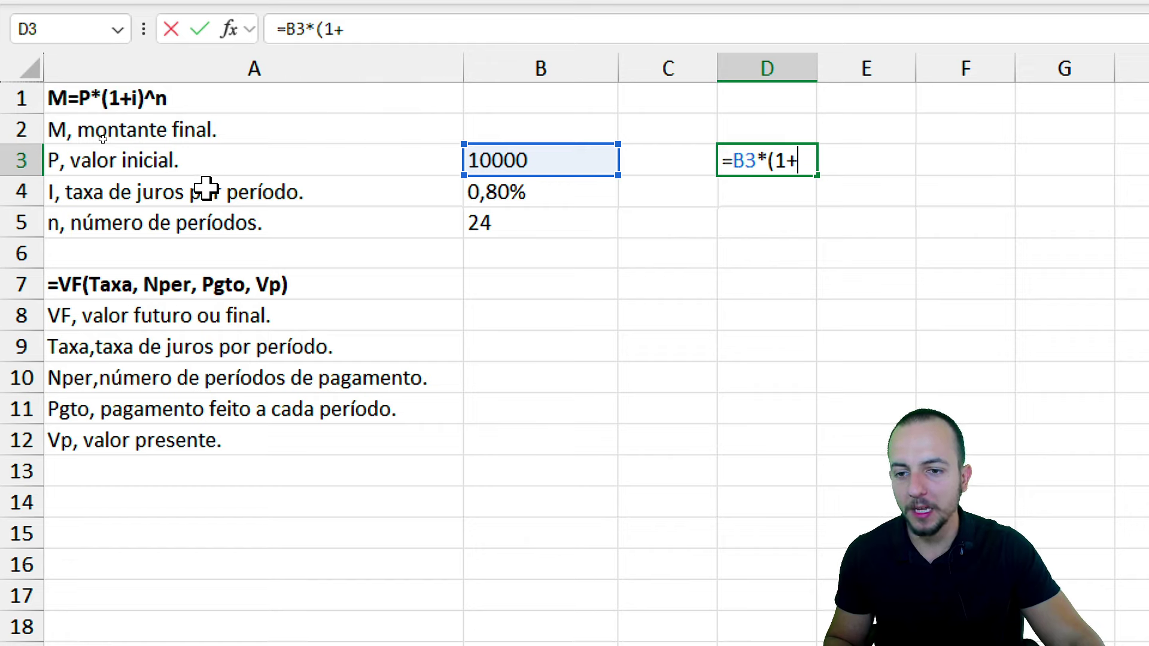
left_click(495, 192)
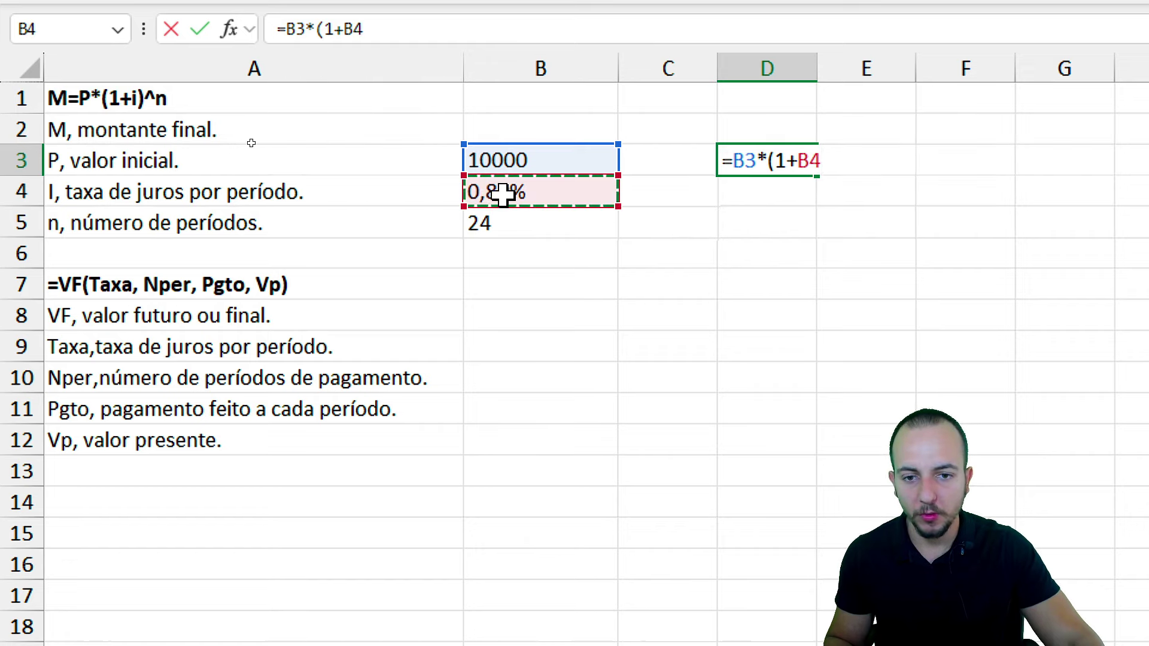
type(")^")
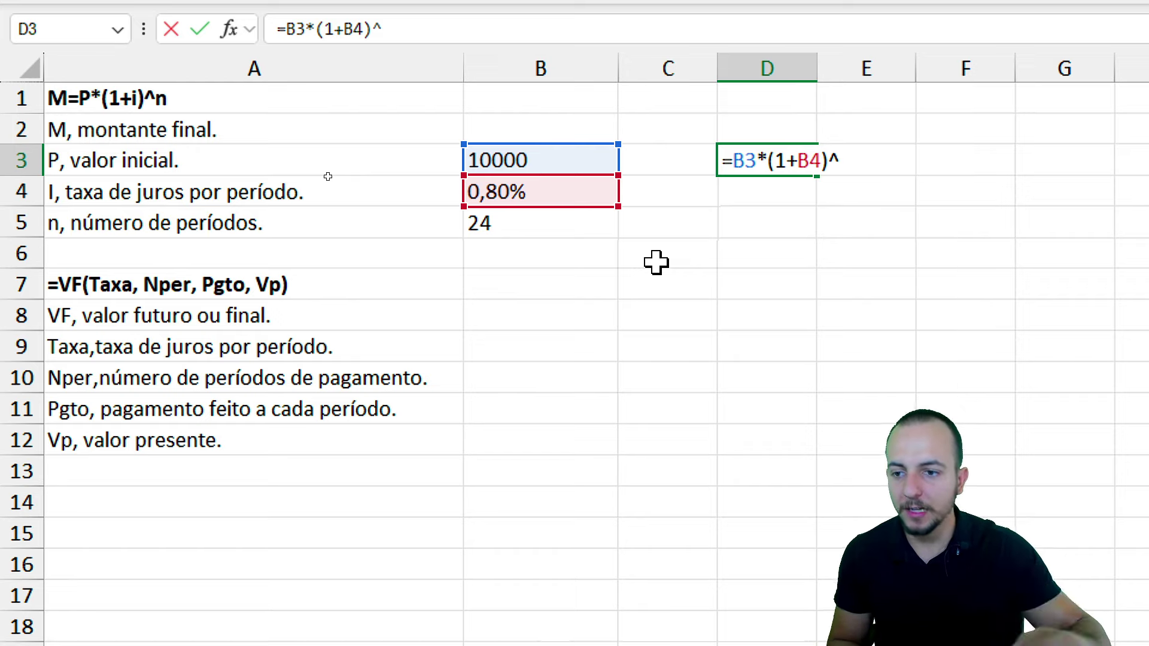
left_click(532, 226)
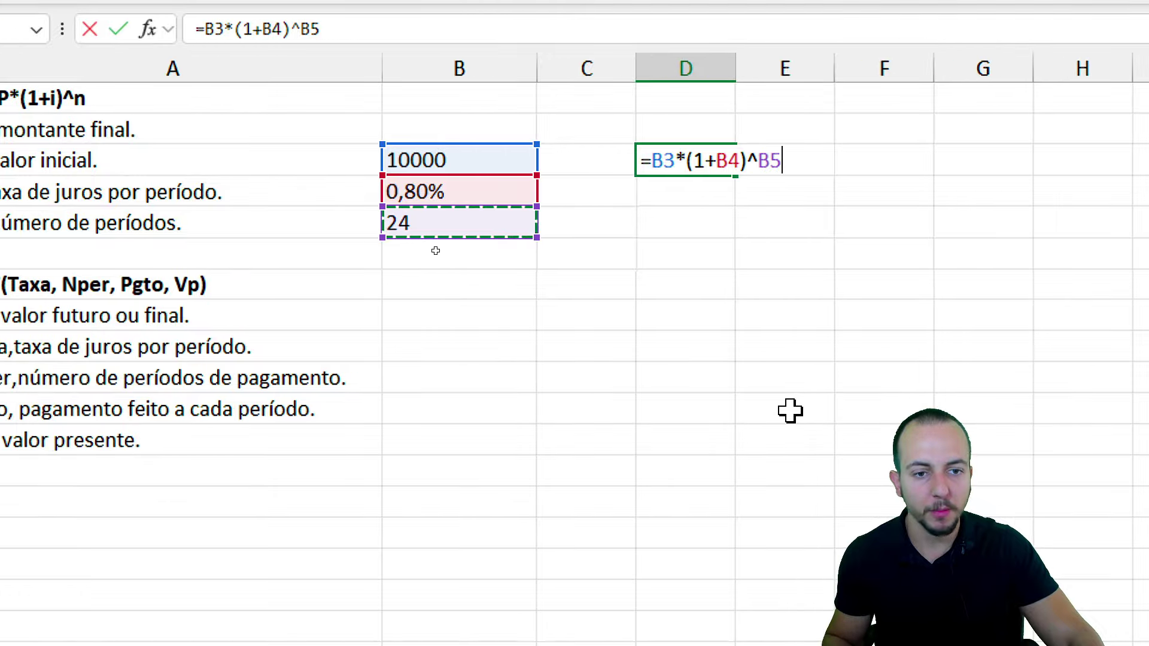
key("Return")
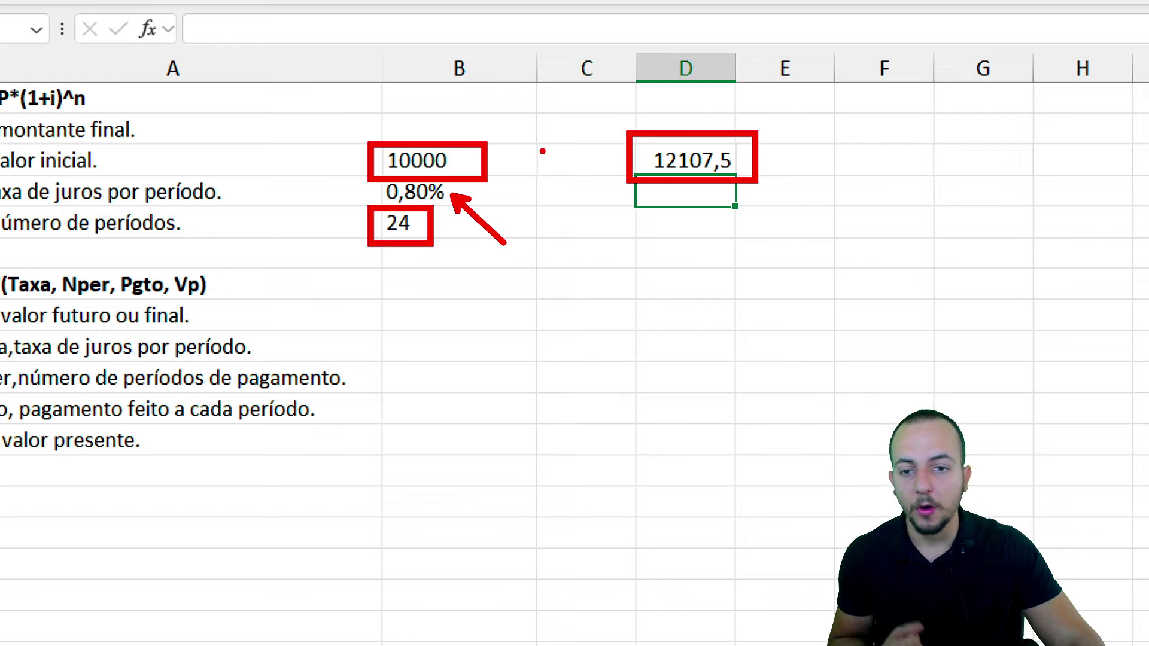
left_click(461, 159)
Step: Change B3 to 15000 and B5 to 36 so D3 recalculates to 19983,4
left_click(718, 161)
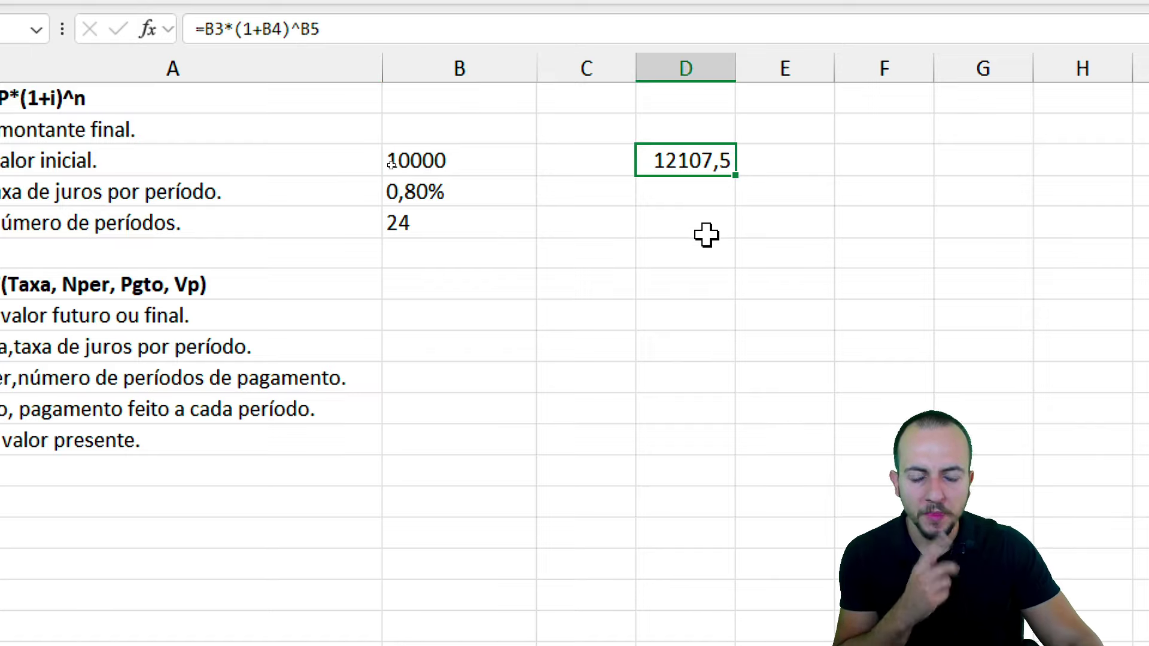
left_click(508, 160)
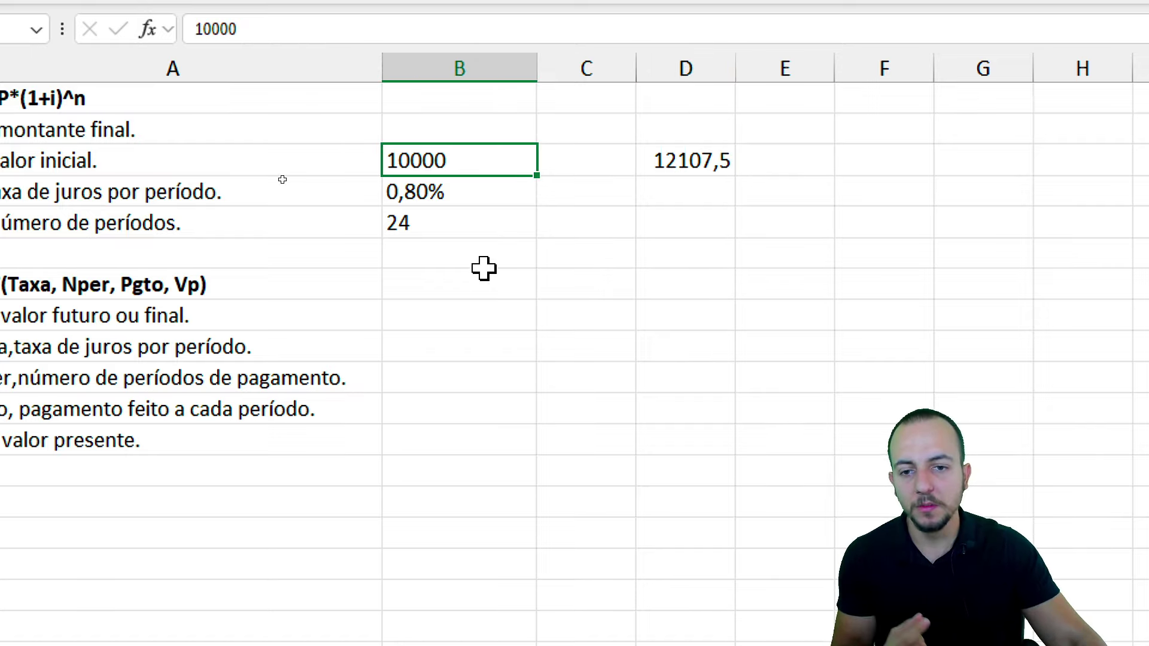
type("15000")
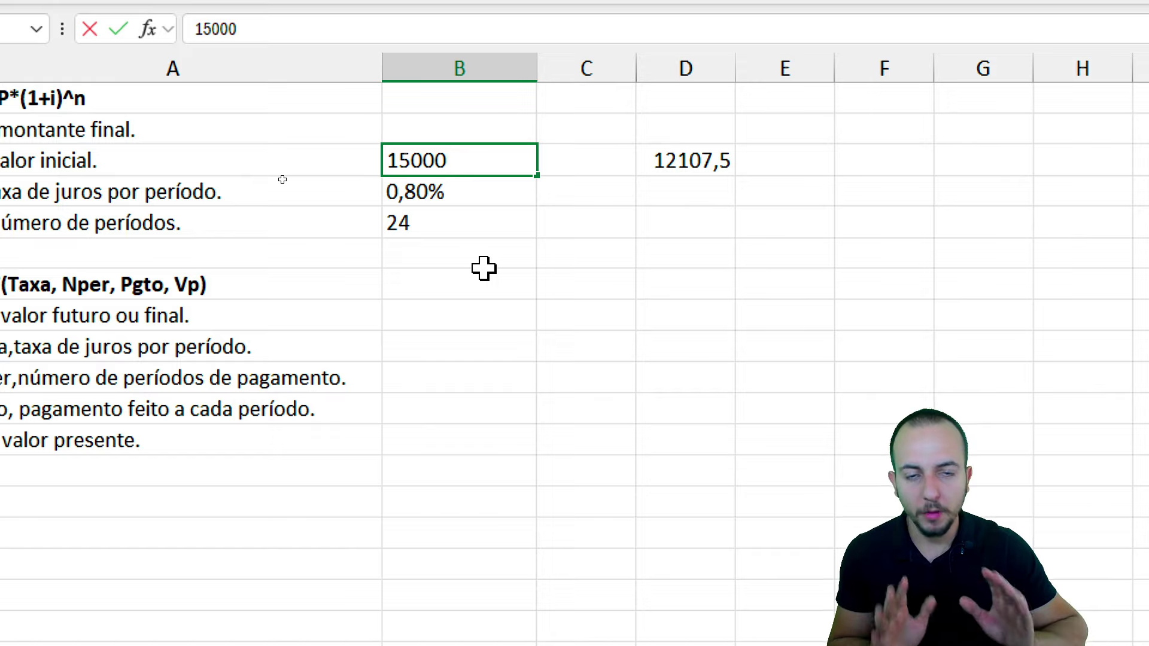
key("Return")
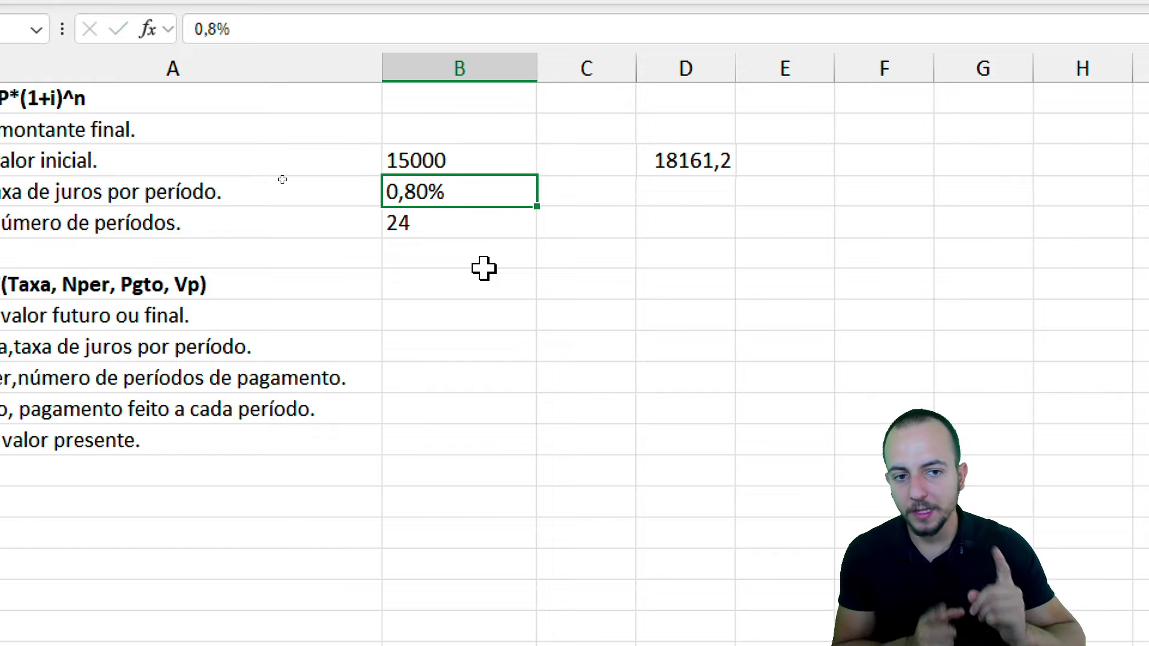
left_click(477, 225)
type("36")
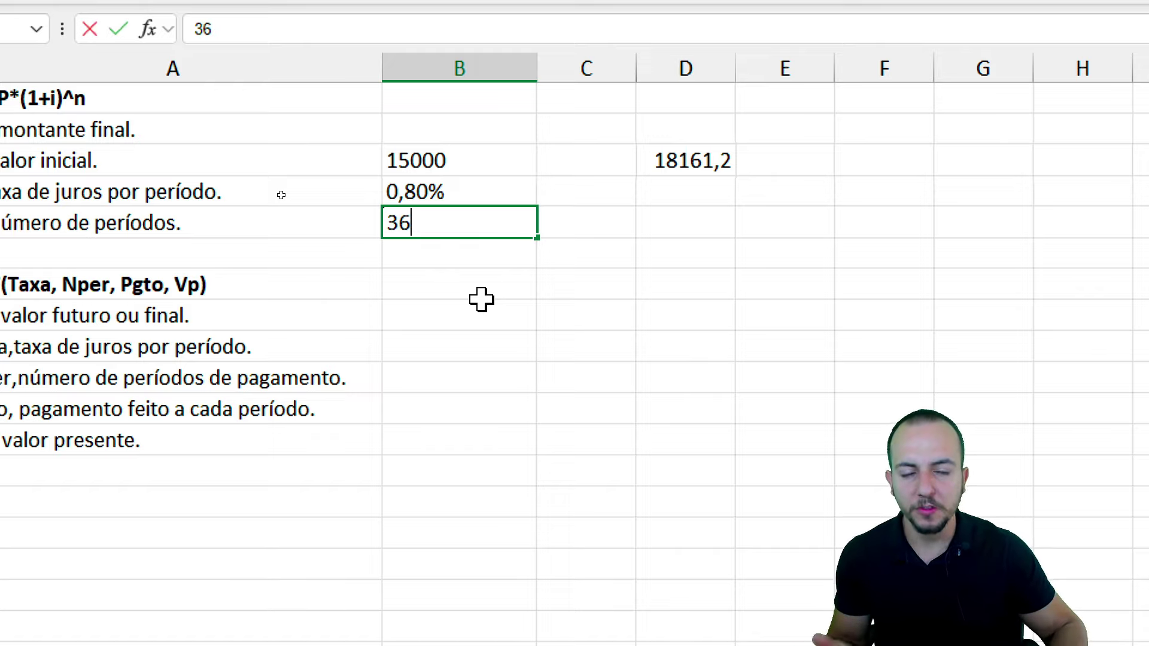
key("Return")
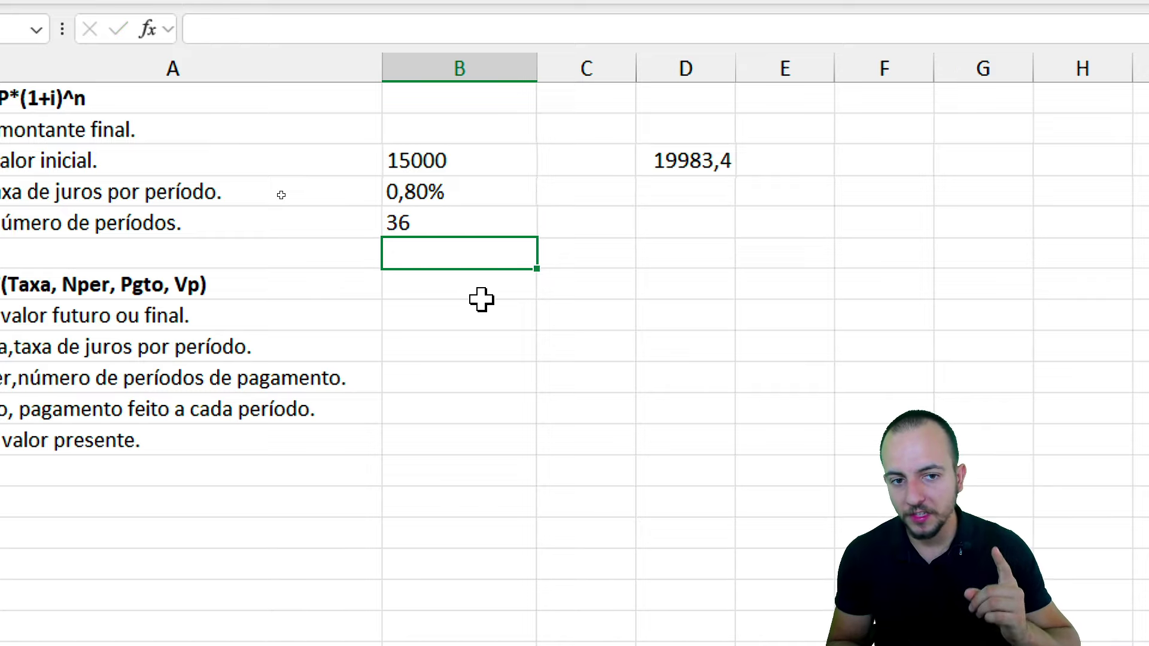
scroll(482, 299, "left", 2)
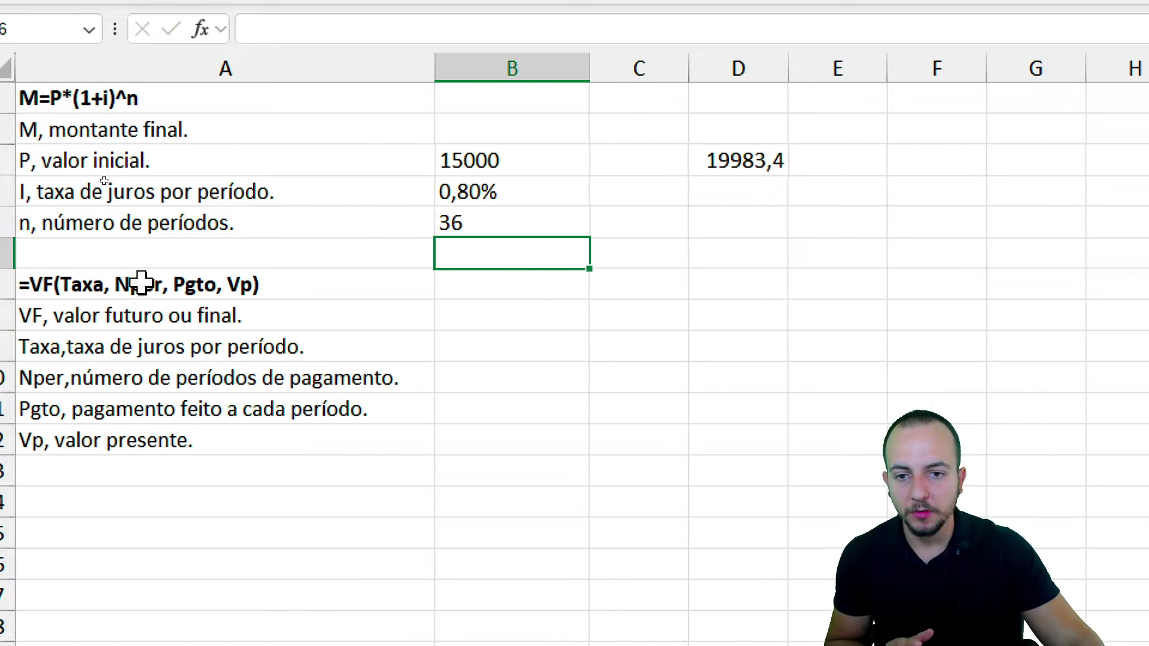
left_click(520, 157)
left_click(779, 167)
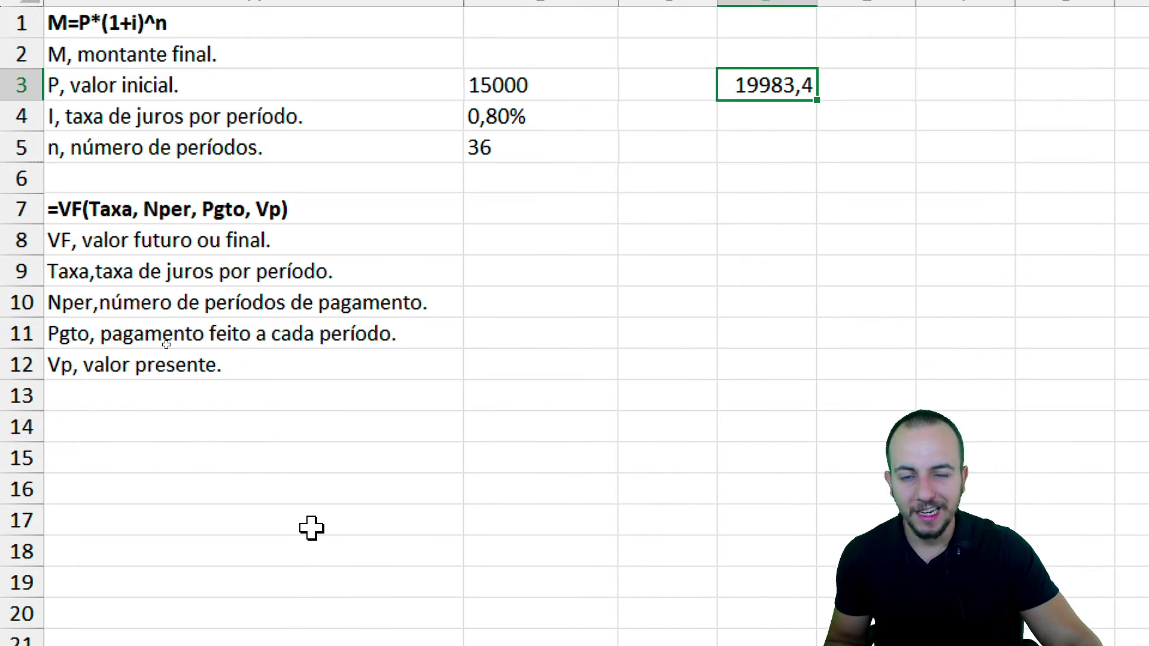
left_click(735, 243)
Step: Start the =VF( formula in D8 using the rate in B4
type("=v")
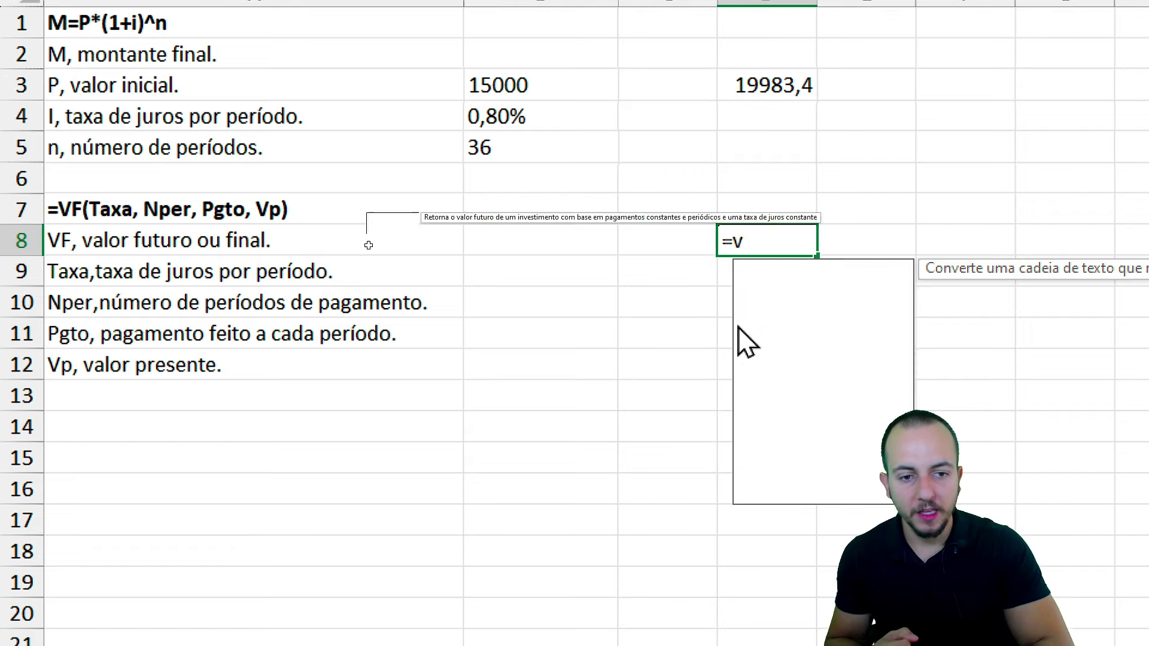
type("f")
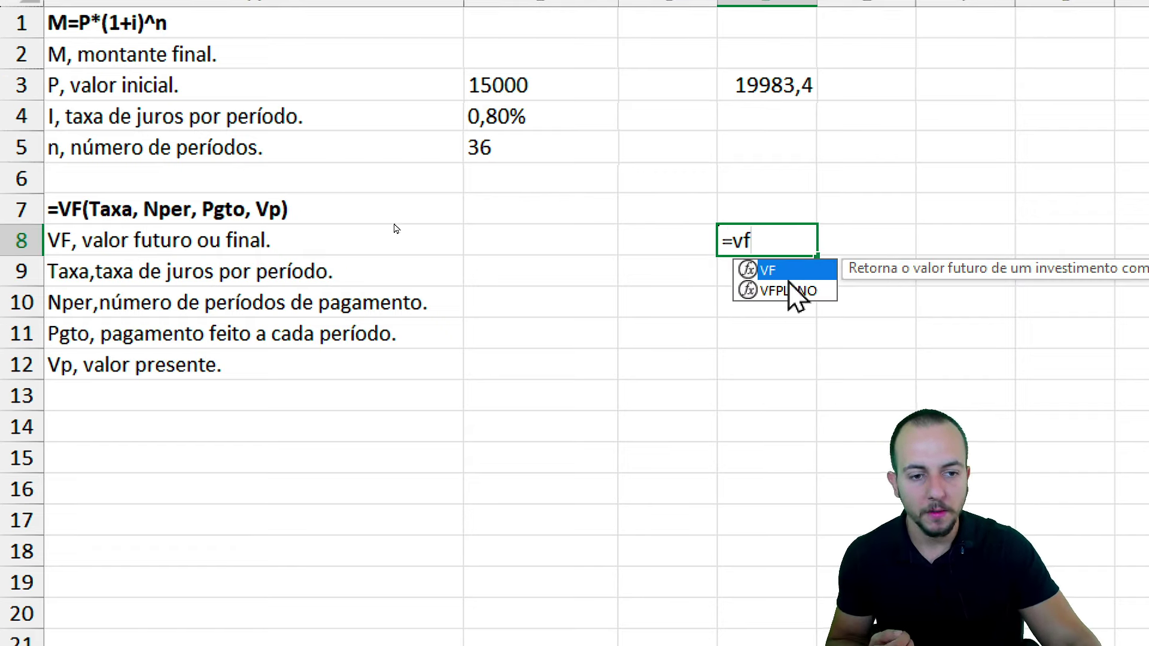
double_click(782, 273)
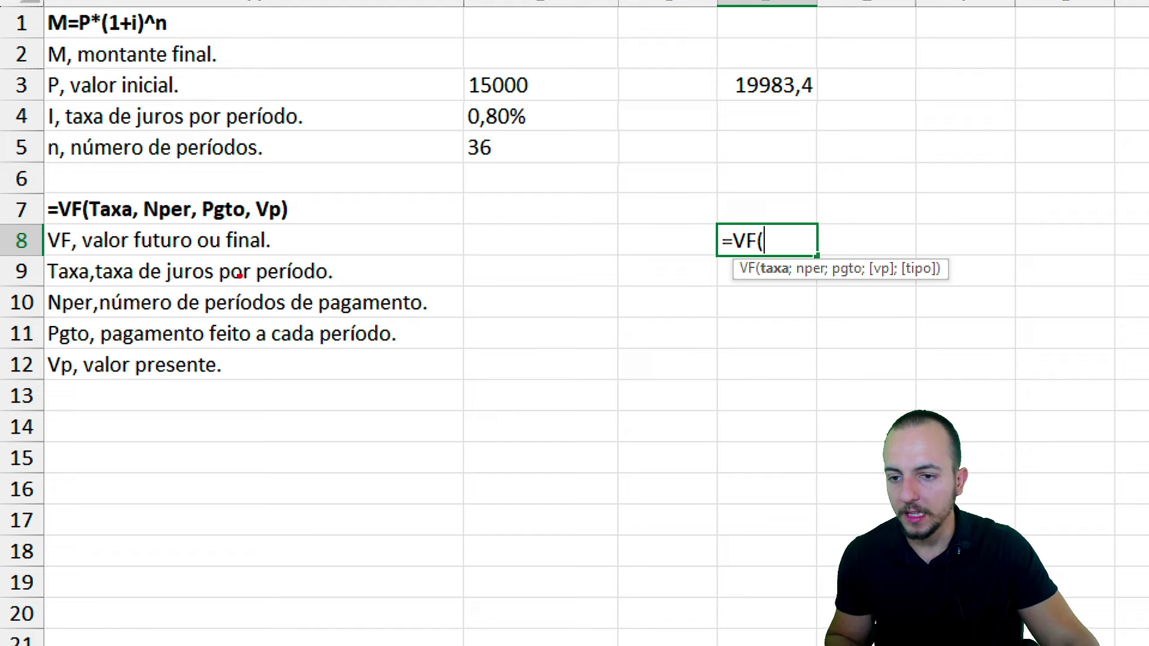
mouse_move(527, 95)
left_mouse_down()
mouse_move(407, 129)
mouse_move(452, 129)
left_mouse_up()
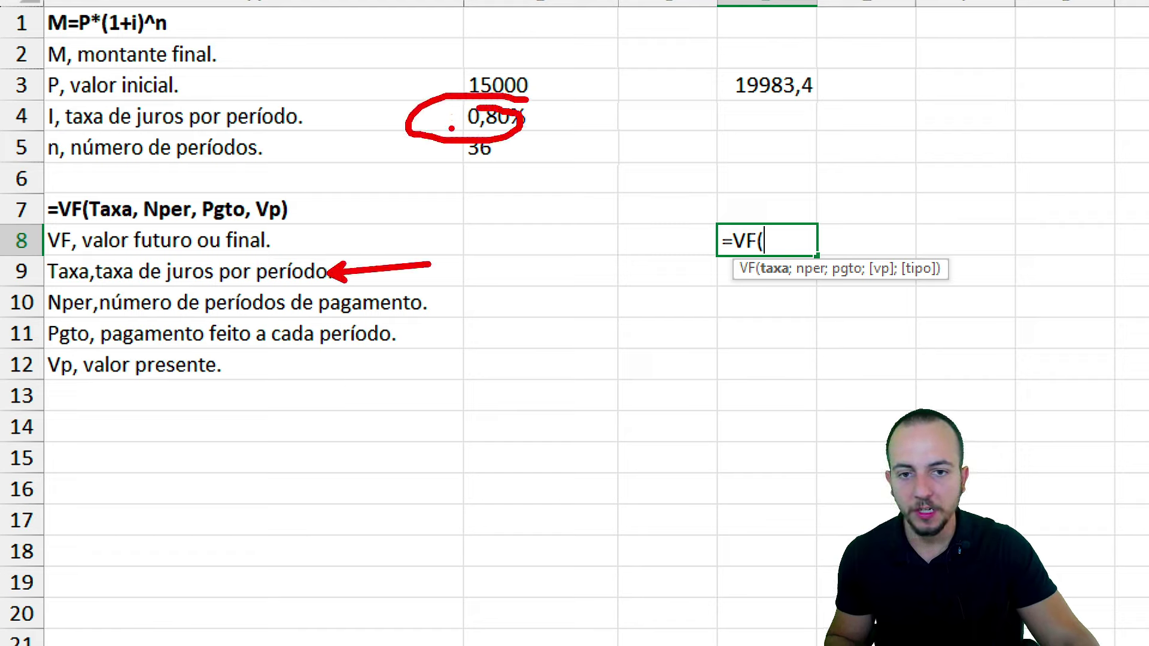
key("Escape")
left_click(512, 115)
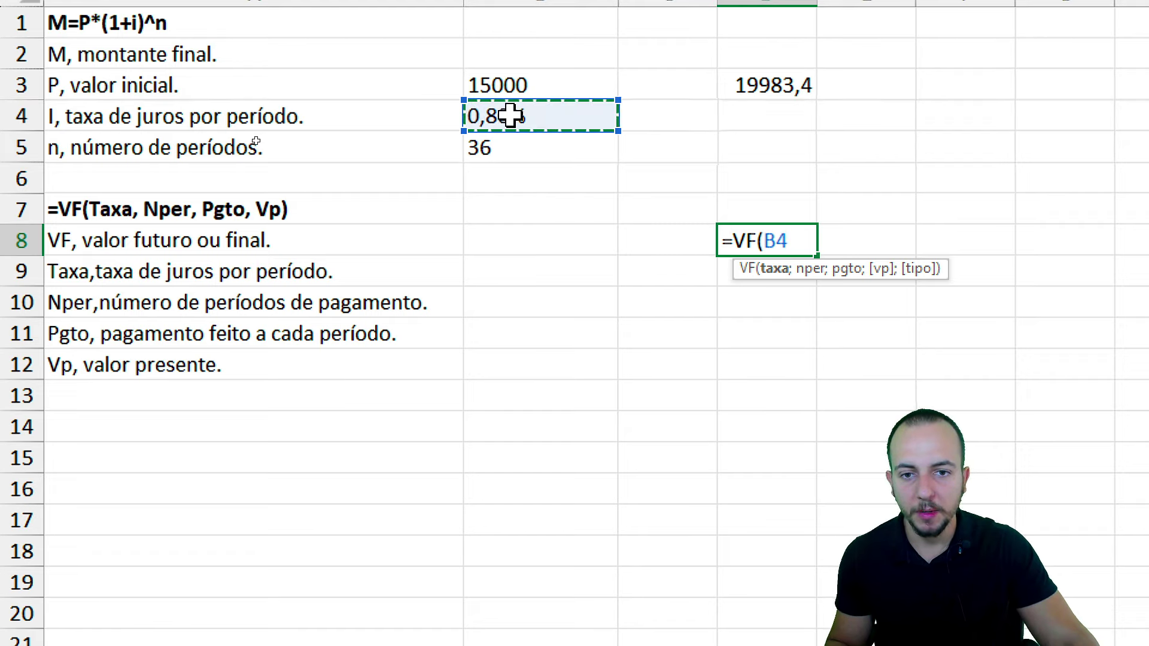
key("BackSpace")
key("BackSpace")
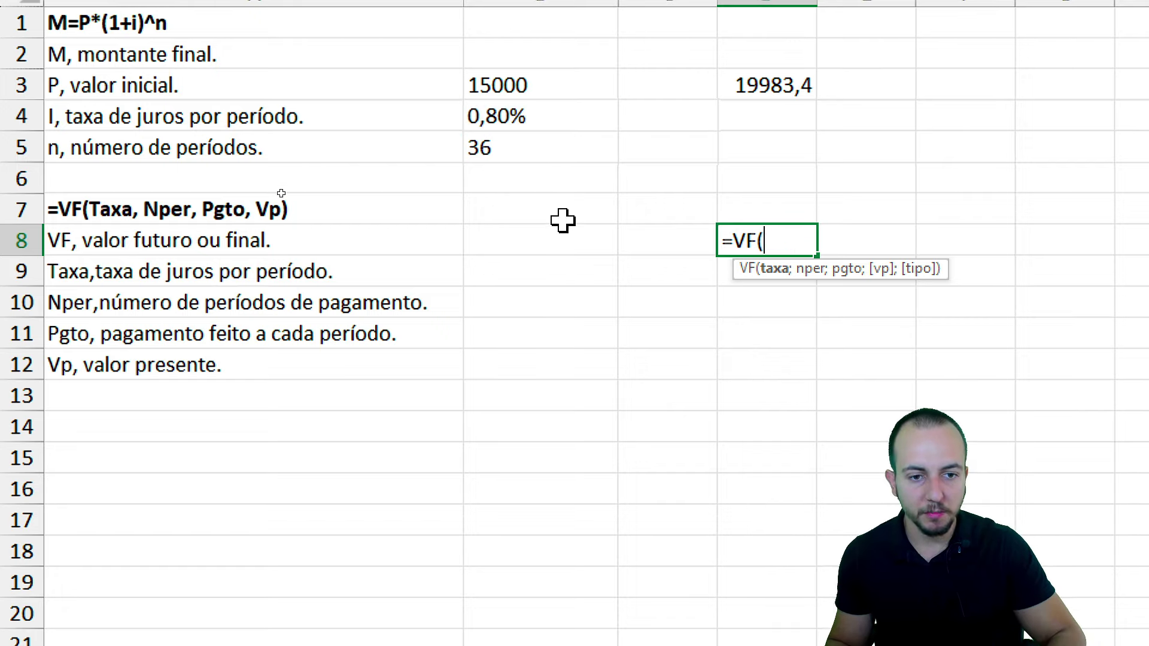
type("0,8")
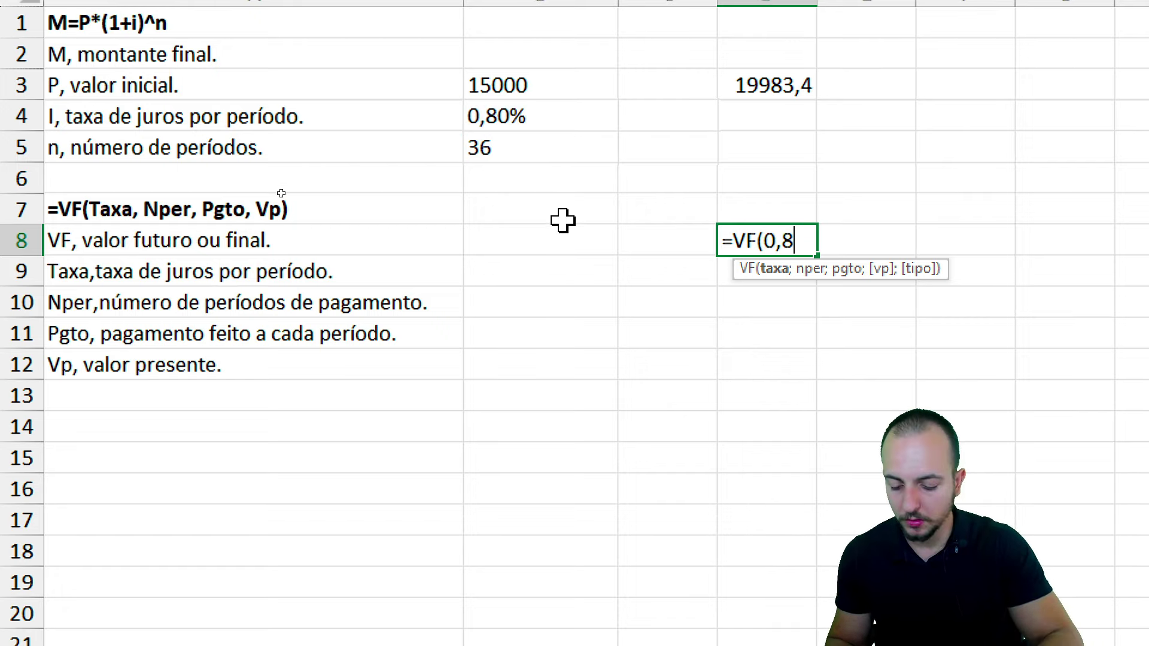
type("%")
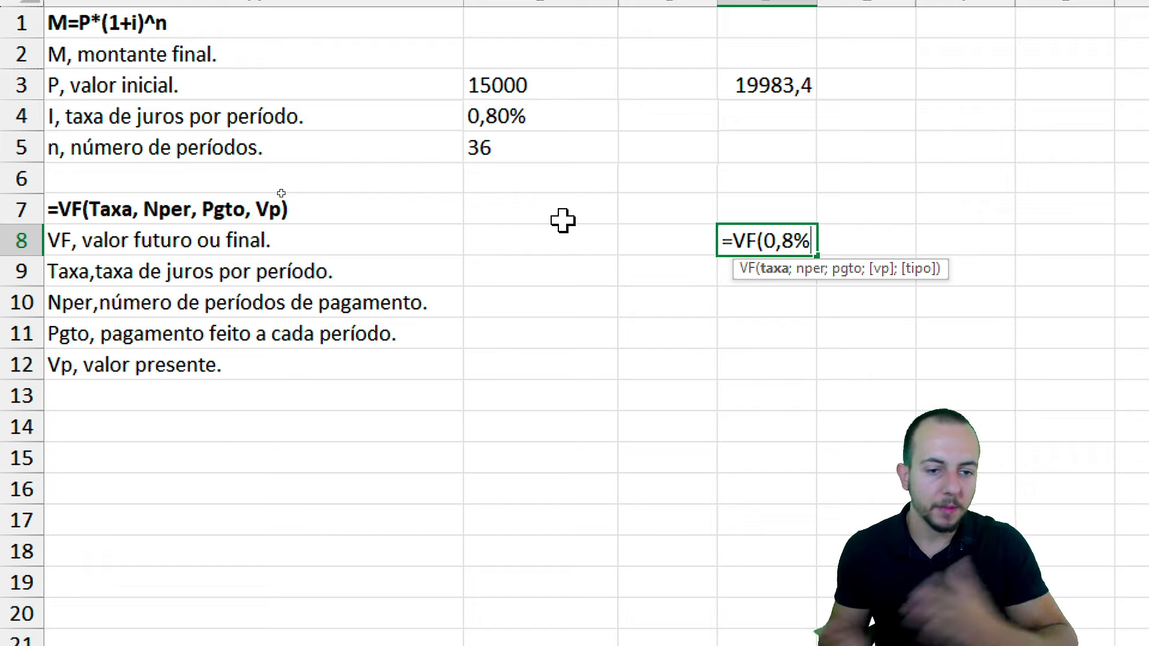
type(";")
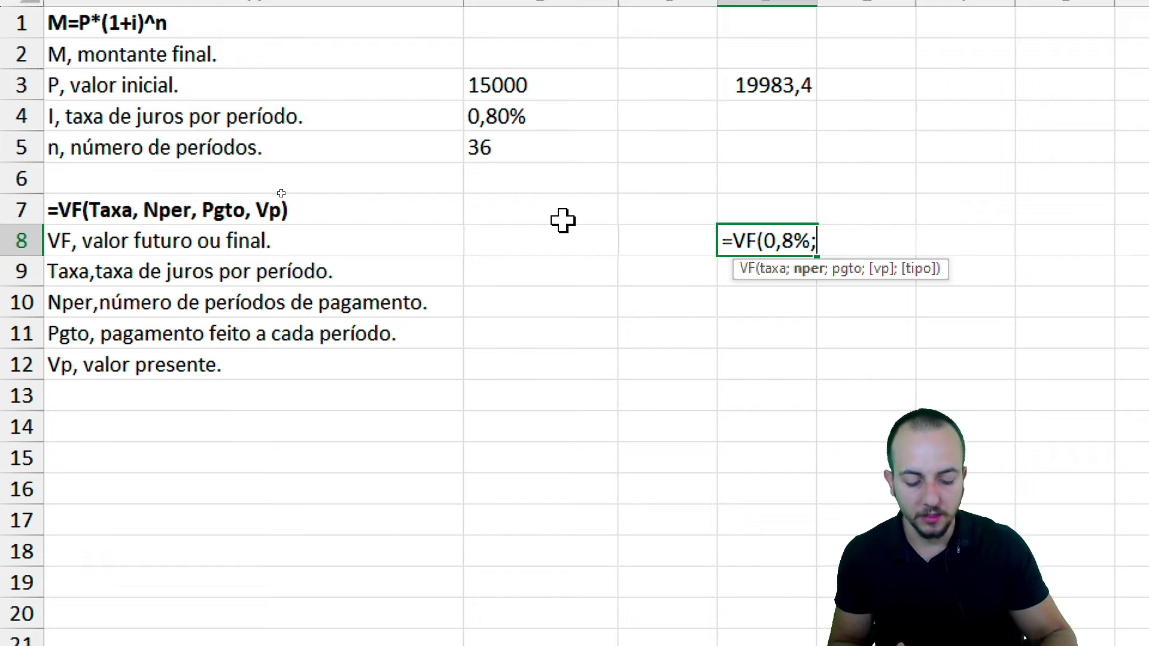
left_click(544, 122)
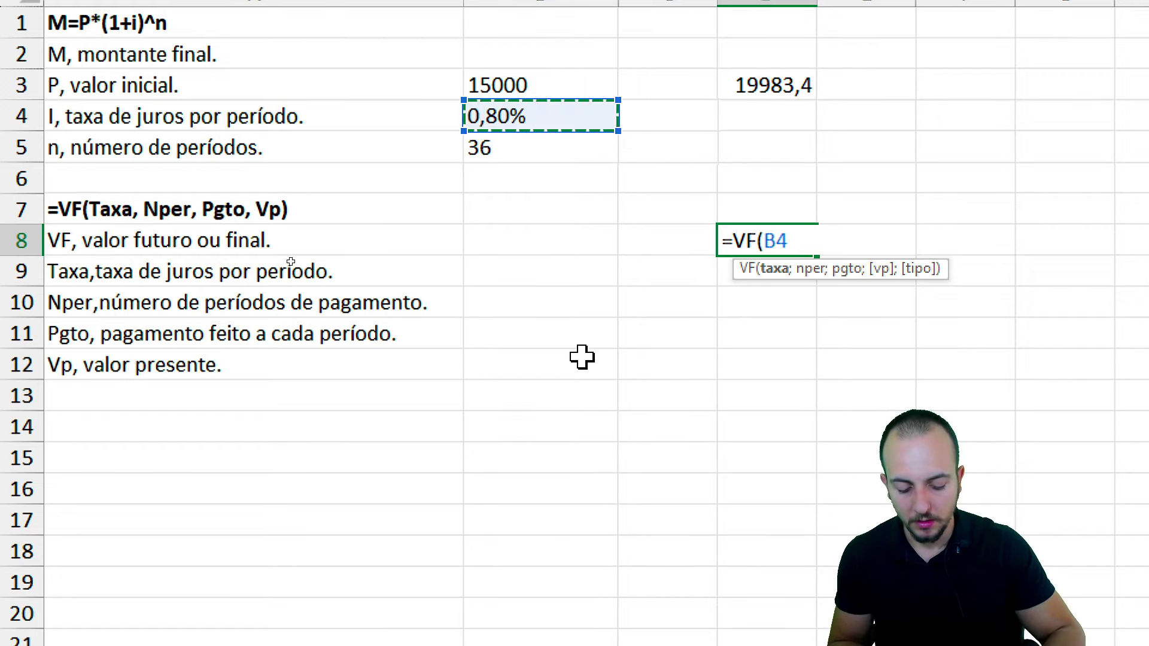
type(";")
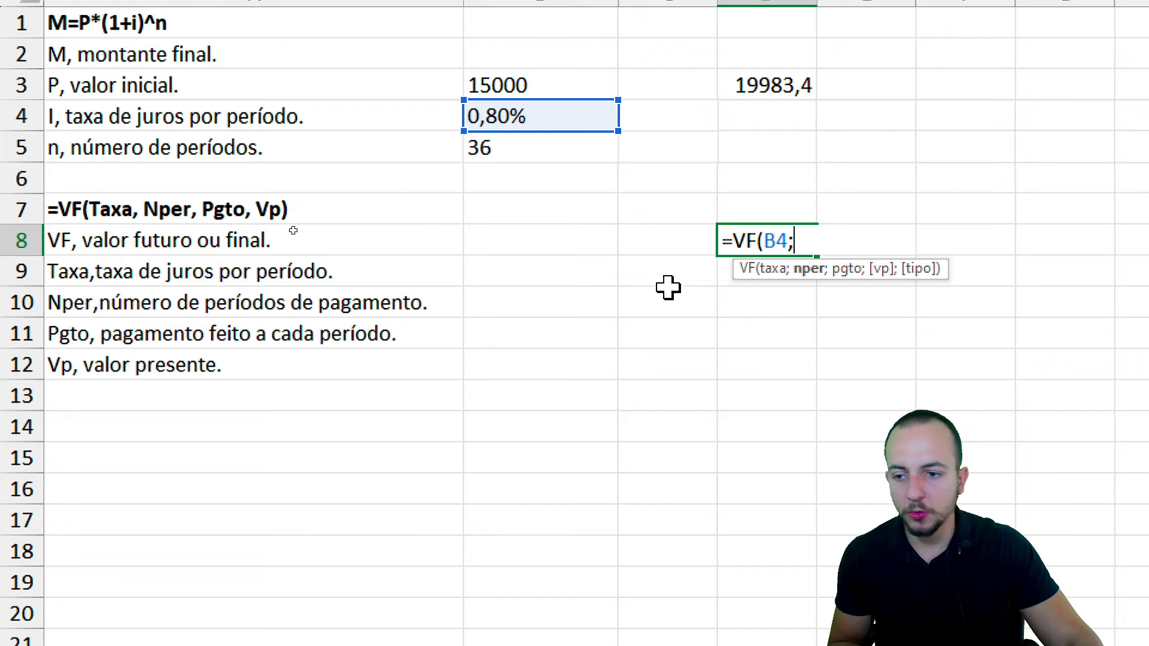
Step: Add B5 as periods and B3 as present value, completing =VF(B4;B5;;B3) = -R$ 19.983,45
left_click_drag(77, 286, 459, 327)
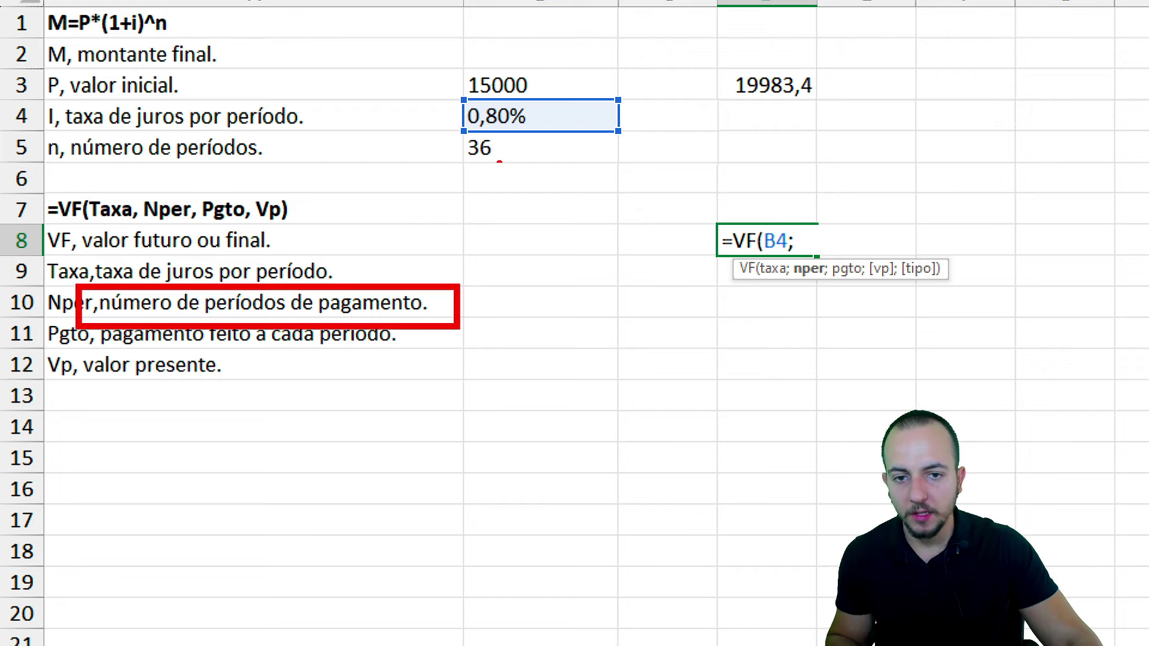
left_click(520, 146)
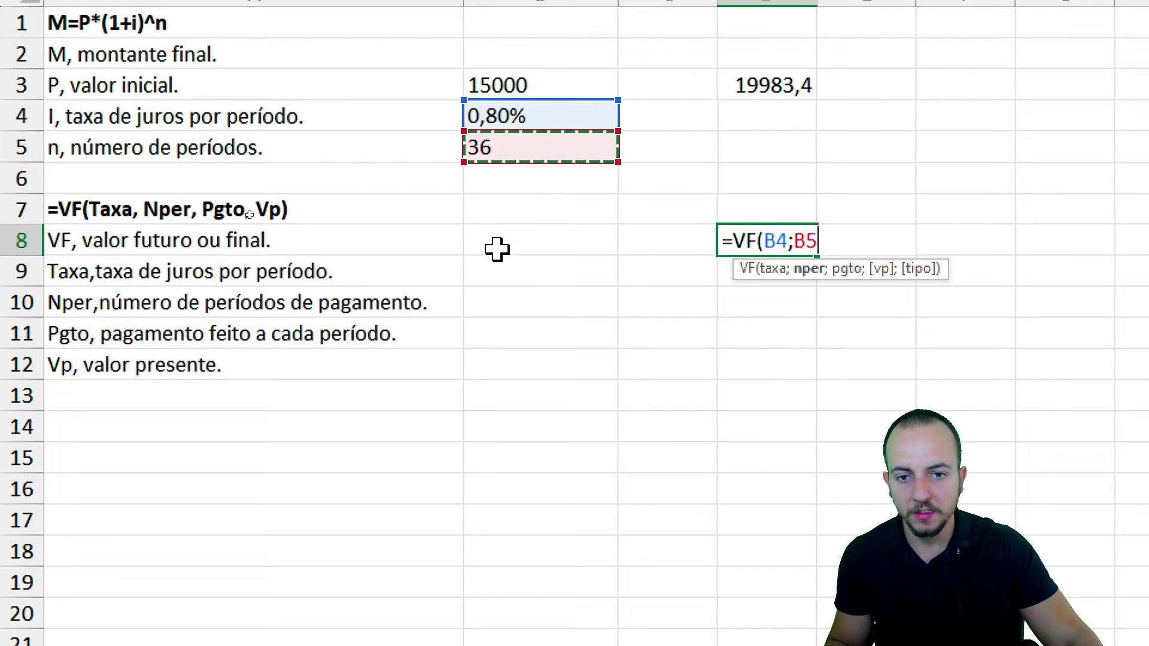
type(";")
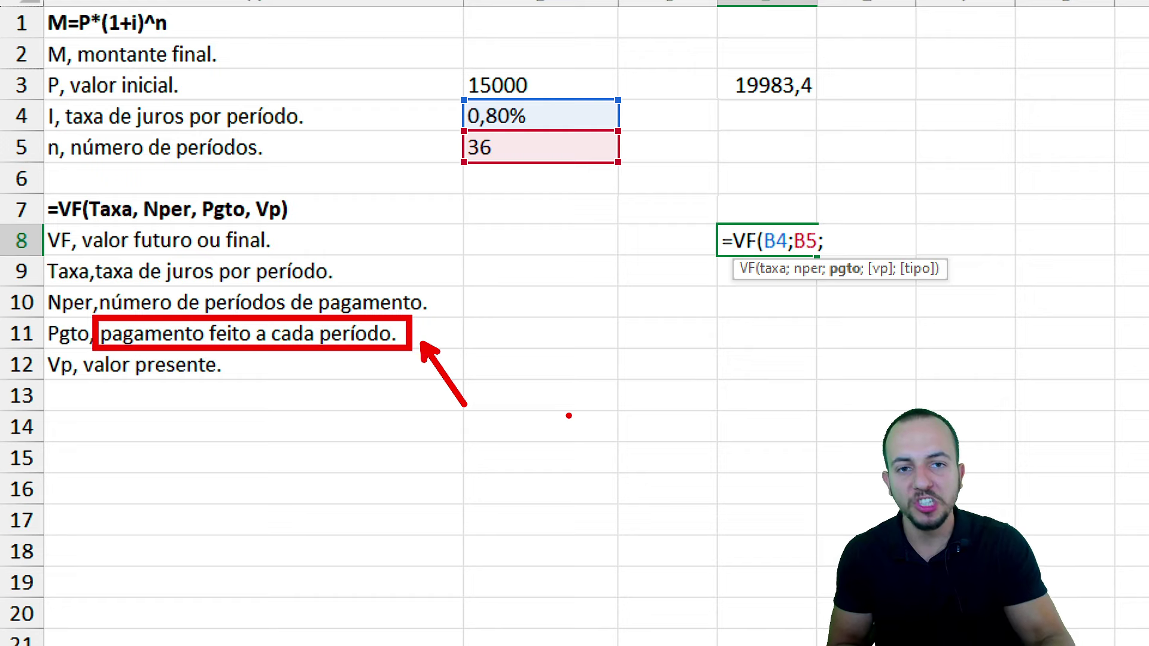
key("Escape")
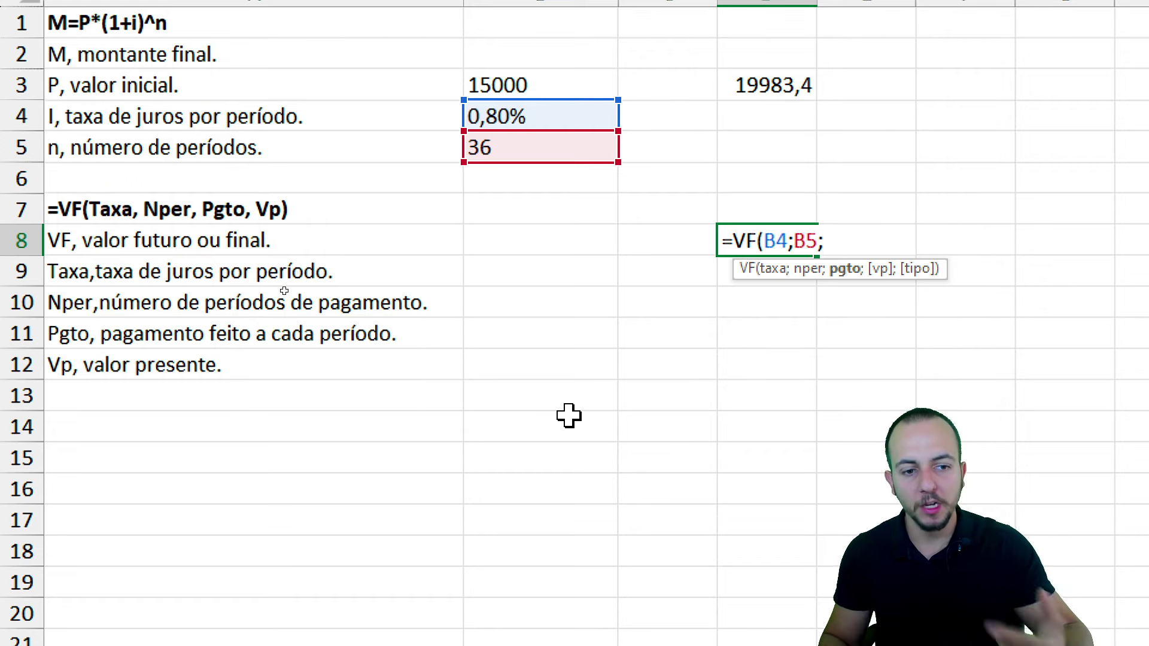
type(";")
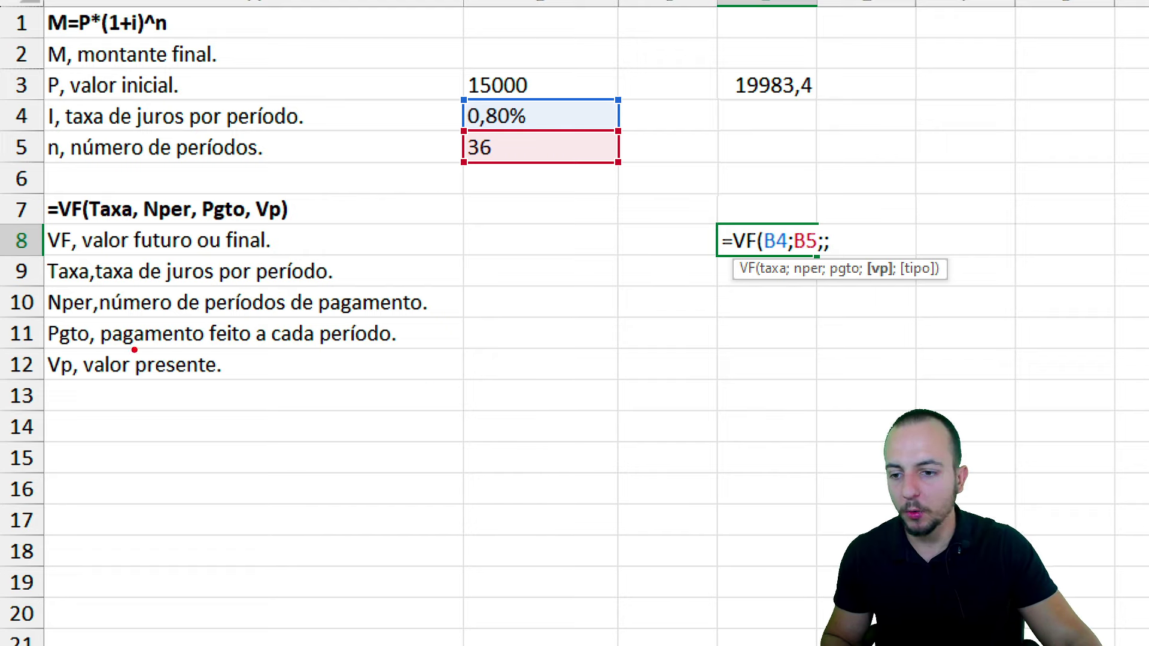
left_click_drag(73, 343, 227, 390)
left_click_drag(452, 67, 563, 99)
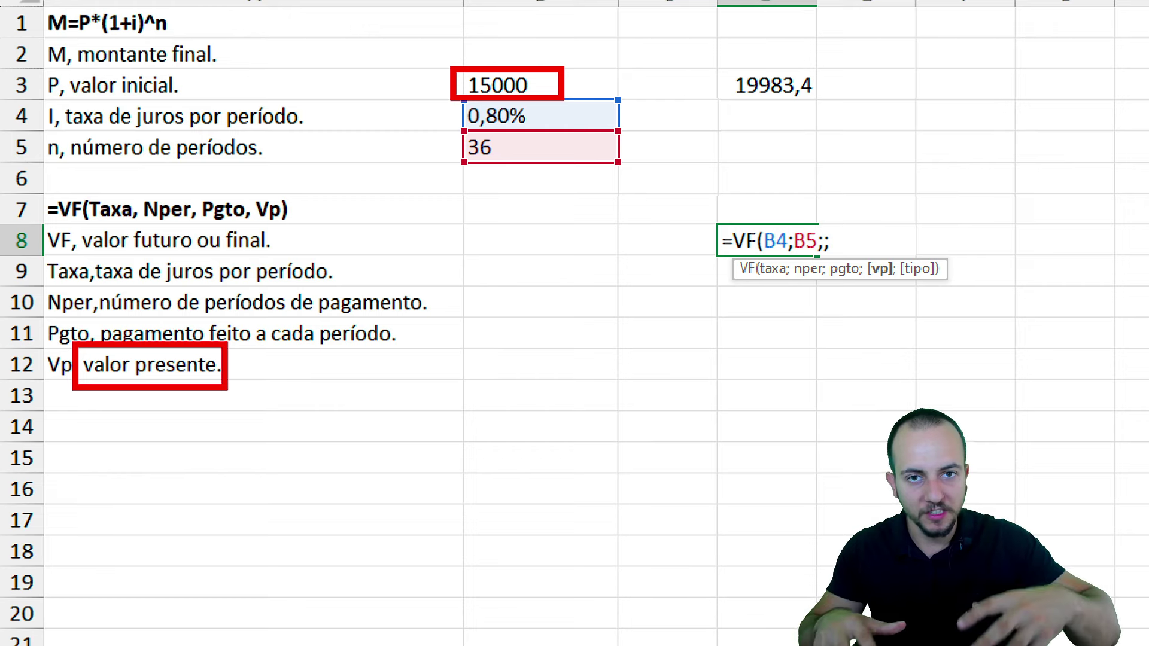
key("Escape")
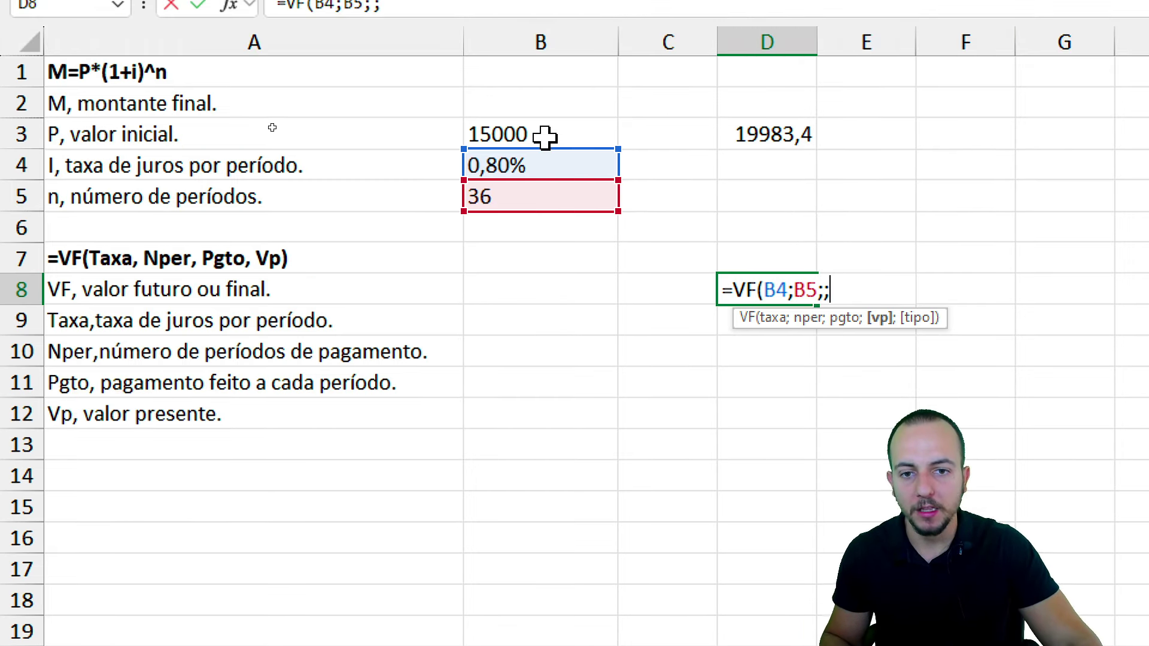
left_click(544, 136)
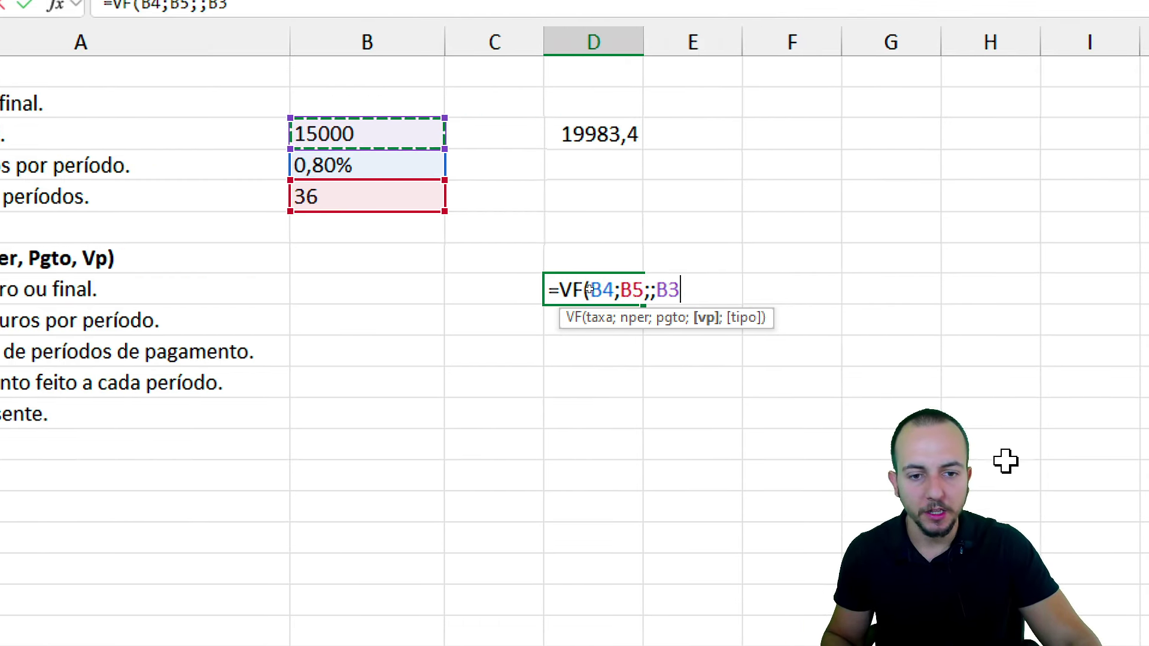
key("Return")
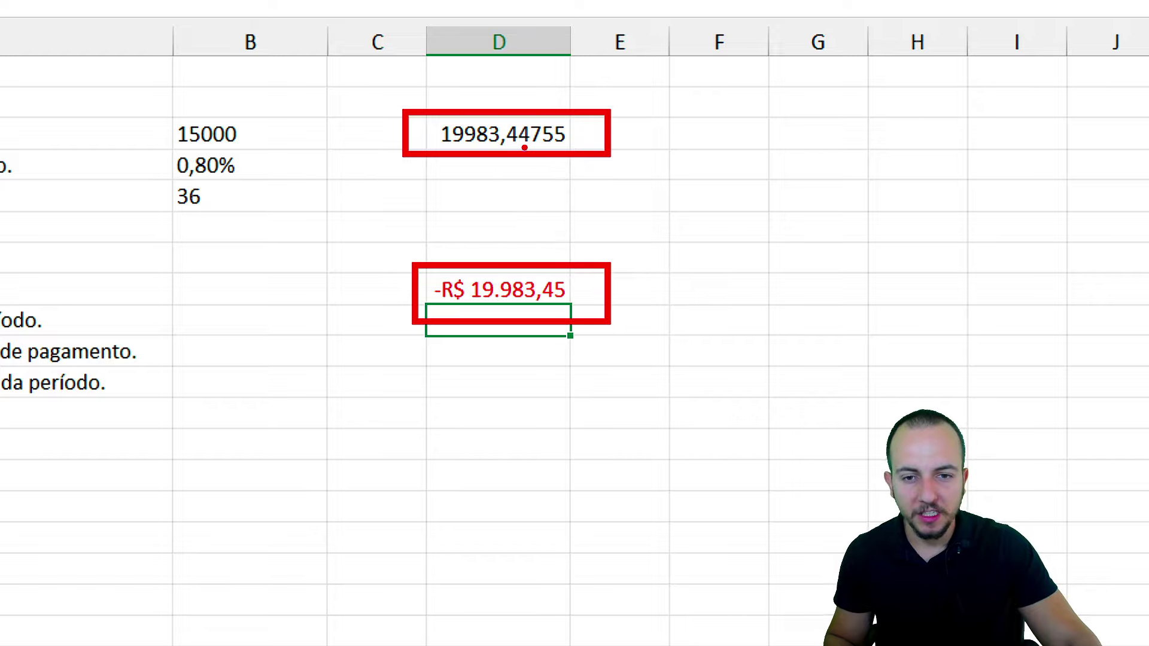
Step: Compare D3 with D8, then reopen D8's =VF(B4;B5;;B3) formula for editing
left_click_drag(513, 150, 585, 150)
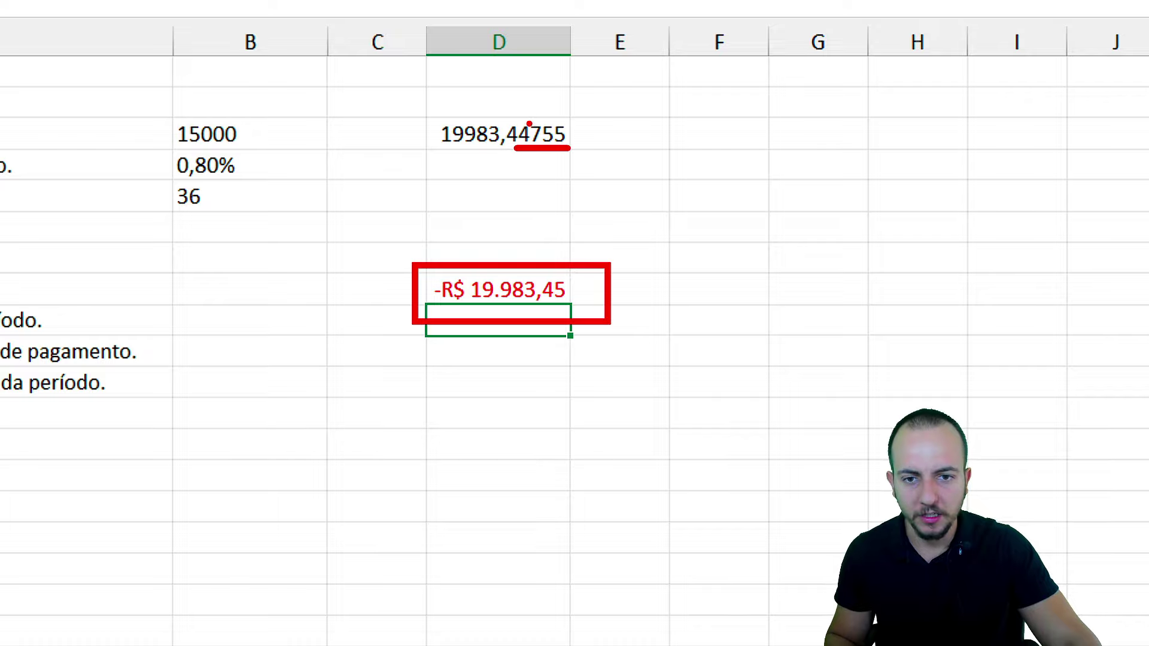
key("ctrl+z")
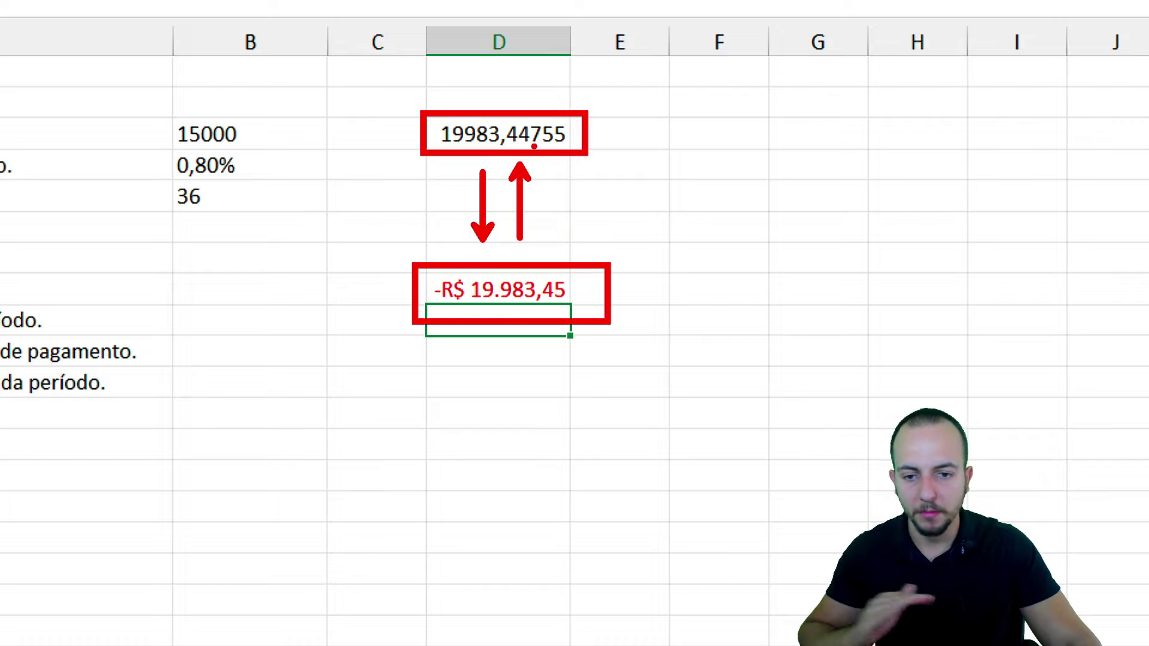
mouse_move(527, 235)
left_mouse_down()
mouse_move(328, 258)
mouse_move(601, 311)
left_mouse_up()
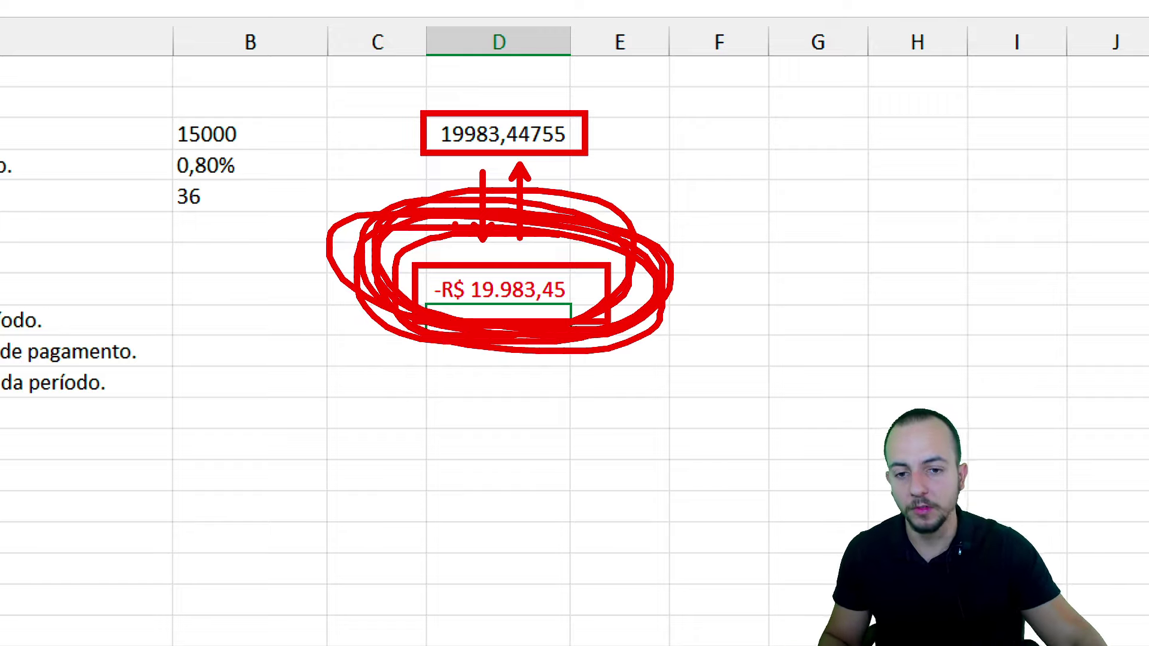
key("Escape")
left_click(477, 284)
double_click(491, 284)
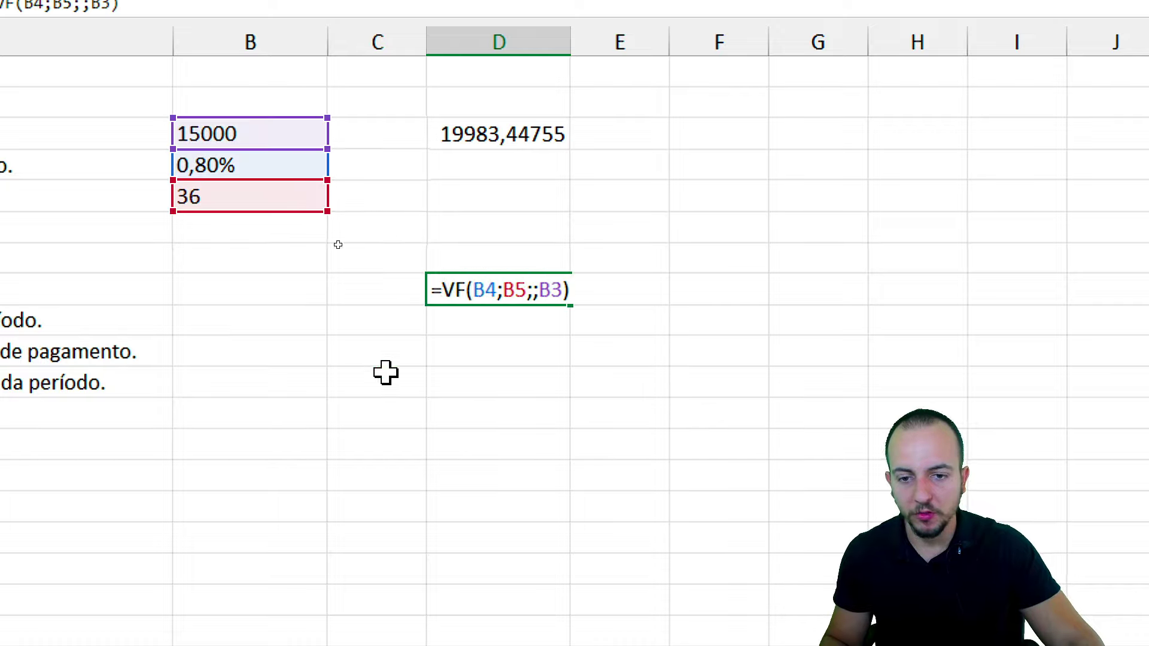
Step: Change D8 to =-VF(B4;B5;;B3) so it shows R$ 19.983,45, then check D3's formula
type("-")
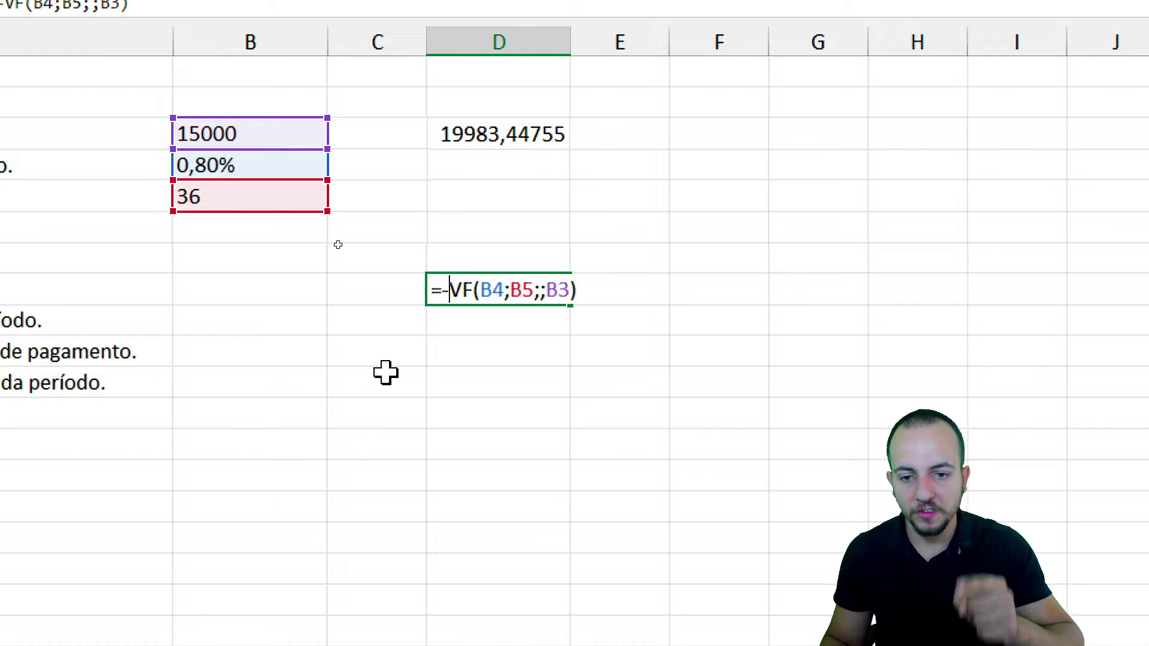
key("Return")
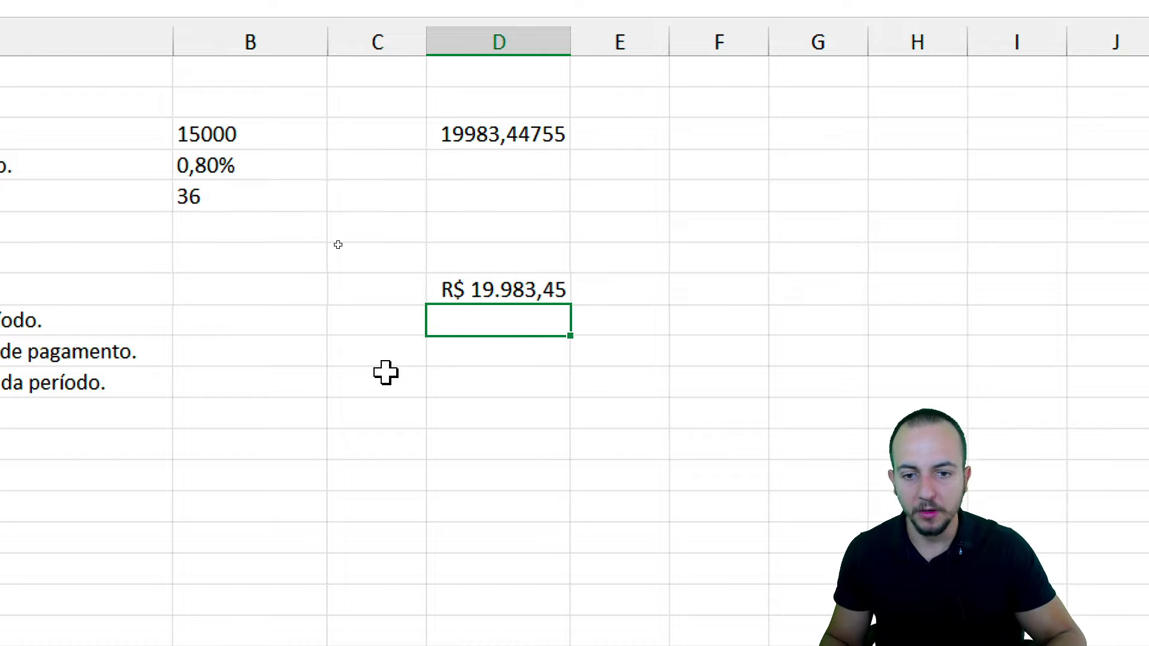
double_click(478, 134)
key("Escape")
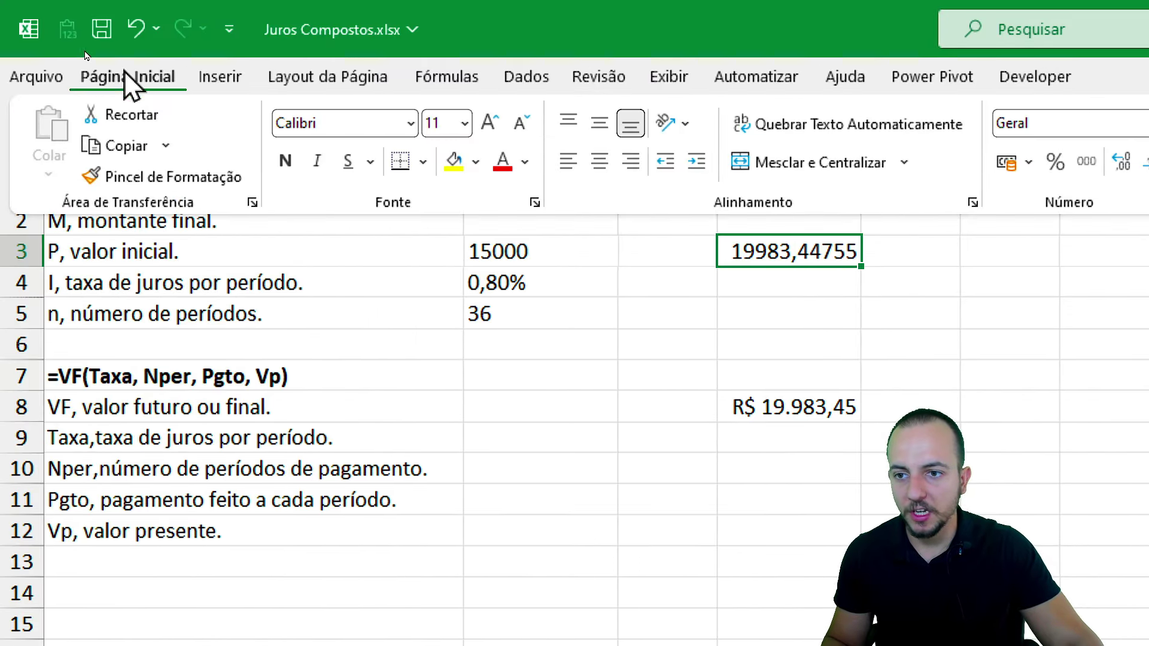
Step: Apply accounting currency format to D3 and autofit column D to show R$ 19.983,45
left_click(898, 165)
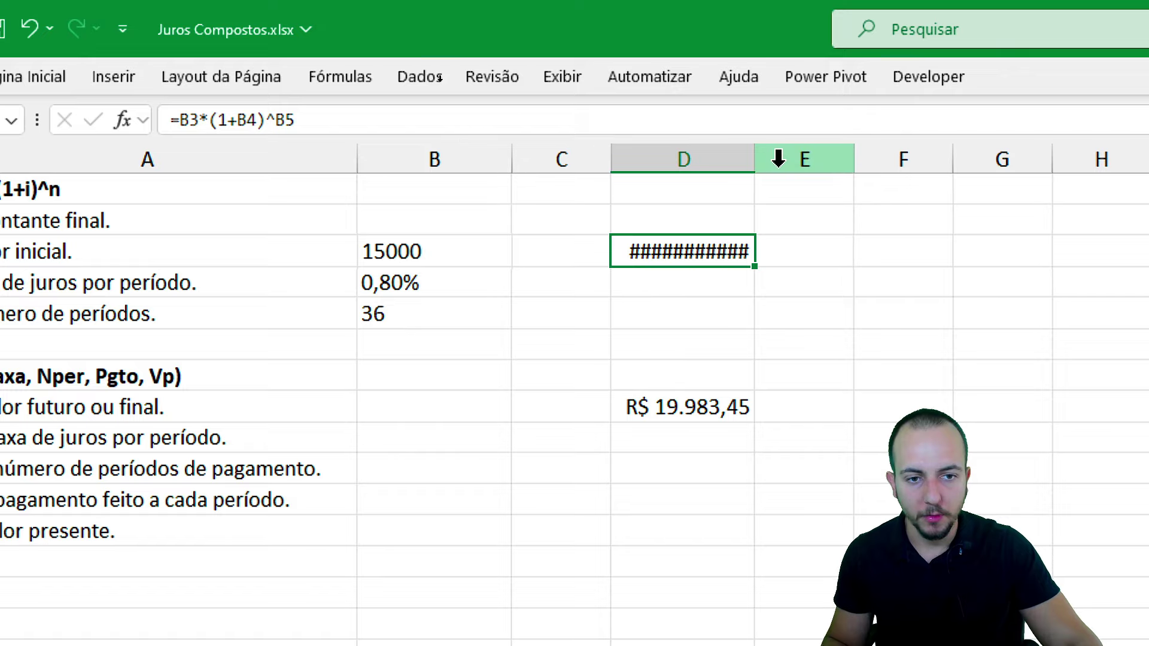
double_click(755, 159)
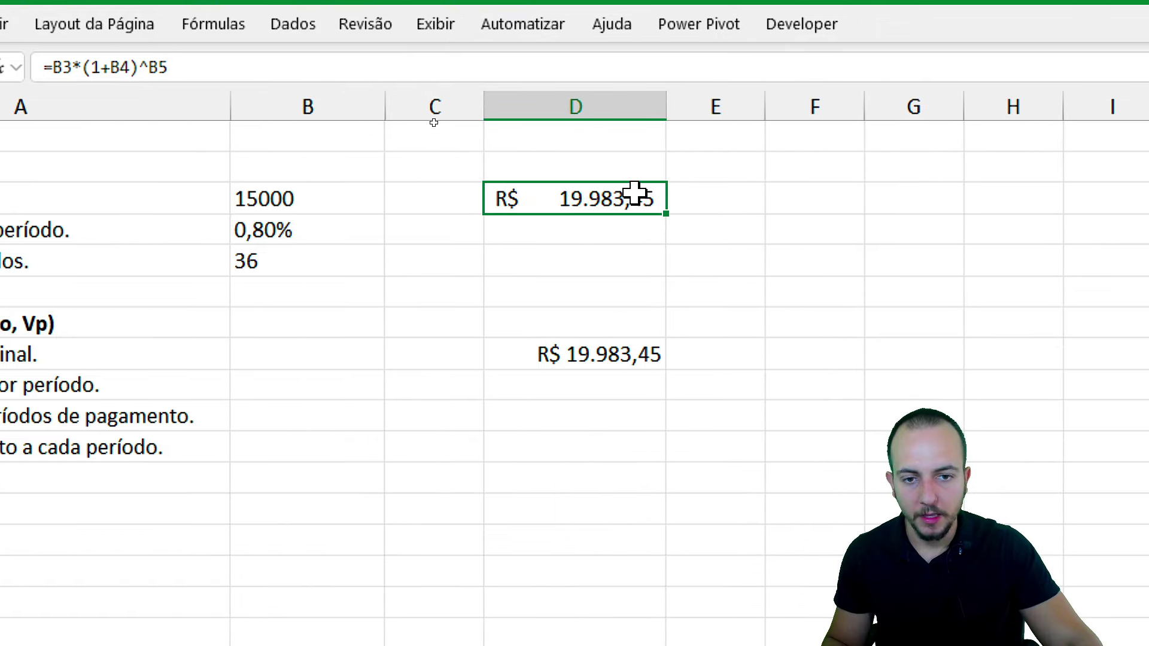
left_click_drag(636, 197, 623, 419)
left_click(600, 331)
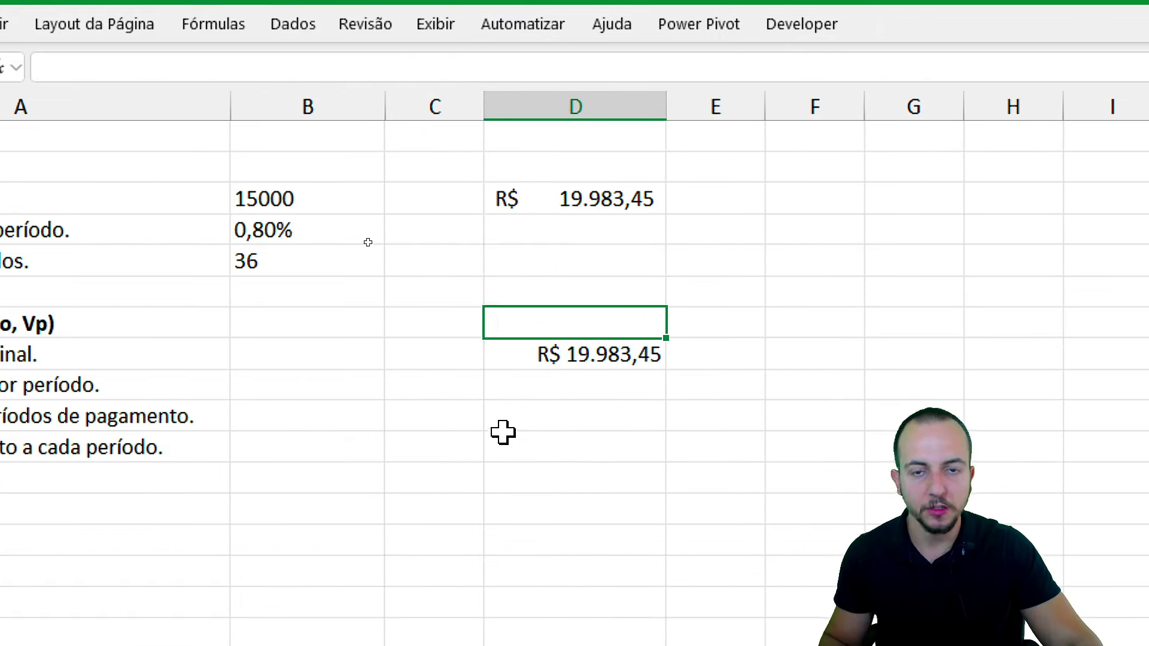
left_click(491, 449)
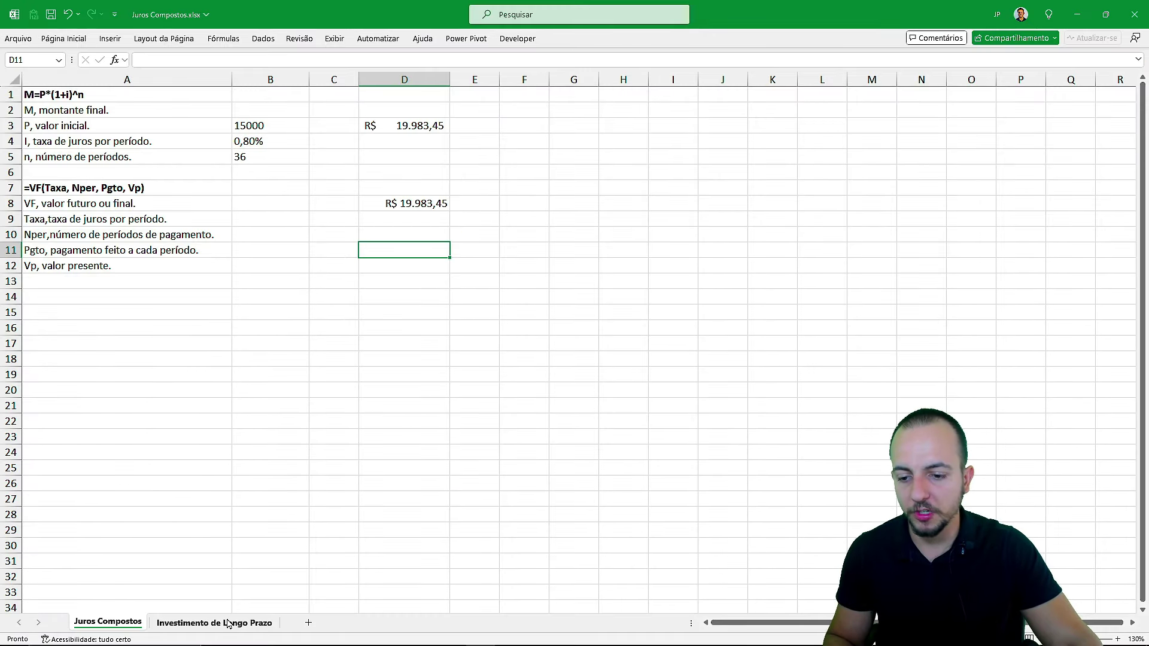
Step: Open the Investimento de Longo Prazo sheet and select cells H2:H19
left_click(214, 623)
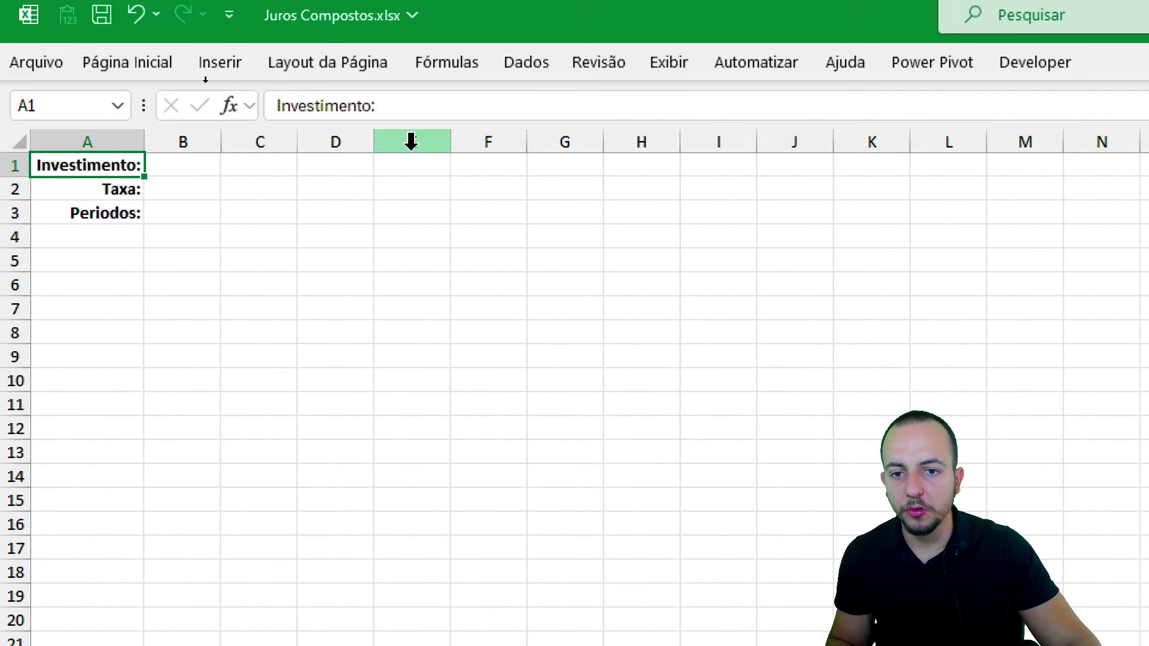
left_click_drag(411, 142, 1026, 142)
left_click(623, 210)
left_click_drag(623, 189, 620, 533)
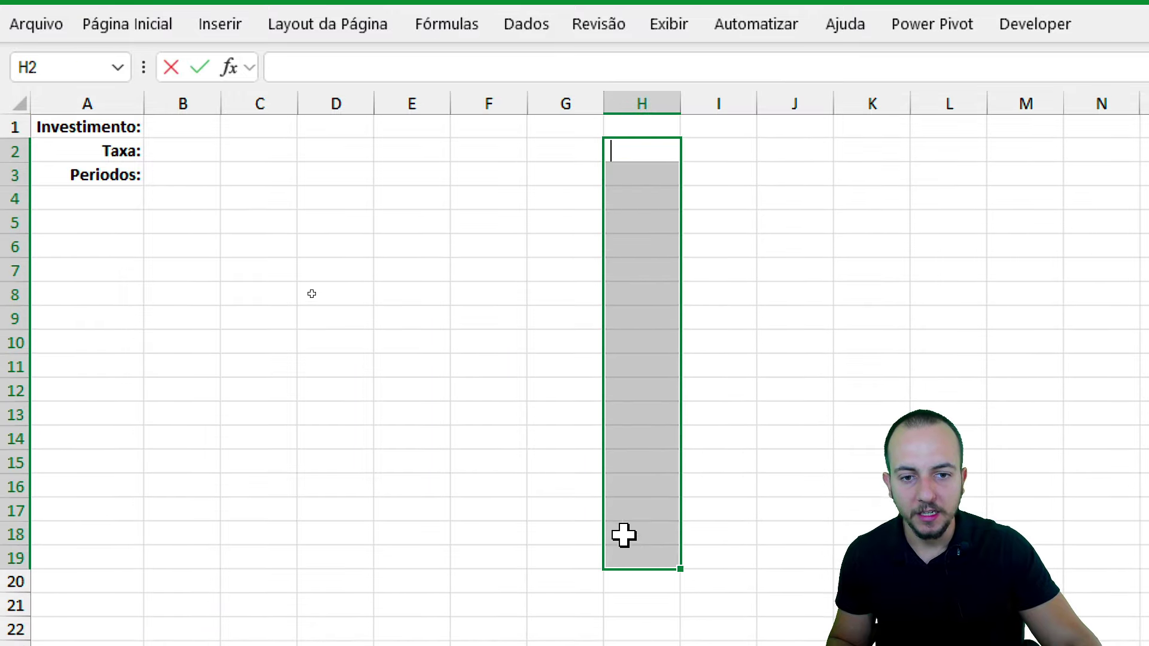
Step: Enter 1000 in B1 and format it as currency, R$ 1.000,00
key("shift+space")
left_click(356, 361)
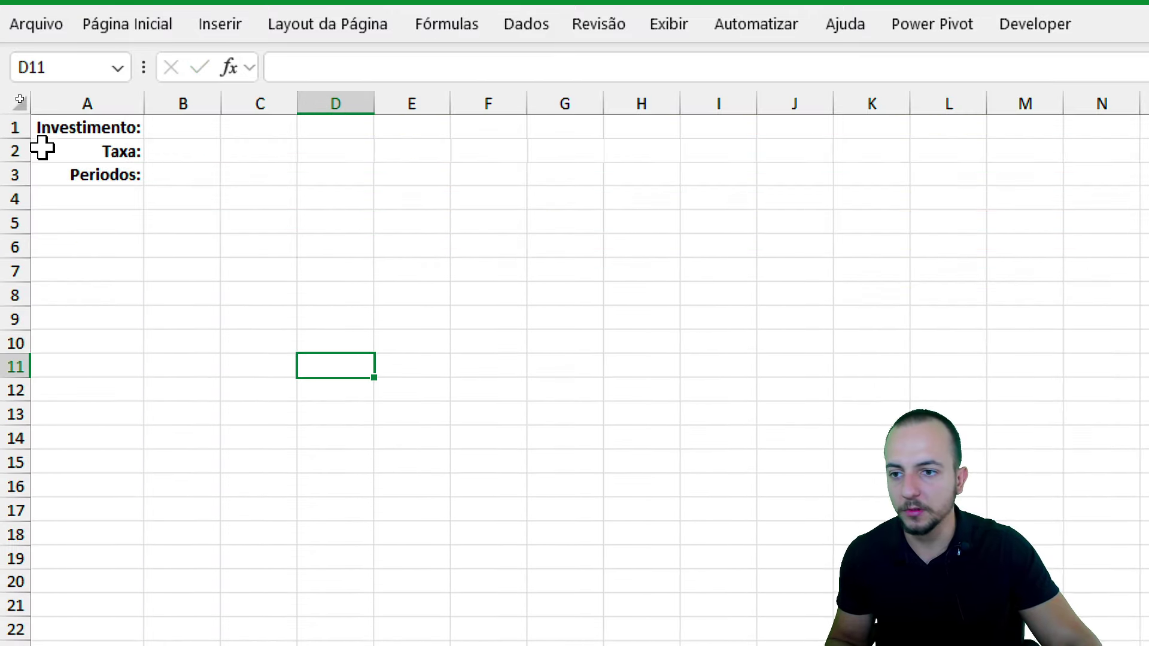
left_click(148, 132)
type("1000")
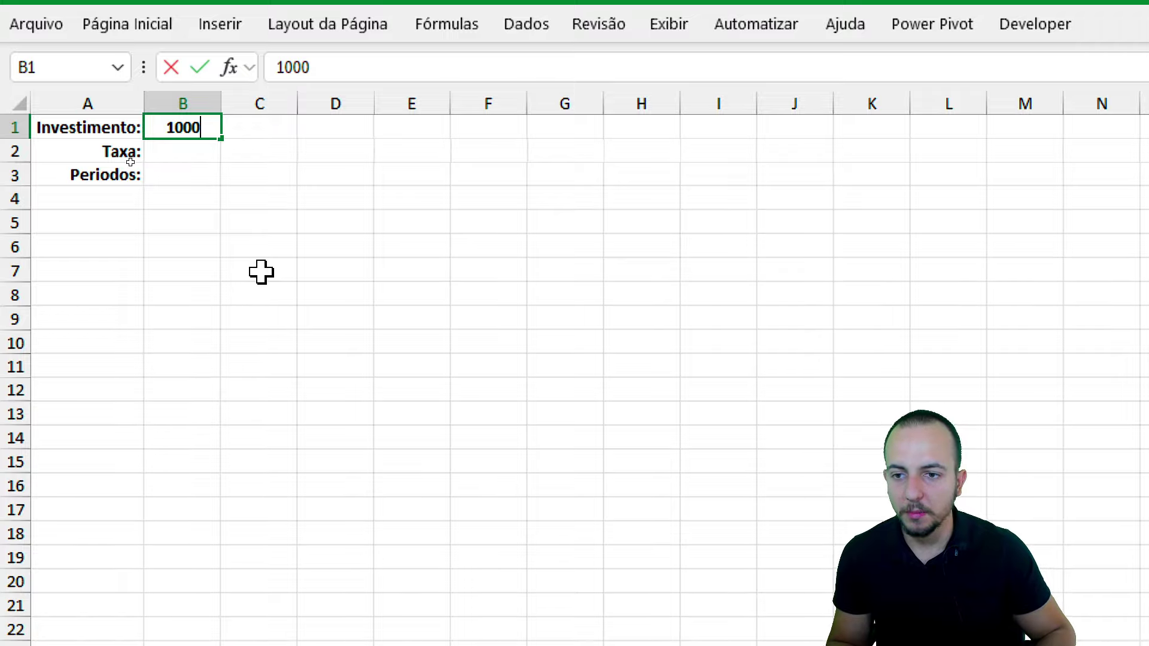
key("Return")
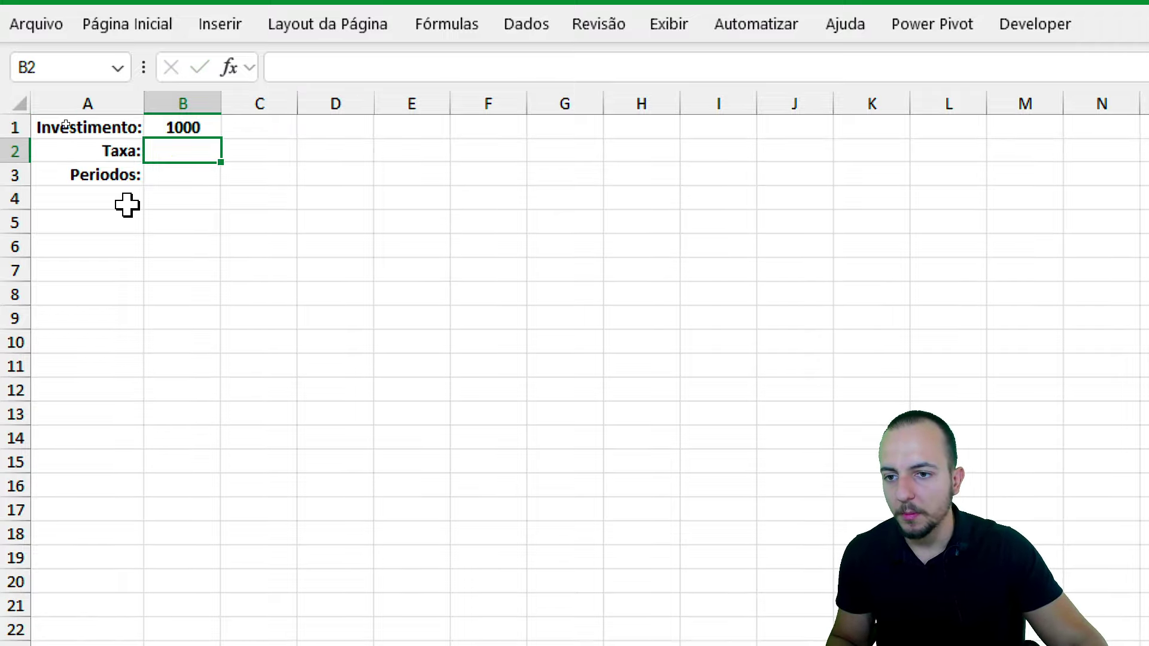
left_click(169, 124)
left_click(158, 81)
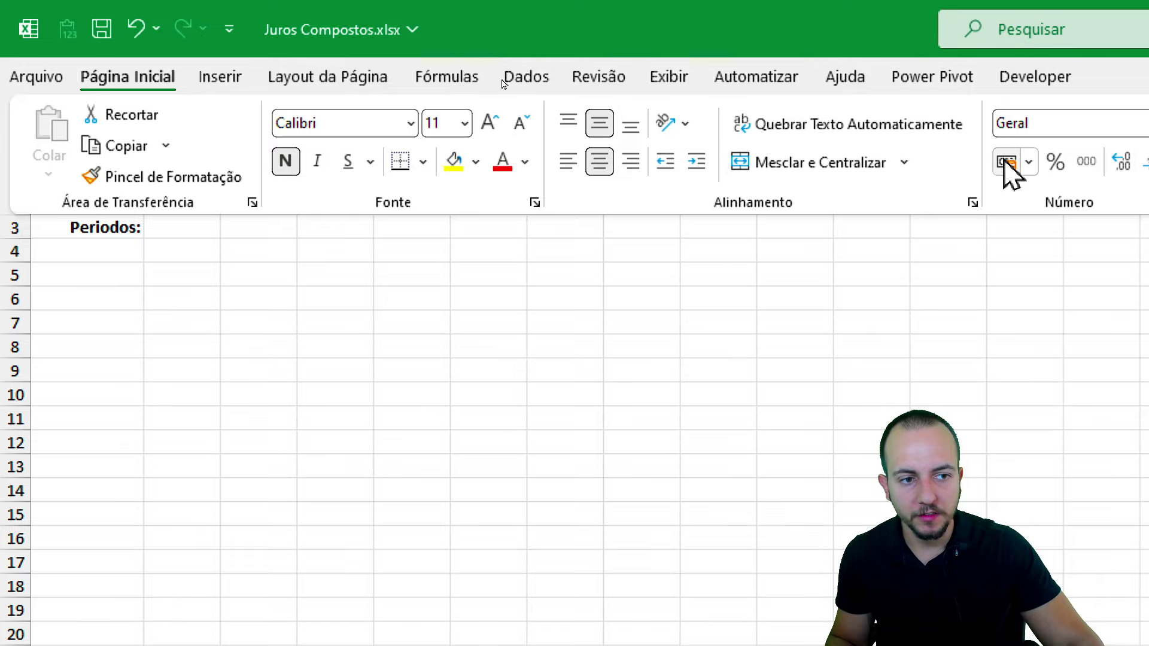
left_click(1007, 168)
Step: Enter the rate 0,75% in B2 and 24 periods in B3
left_click(217, 212)
type("0,75")
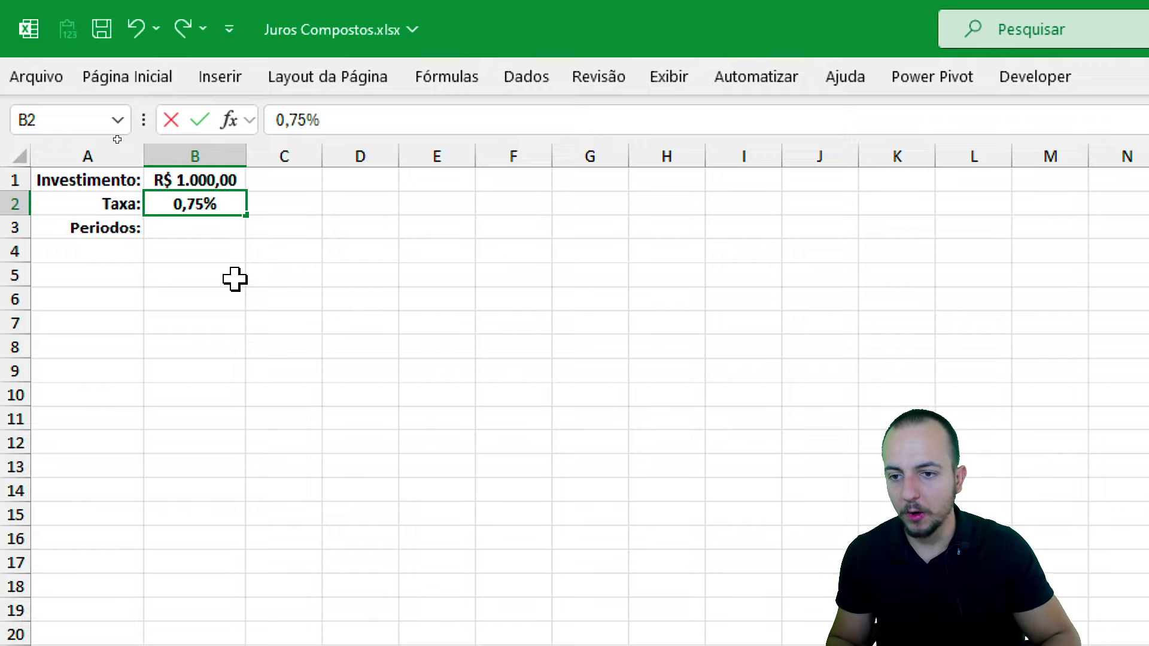
key("Return")
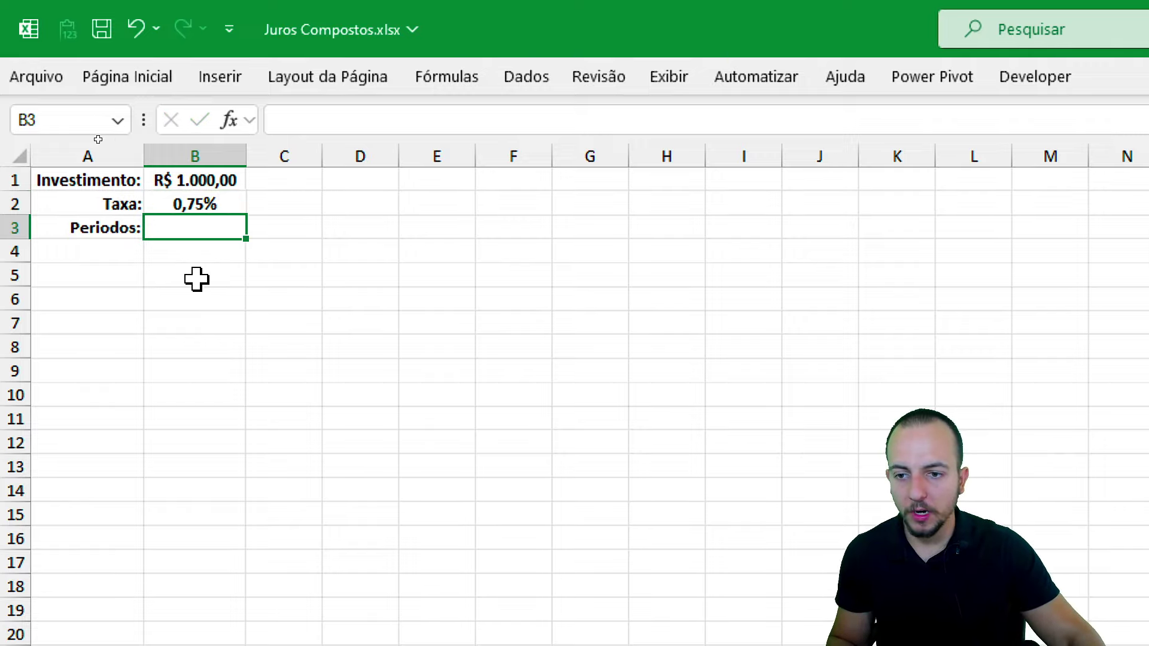
type("24")
key("Return")
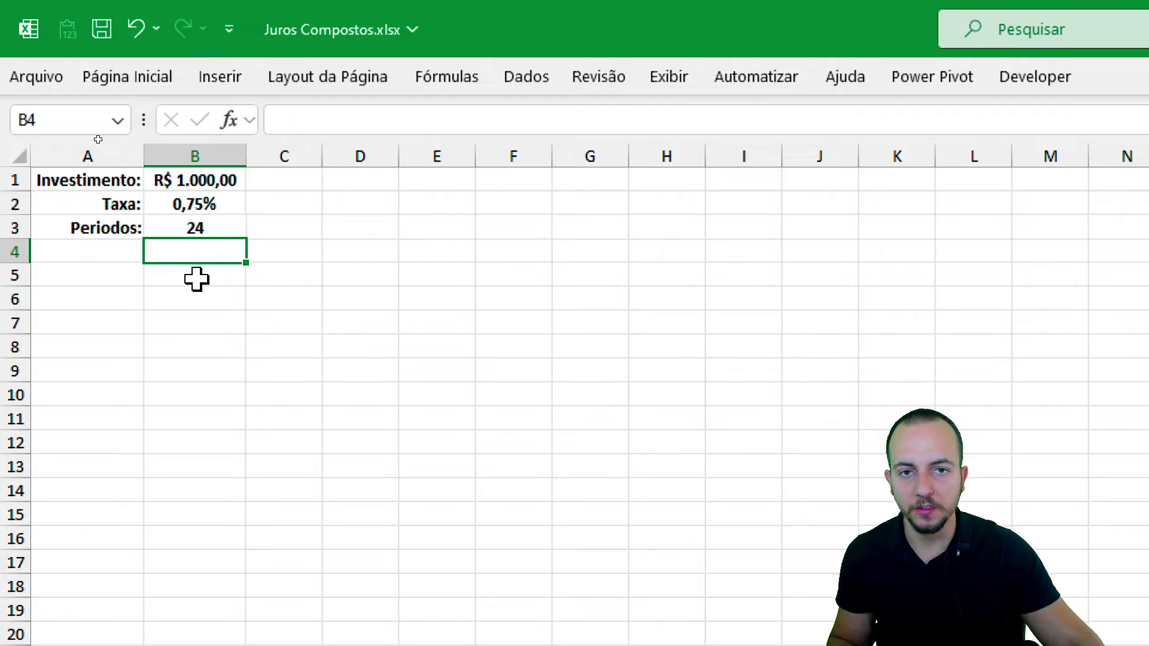
Step: Add an Aporte: label in A4 with 500 in B4 in accounting format
key("Left")
type("A")
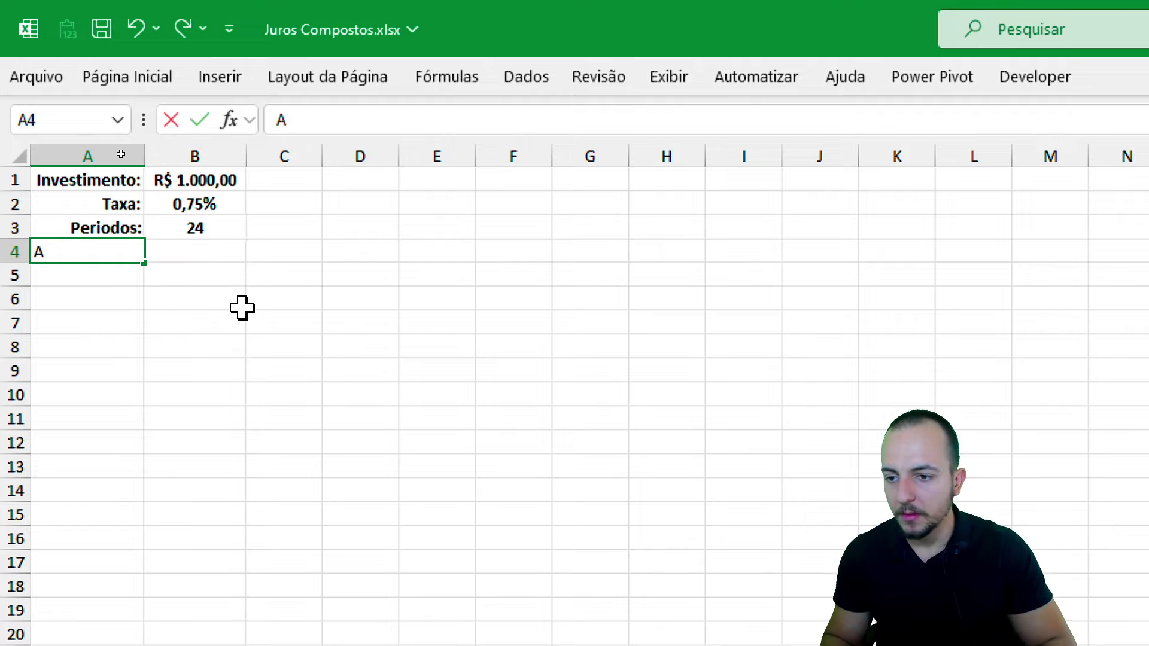
key("Tab")
type("400")
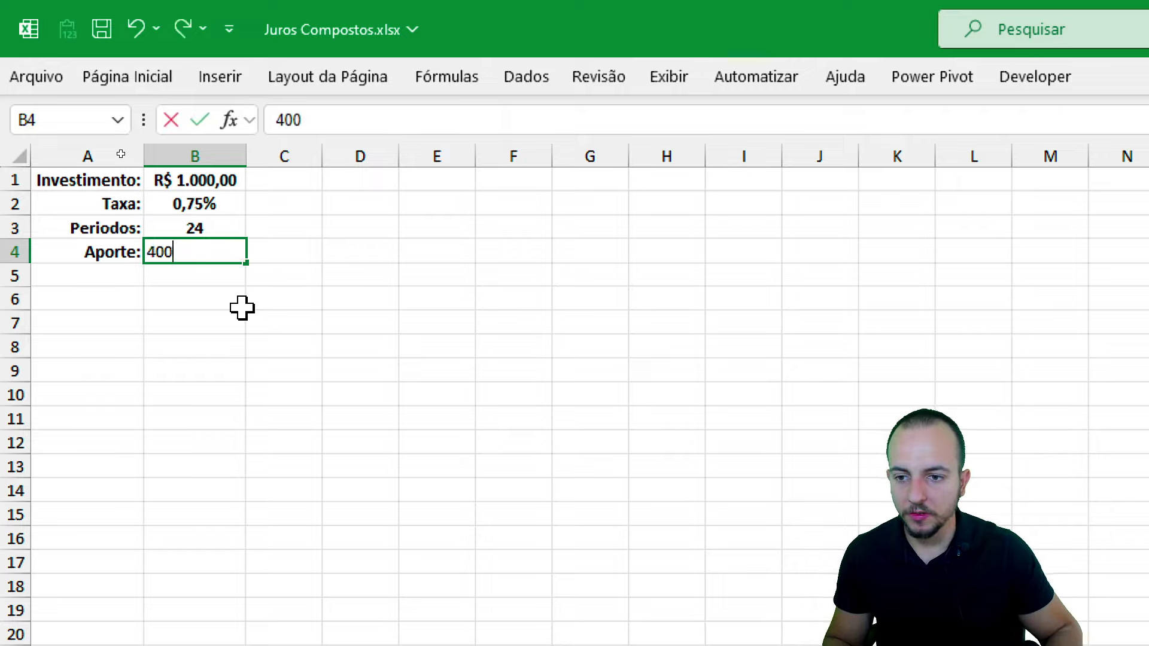
key("Escape")
key("Return")
key("Up")
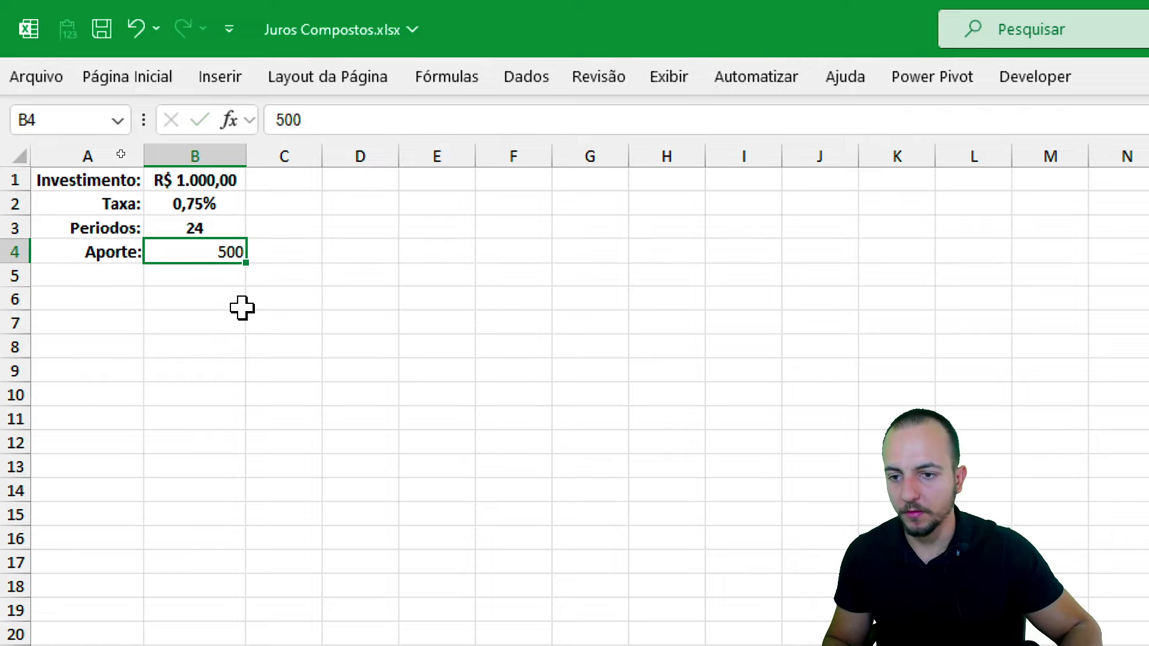
left_click(147, 77)
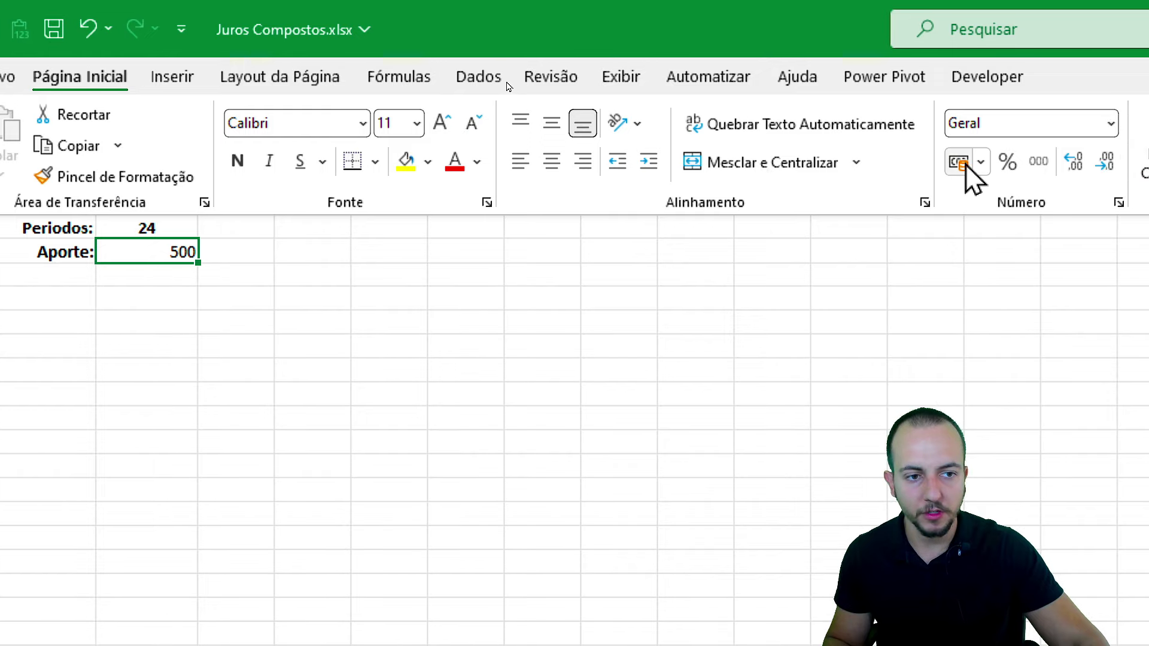
left_click(961, 168)
Step: Highlight the input block A1:B4 row by row to review the inputs
left_click(117, 343)
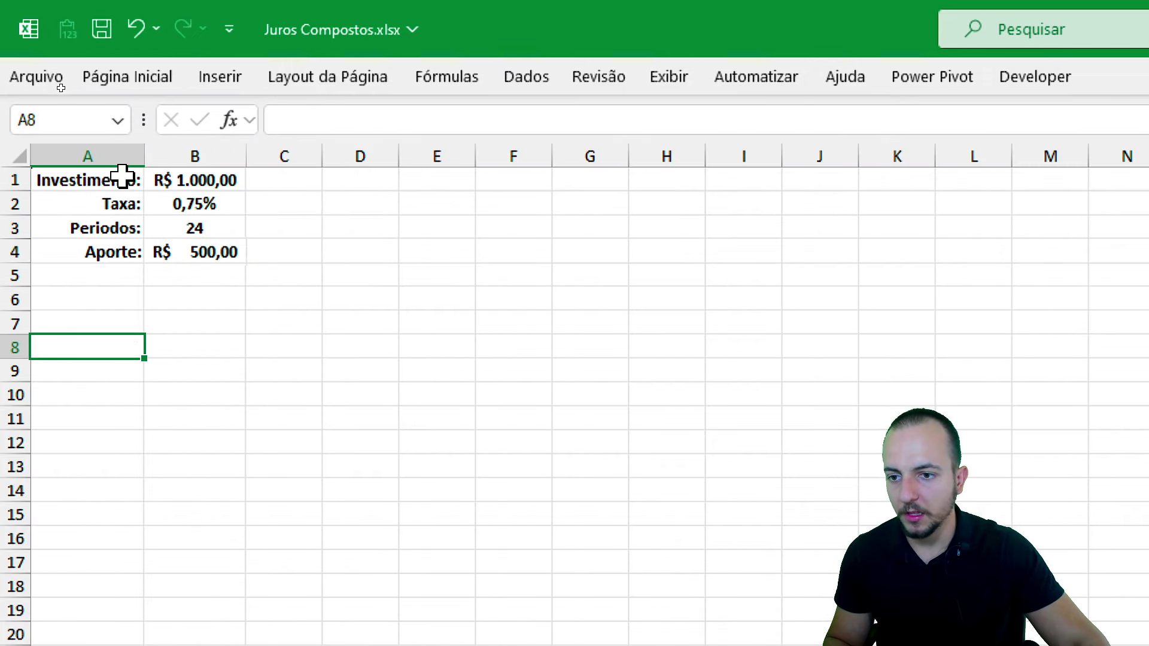
left_click_drag(122, 176, 159, 256)
left_click_drag(97, 183, 197, 183)
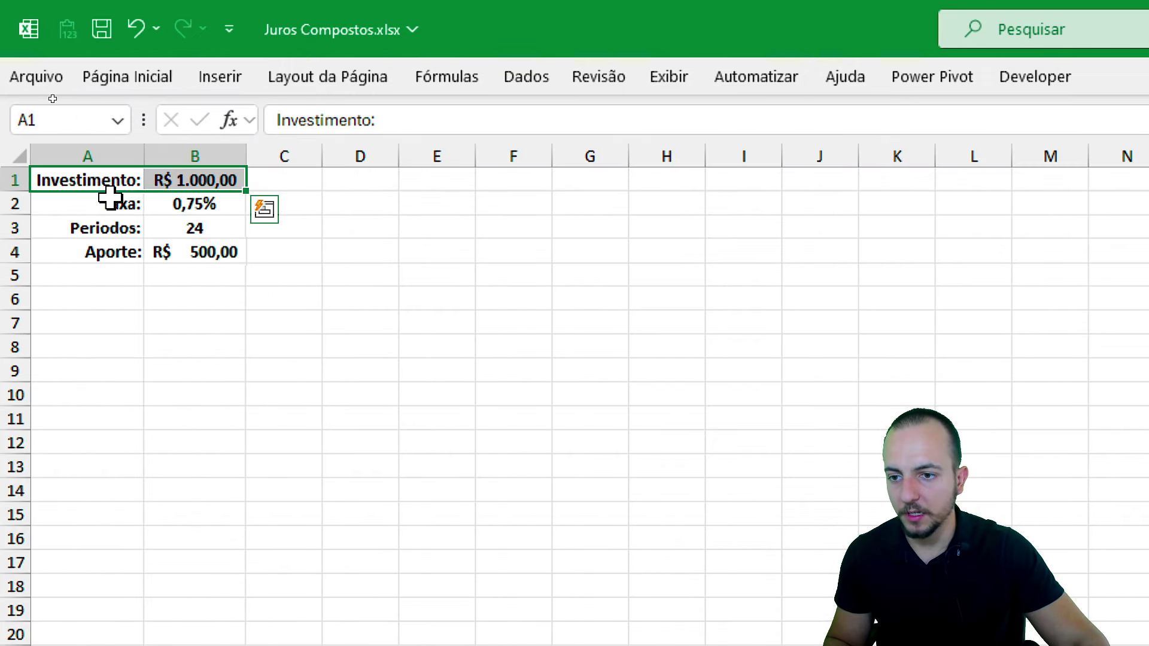
left_click_drag(108, 204, 191, 204)
left_click_drag(105, 228, 185, 231)
left_click_drag(108, 252, 186, 254)
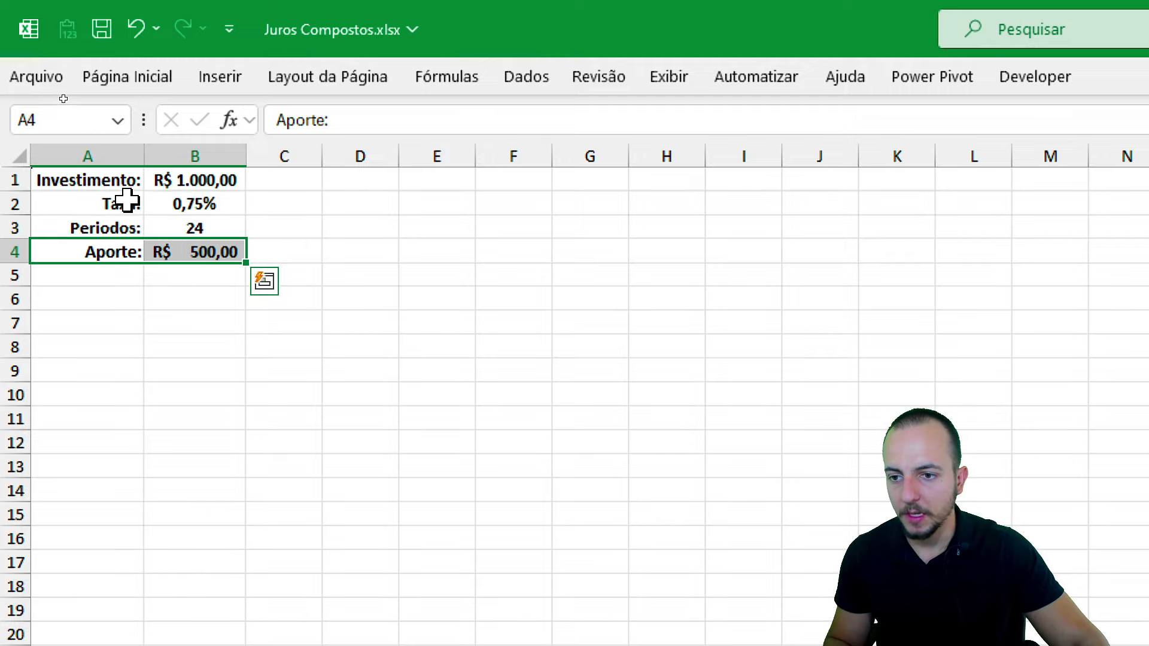
left_click_drag(105, 153, 156, 152)
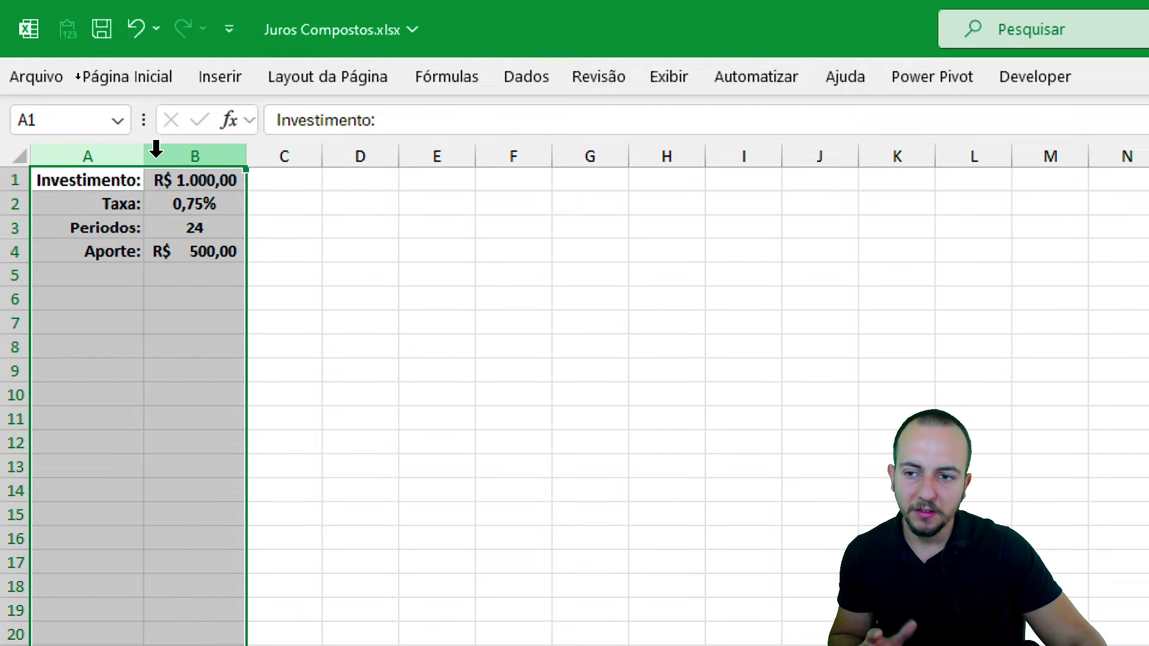
Step: Mark out columns F to K for the table and enter the heading Valor Atual in F1
left_click(513, 155)
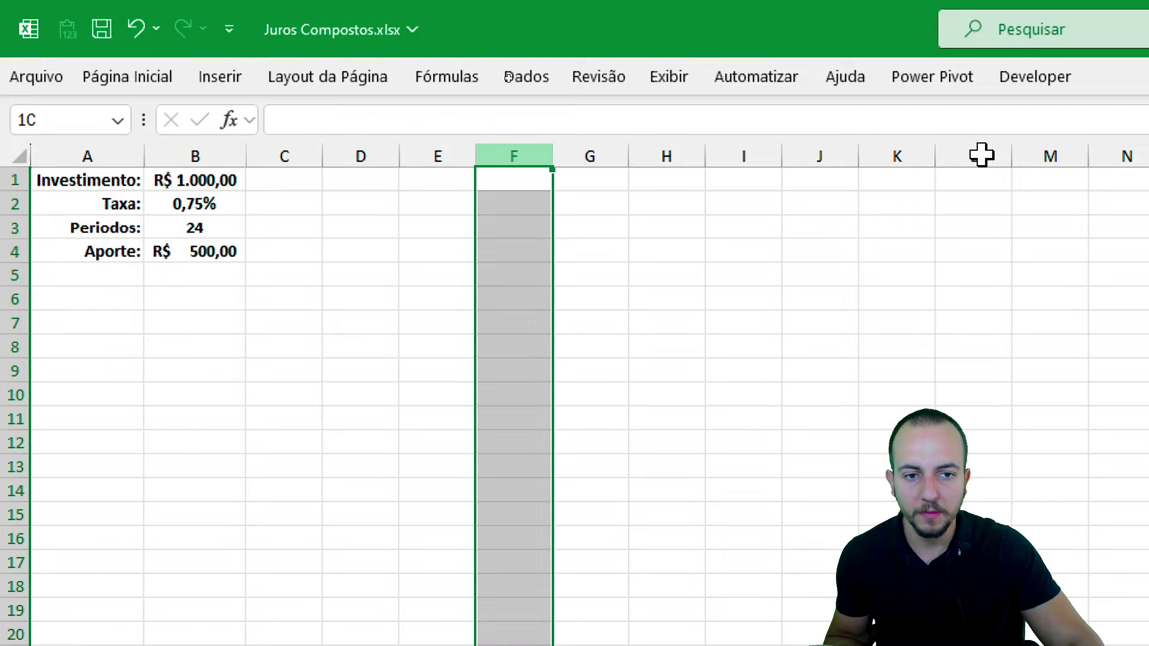
left_click_drag(982, 155, 1050, 157)
left_click_drag(508, 154, 903, 167)
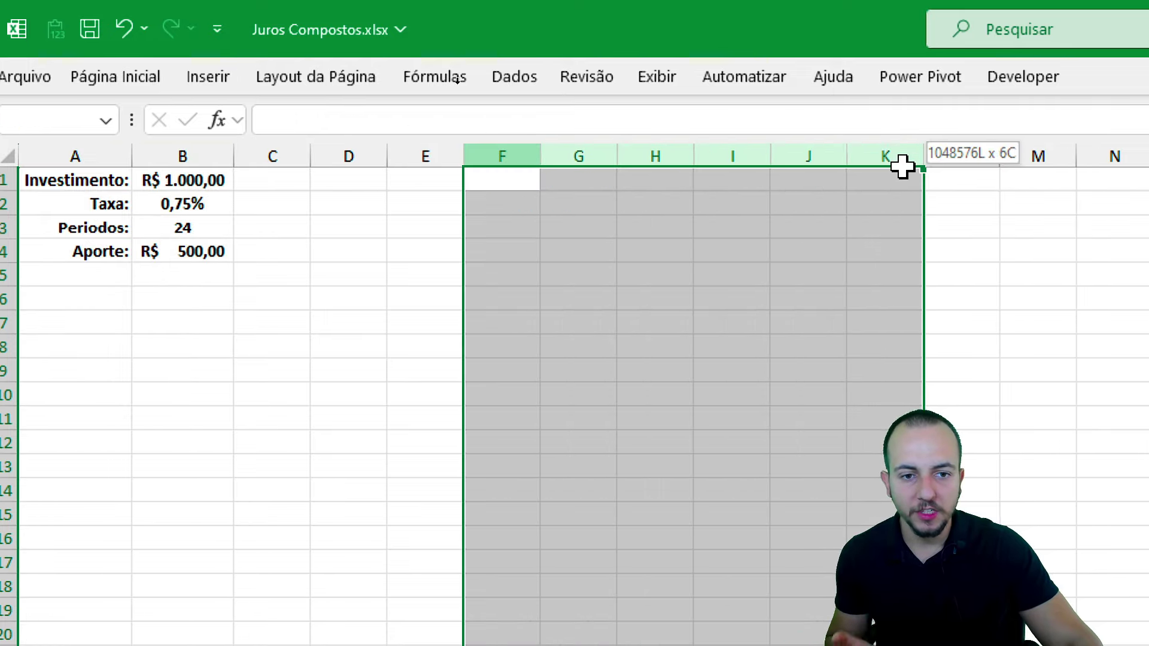
left_click(590, 181)
left_click(503, 180)
type("V")
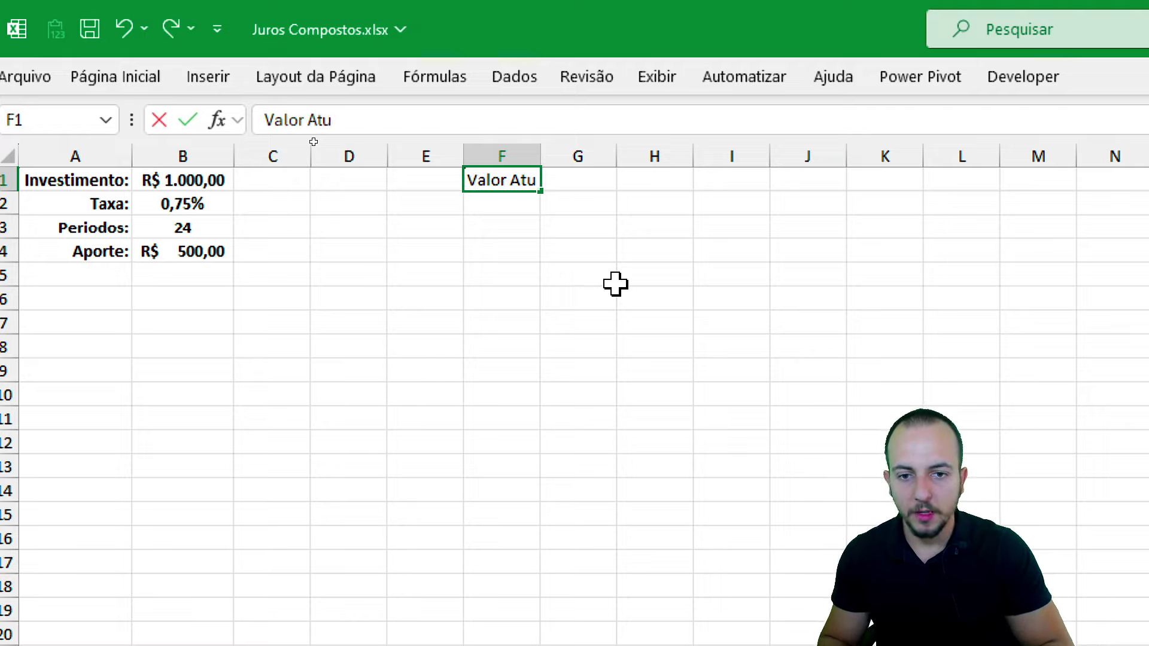
type("al")
key("Return")
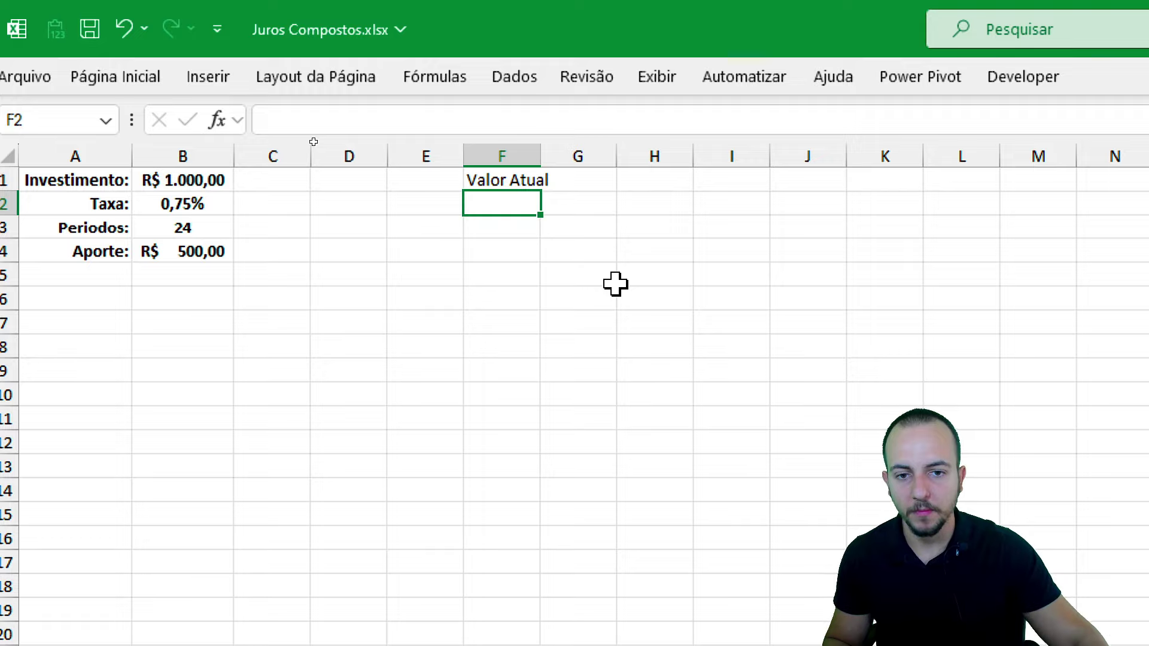
Step: Widen column F to fit Valor Atual and enter 1000 as the starting value in F2
left_click(560, 180)
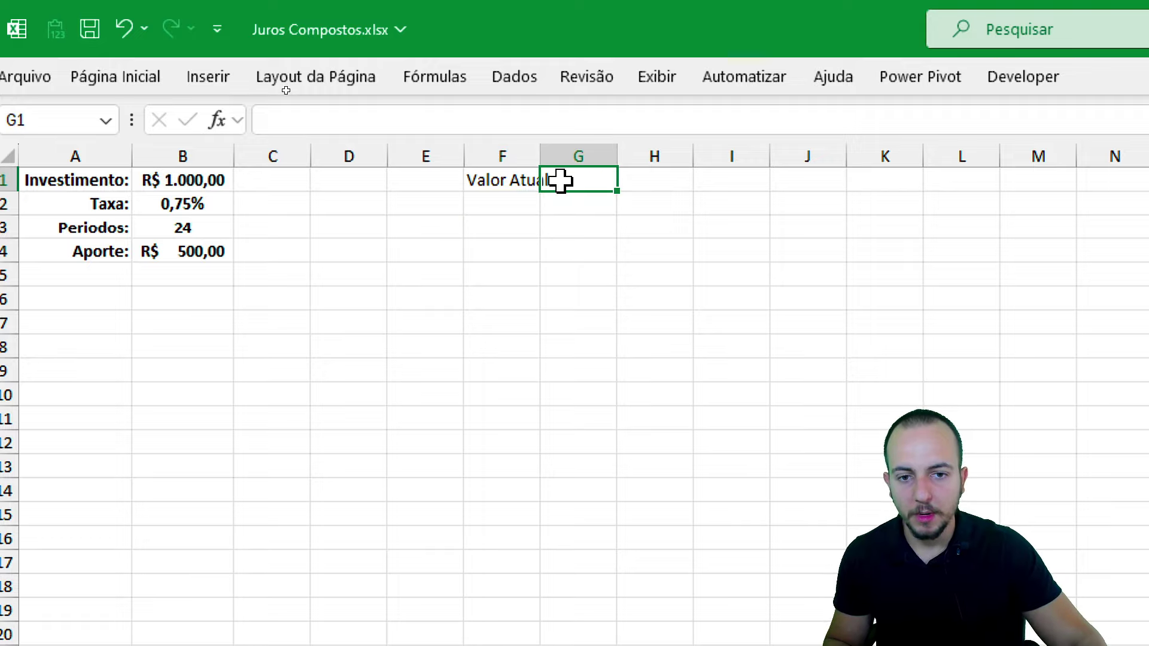
left_click(525, 212)
left_click_drag(540, 156, 619, 156)
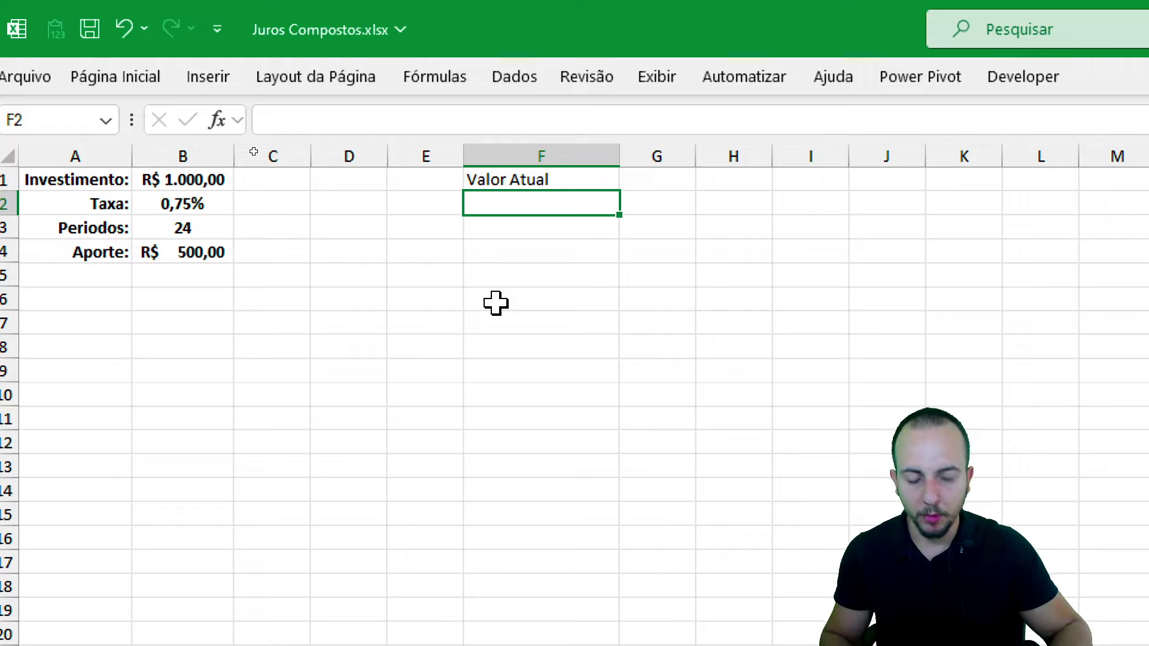
type("100")
key("Return")
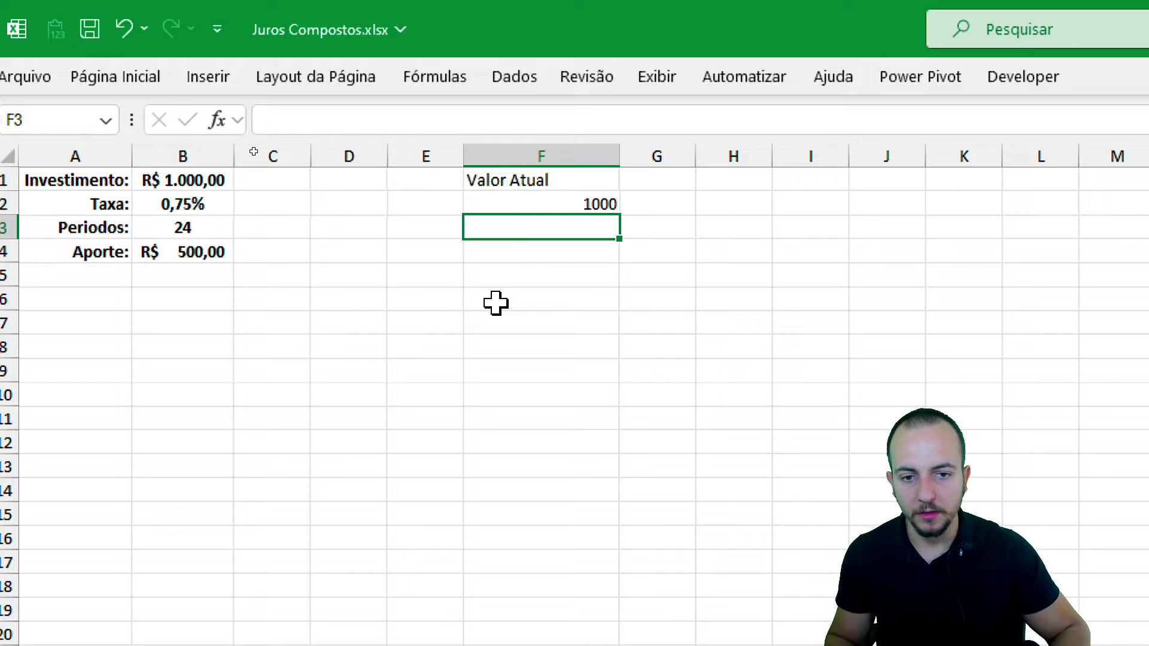
Step: Enter the heading Aporte in G1 and 0 as the first contribution in G2
left_click(661, 155)
left_click(656, 172)
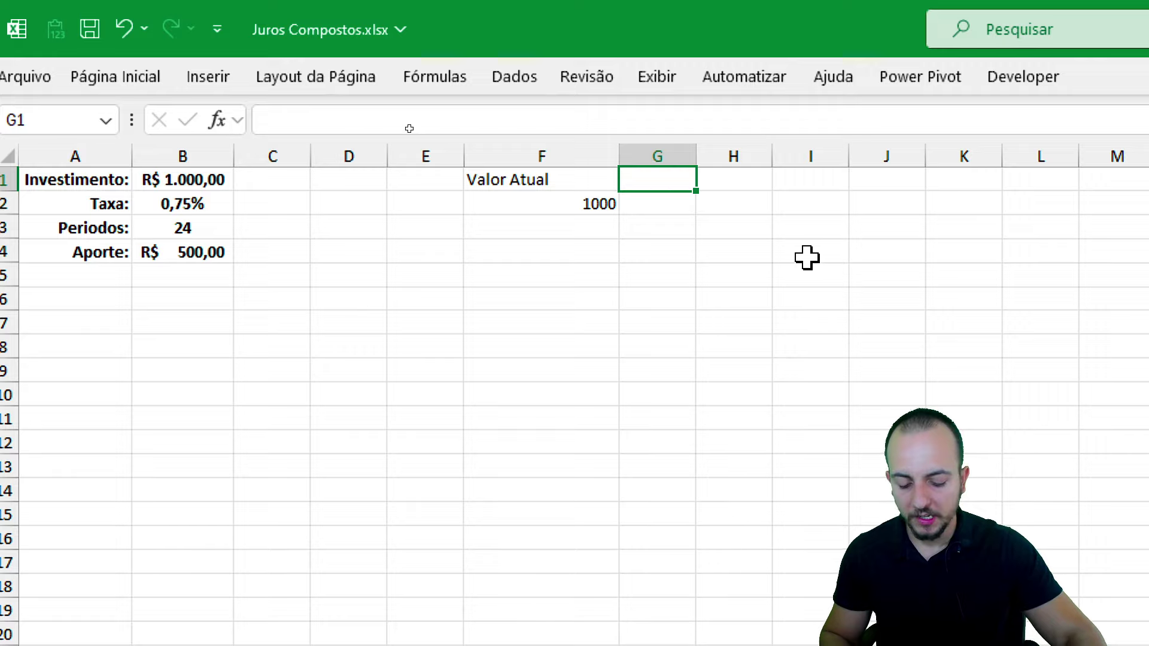
type("Aporte")
key("Return")
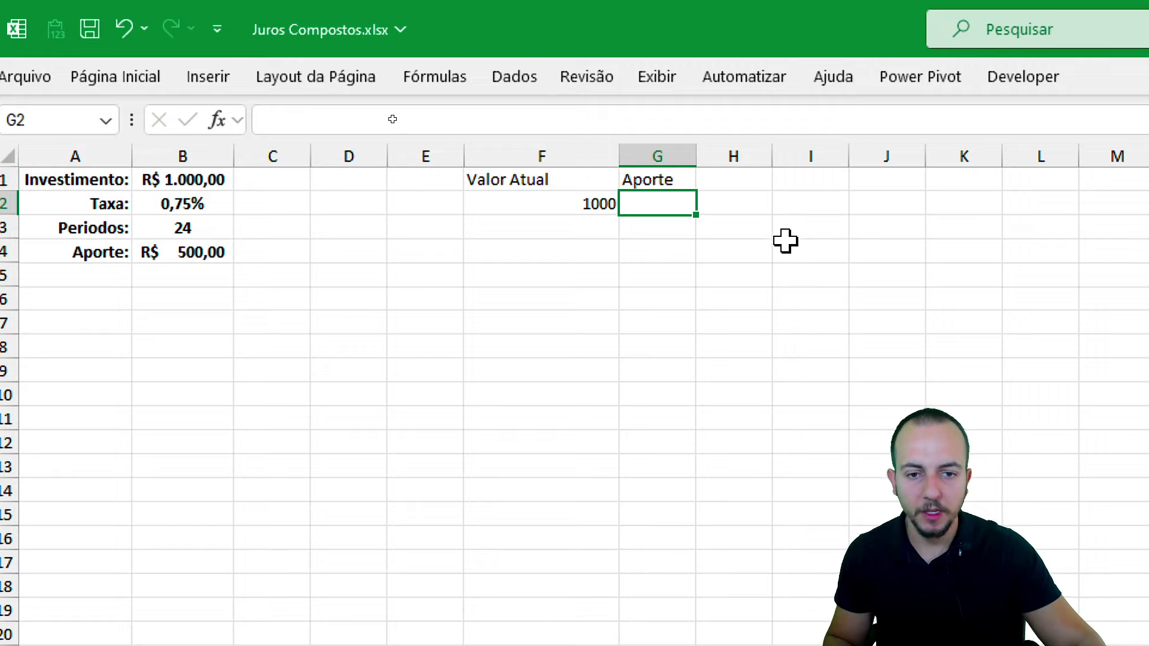
left_click_drag(562, 204, 683, 226)
left_click(659, 206)
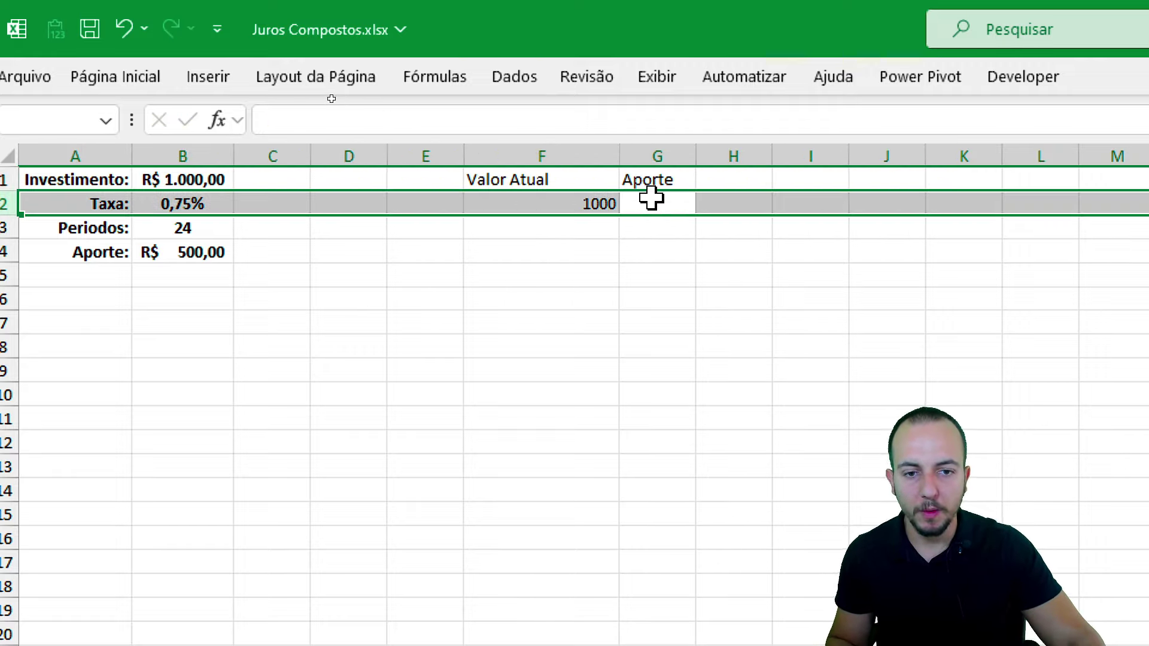
type("0")
key("Return")
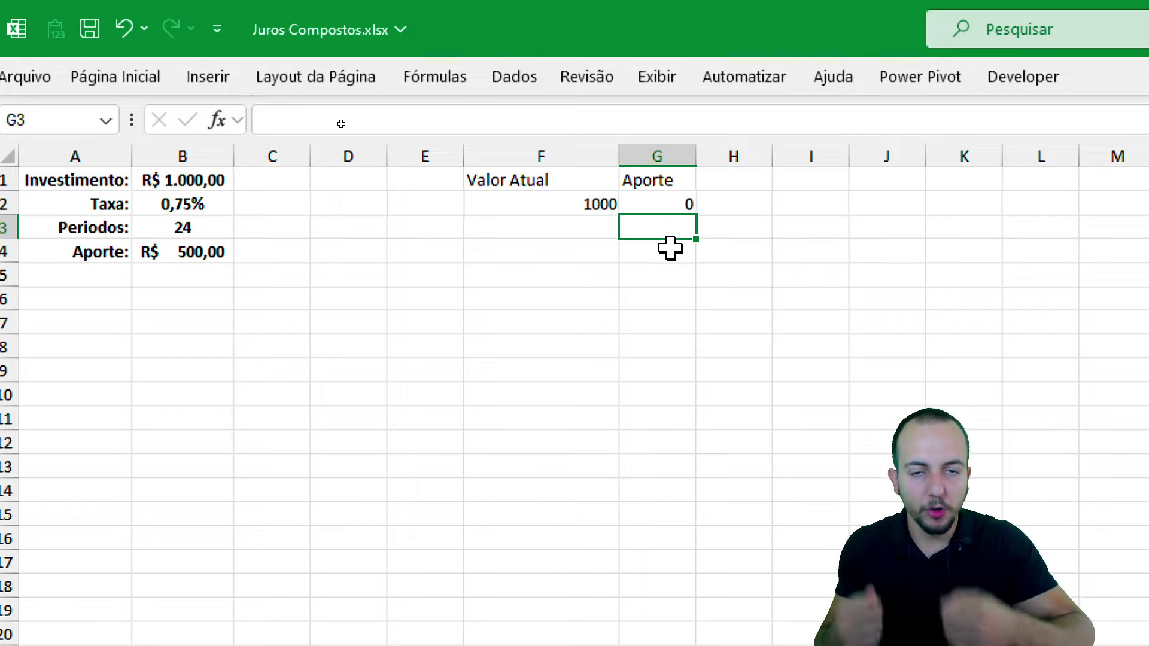
Step: Add the Mes heading in E1 and type months 1 to 4 below it
left_click(442, 154)
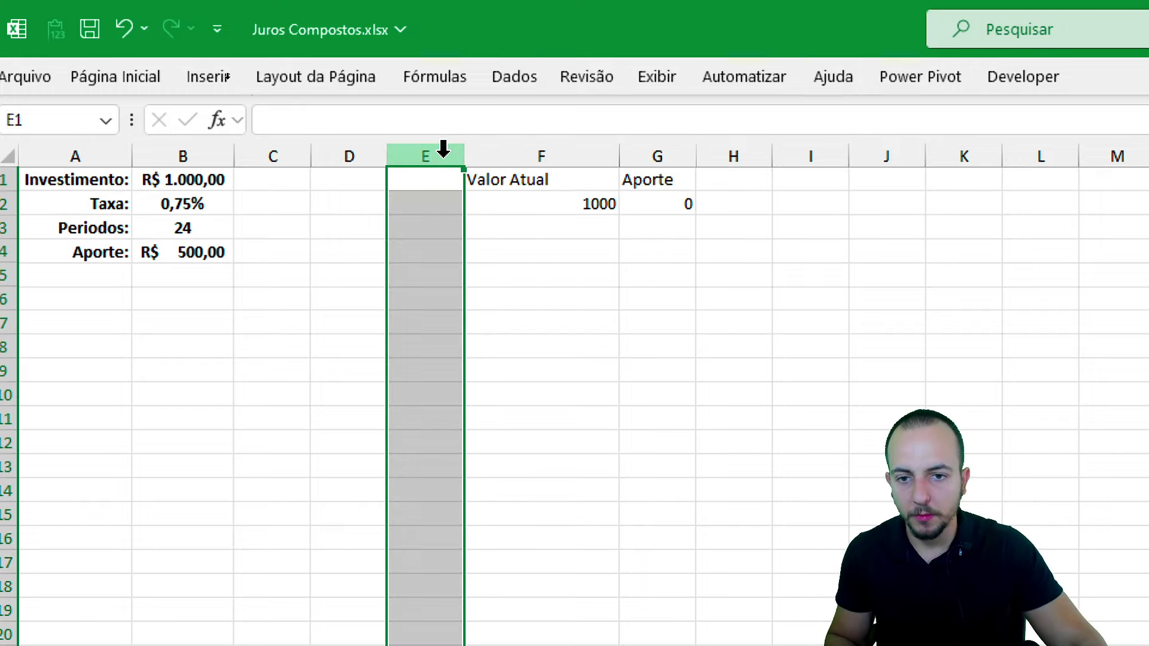
left_click(441, 181)
type("Mes")
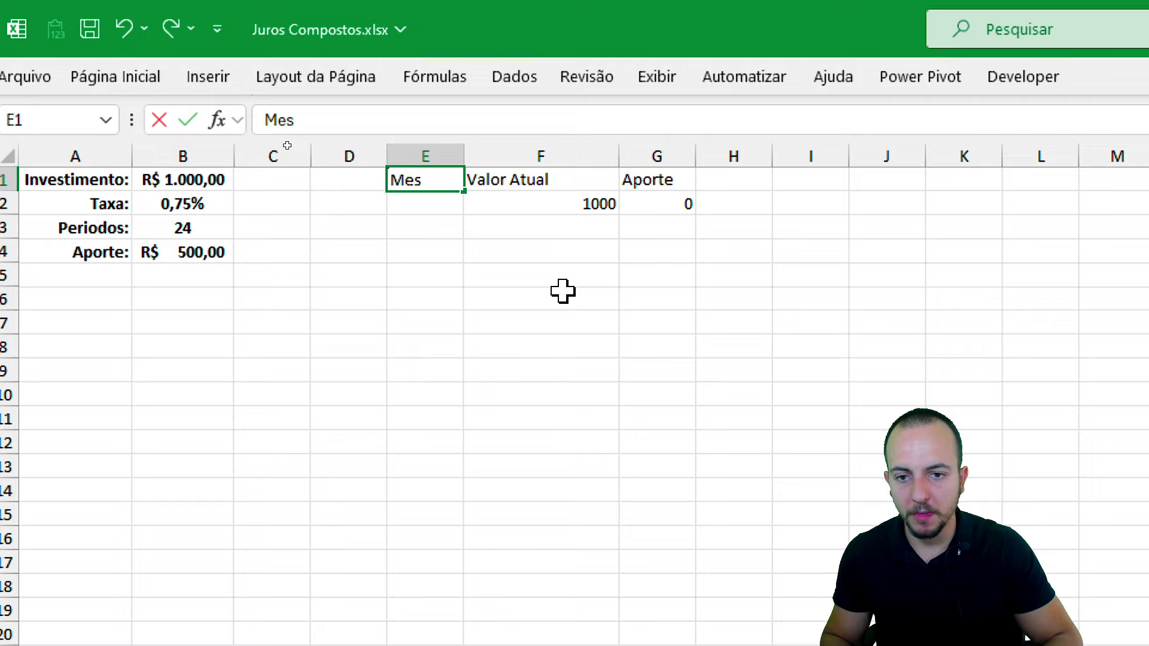
key("Return")
type("1")
key("Return")
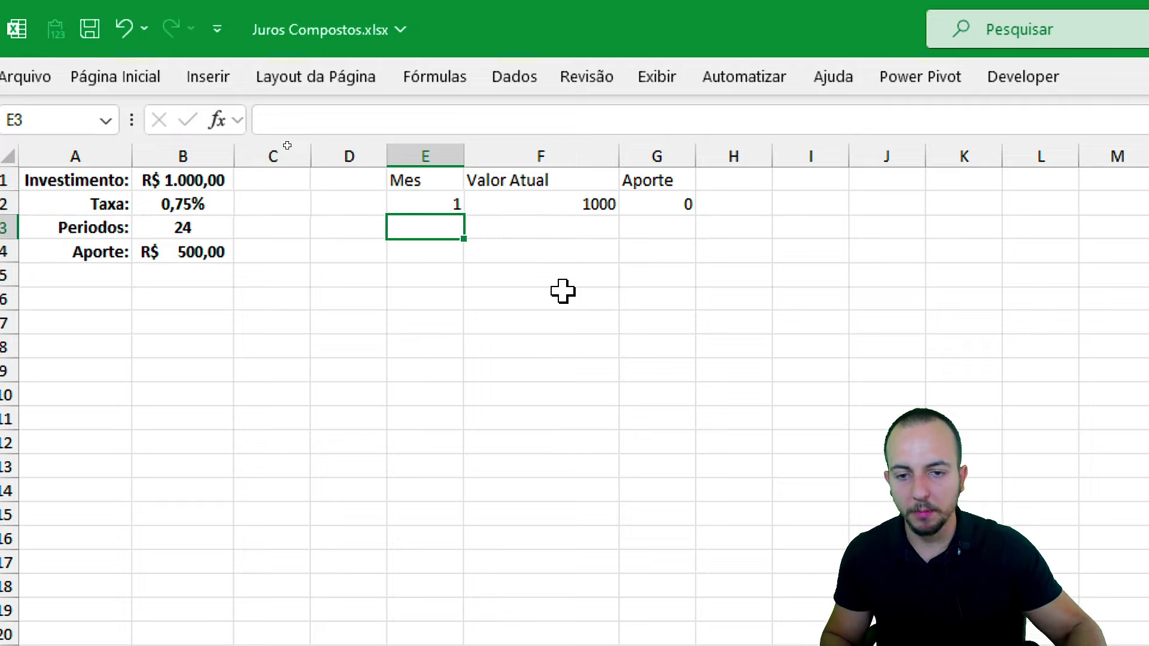
type("2")
key("Return")
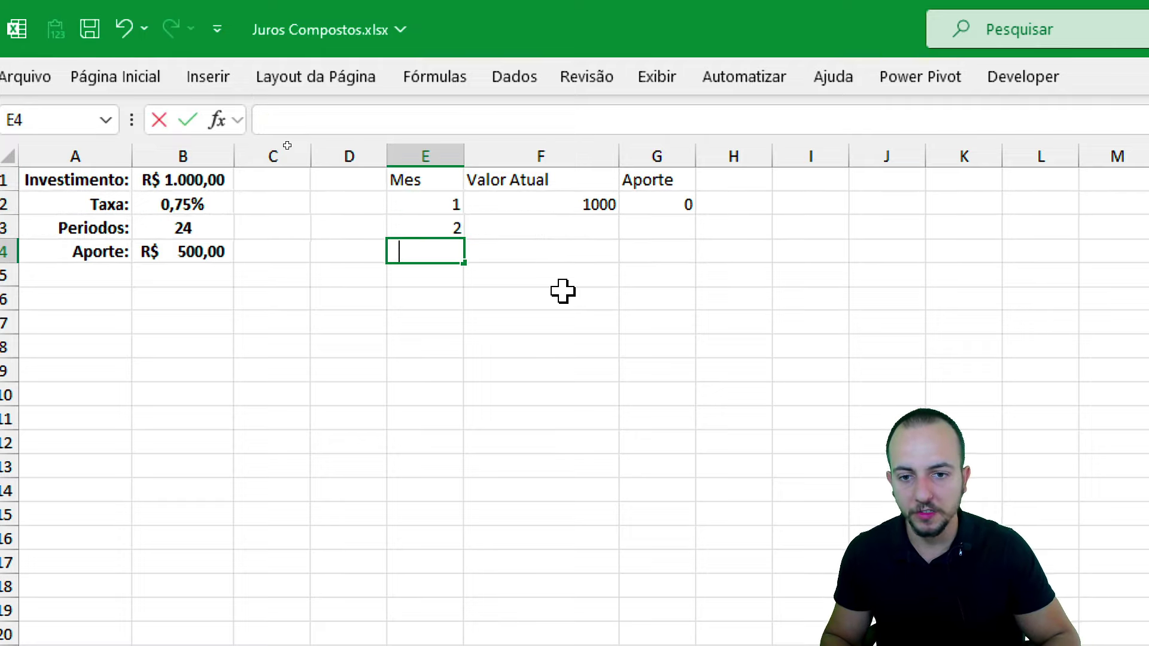
type("3")
key("Return")
type("4")
key("Return")
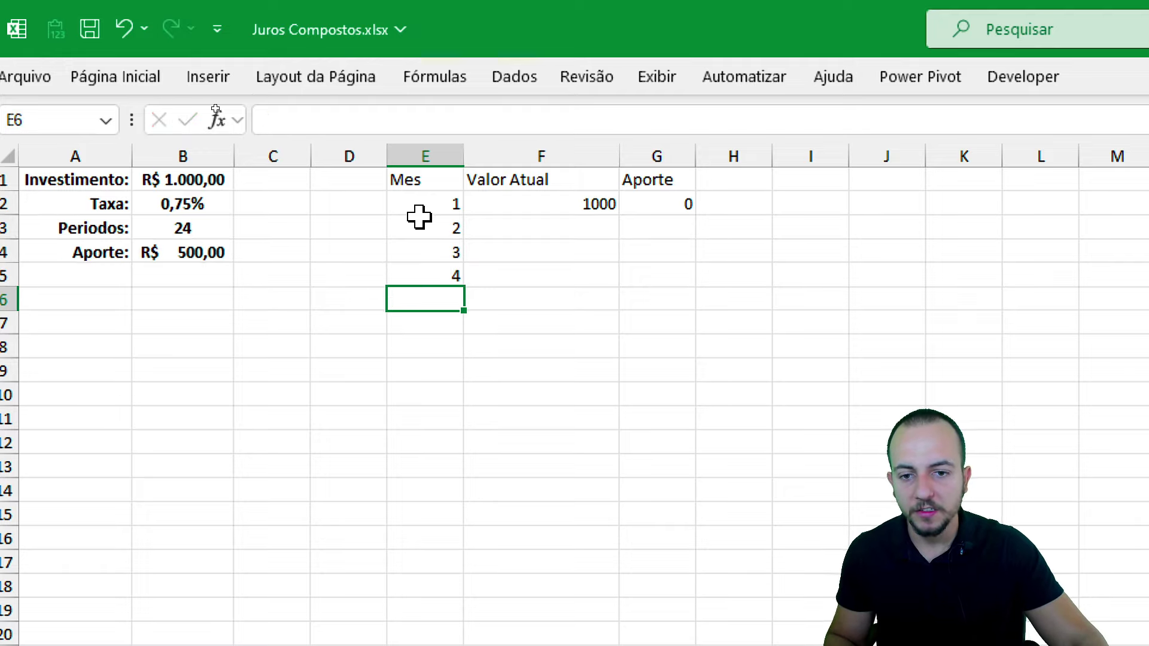
left_click(427, 210)
Step: Replace the month in E3 with the formula =E2+1
left_click_drag(432, 210, 436, 362)
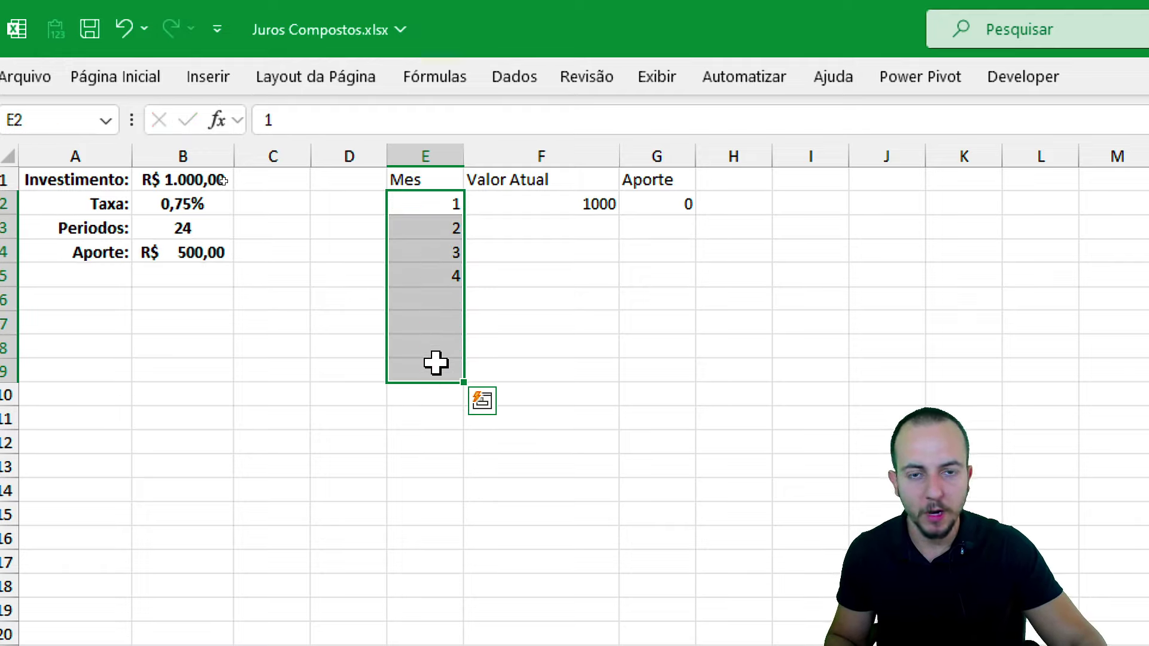
left_click(422, 228)
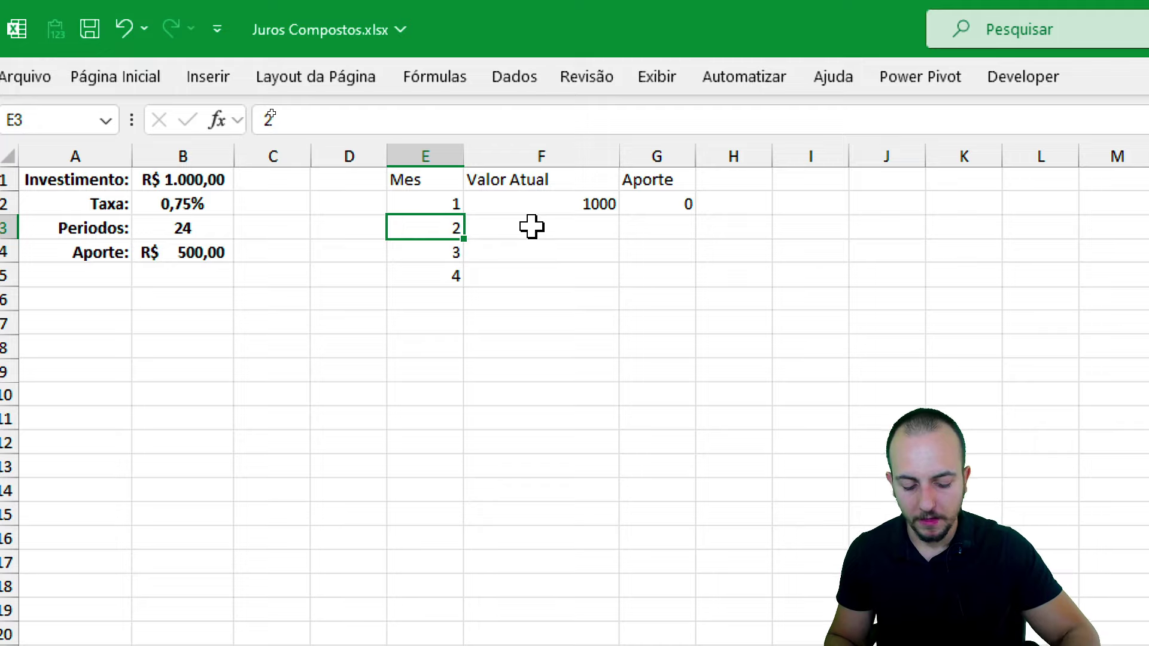
type("=")
left_click(457, 204)
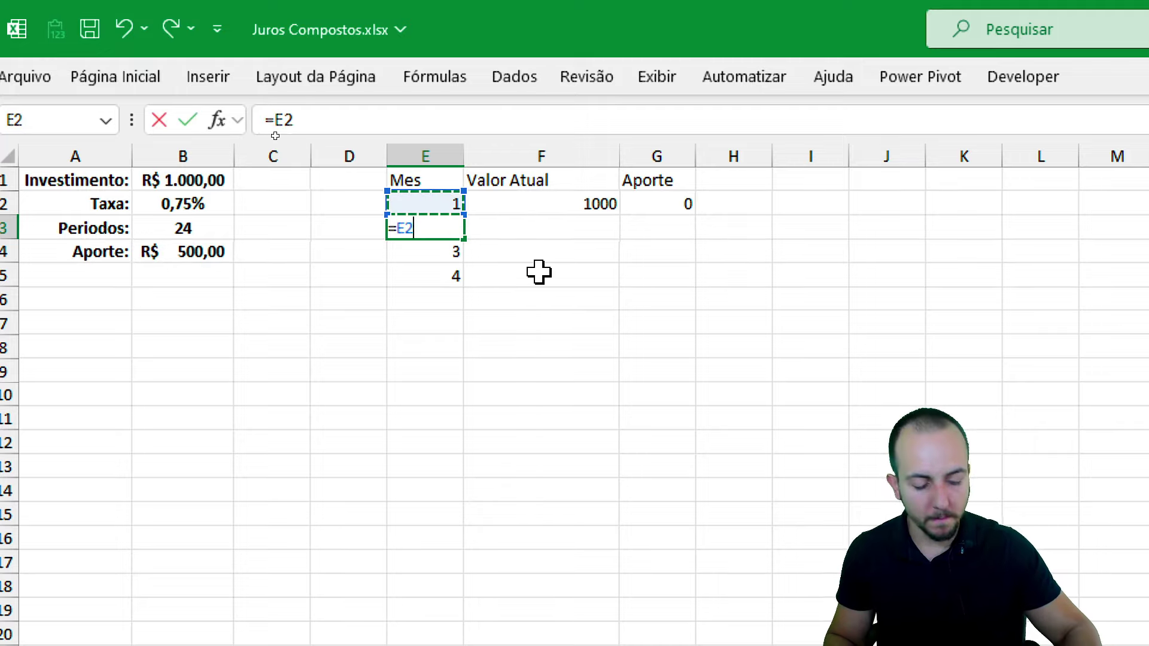
type("+1")
key("Return")
Step: Fill the month formula down column E so months run 1 to 17
left_click(431, 228)
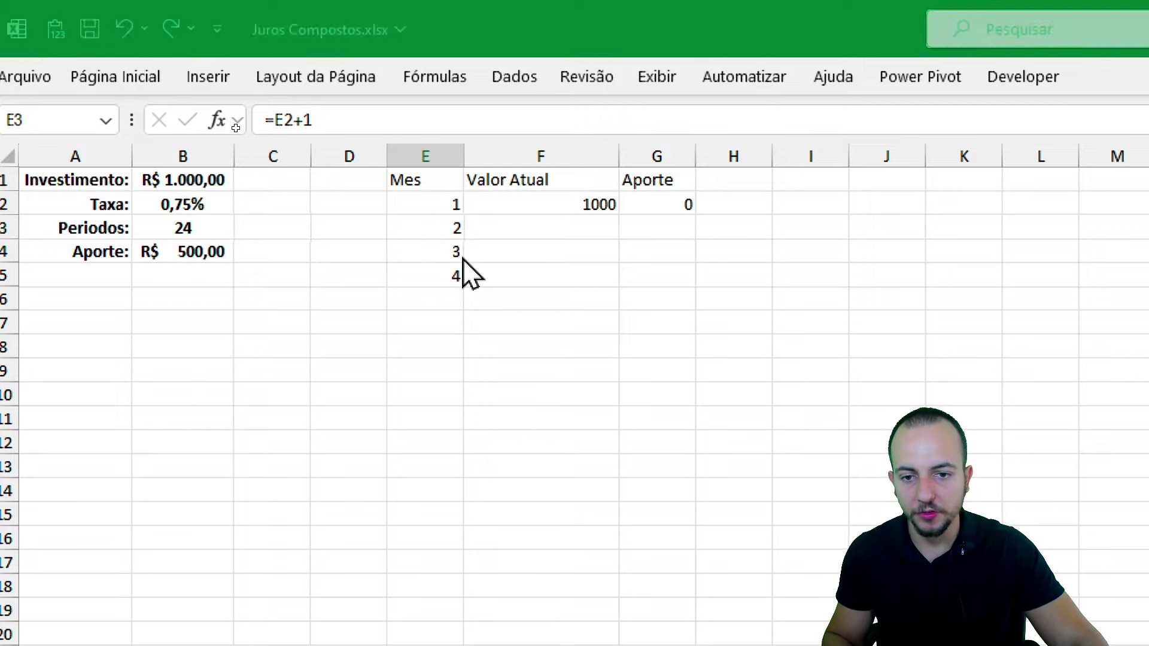
left_click_drag(464, 239, 463, 504)
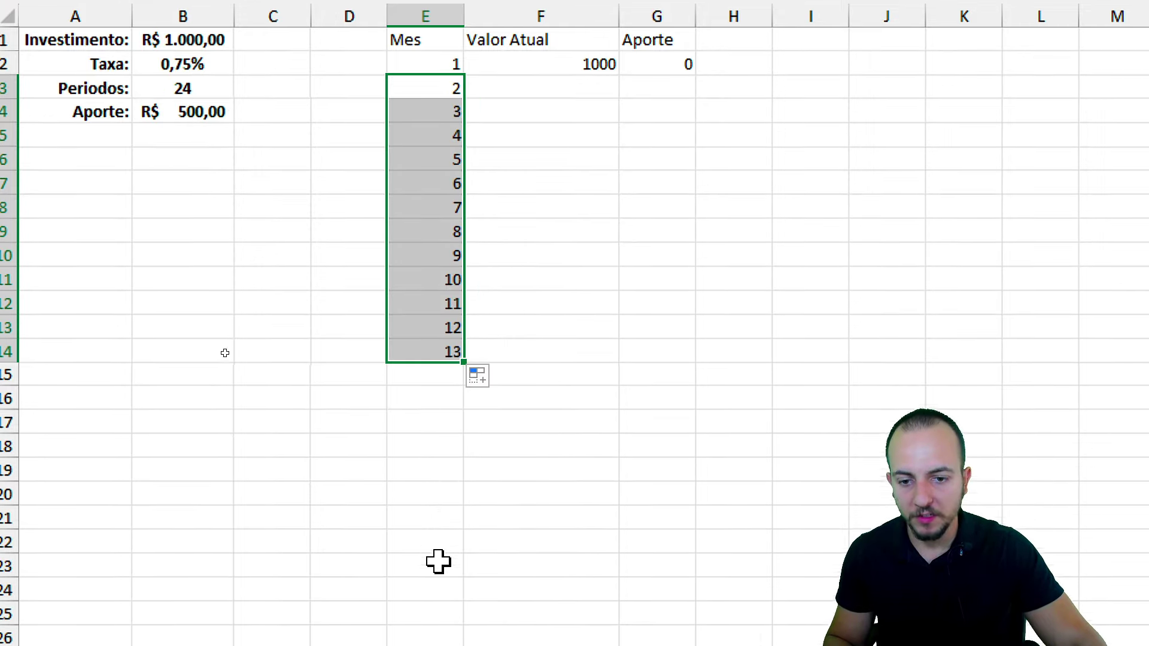
left_click(448, 317)
left_click(455, 347)
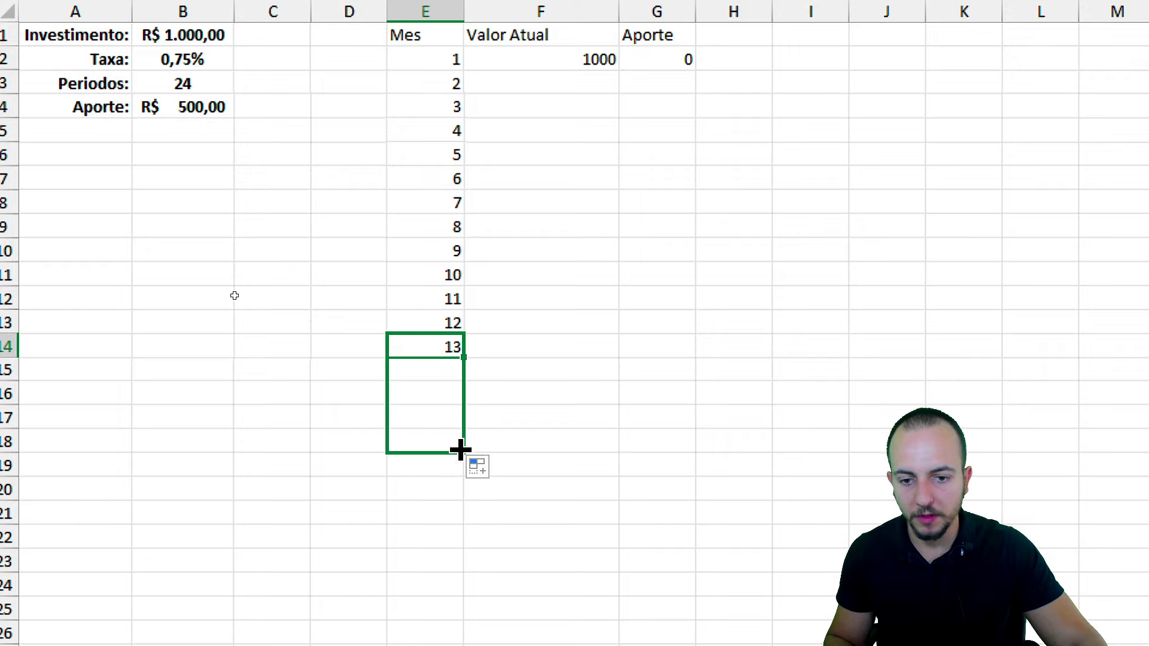
left_click_drag(464, 357, 464, 454)
left_click_drag(455, 145, 455, 432)
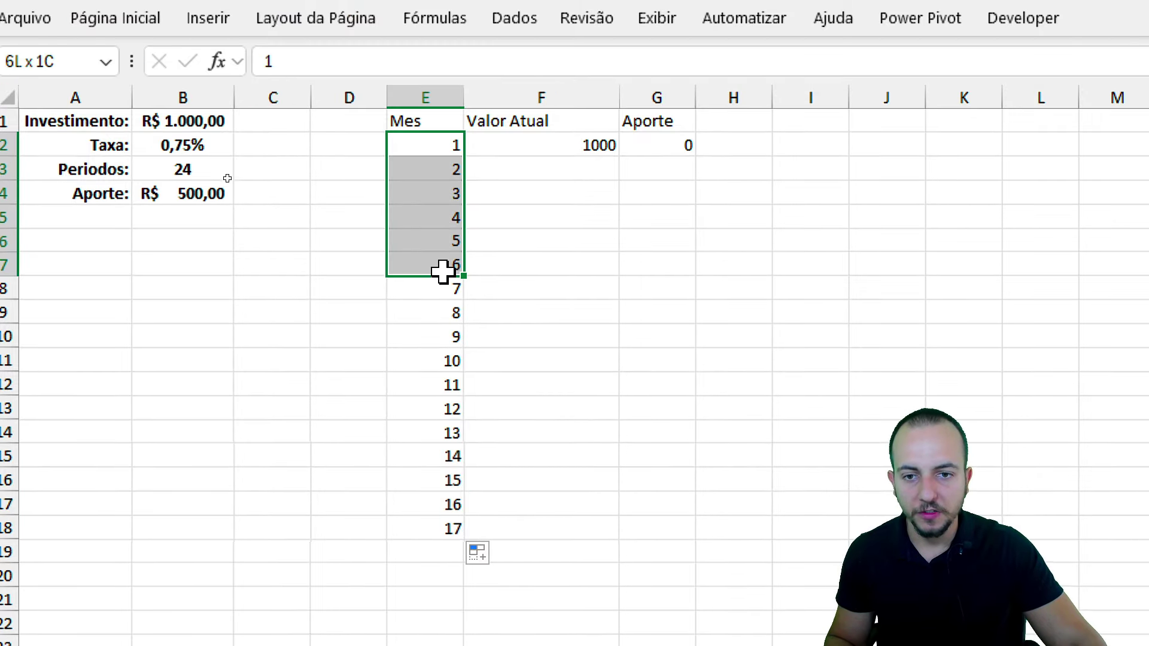
left_click(454, 265)
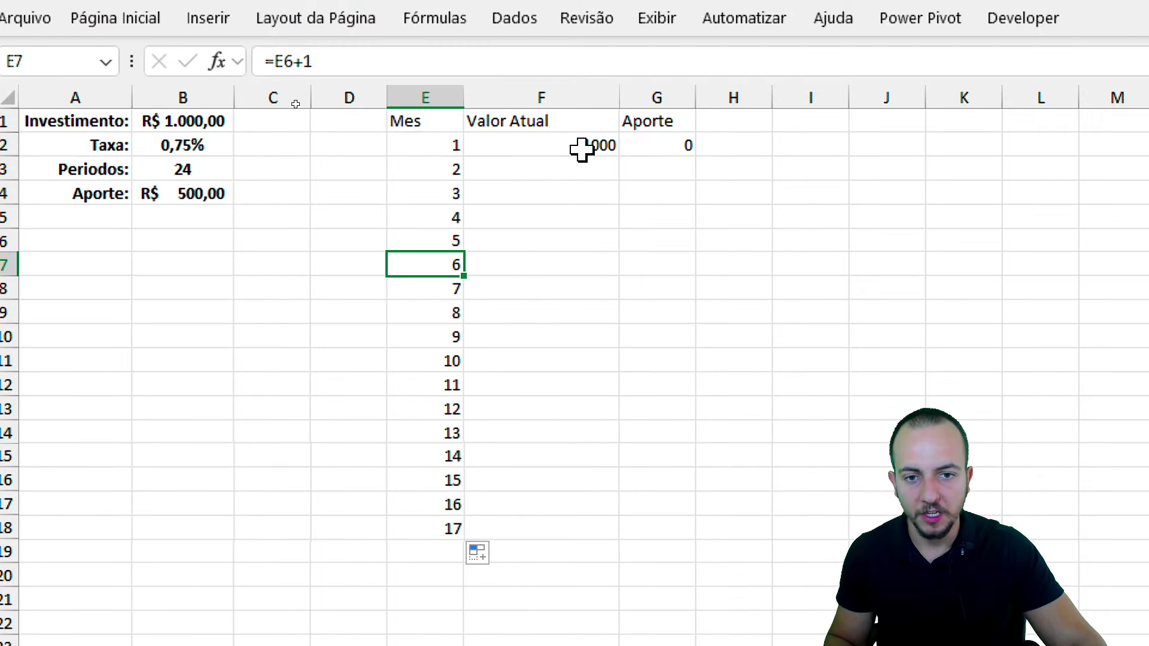
Step: Enter 500 as the month 2 Aporte contribution in G3
left_click_drag(549, 173, 569, 508)
left_click(569, 359)
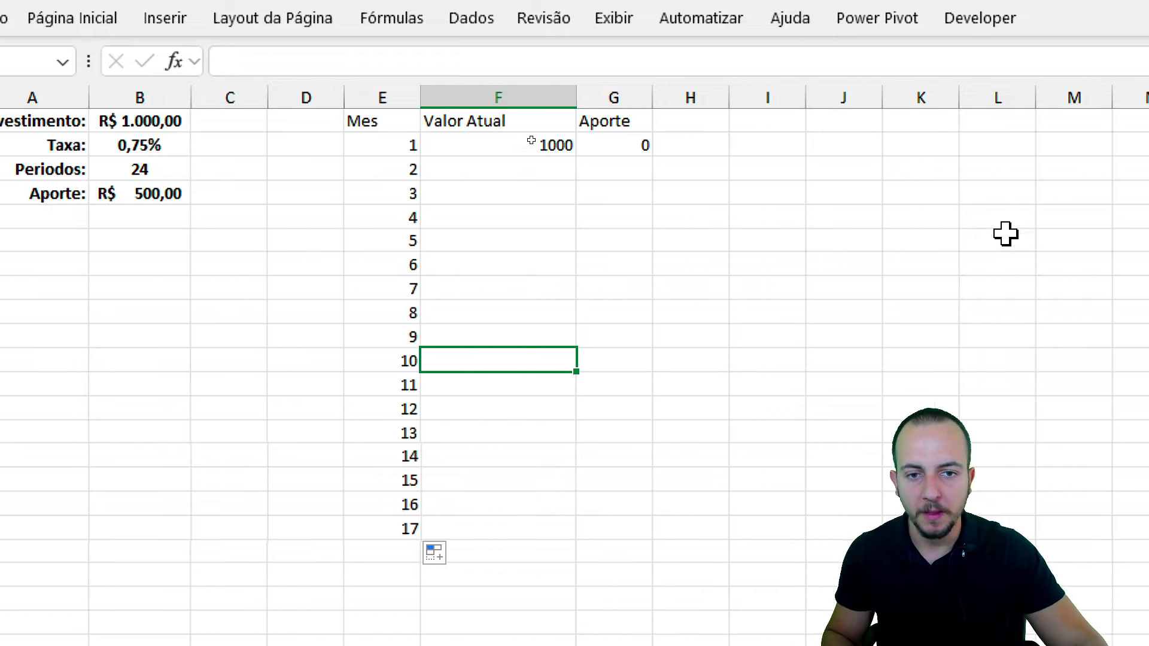
left_click(500, 94)
left_click(511, 143)
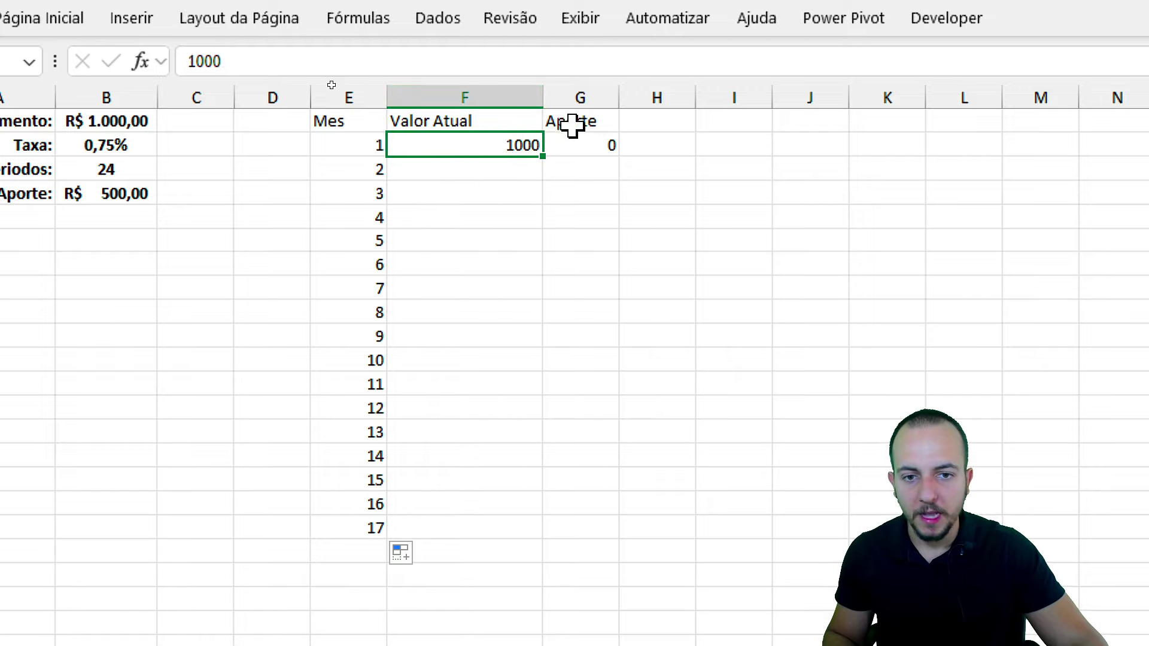
left_click(572, 126)
left_click(469, 169)
left_click(574, 169)
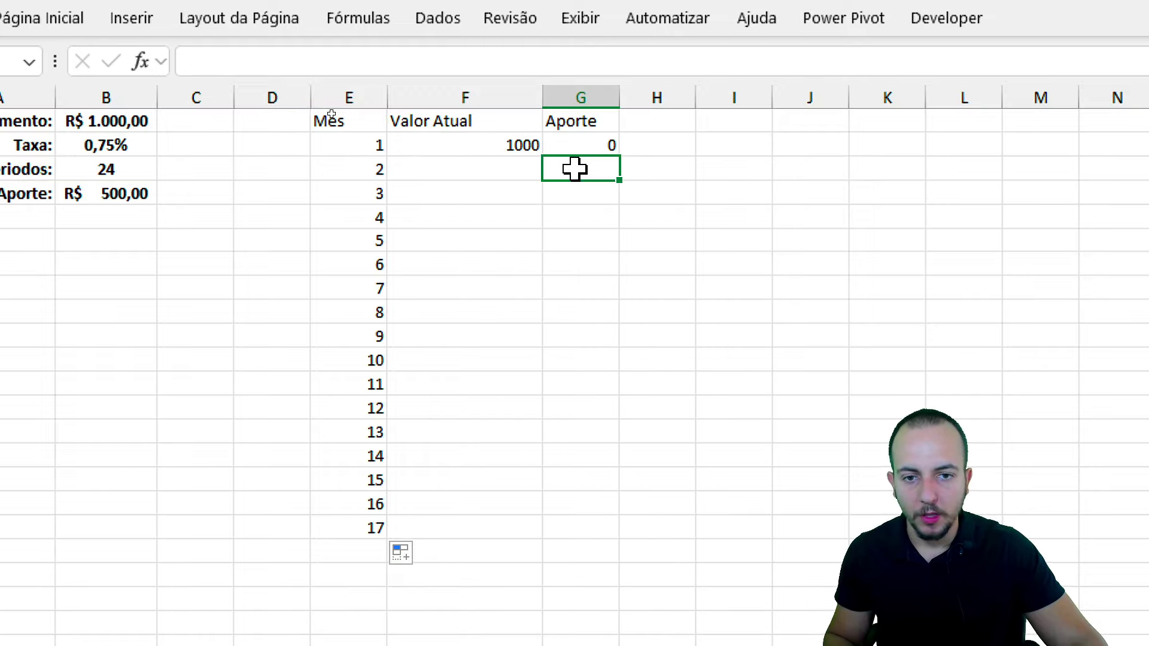
type("500")
key("Return")
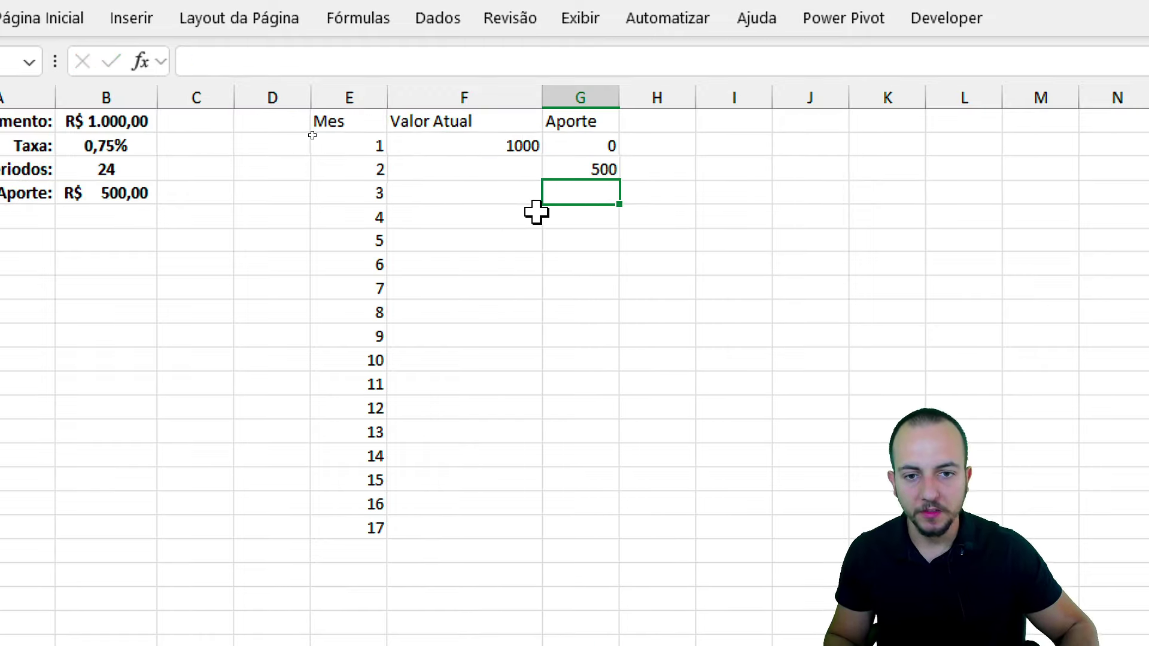
Step: Fill 500 down the Aporte column through month 17
left_click(368, 196)
left_click(584, 189)
left_click(599, 171)
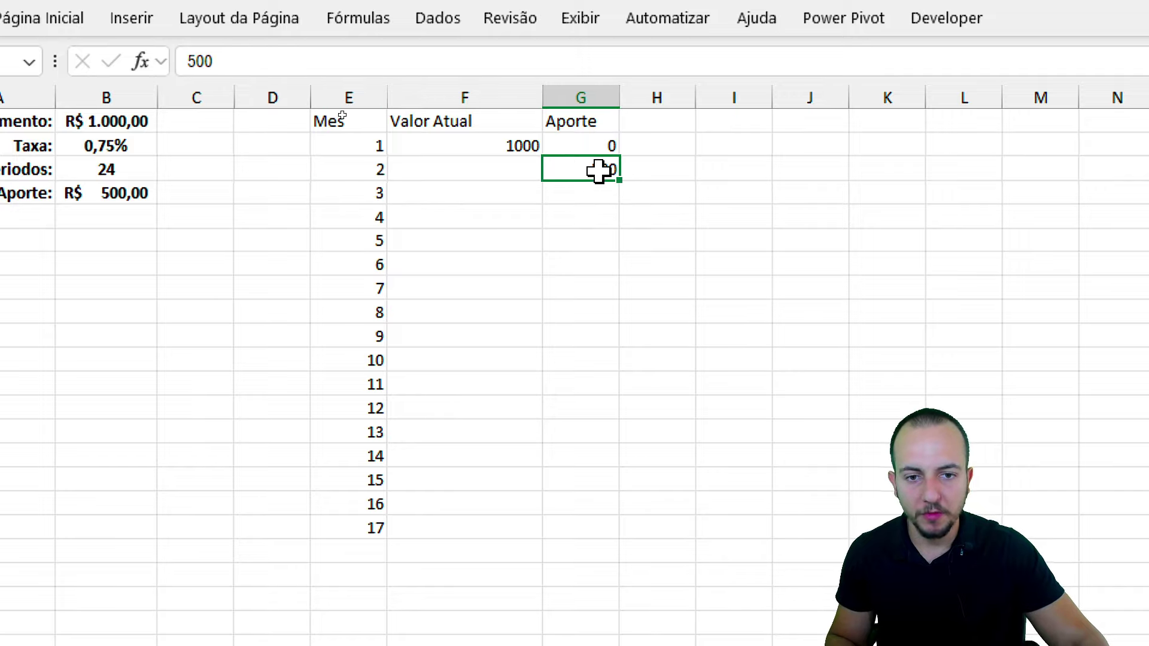
left_click_drag(618, 188, 584, 528)
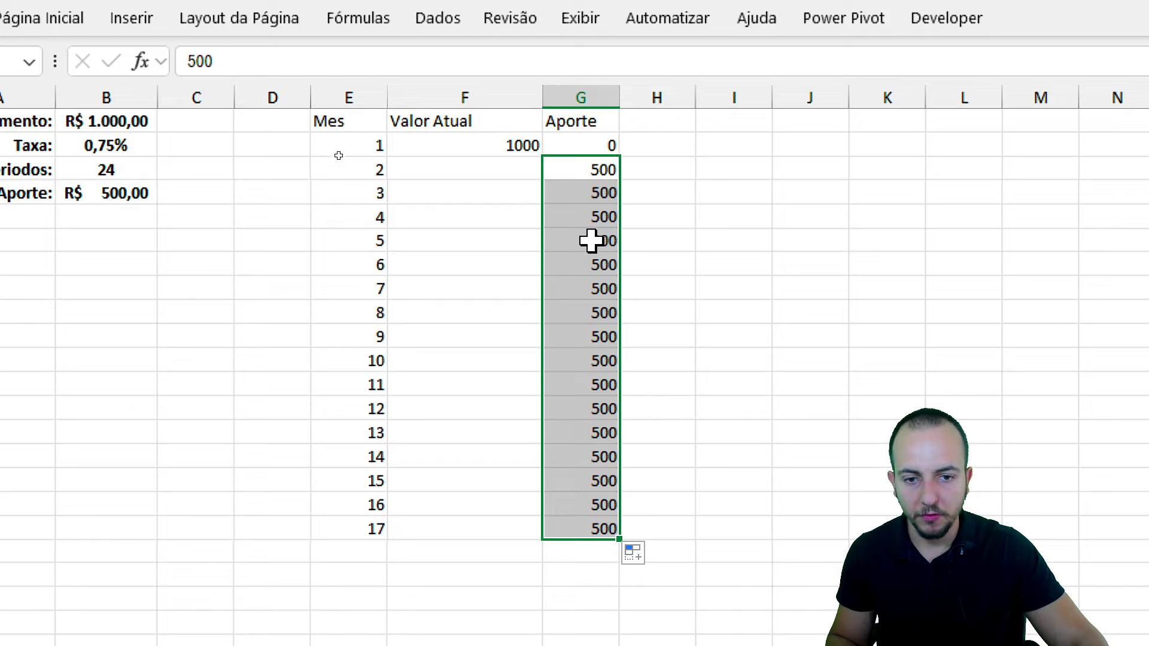
left_click_drag(593, 240, 584, 384)
left_click(673, 91)
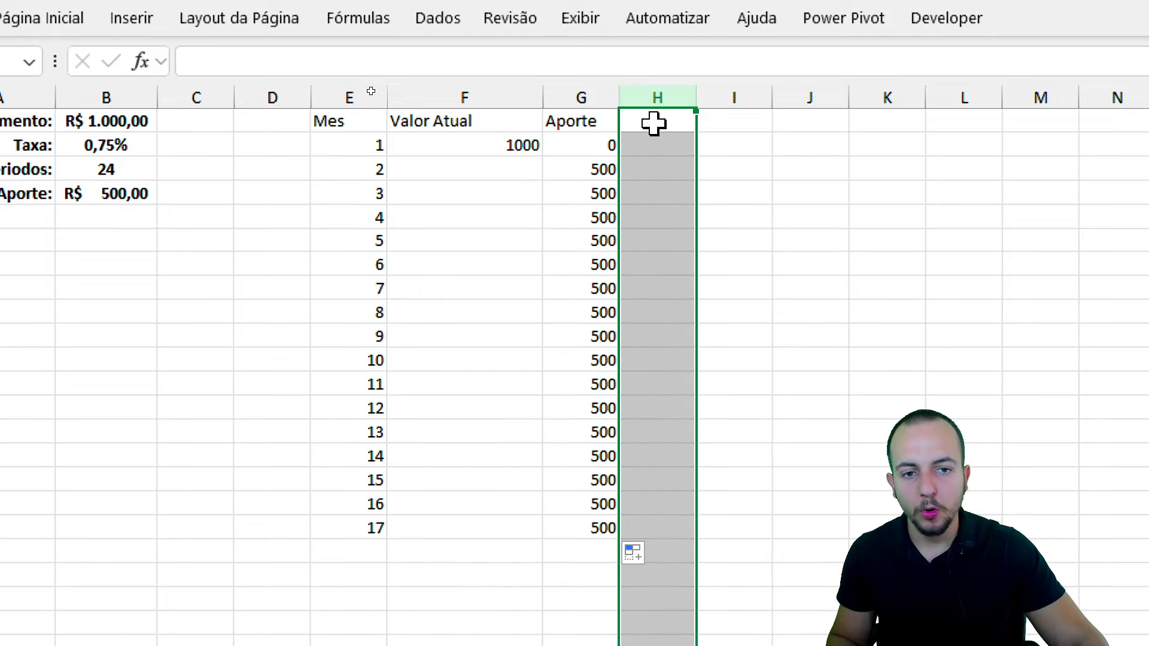
Step: Add the Taxa heading in H1 and enter the 0,75% rate in H2
left_click(658, 122)
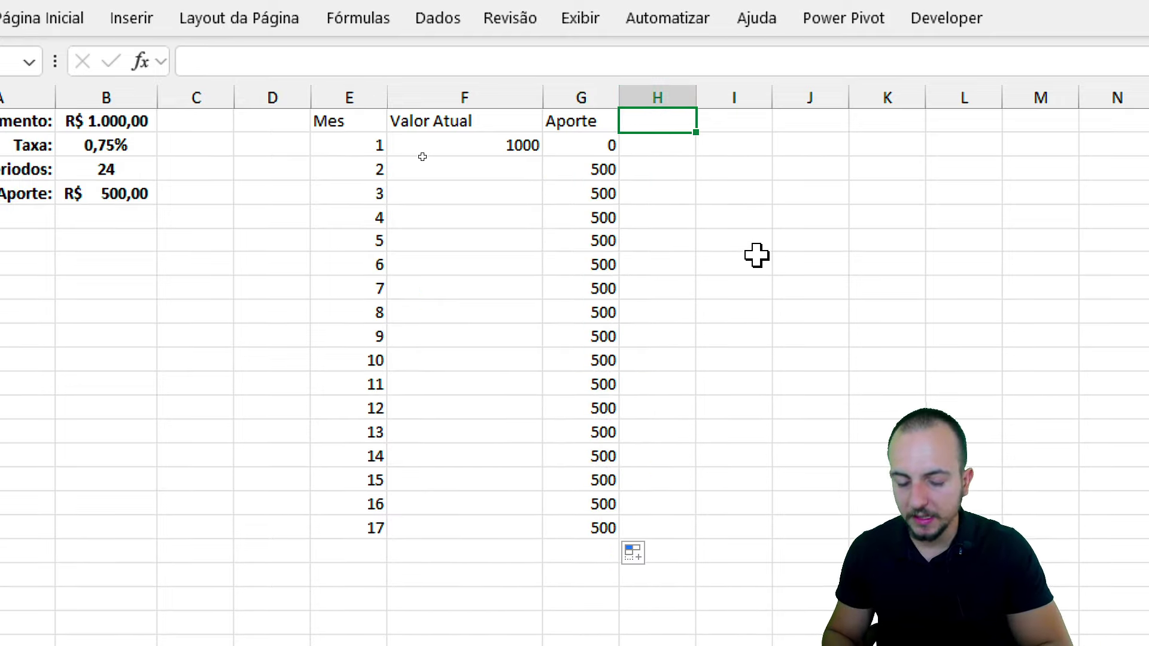
type("Taa")
key("Return")
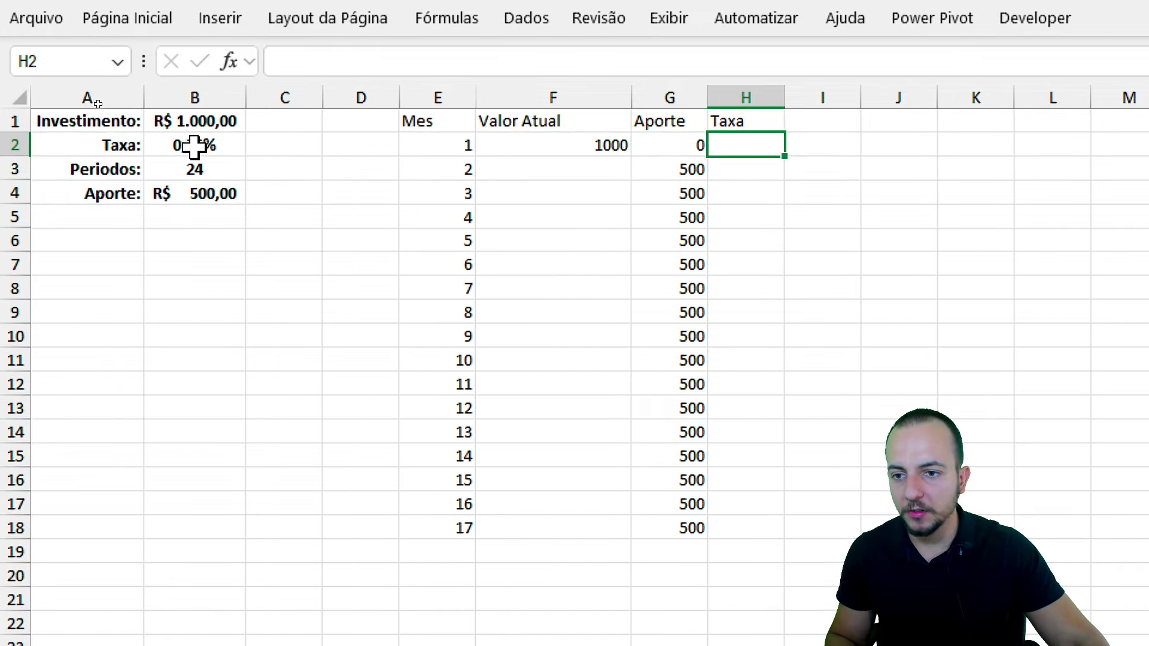
left_click(179, 145)
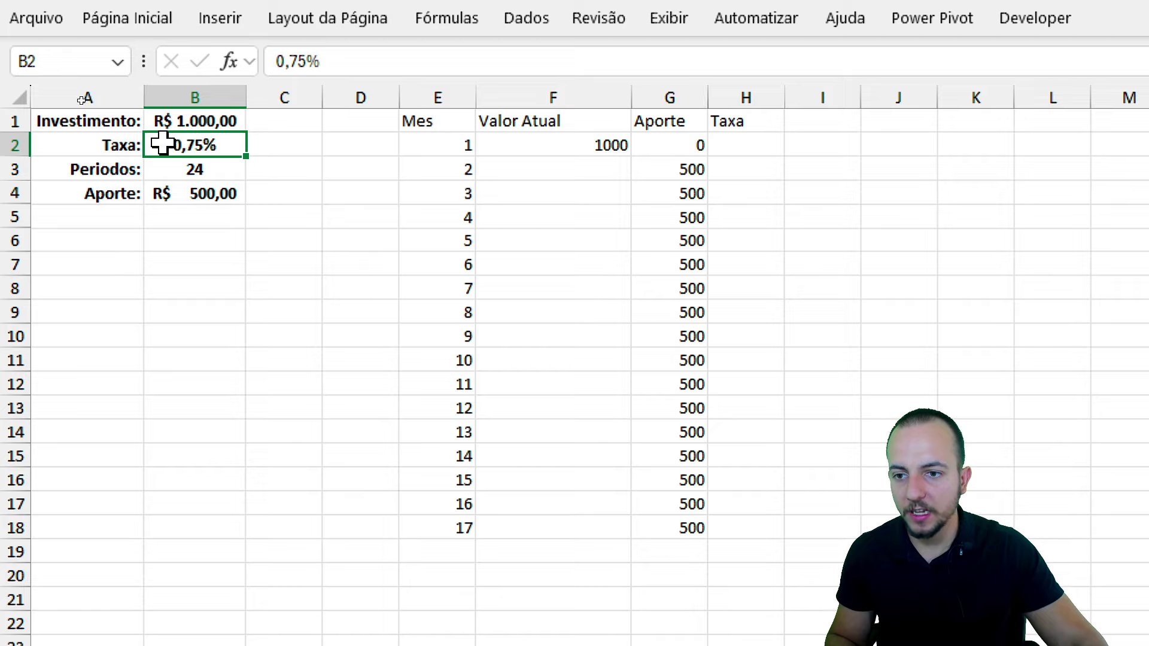
left_click(731, 150)
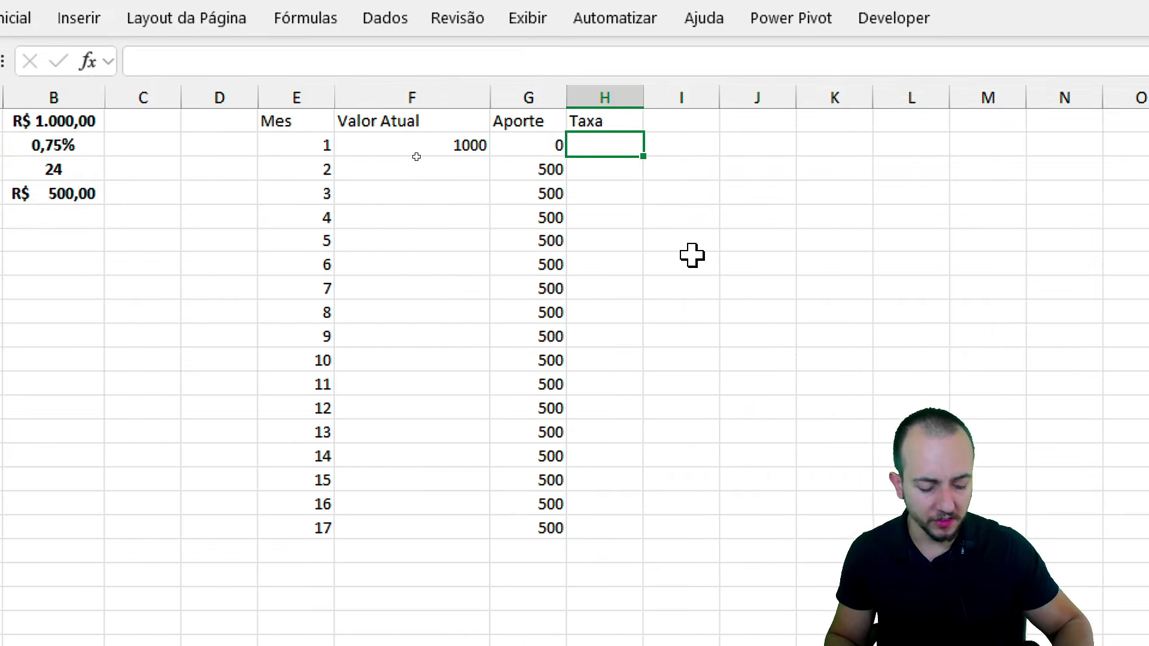
key("Return")
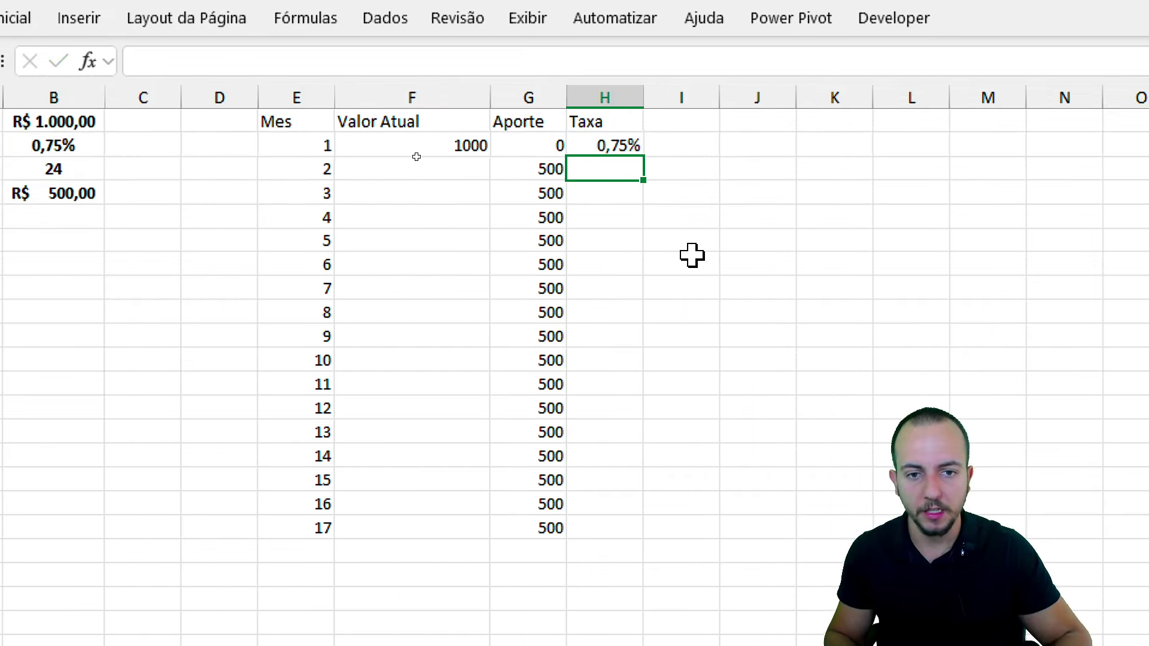
Step: Fill 0,75% down the Taxa column through month 17
left_click(651, 150)
left_click(638, 149)
left_click_drag(642, 160, 632, 535)
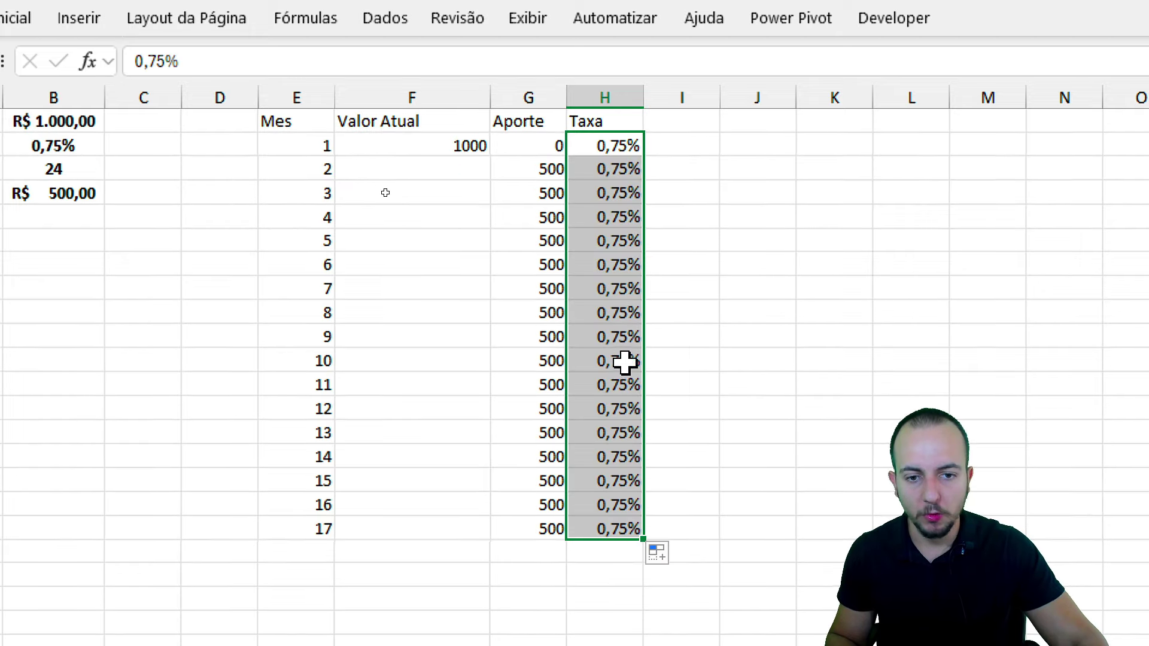
left_click(610, 146)
Step: Change the rate input in B2 to 1,00%
left_click(65, 146)
left_click_drag(127, 141, 146, 142)
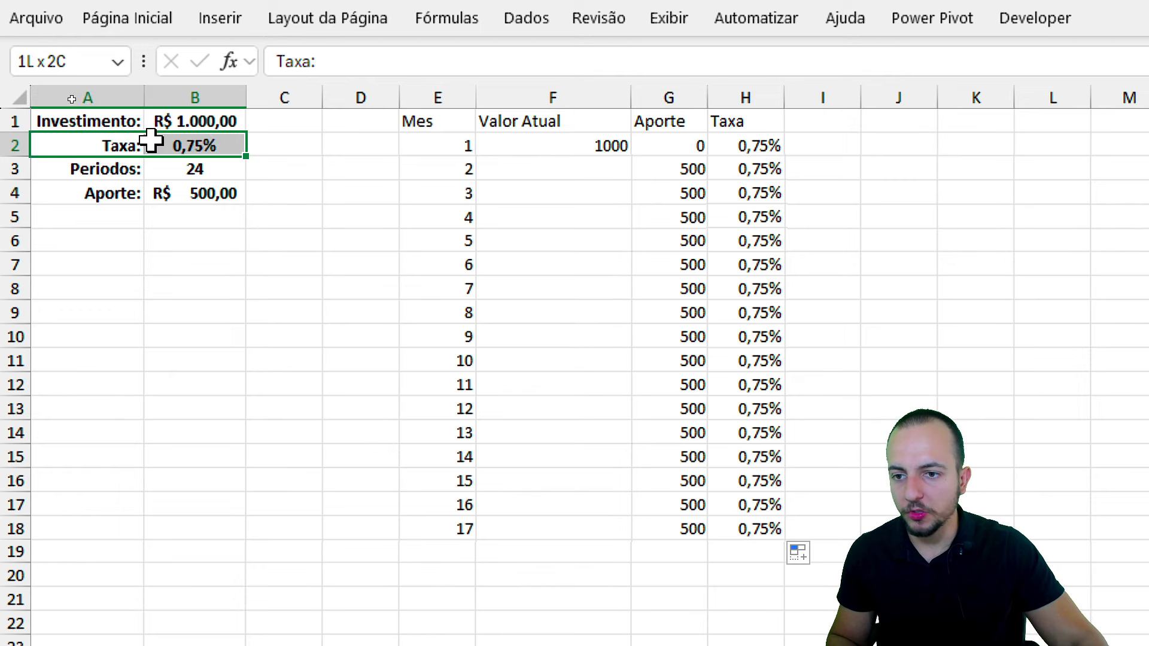
left_click(221, 142)
type("1")
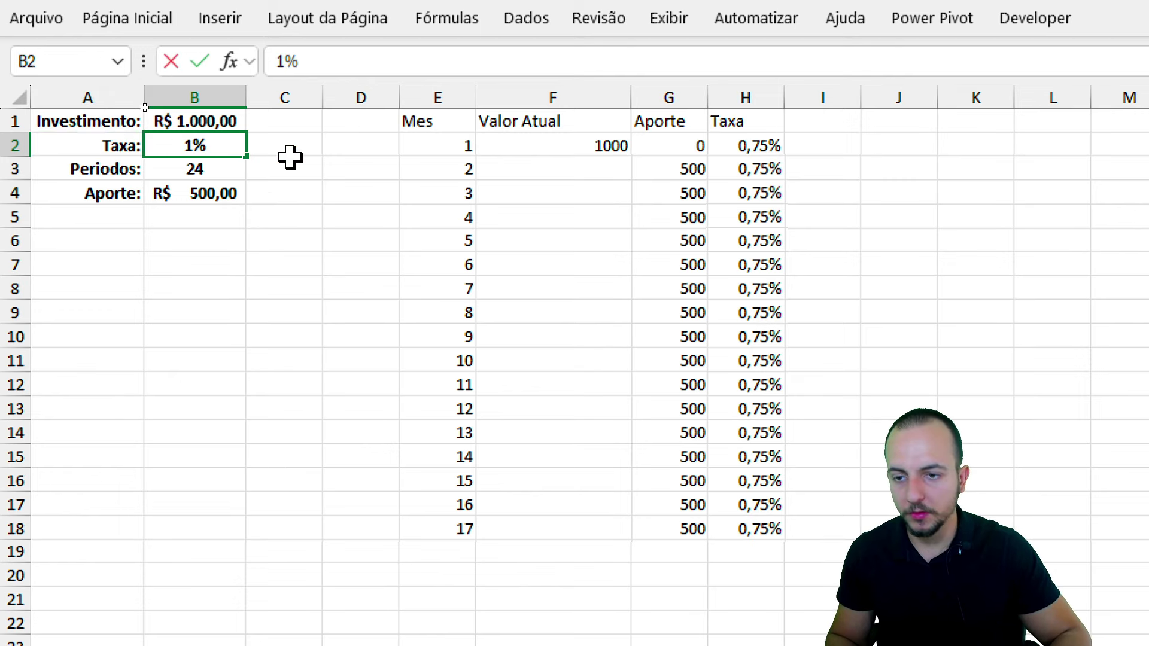
key("Return")
left_click_drag(742, 146, 761, 527)
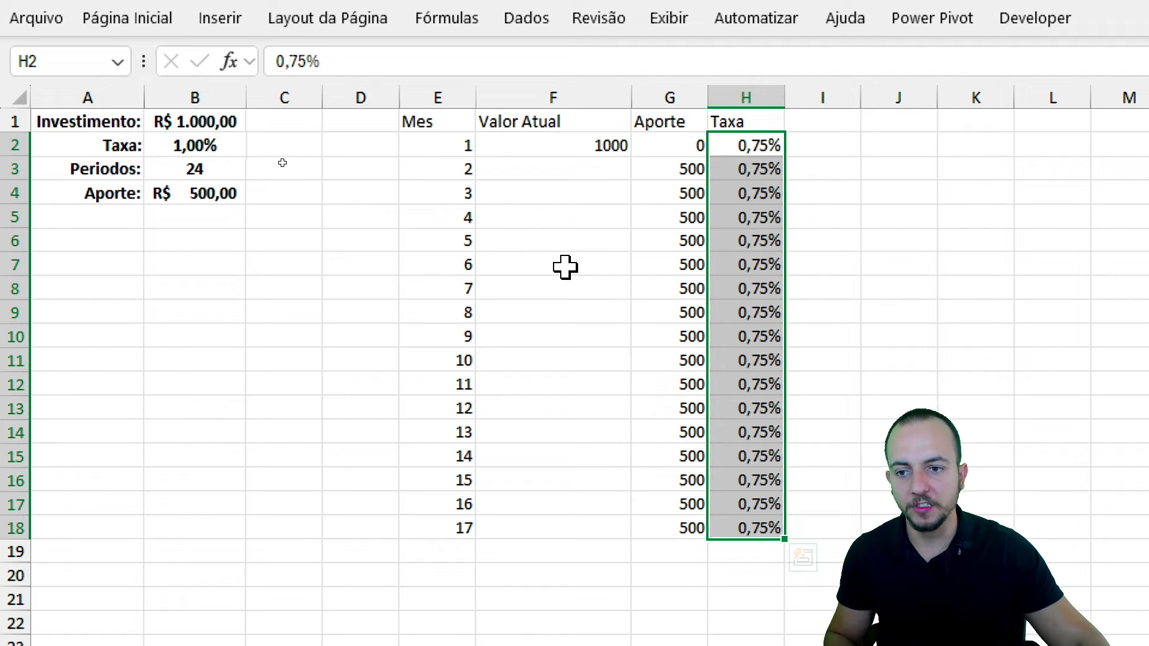
Step: Link H2 to the rate with =$B$2 and fill it down through month 17
left_click(592, 147)
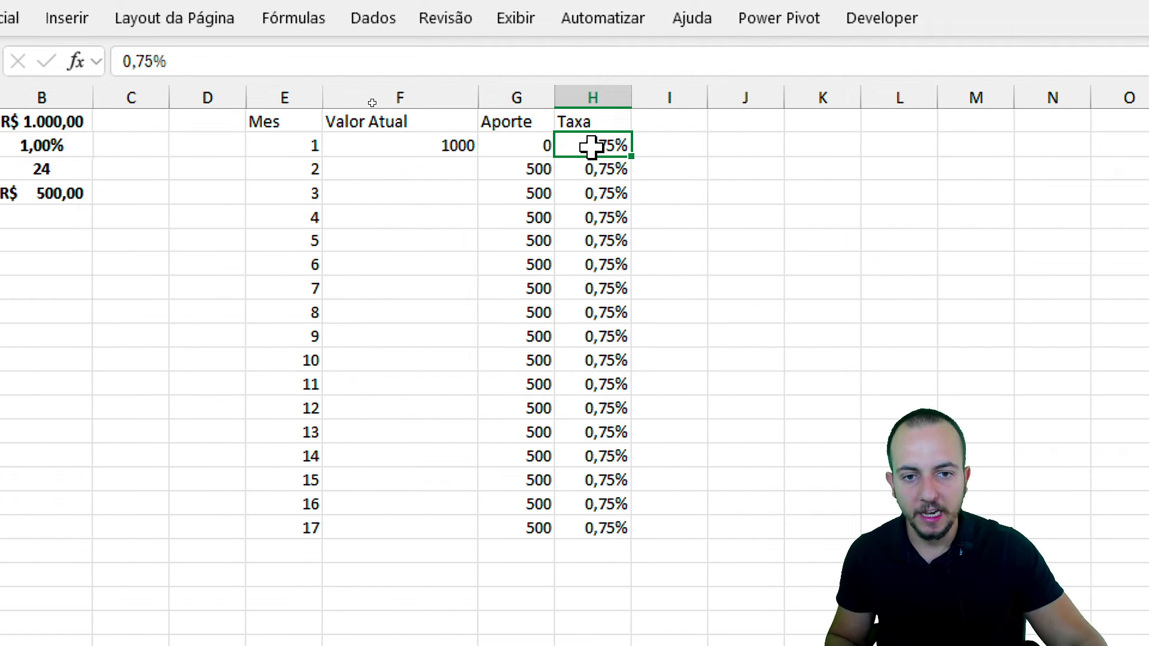
type("=")
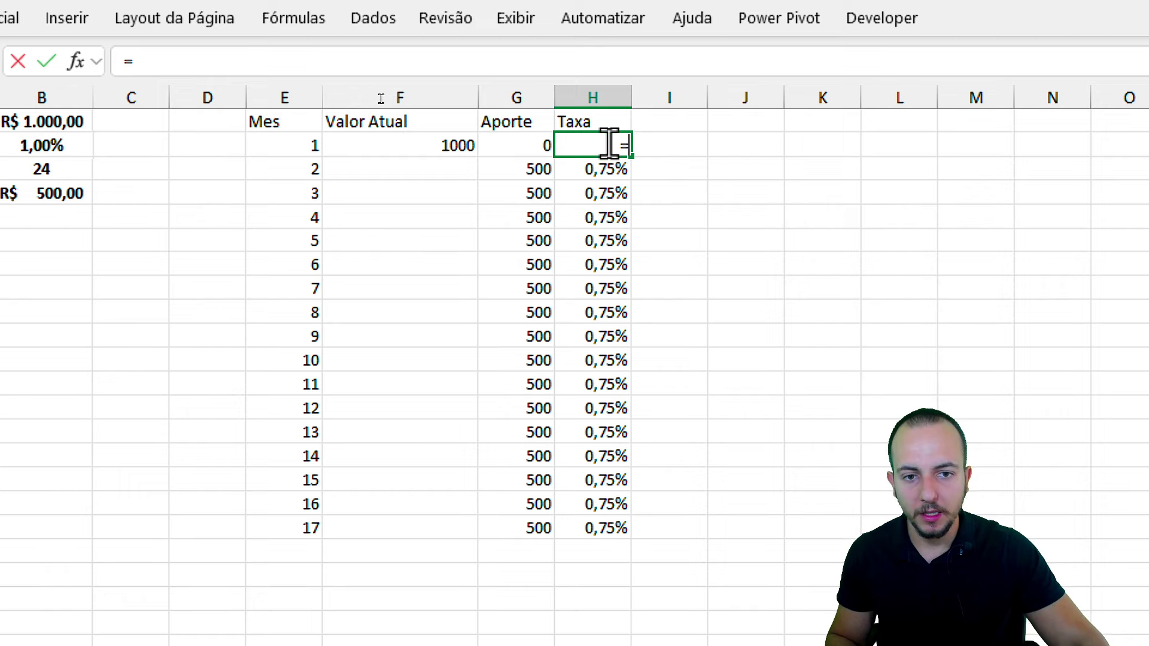
left_click(160, 145)
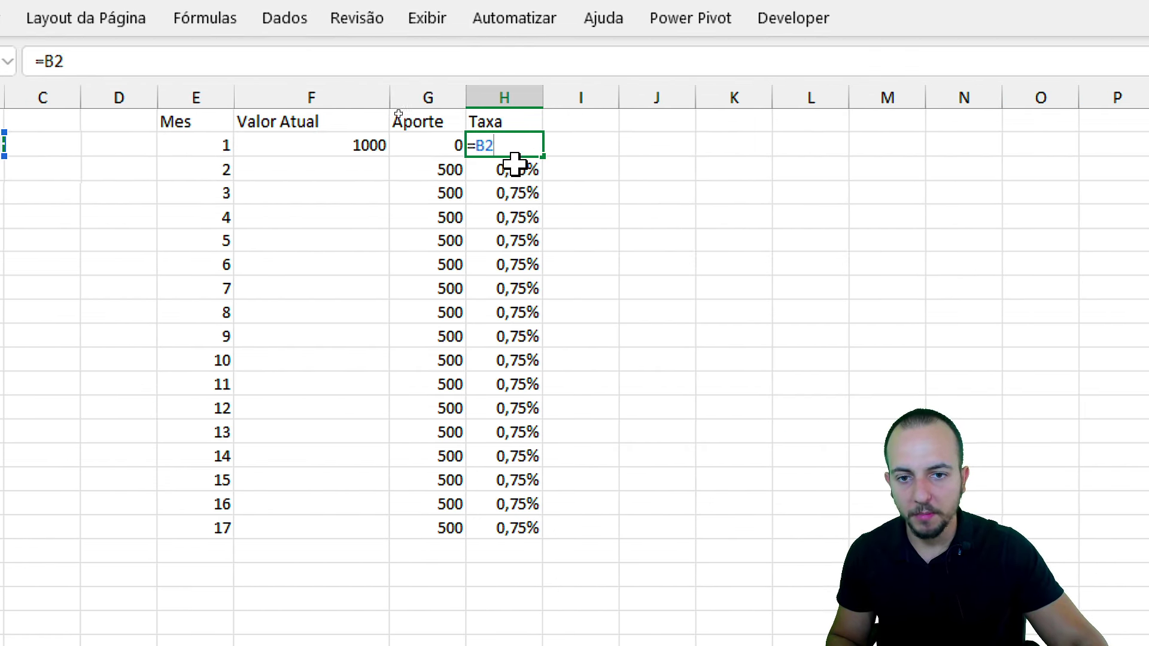
key("F4")
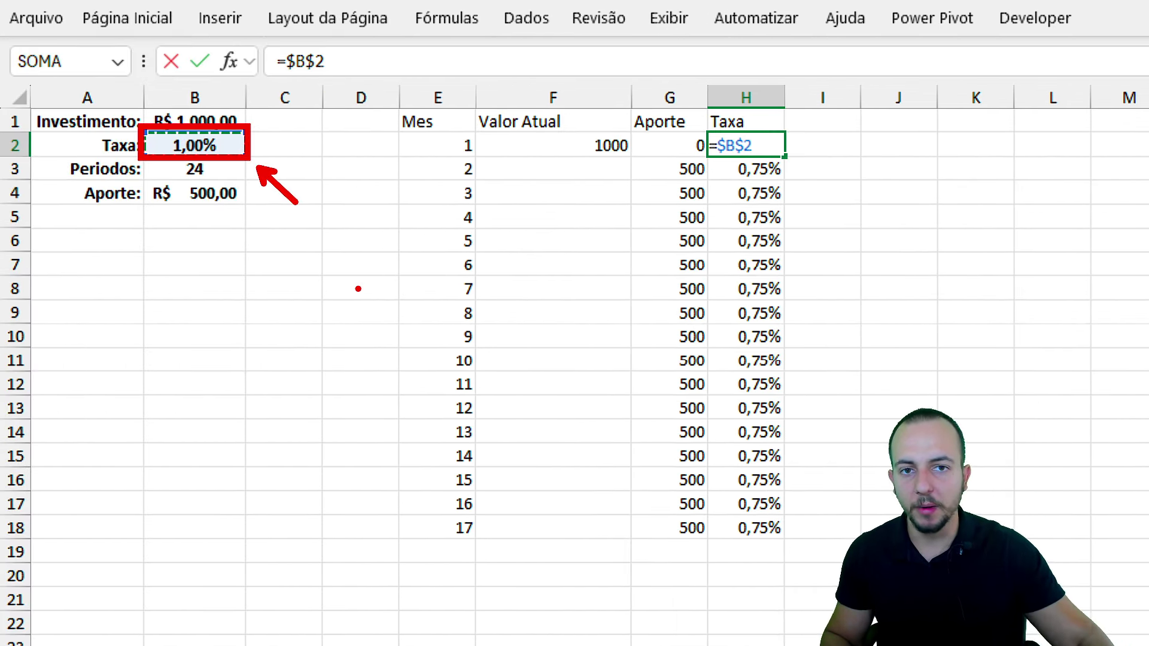
mouse_move(210, 157)
left_mouse_down()
mouse_move(214, 191)
mouse_move(218, 146)
left_mouse_up()
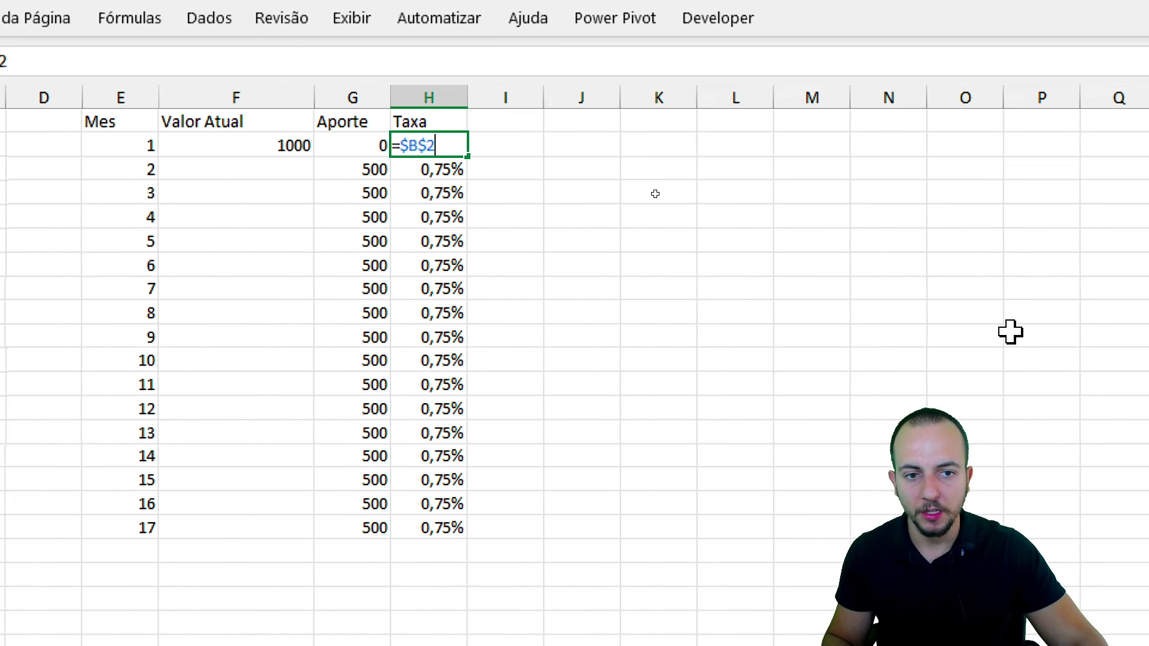
key("Return")
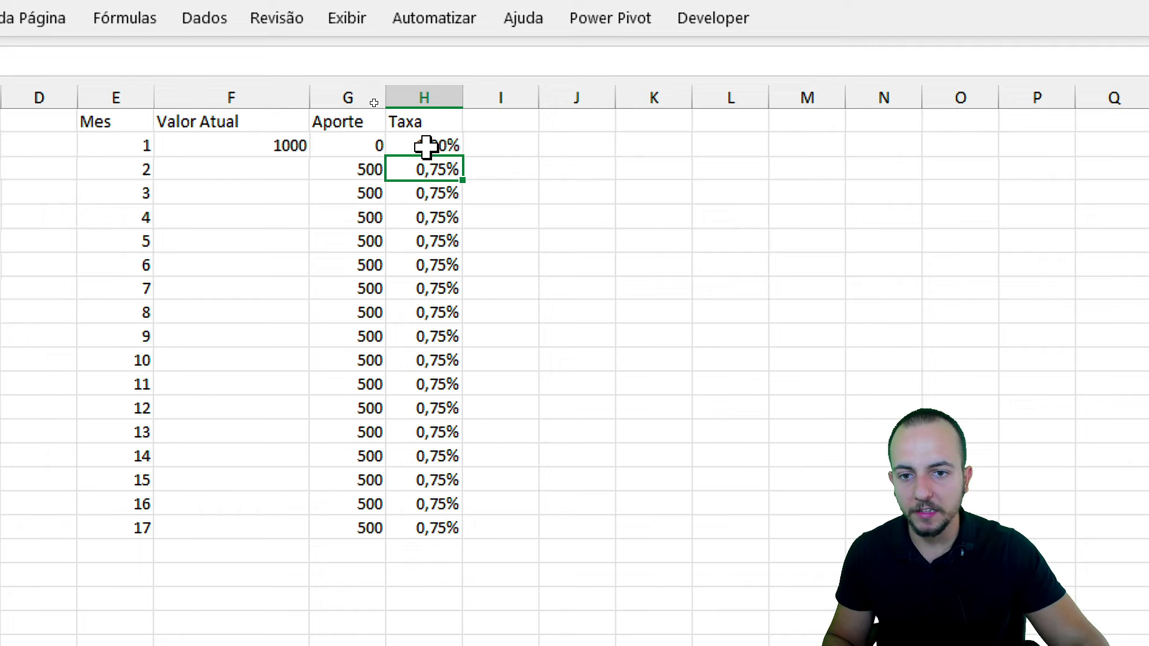
left_click(419, 146)
left_click_drag(464, 157, 458, 539)
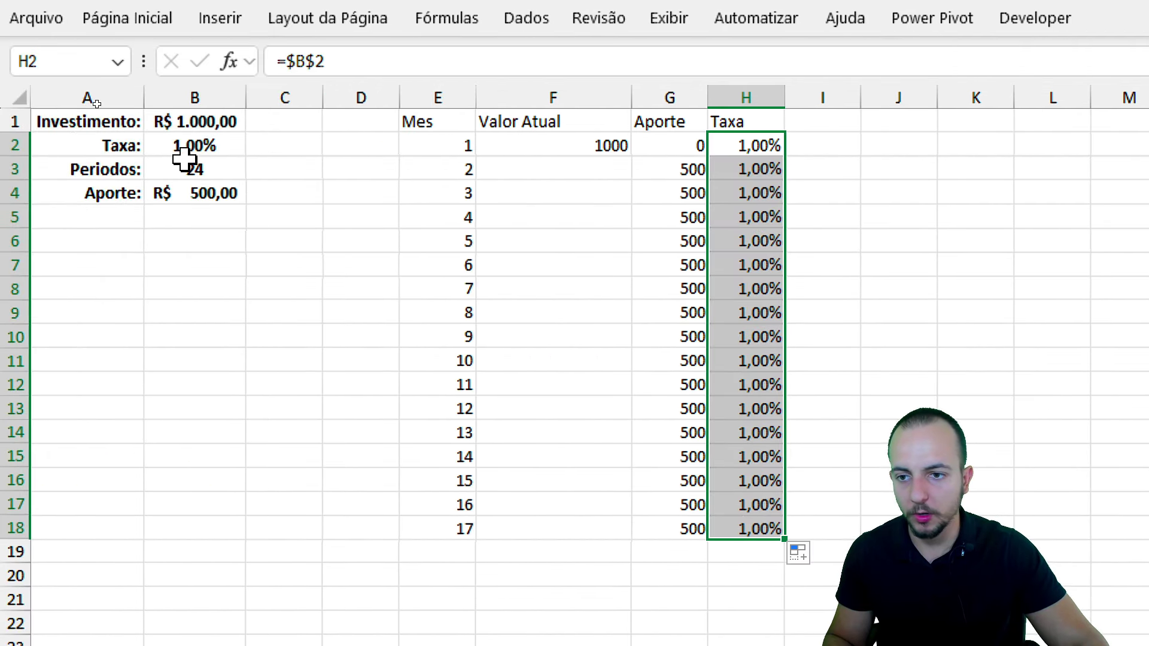
Step: Re-enter 0,75% in the rate input B2 so the Taxa column follows it
left_click(180, 146)
type("0,")
key("Return")
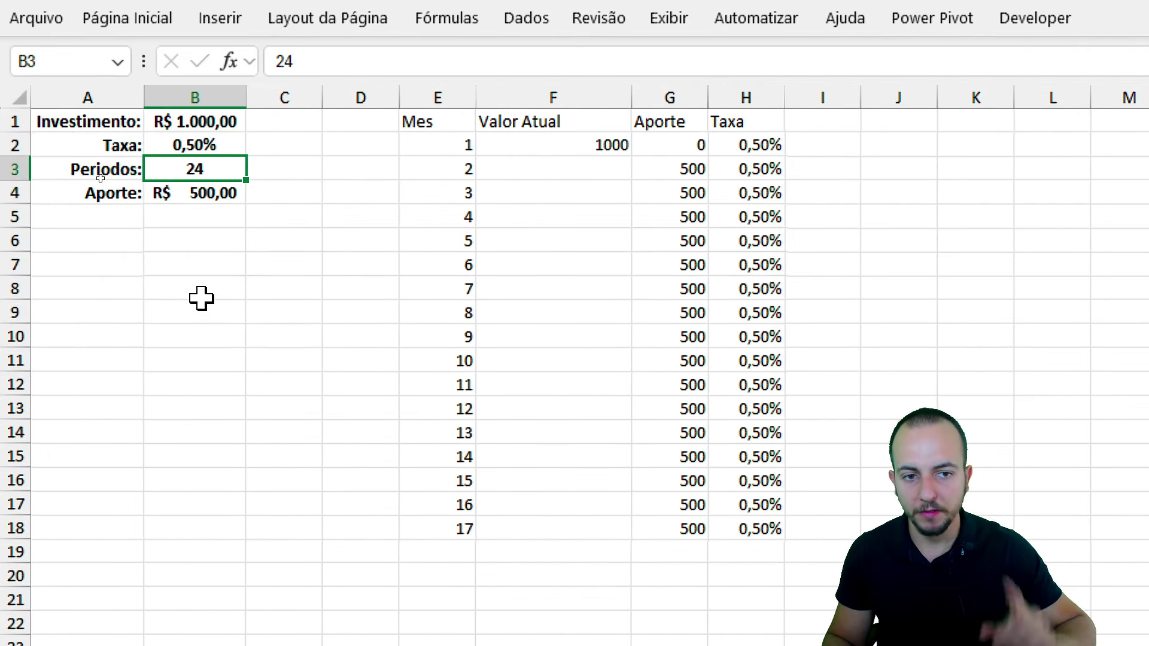
key("Up")
type("0,")
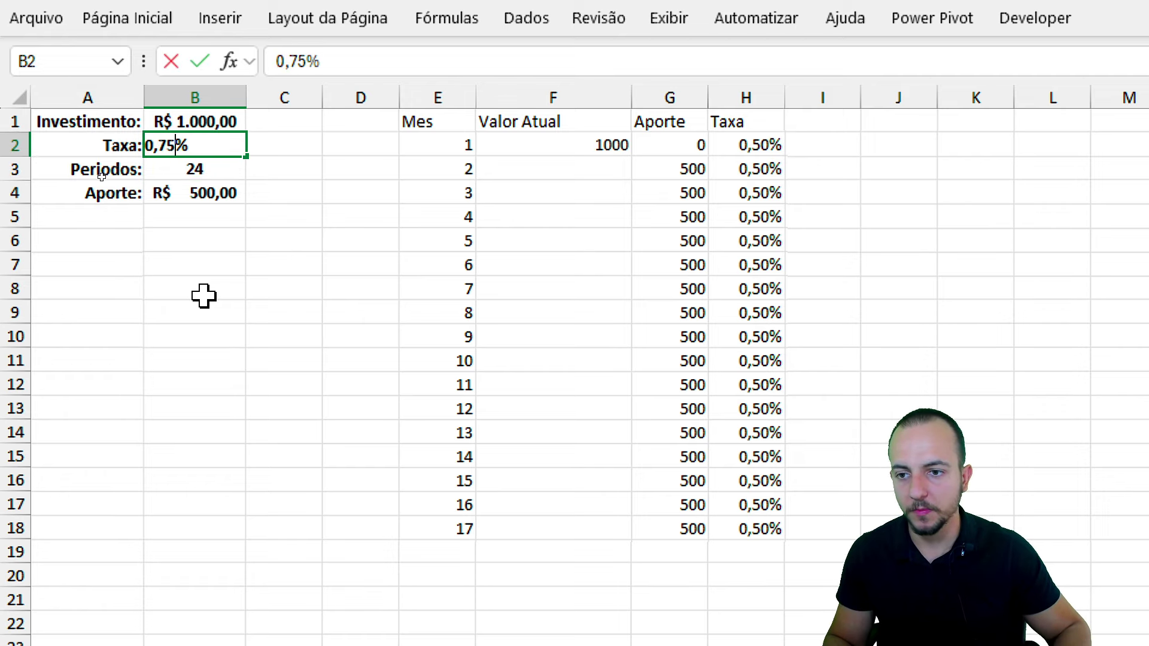
key("Return")
scroll(701, 190, "right", 2)
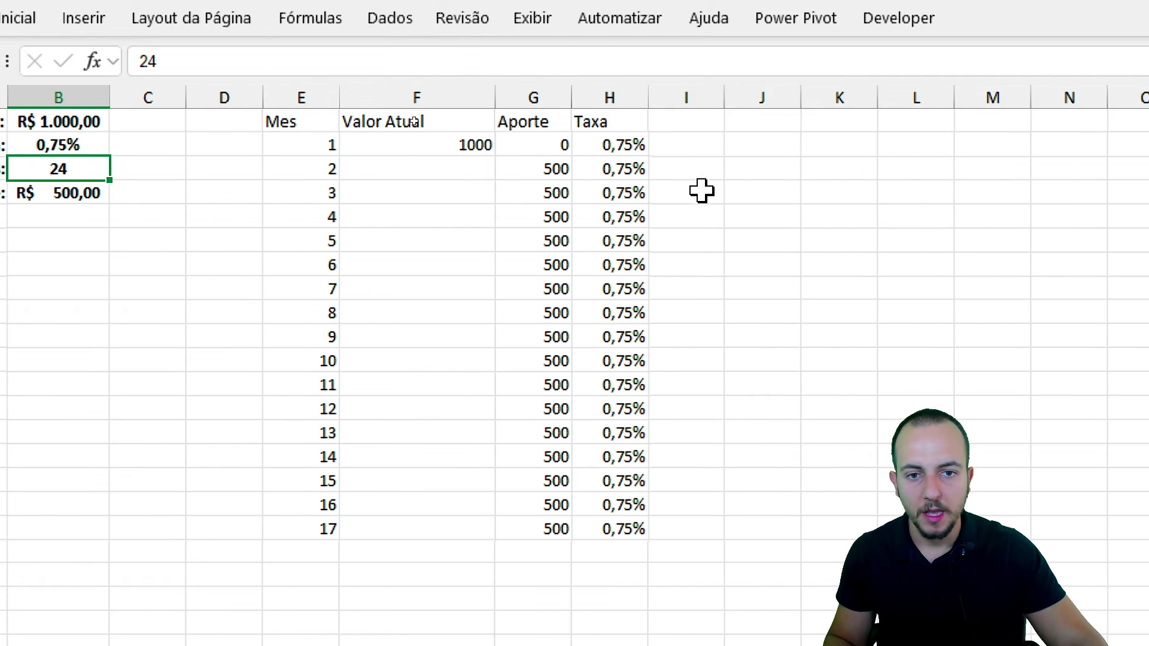
mouse_move(120, 202)
left_mouse_down()
mouse_move(184, 159)
mouse_move(192, 121)
left_mouse_up()
Step: Review the Mes, Valor Atual, Aporte and Taxa columns, ending on the month 2 Valor Atual cell
left_click(545, 143)
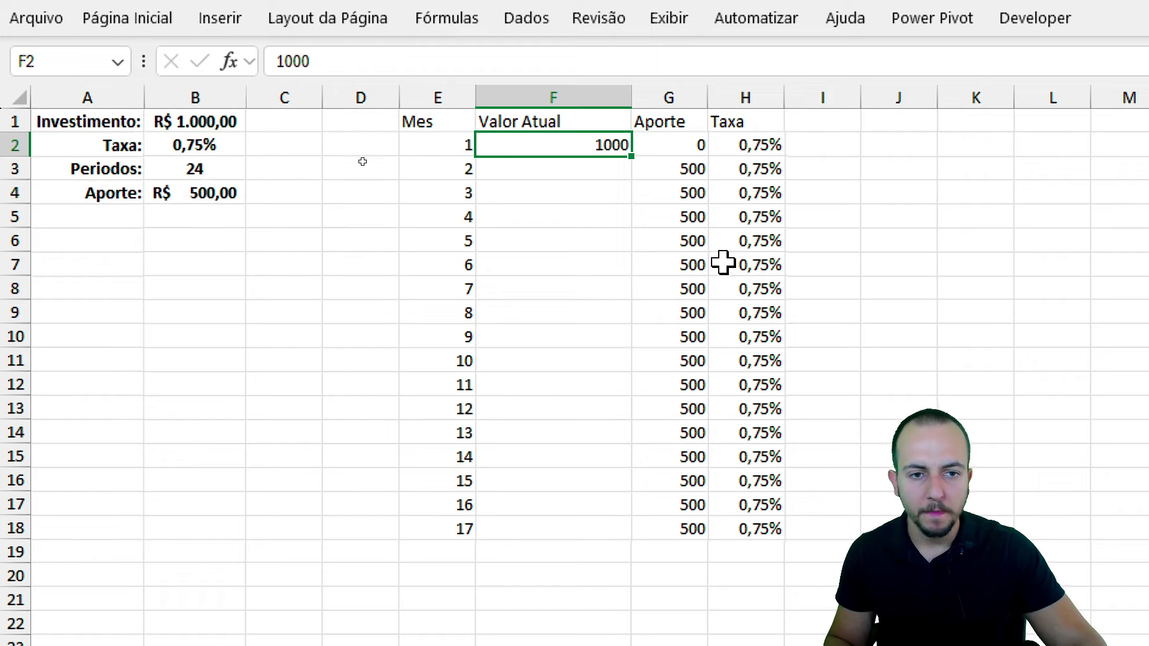
left_click(488, 98)
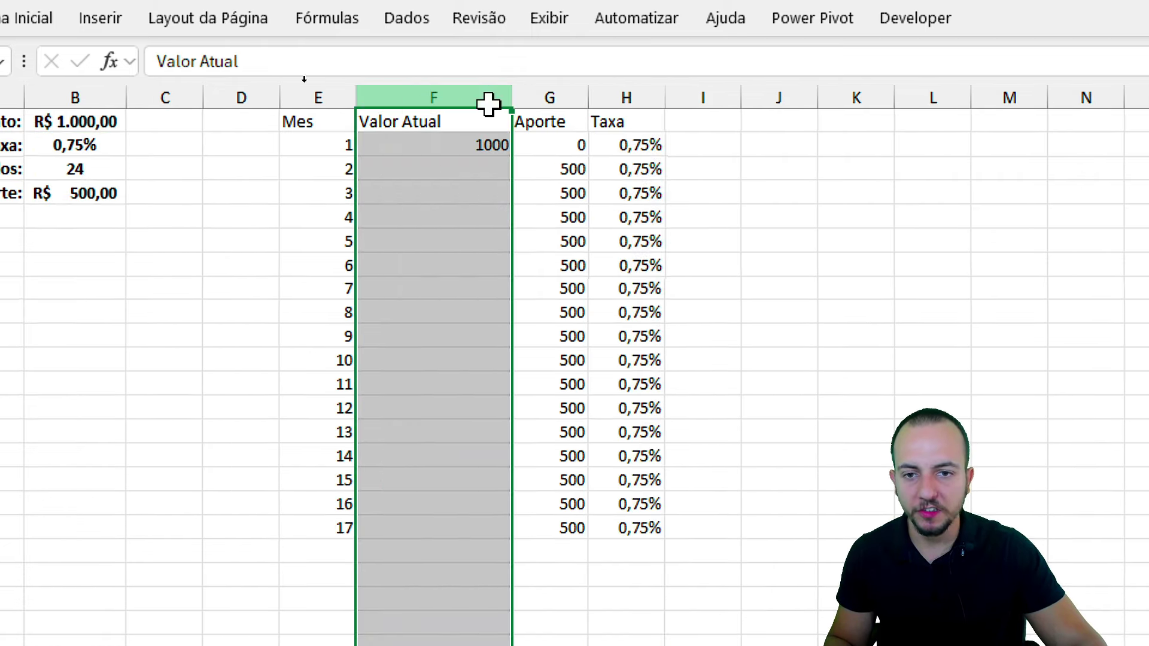
left_click(654, 97)
left_click(550, 98)
left_click(336, 95)
left_click(557, 95)
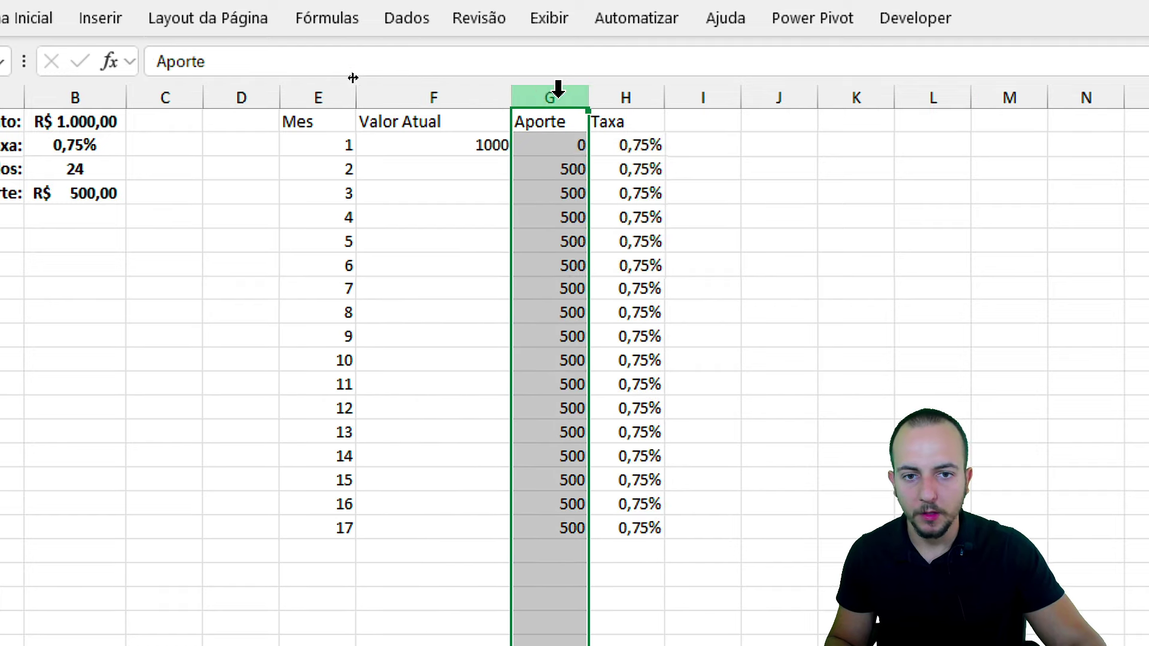
left_click(599, 95)
left_click(455, 169)
left_click_drag(453, 145, 443, 528)
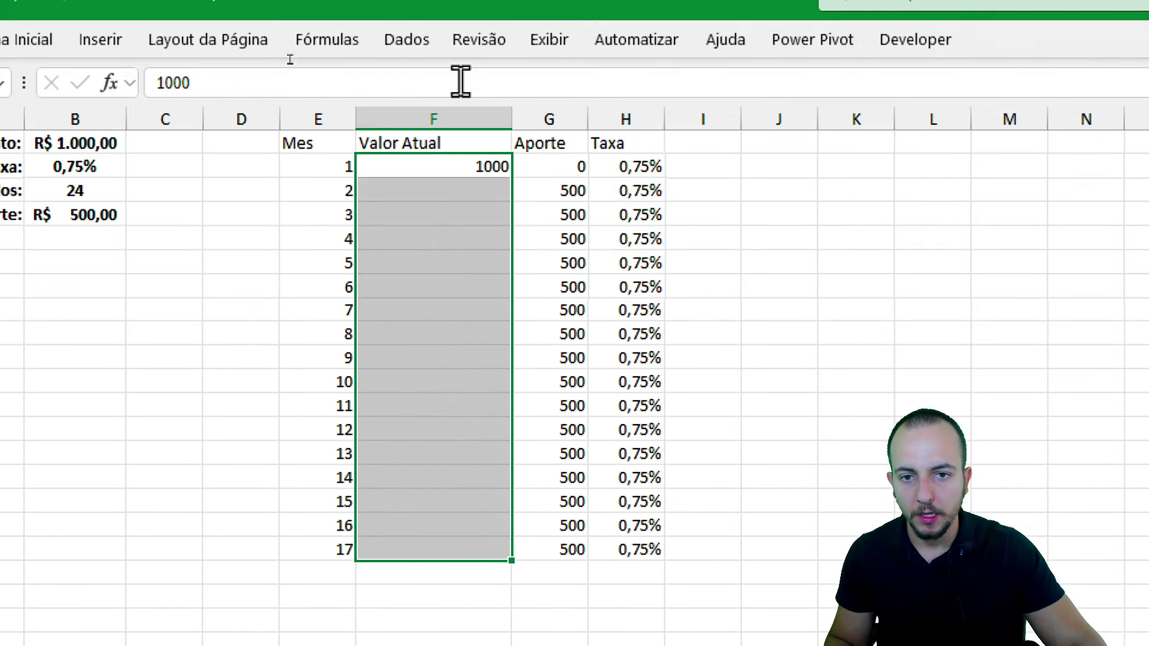
left_click(421, 183)
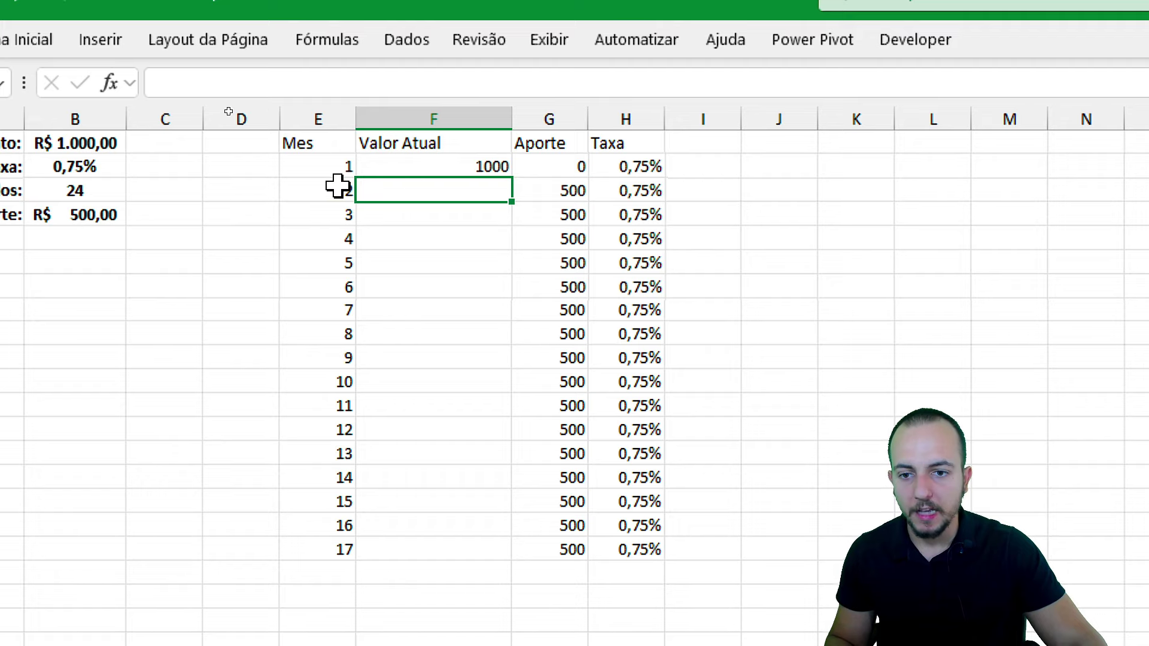
left_click(337, 186)
left_click(487, 164)
left_click(455, 192)
type("=")
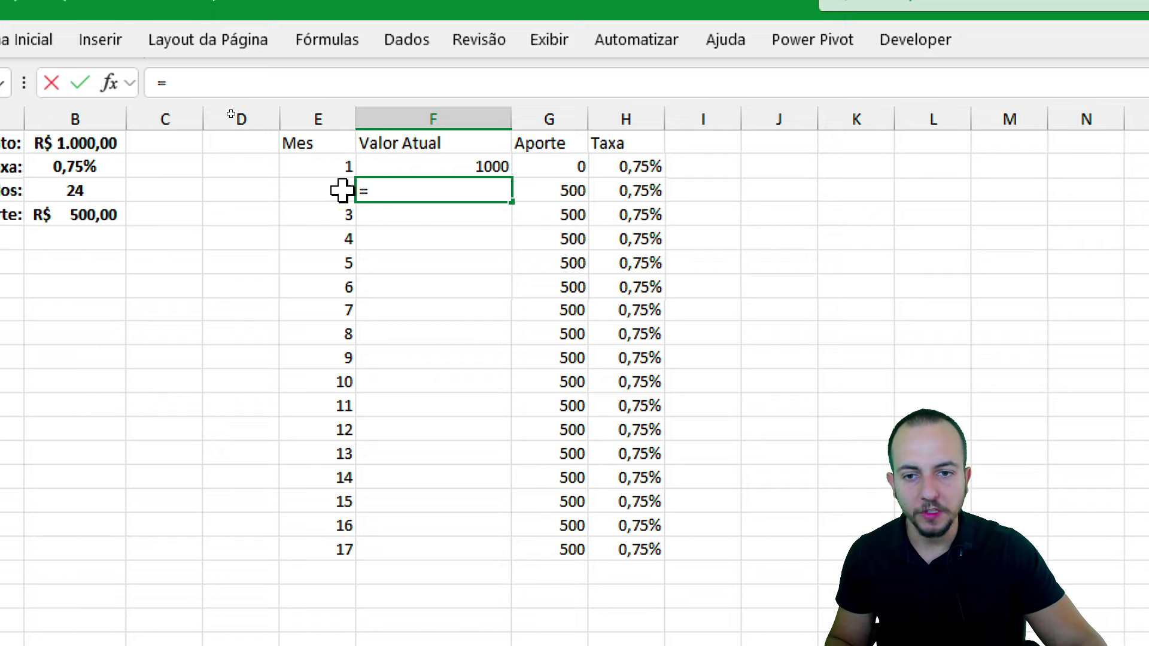
Step: Enter =F2+G3 in F3, giving 1500, and fill it down through month 17
left_click(422, 168)
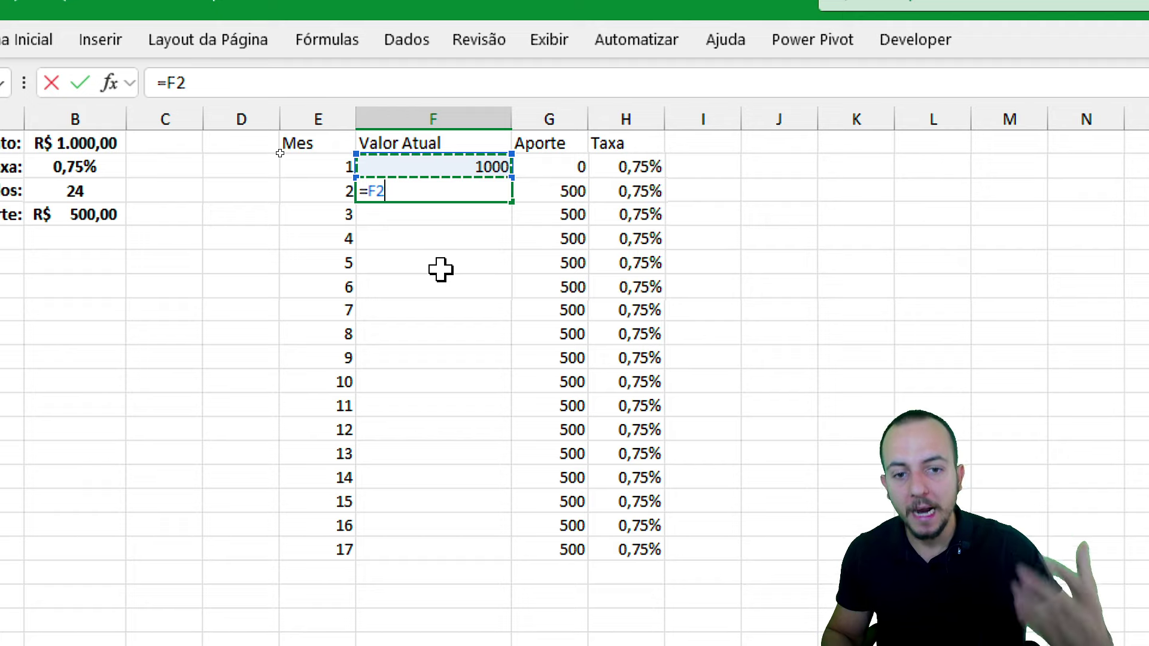
left_click(573, 190)
key("Return")
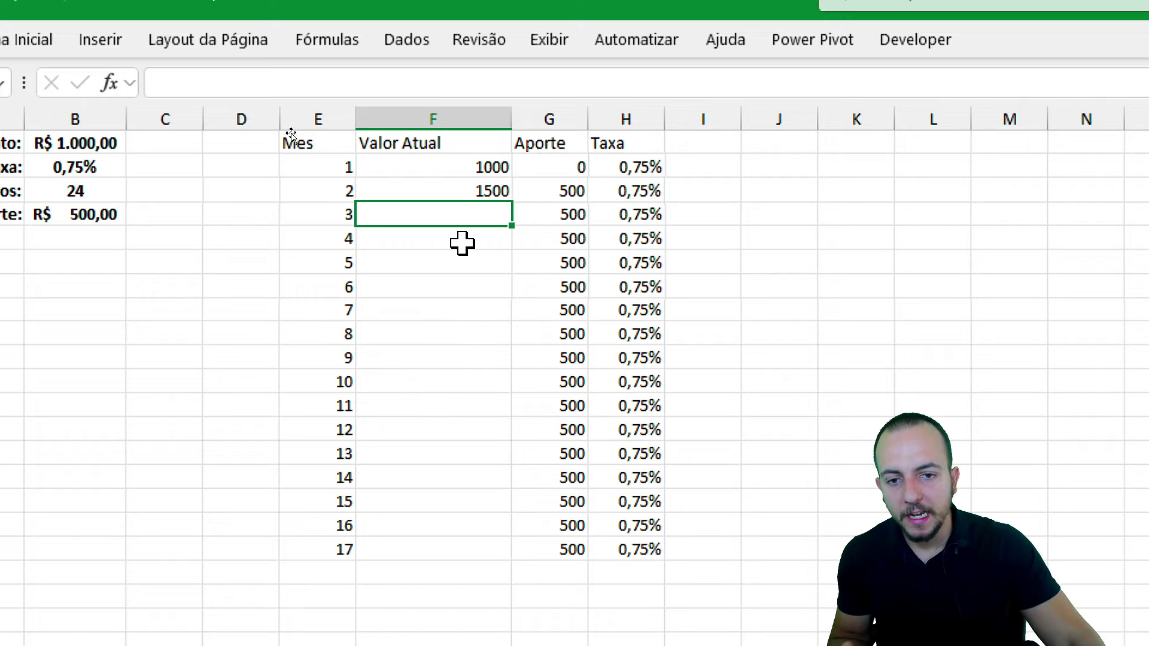
left_click(508, 191)
left_click_drag(510, 203, 510, 560)
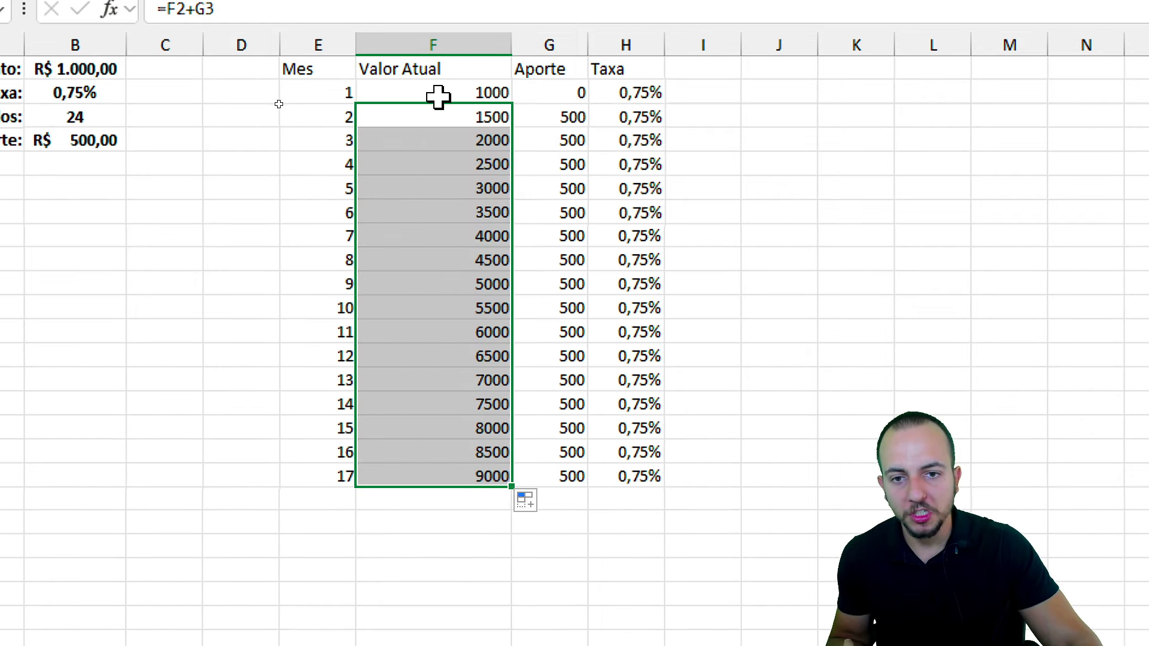
left_click(439, 95)
left_click(442, 139)
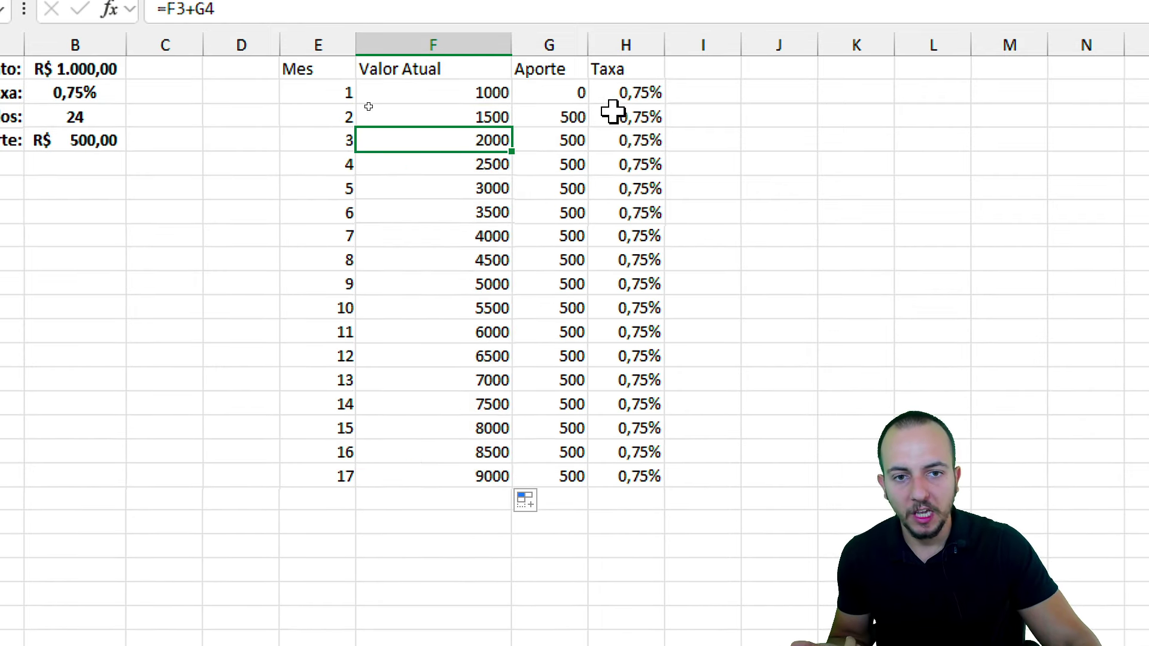
left_click(626, 83)
left_click(643, 133)
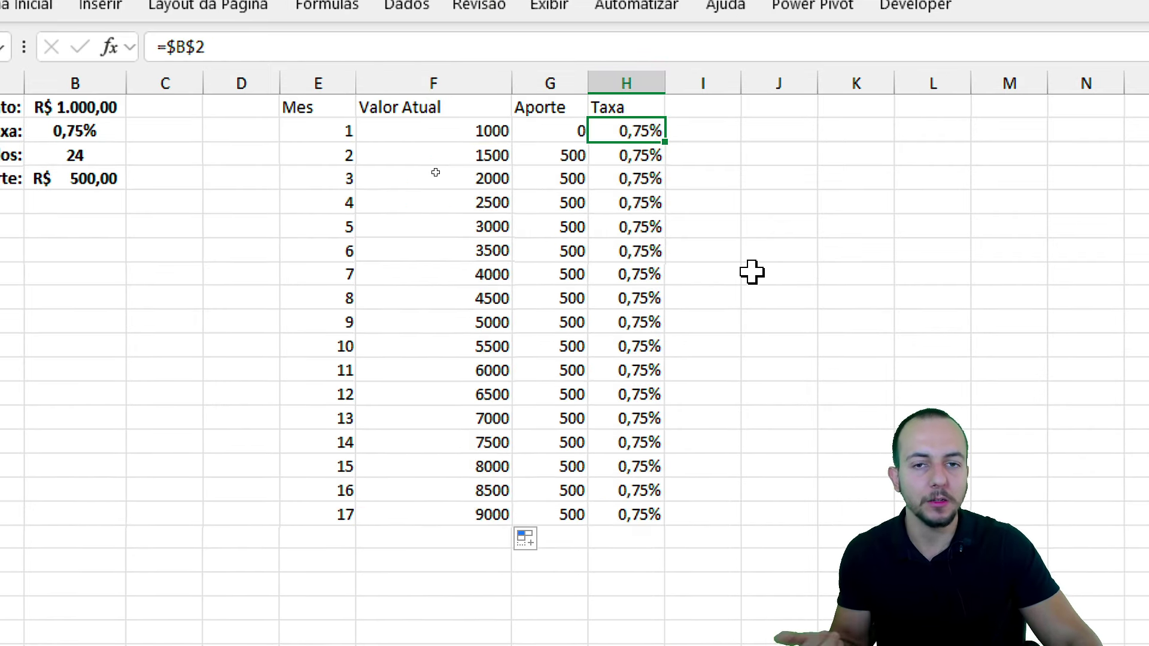
left_click_drag(506, 178, 505, 322)
left_click(440, 272)
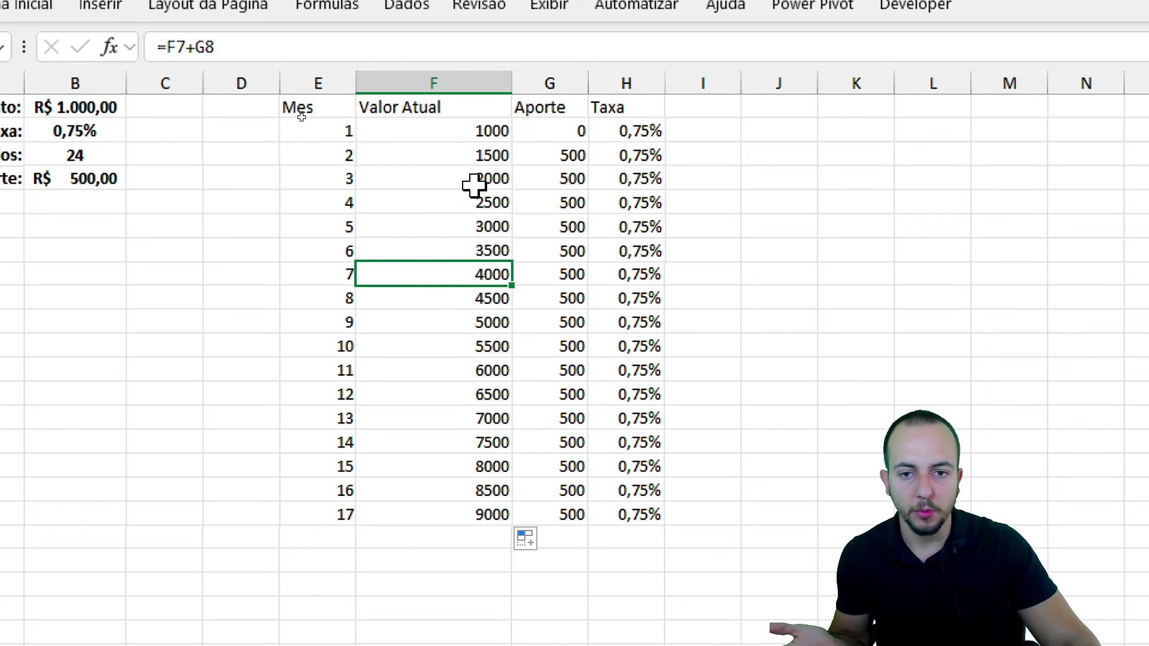
double_click(467, 155)
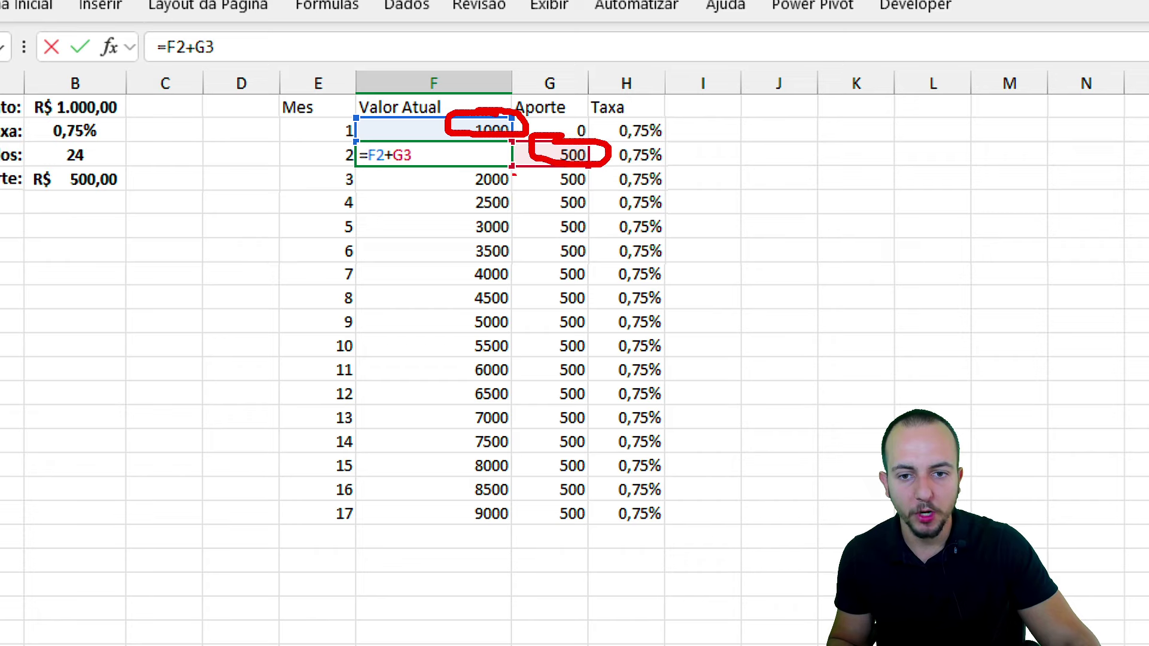
mouse_move(491, 194)
left_mouse_down()
mouse_move(441, 249)
mouse_move(425, 216)
left_mouse_up()
left_click_drag(560, 286, 526, 286)
left_click_drag(465, 354, 476, 425)
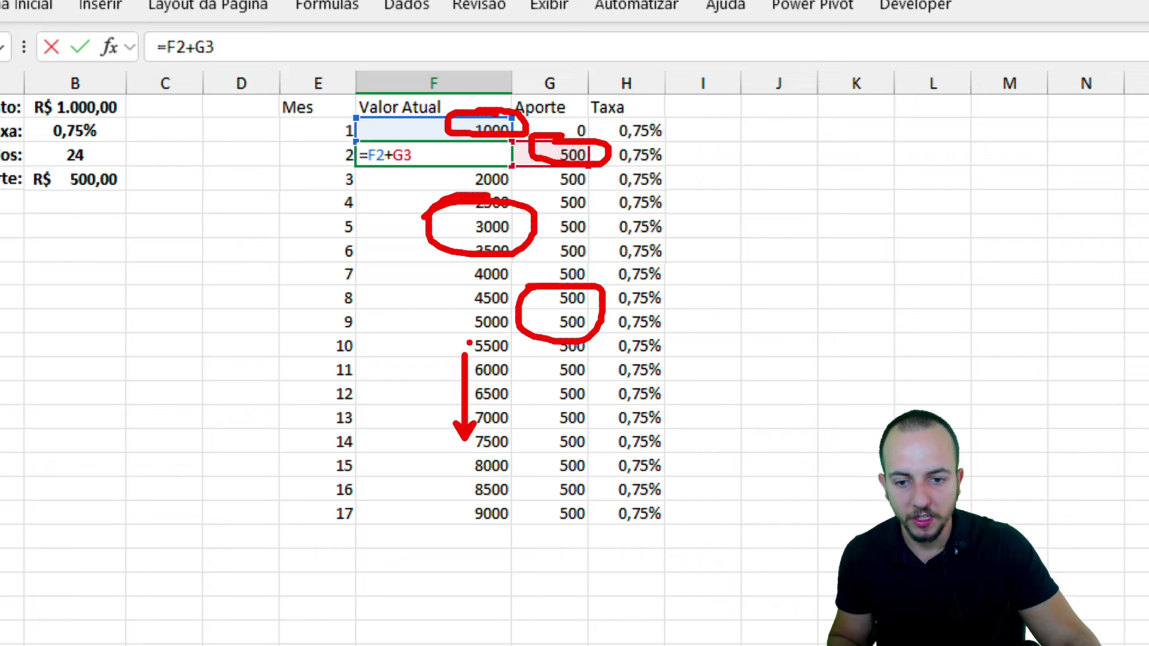
key("Escape")
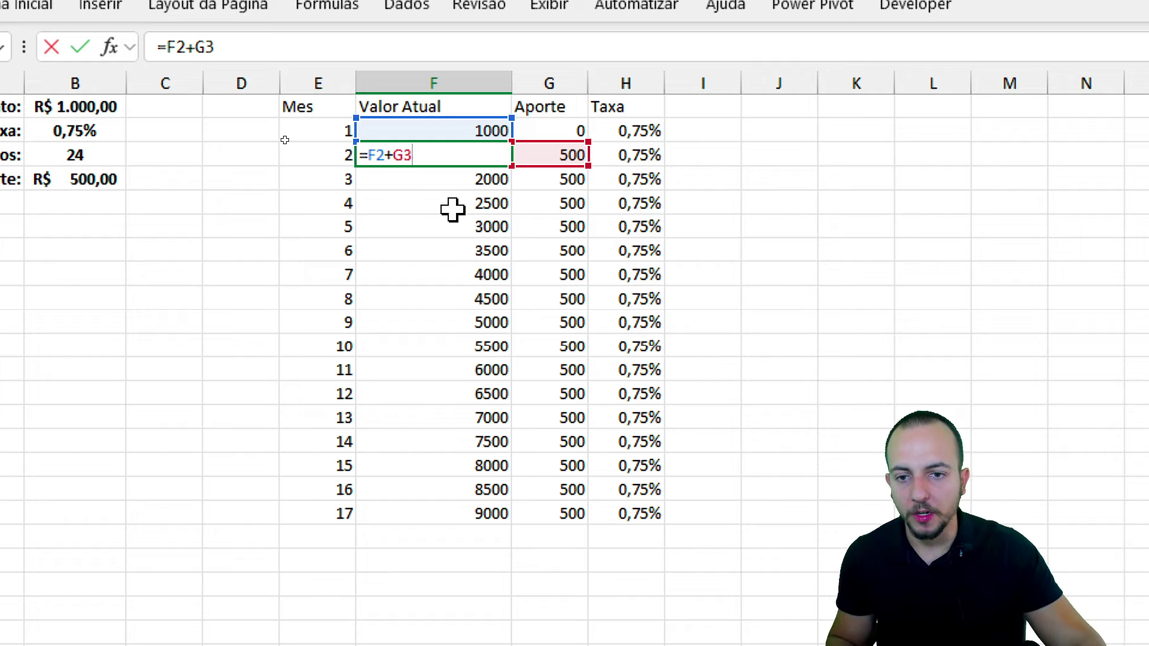
left_click_drag(354, 114, 515, 142)
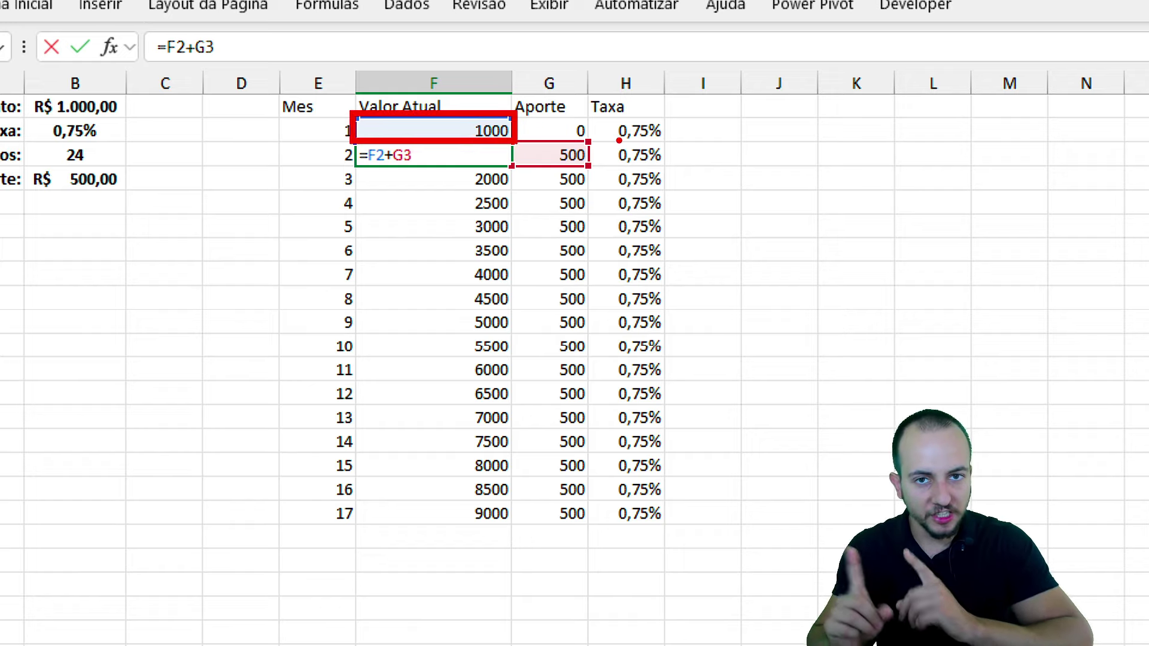
left_click_drag(510, 140, 590, 167)
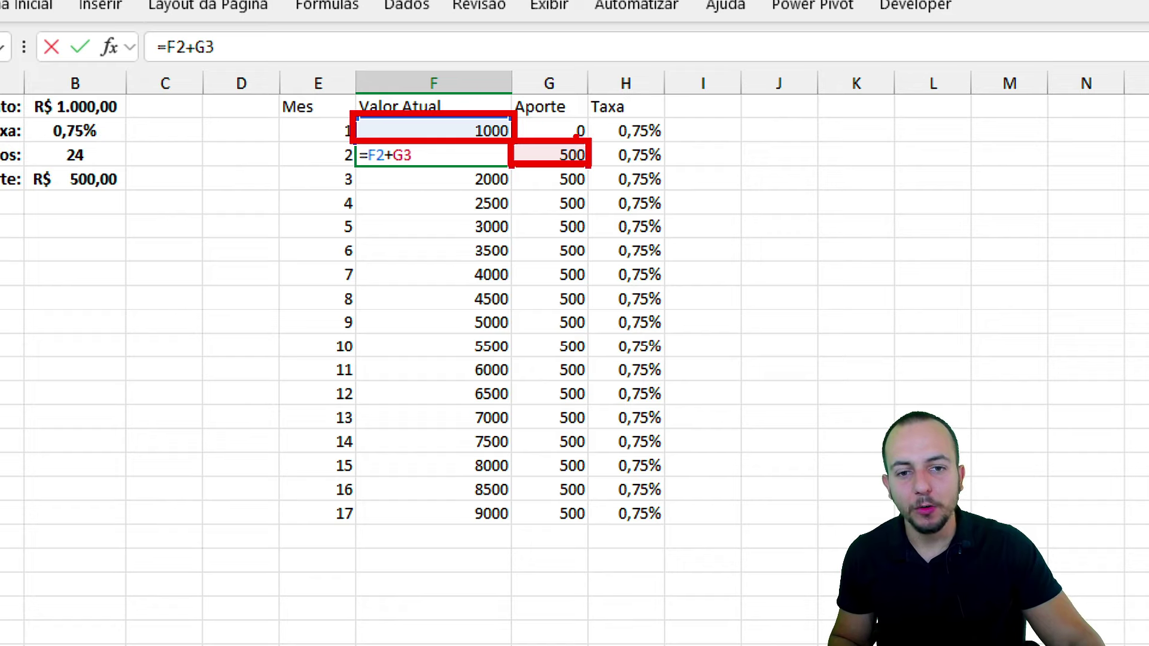
left_click_drag(531, 124, 605, 84)
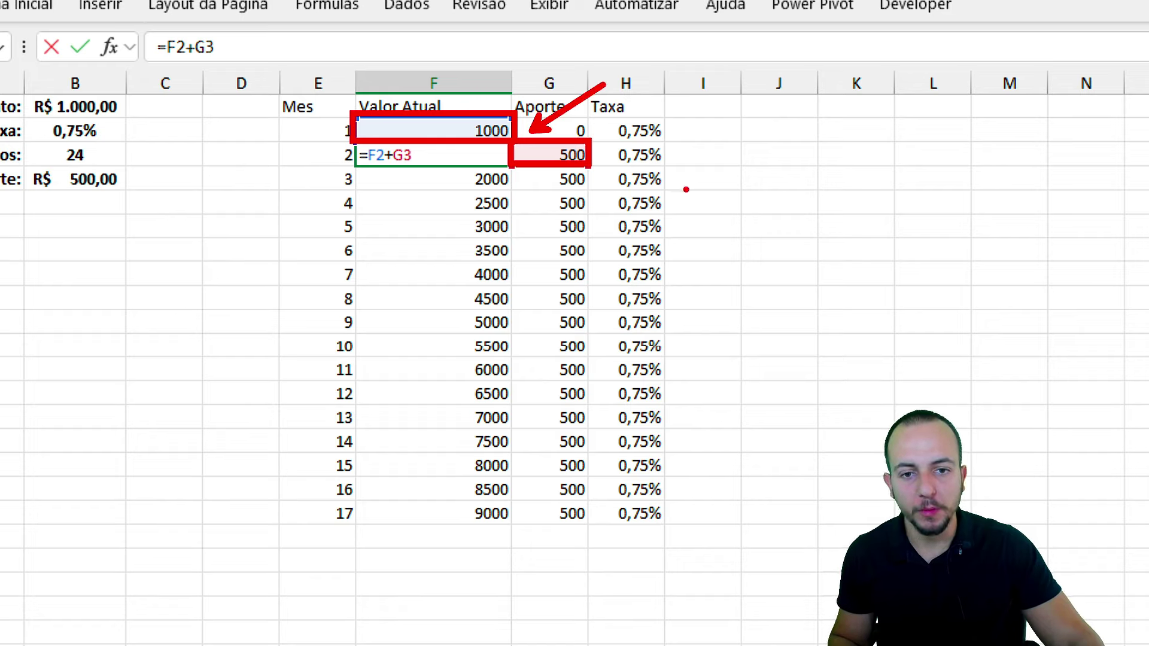
key("ctrl+z")
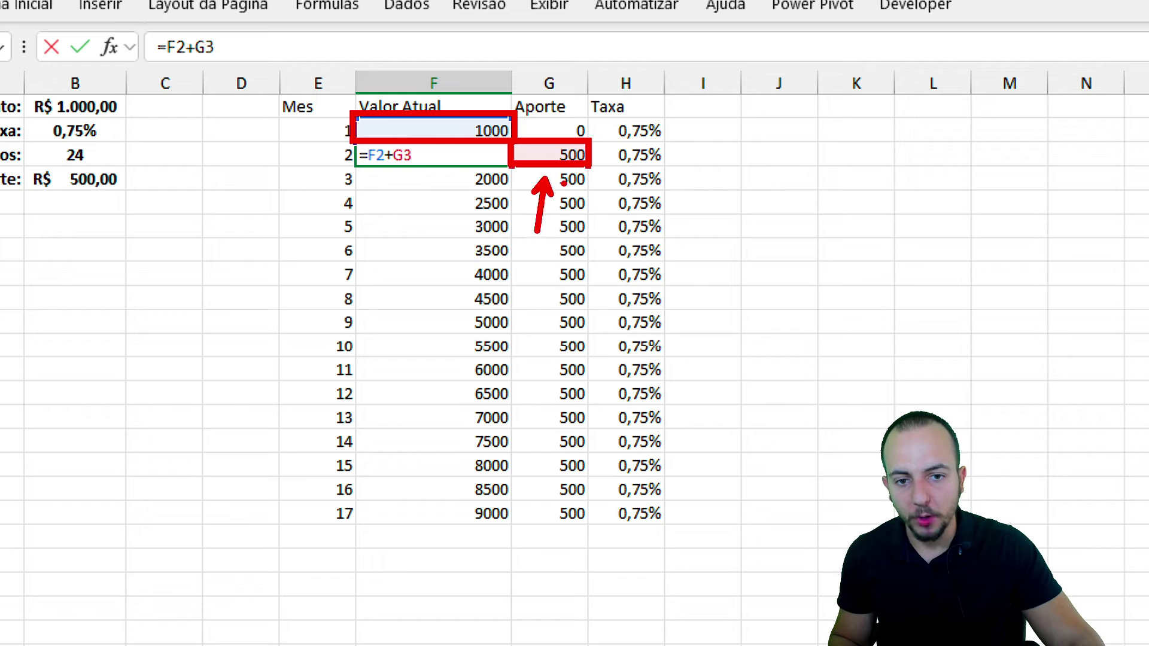
left_click_drag(599, 139, 506, 198)
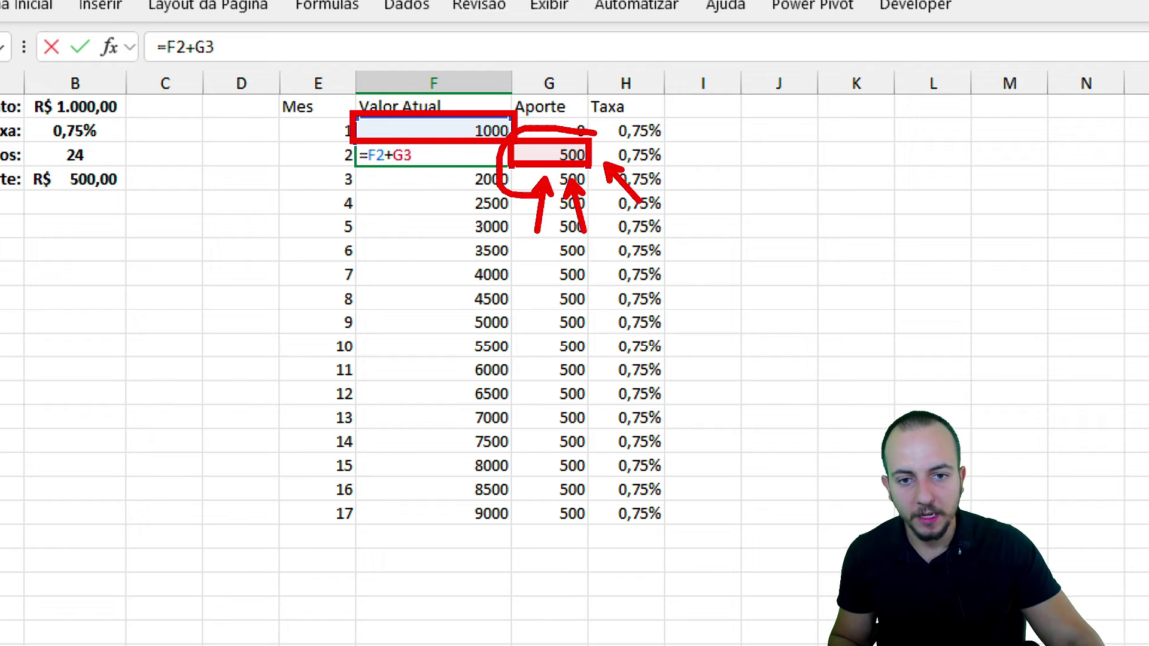
key("ctrl+z")
key("ctrl+z")
key("ctrl+z")
key("ctrl+z")
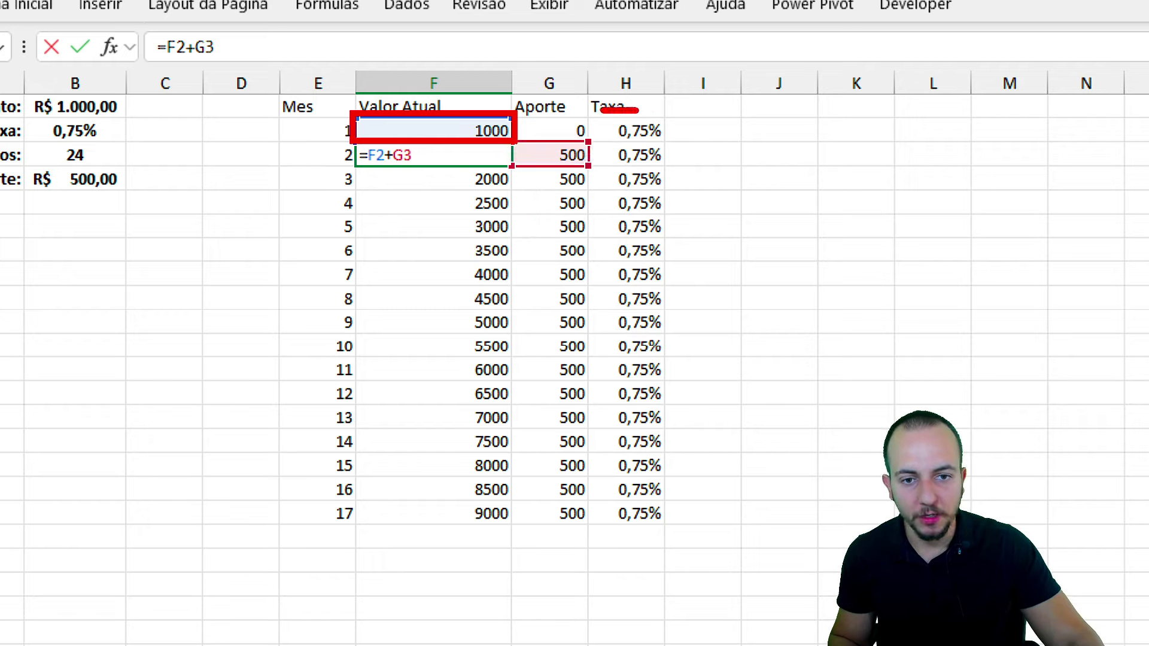
left_click_drag(634, 106, 615, 113)
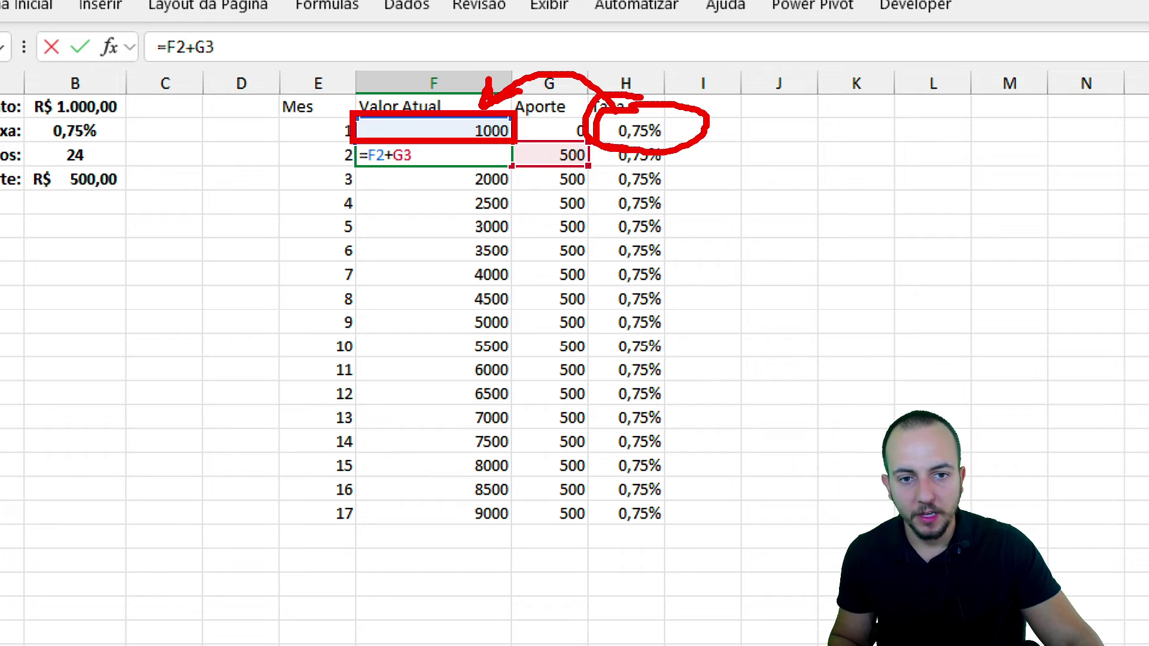
left_click_drag(708, 123, 595, 161)
key("Escape")
key("ctrl+Return")
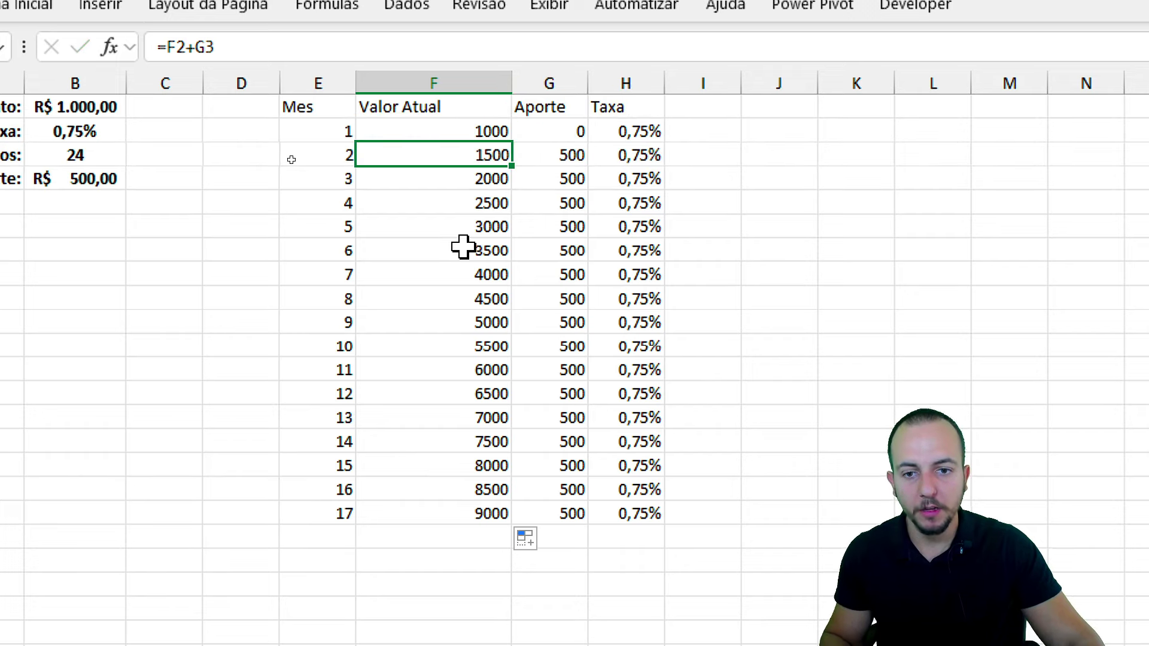
left_click_drag(495, 153, 464, 515)
Step: Clear the old results and make month 2's Valor Atual F2*H2, giving 7,5
key("Delete")
left_click(470, 158)
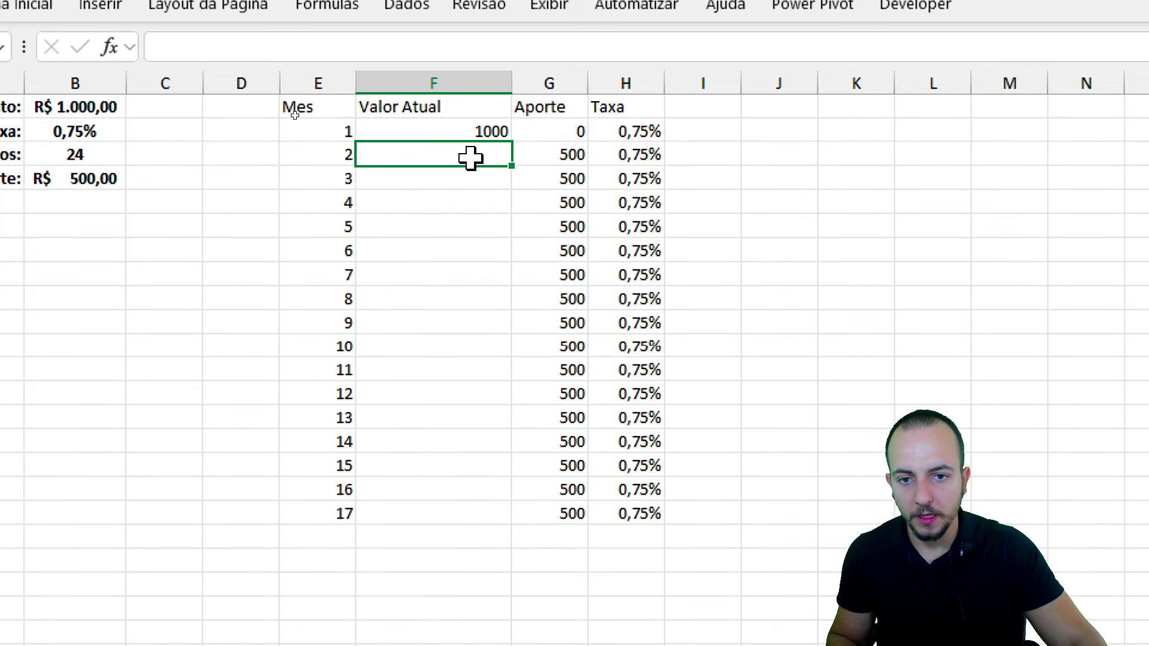
type("=")
left_click(461, 128)
type("F2*")
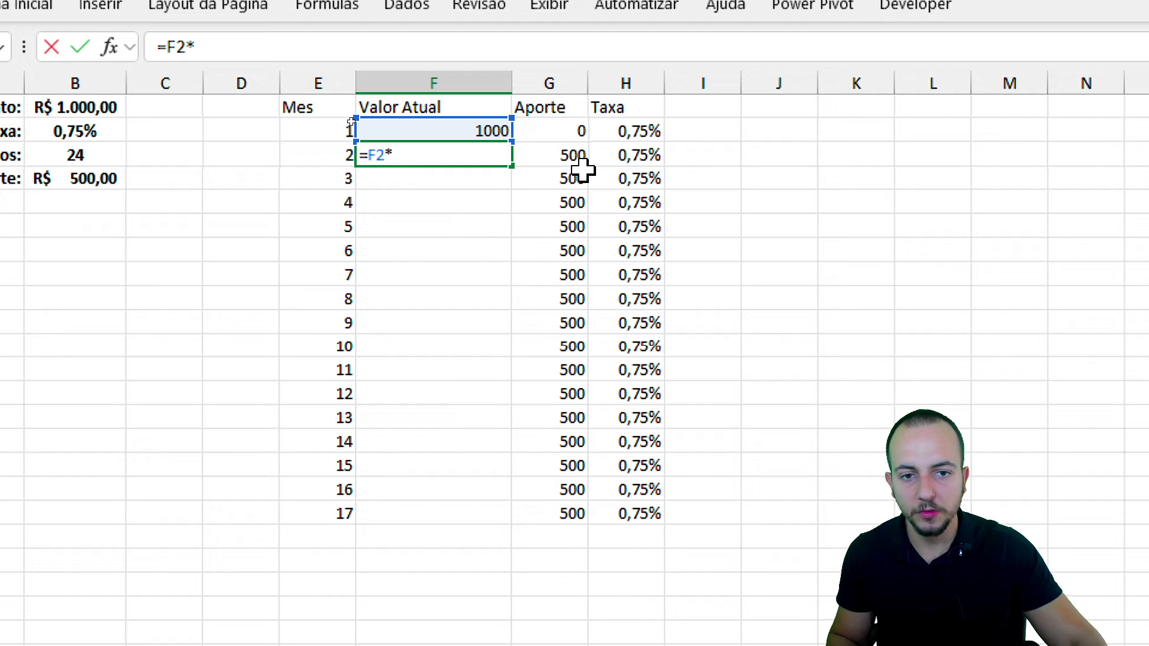
left_click(610, 132)
key("Return")
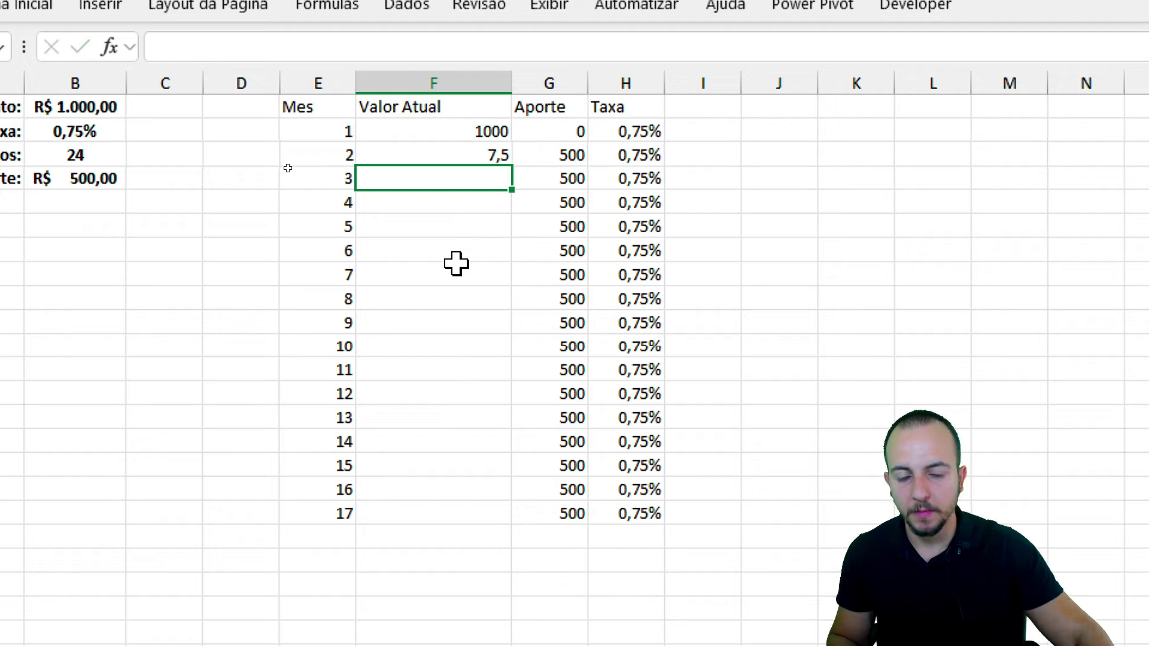
left_click(473, 158)
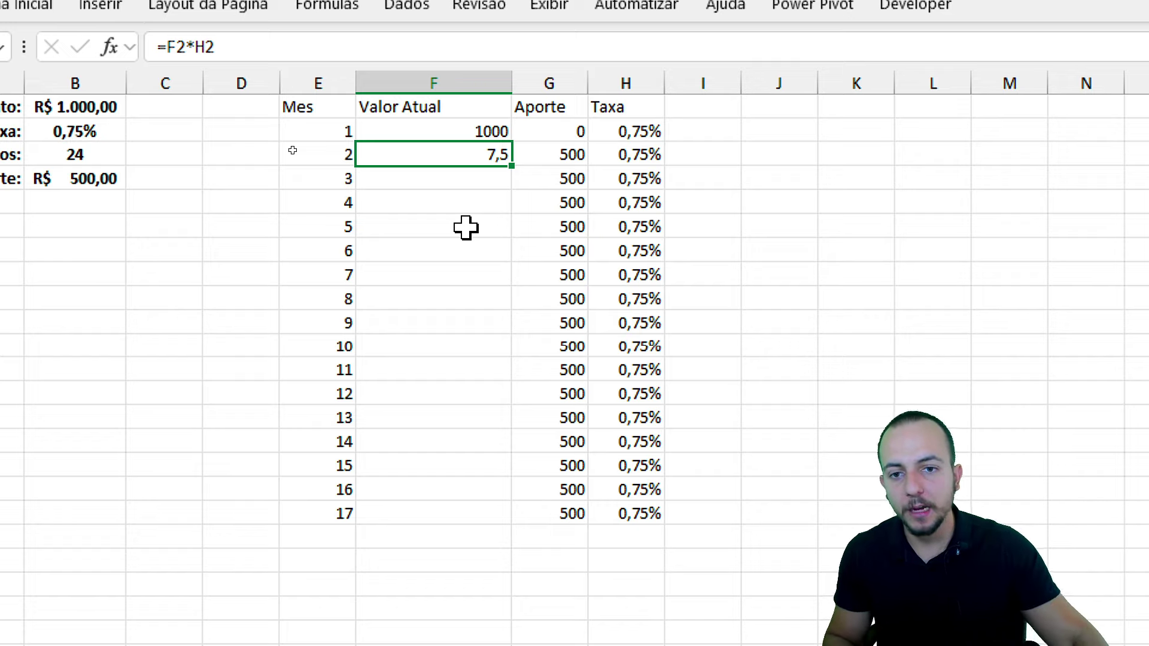
Step: Edit the month 2 formula to =(F2*H2)+F2, giving 1007,5
left_click(443, 128)
left_click(458, 156)
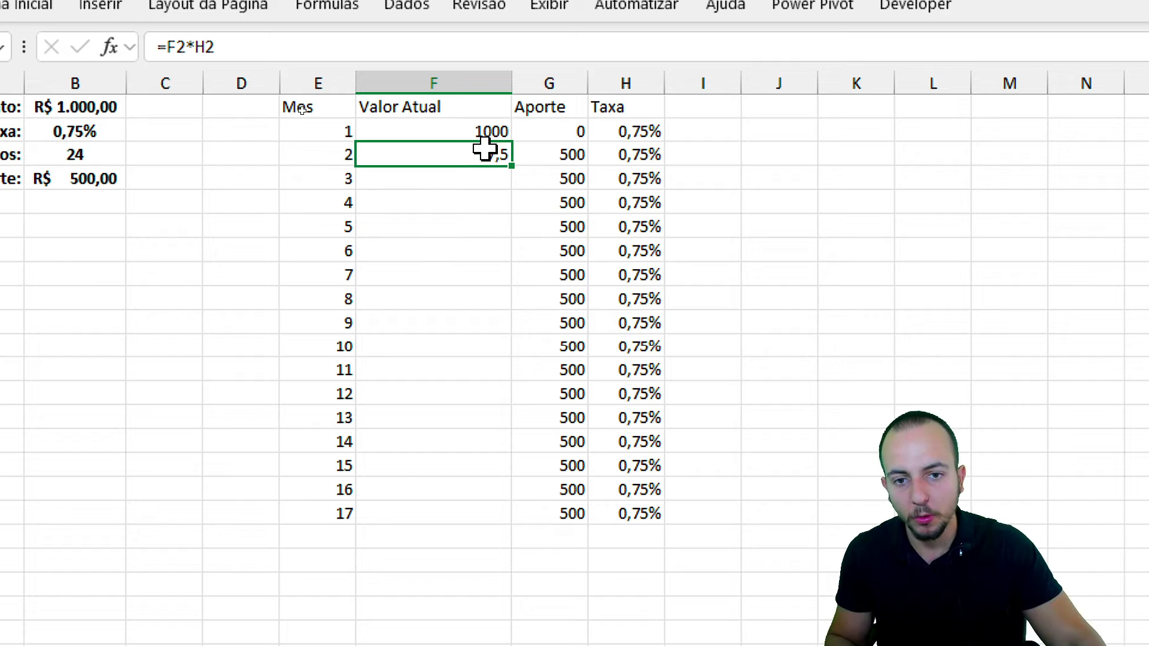
double_click(460, 158)
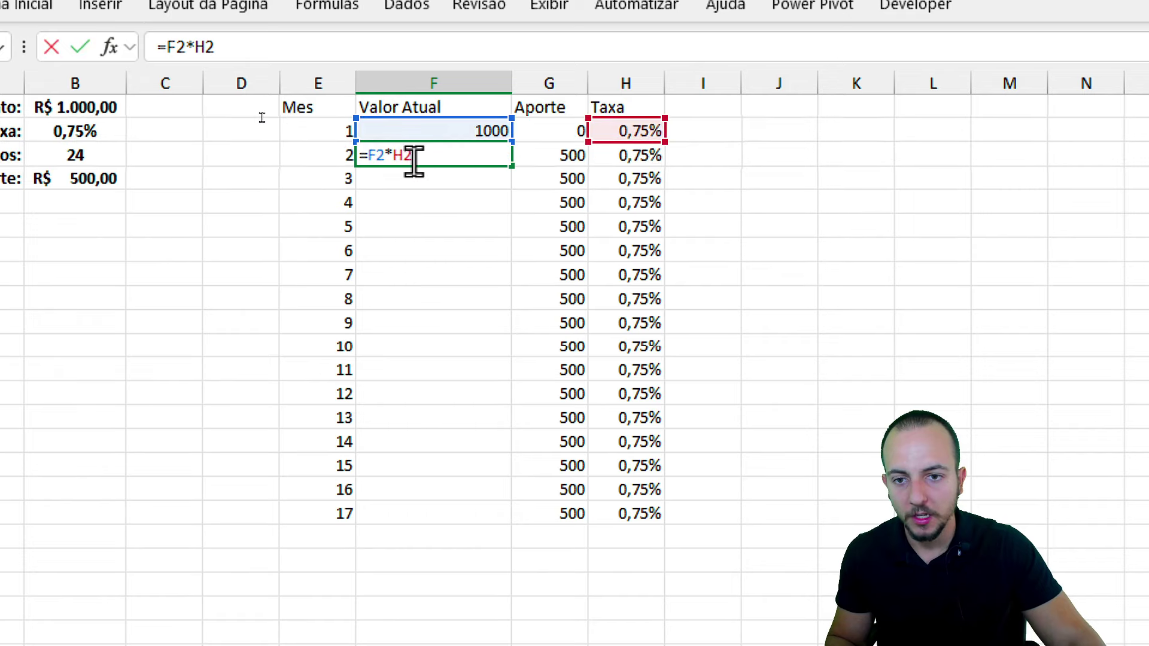
left_click(374, 157)
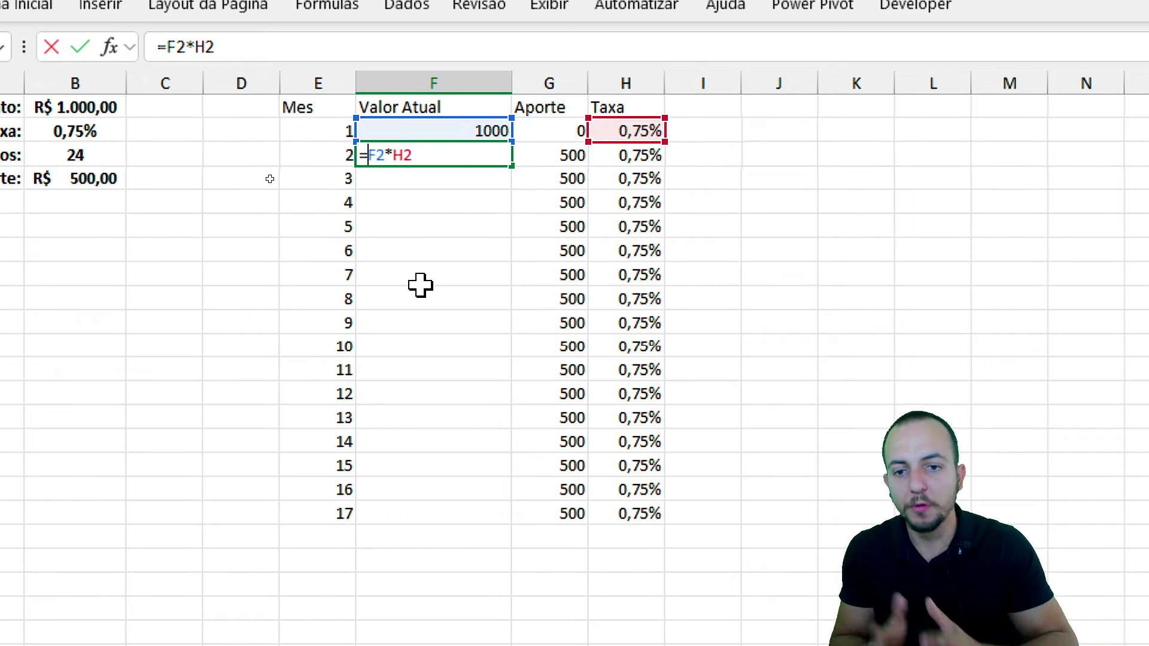
type("(")
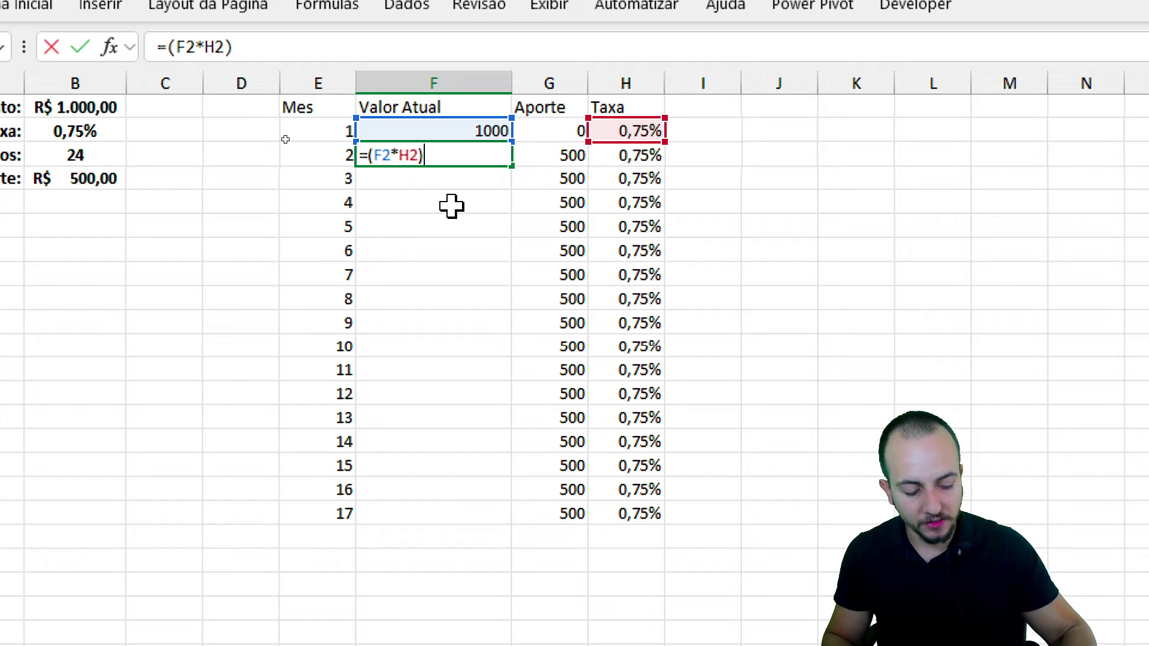
left_click(453, 129)
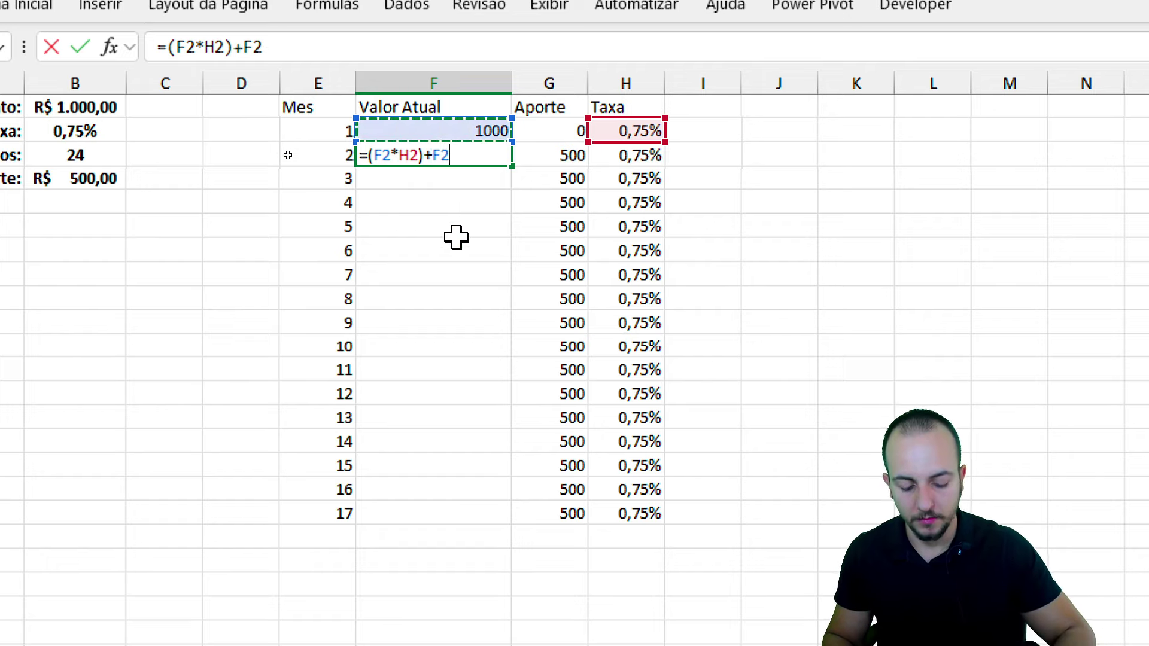
key("Return")
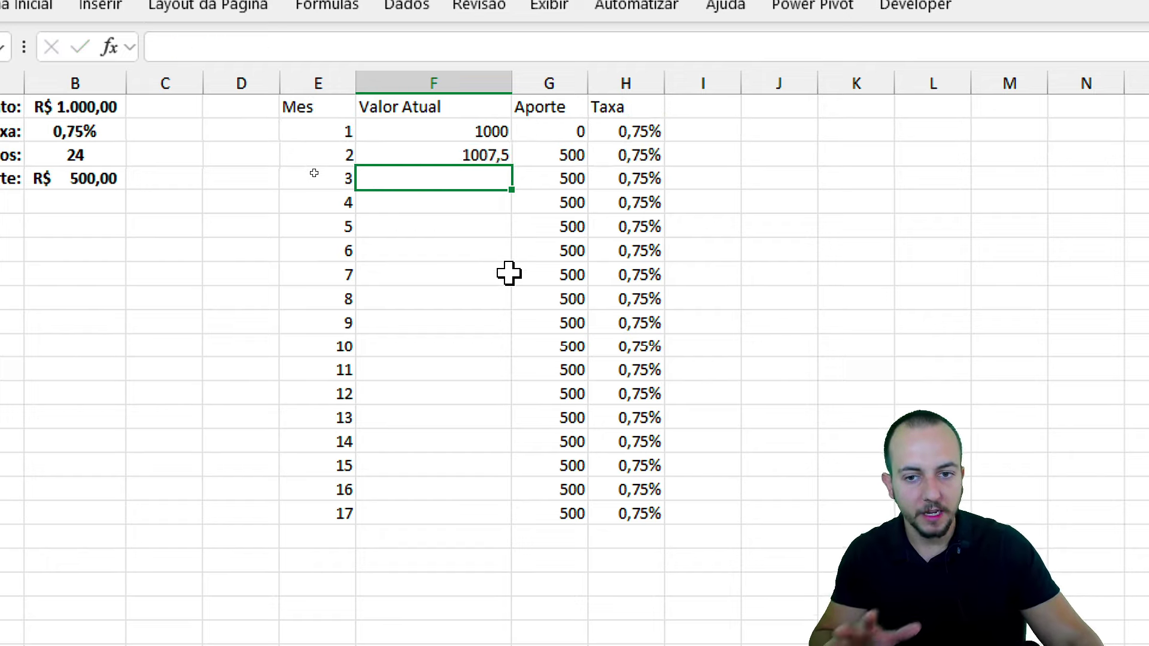
Step: Fill the month 2 formula down through month 17 and inspect the copied formulas
left_click(428, 157)
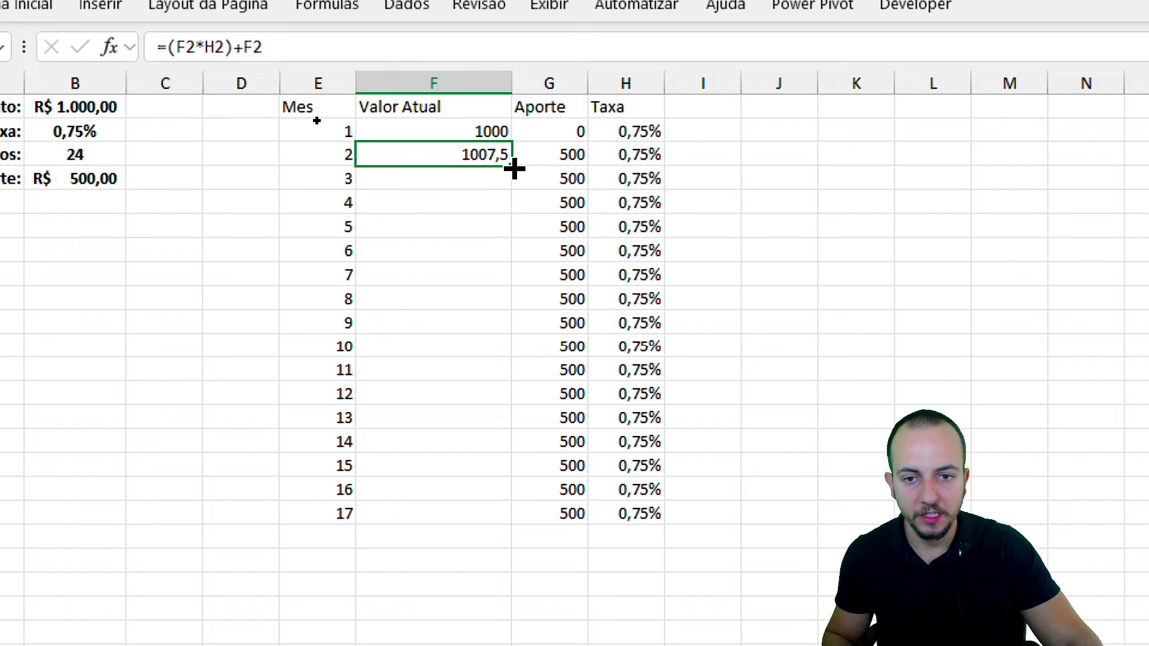
left_click_drag(514, 169, 489, 520)
left_click(458, 230)
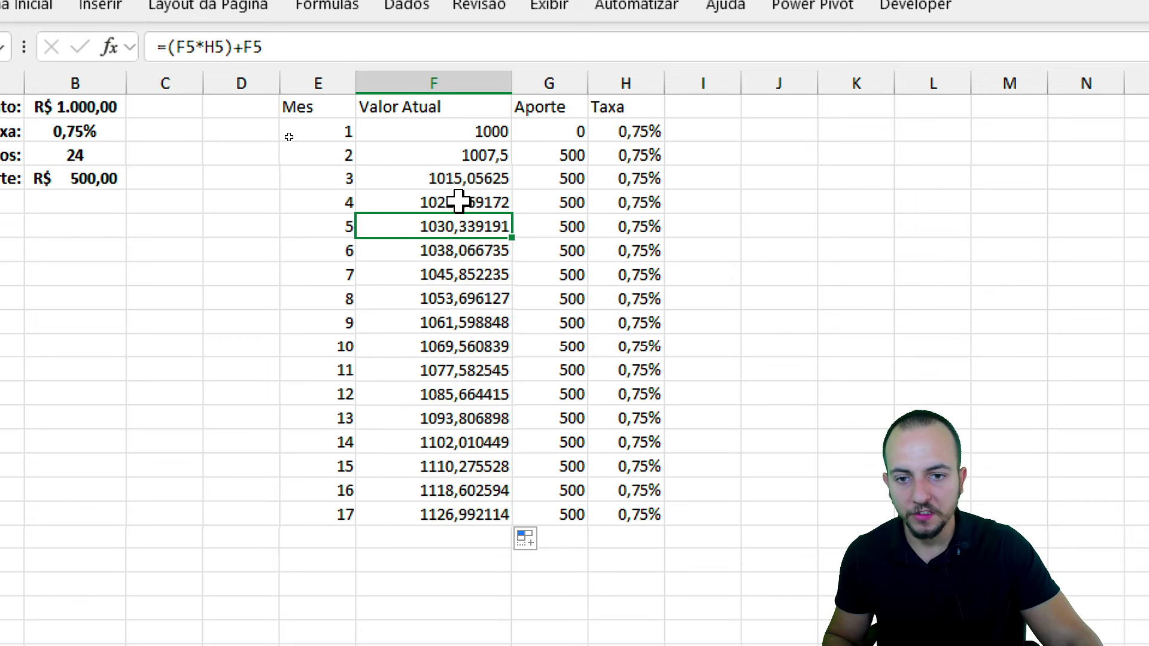
left_click(461, 184)
left_click(461, 200)
left_click(457, 270)
left_click(444, 347)
left_click(446, 395)
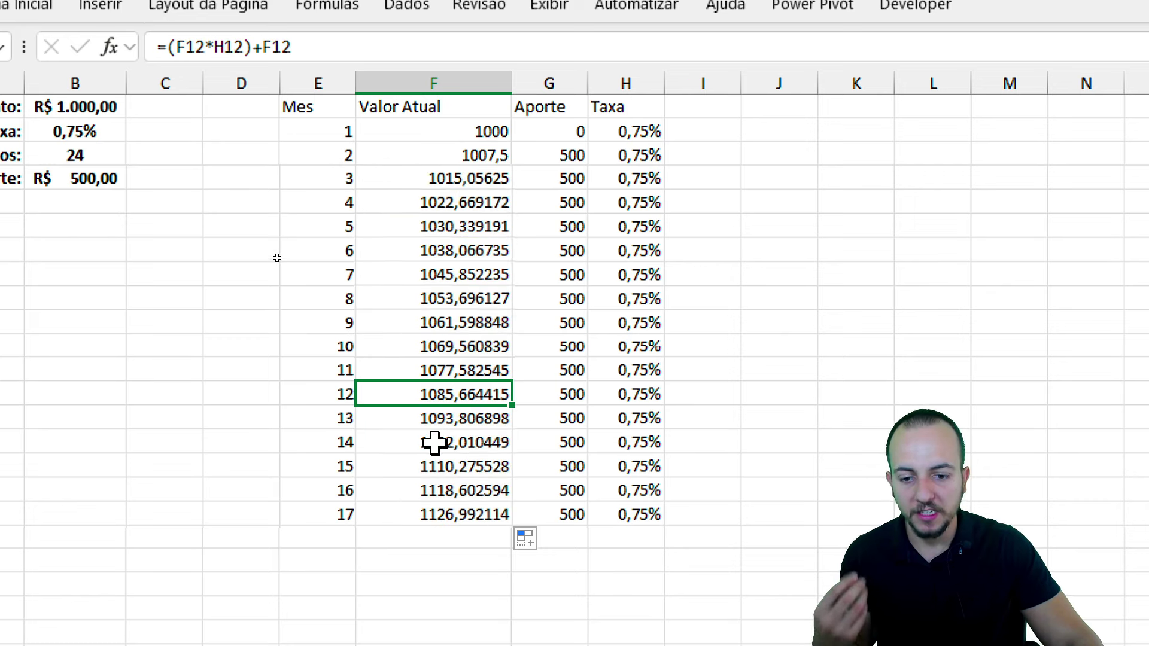
left_click(443, 442)
left_click(651, 301)
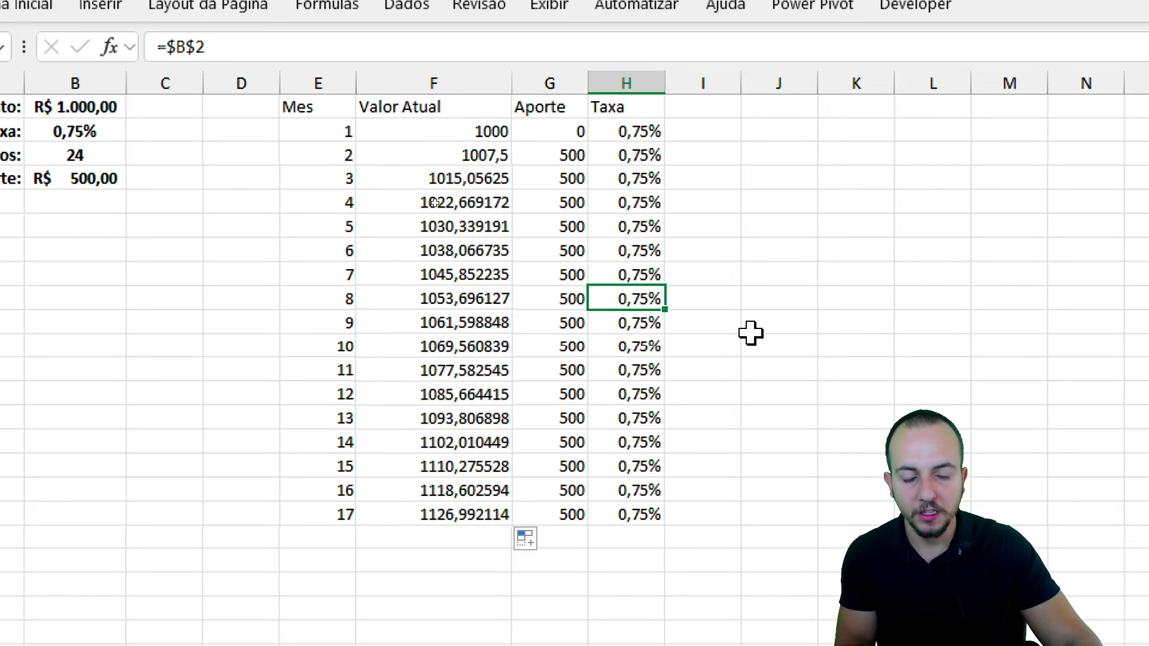
Step: Delete the copied results for months 3–17, keeping only month 2's formula
left_click(482, 177)
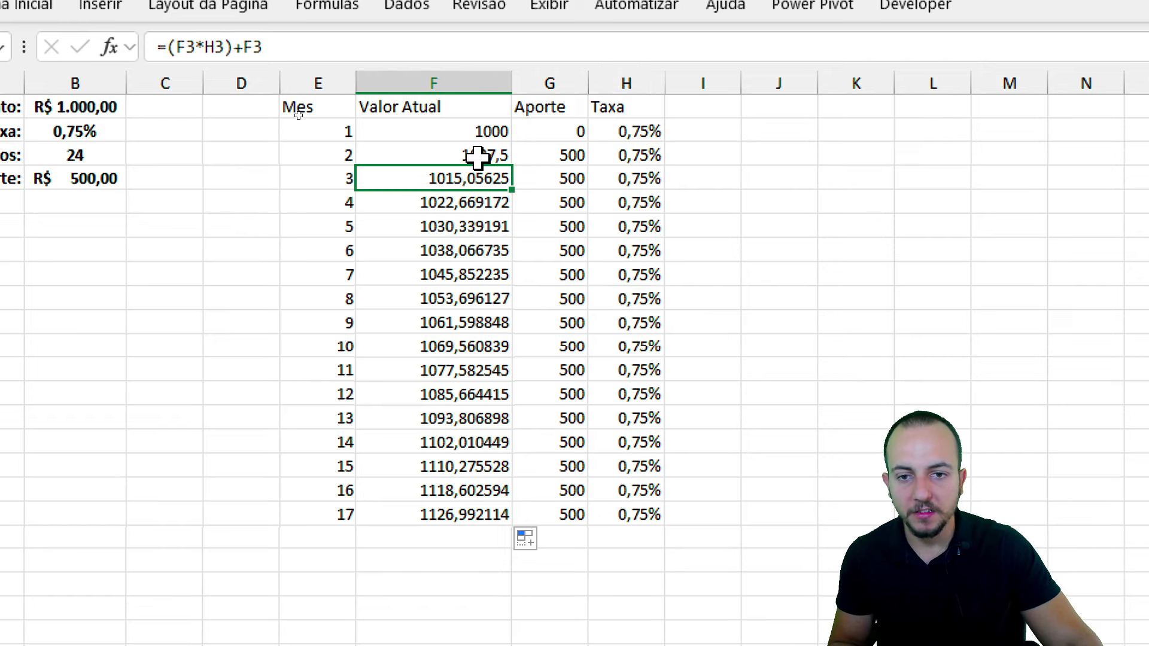
left_click(479, 156)
left_click_drag(449, 180, 487, 509)
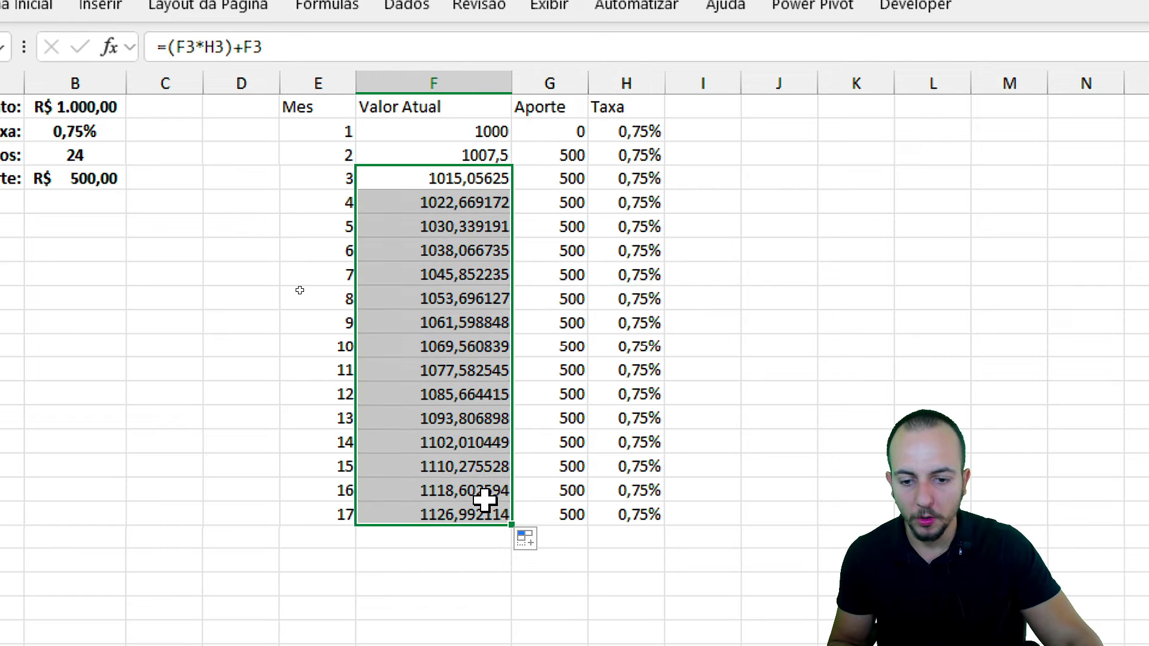
key("Delete")
left_click(458, 156)
Step: Change the month 2 Valor Atual formula to =(F2*H2)+F2+G3
double_click(449, 156)
type("+")
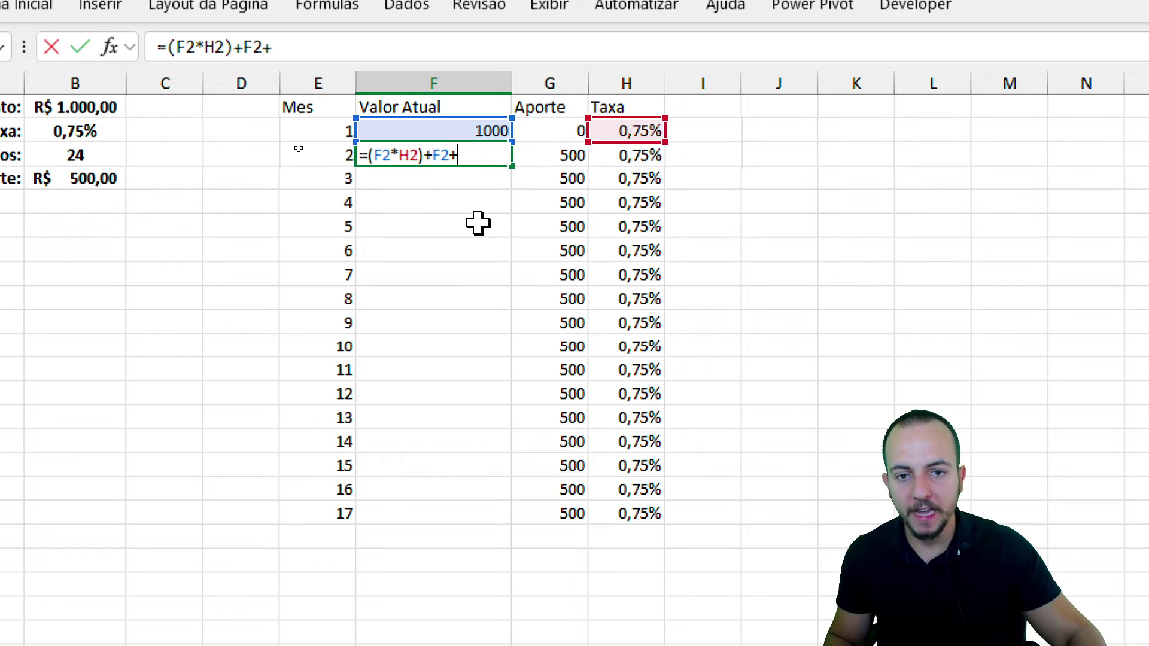
left_click(536, 155)
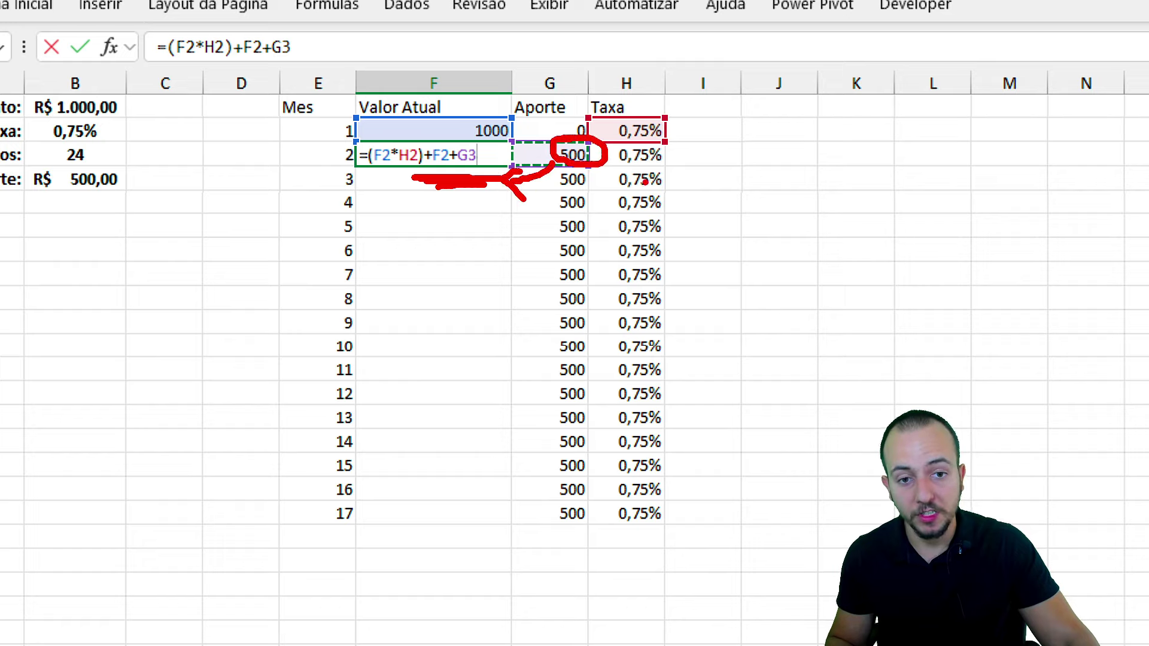
left_click_drag(628, 162, 687, 191)
key("ctrl+z")
left_click_drag(632, 133, 623, 136)
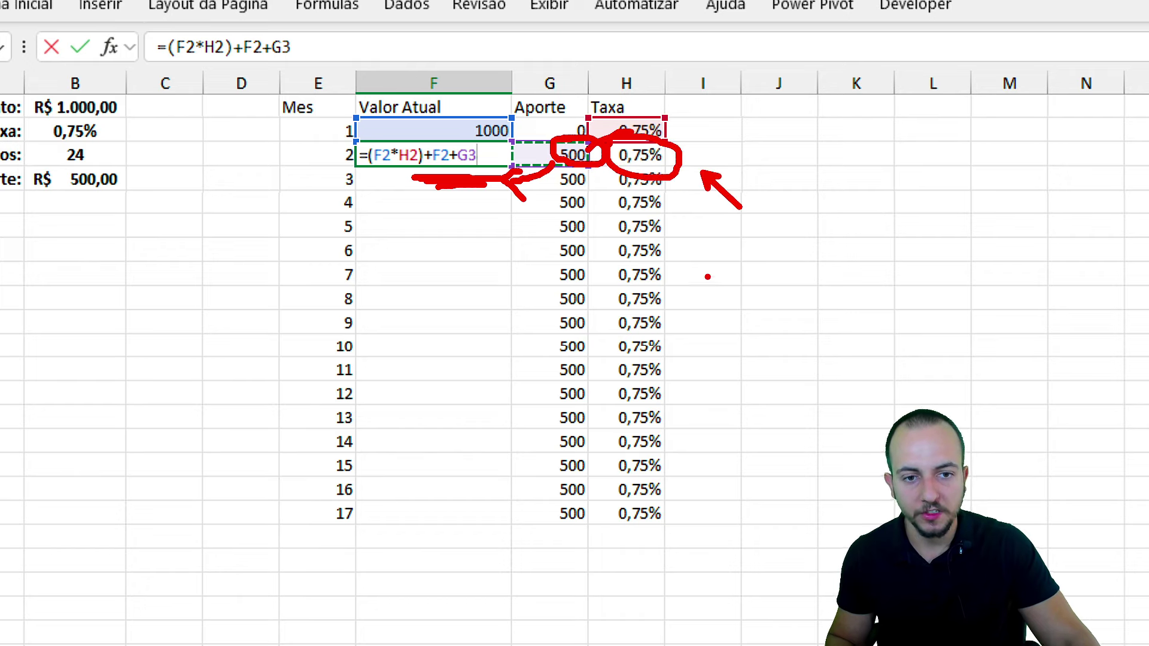
key("Escape")
key("Return")
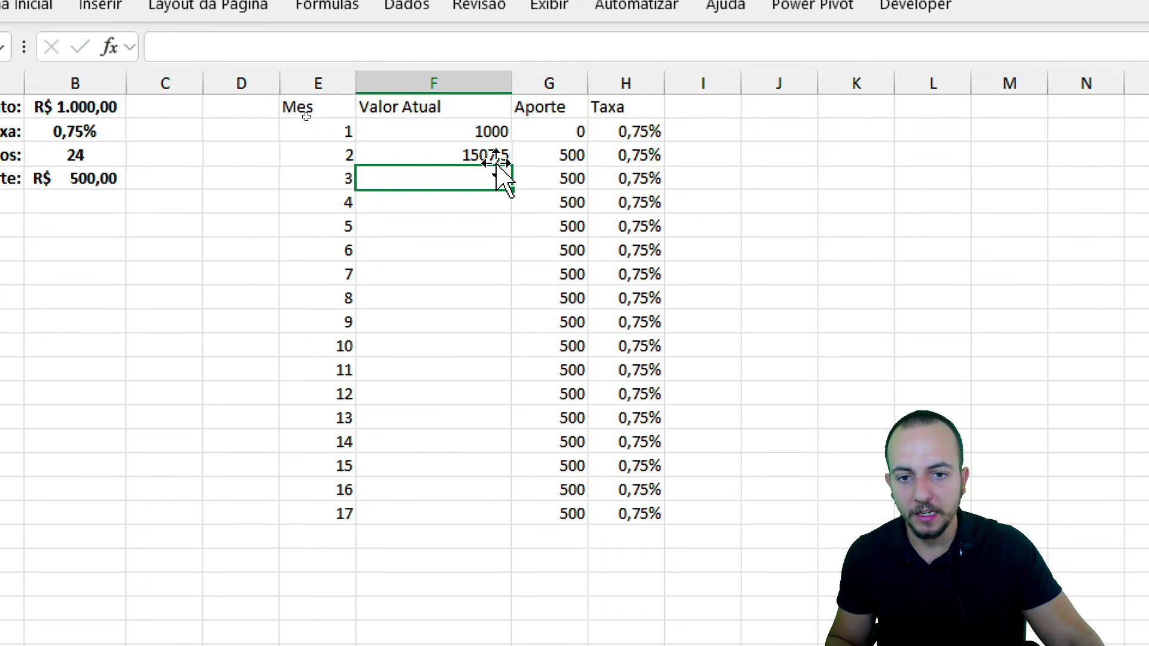
Step: Fill the formula down to month 17, reaching 9593,133026, then select the Valor Atual and Aporte values
left_click(497, 158)
left_click_drag(512, 166, 499, 520)
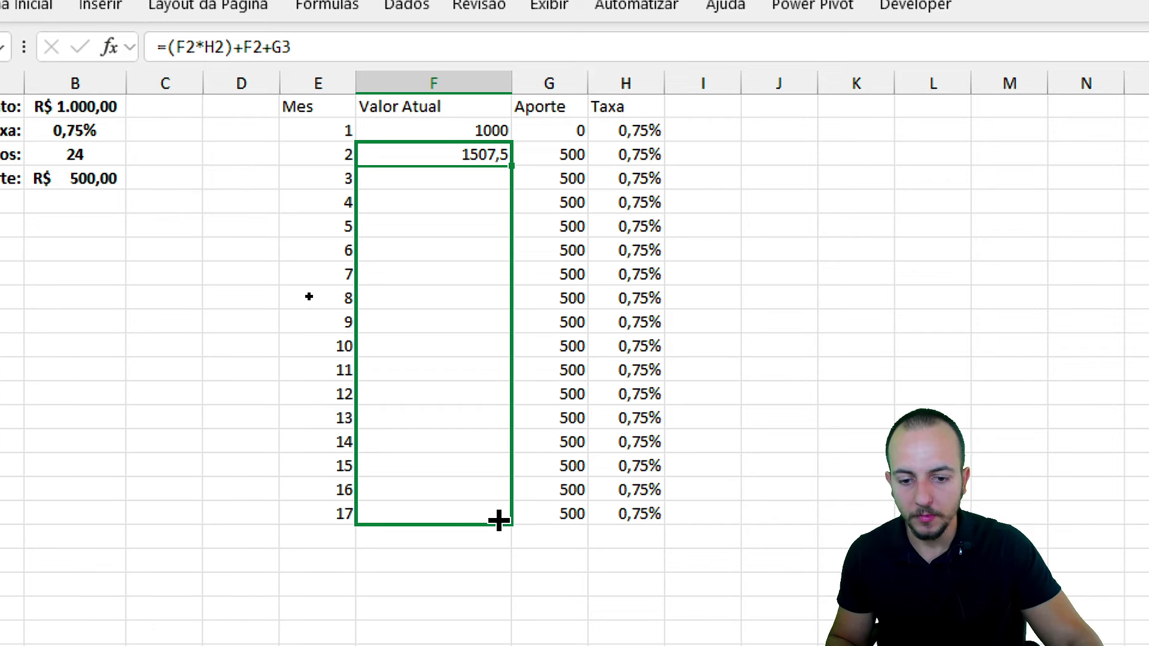
mouse_move(487, 130)
left_mouse_down()
mouse_move(462, 507)
mouse_move(528, 511)
left_mouse_up()
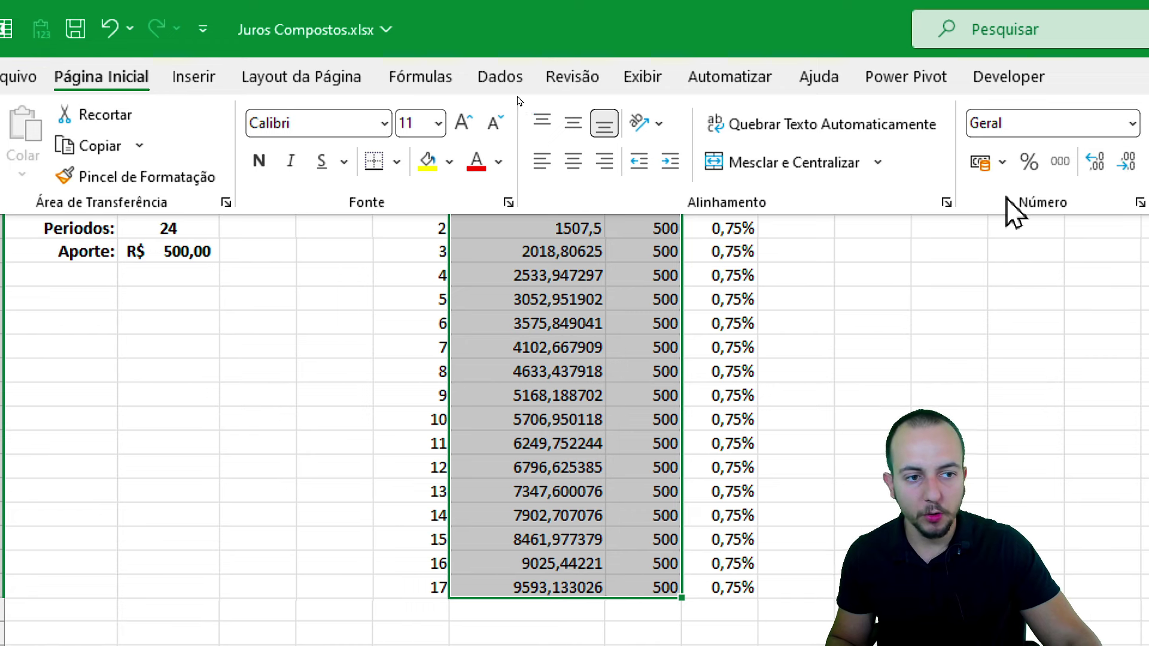
Step: Format Valor Atual and Aporte as R$ accounting amounts and resize their columns
left_click(977, 162)
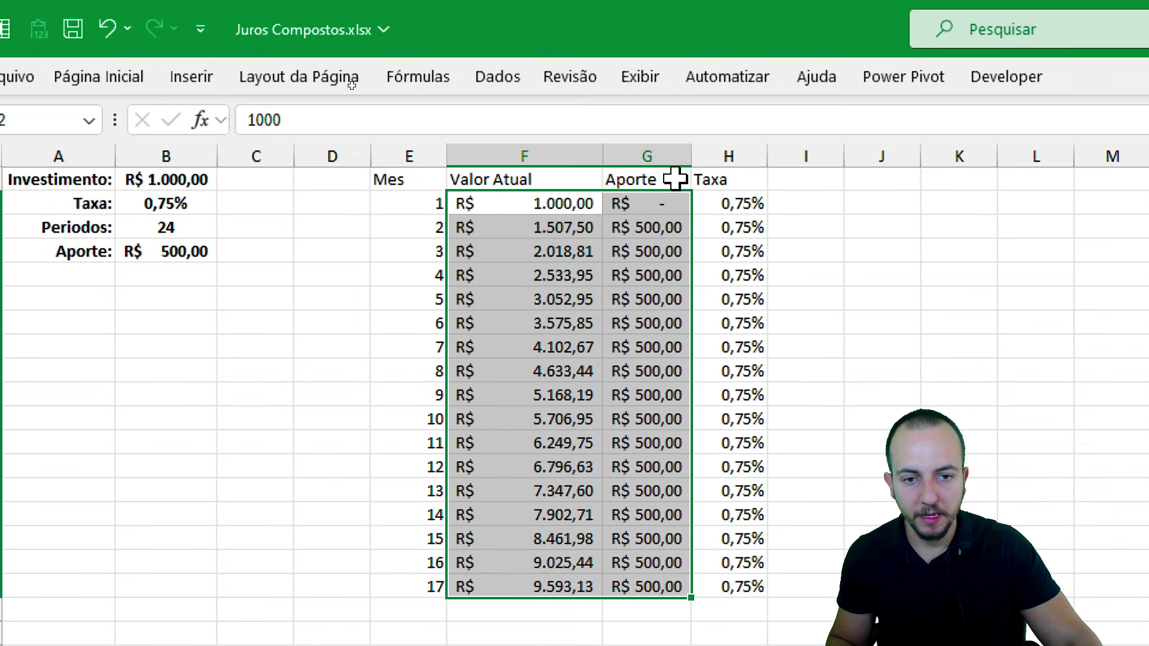
mouse_move(664, 156)
left_mouse_down()
mouse_move(569, 153)
mouse_move(608, 152)
left_mouse_up()
left_click(680, 296)
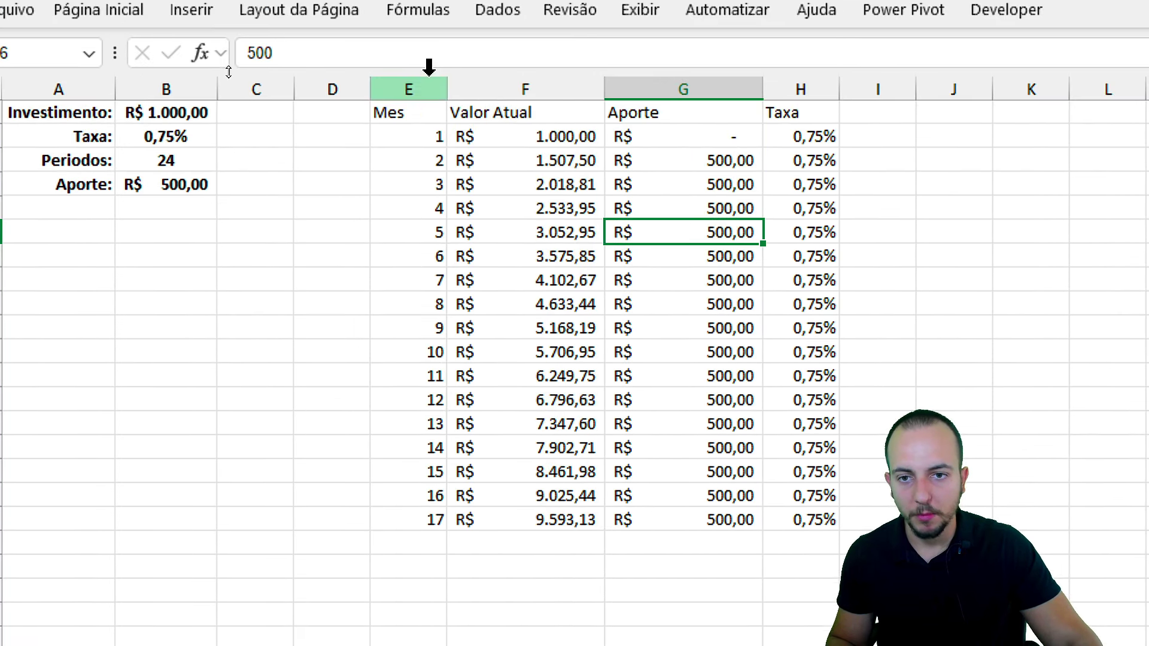
Step: Give columns E to H one equal wider width and centre the table contents
mouse_move(406, 95)
left_mouse_down()
mouse_move(841, 132)
mouse_move(802, 99)
left_mouse_up()
left_click_drag(605, 97, 608, 97)
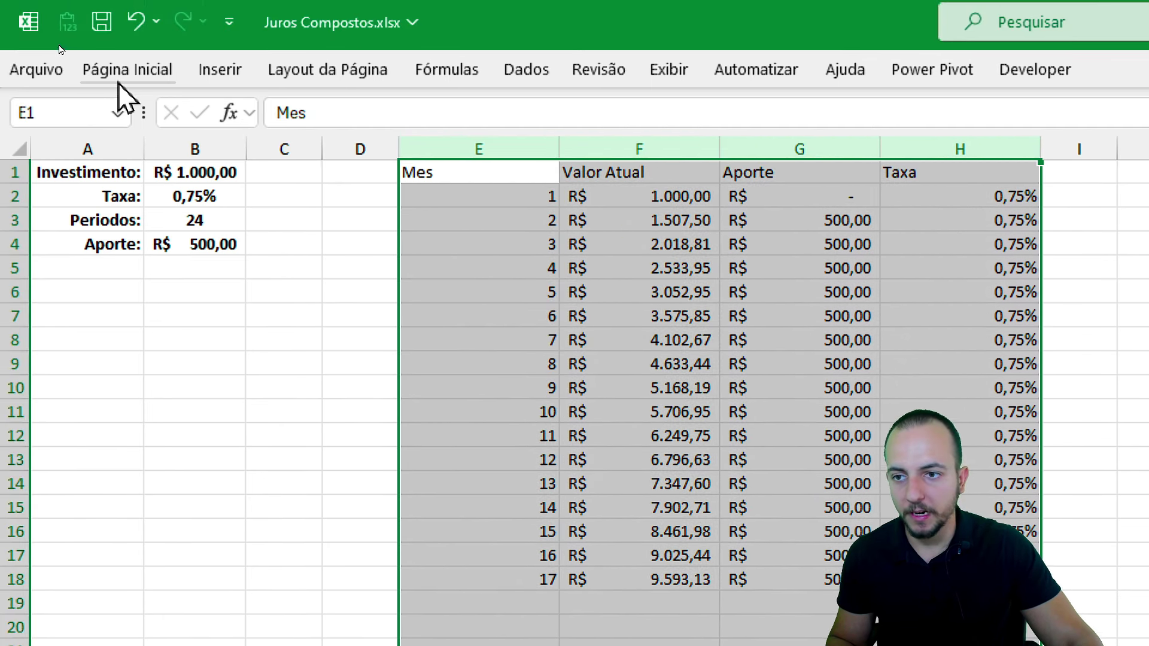
left_click(123, 34)
left_click(602, 119)
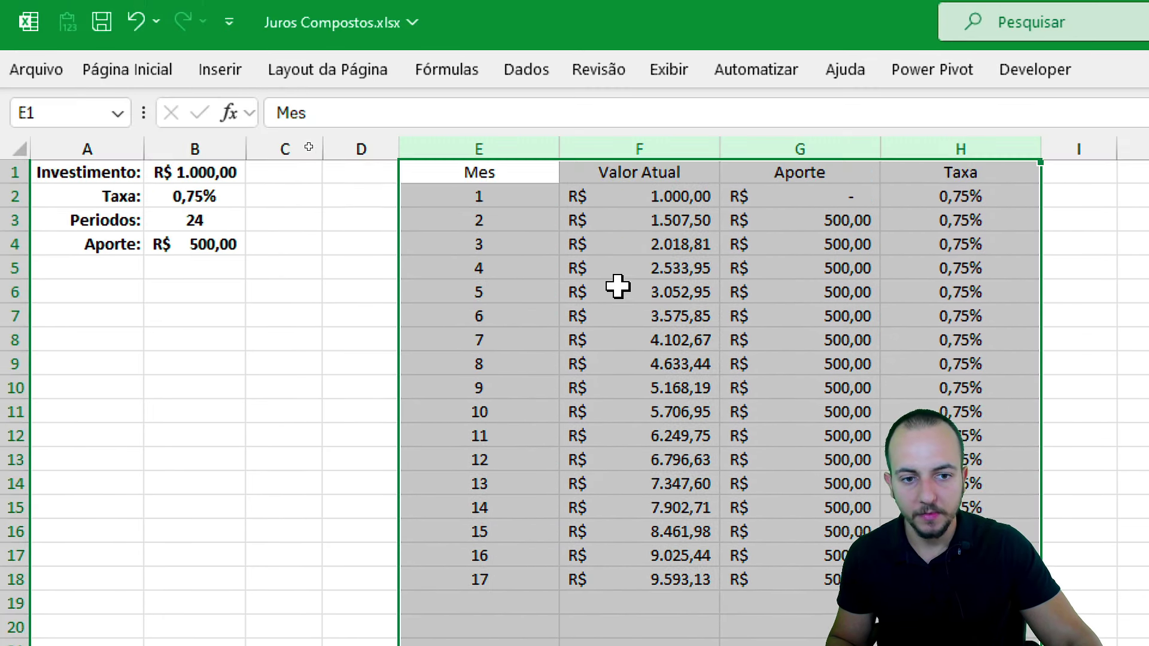
left_click(623, 316)
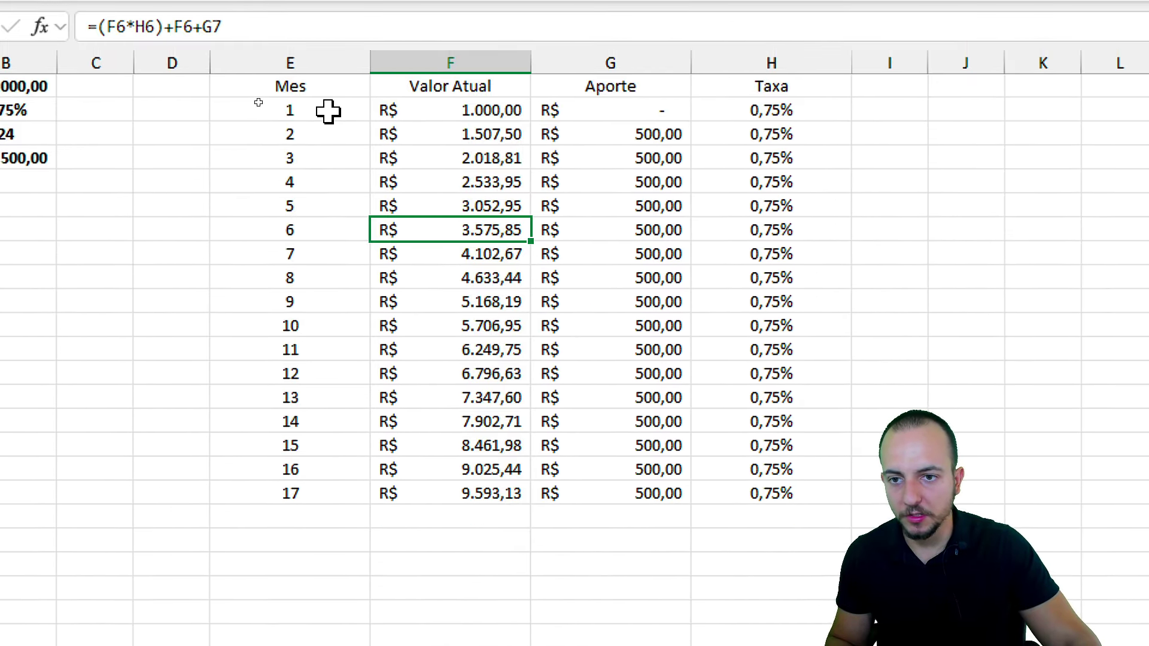
left_click(313, 110)
Step: Change the first month number to 0
key("shift+space")
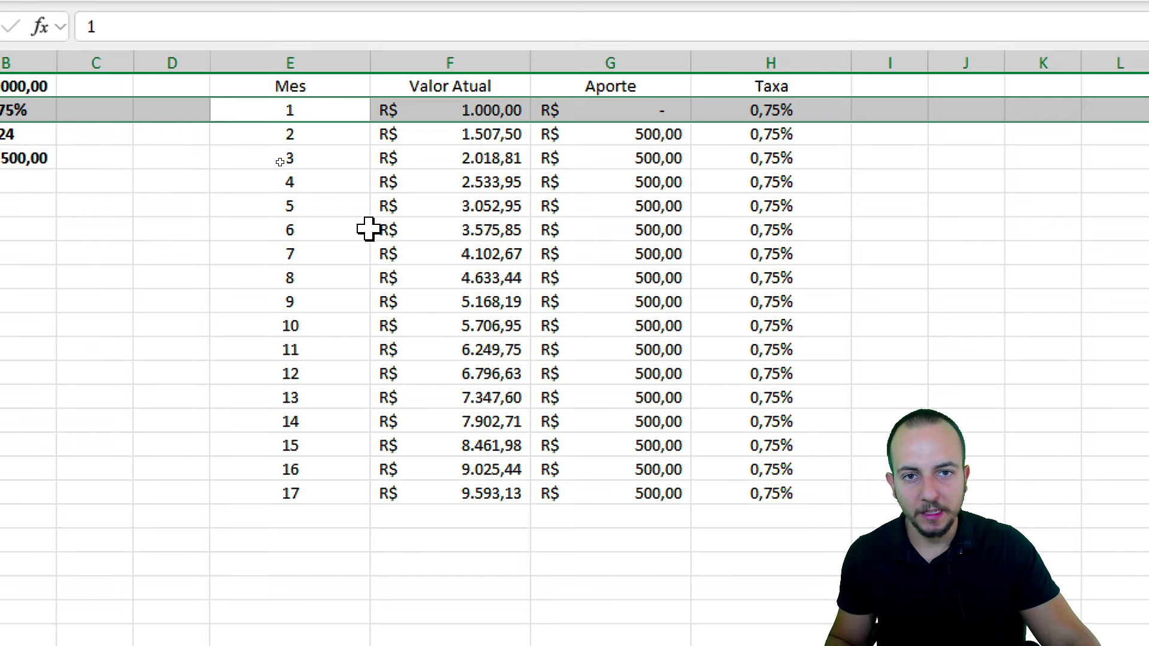
left_click(328, 107)
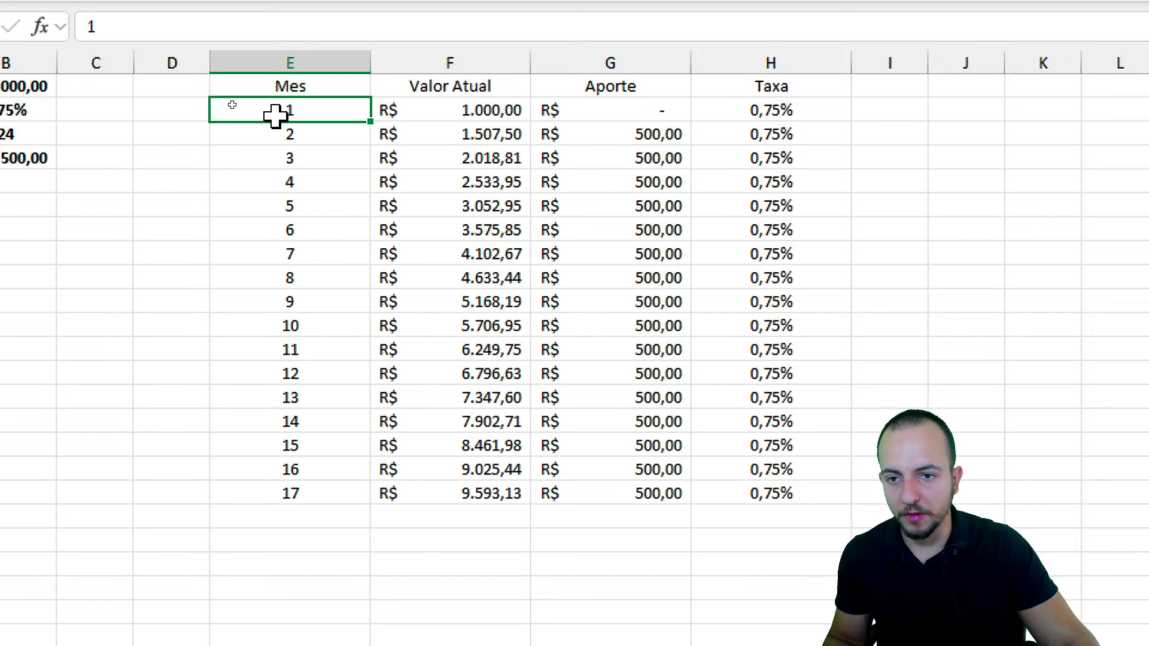
type("0")
key("Return")
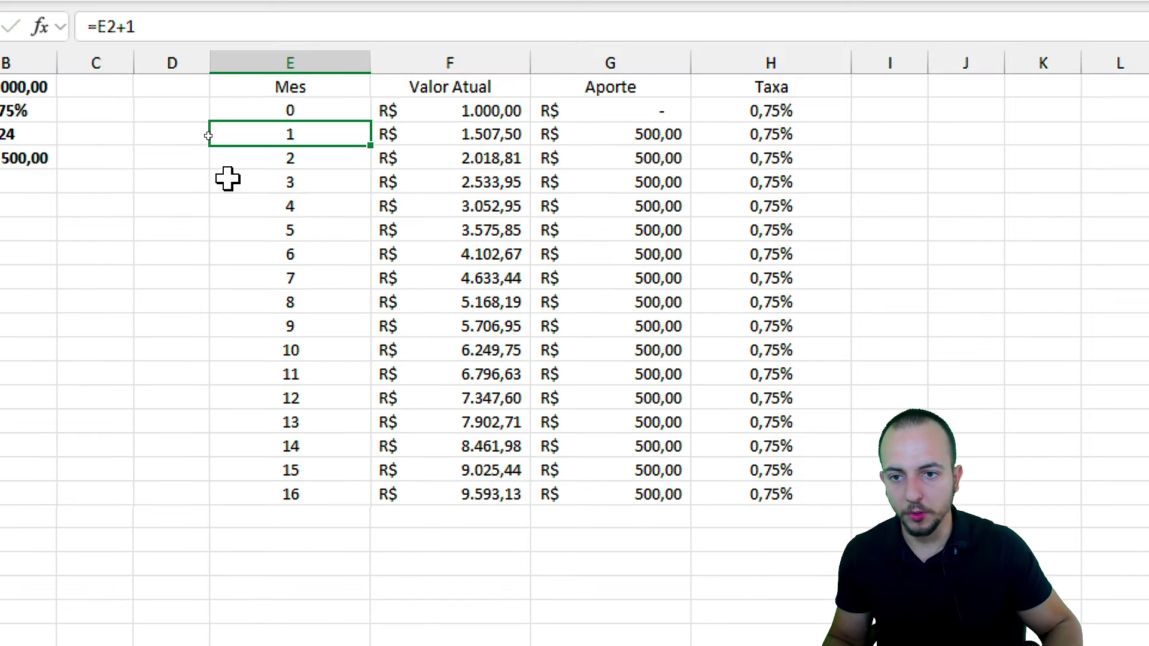
key("Up")
key("Down")
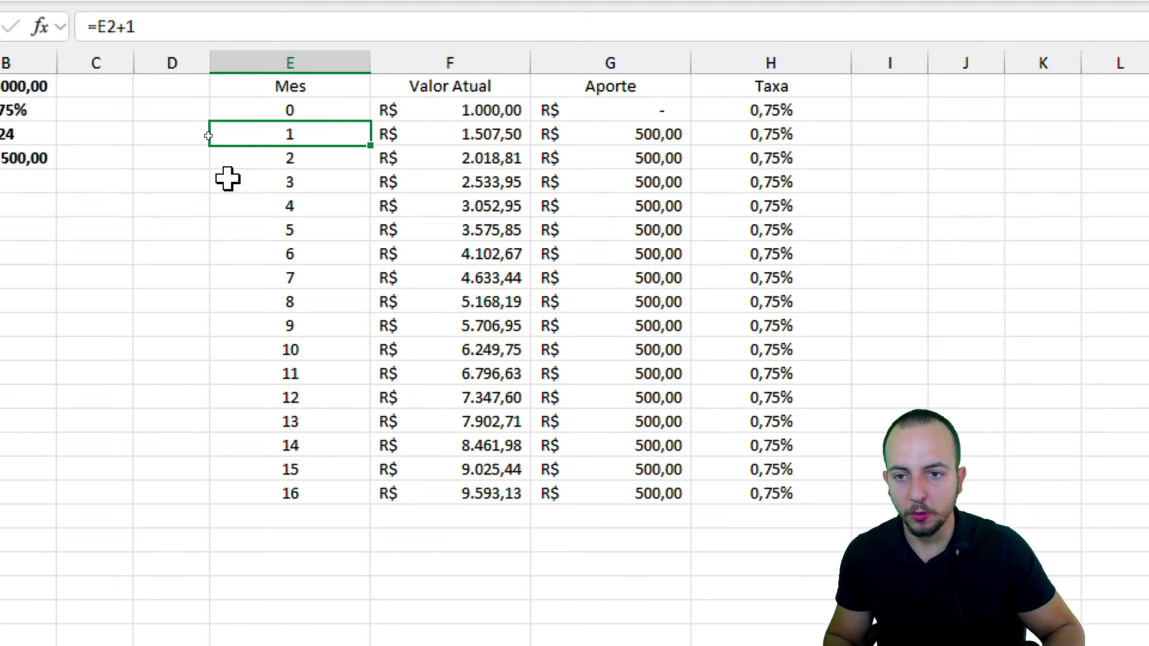
key("shift+space")
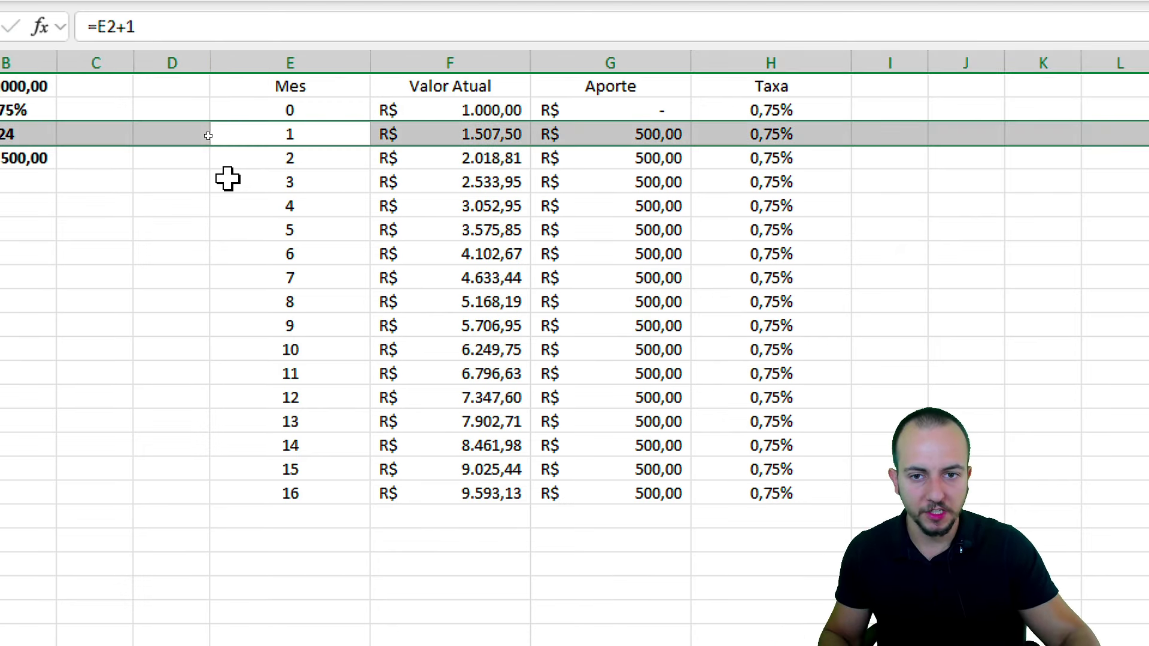
Step: Extend the table's last row down so the months run through 24
left_click(315, 310)
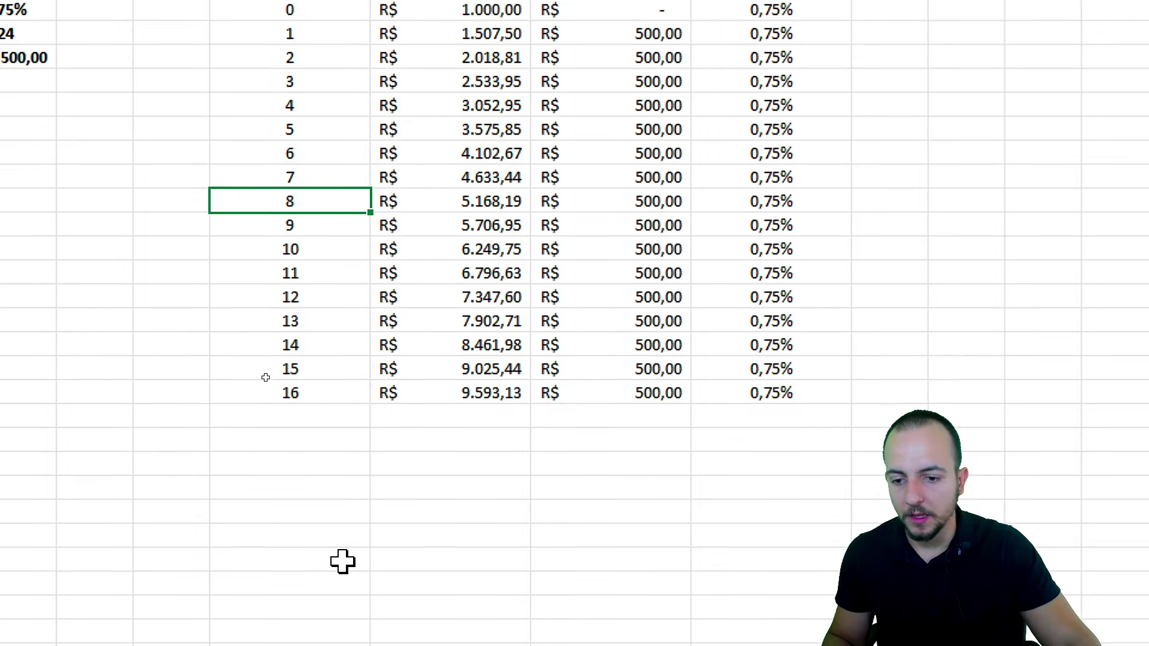
left_click(335, 395)
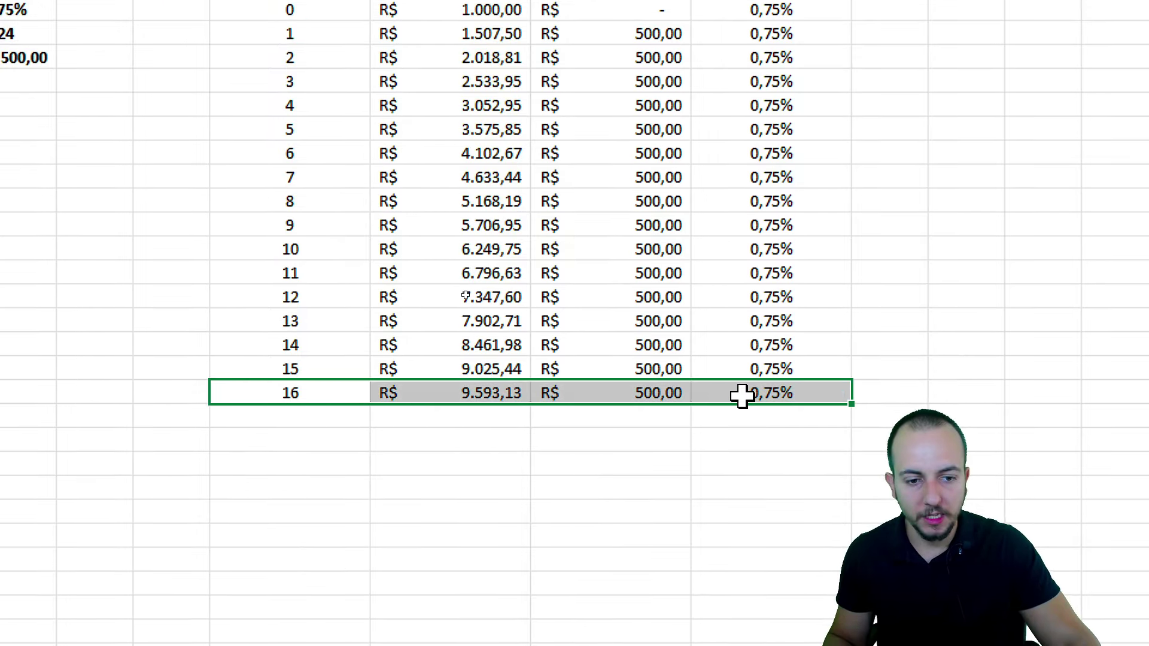
left_click_drag(366, 395, 850, 395)
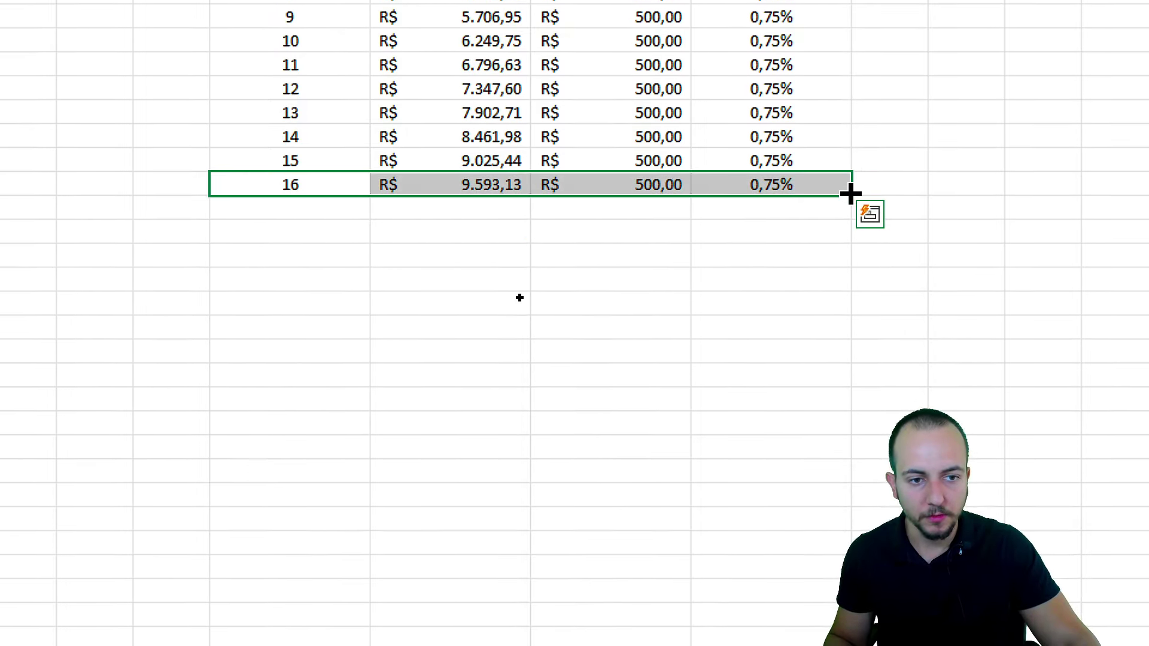
mouse_move(850, 196)
left_mouse_down()
mouse_move(859, 339)
mouse_move(842, 386)
left_mouse_up()
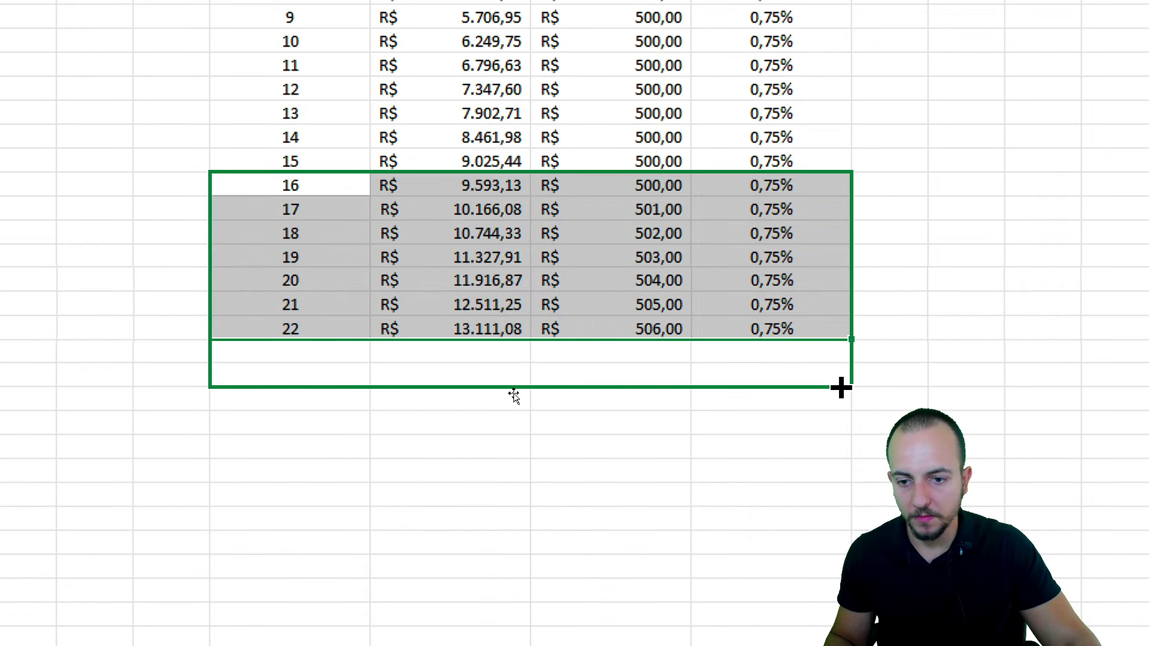
left_click(281, 376)
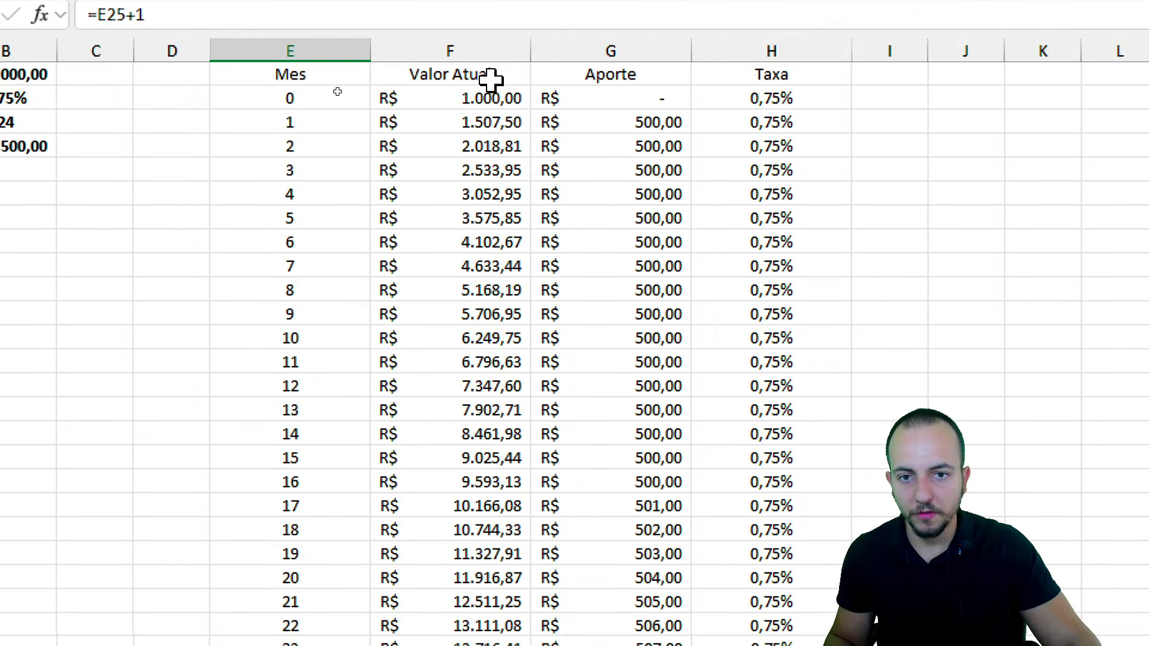
Step: Check the table values and select the month 24 row ending at R$ 14.327,29
left_click(472, 100)
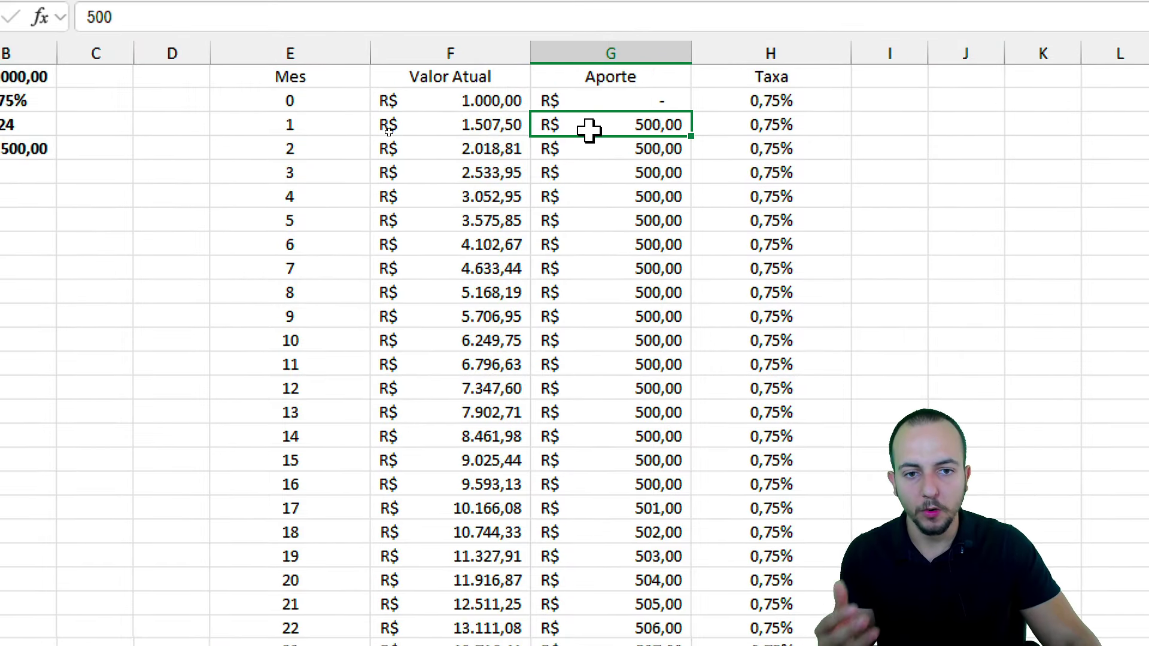
left_click_drag(591, 126, 605, 367)
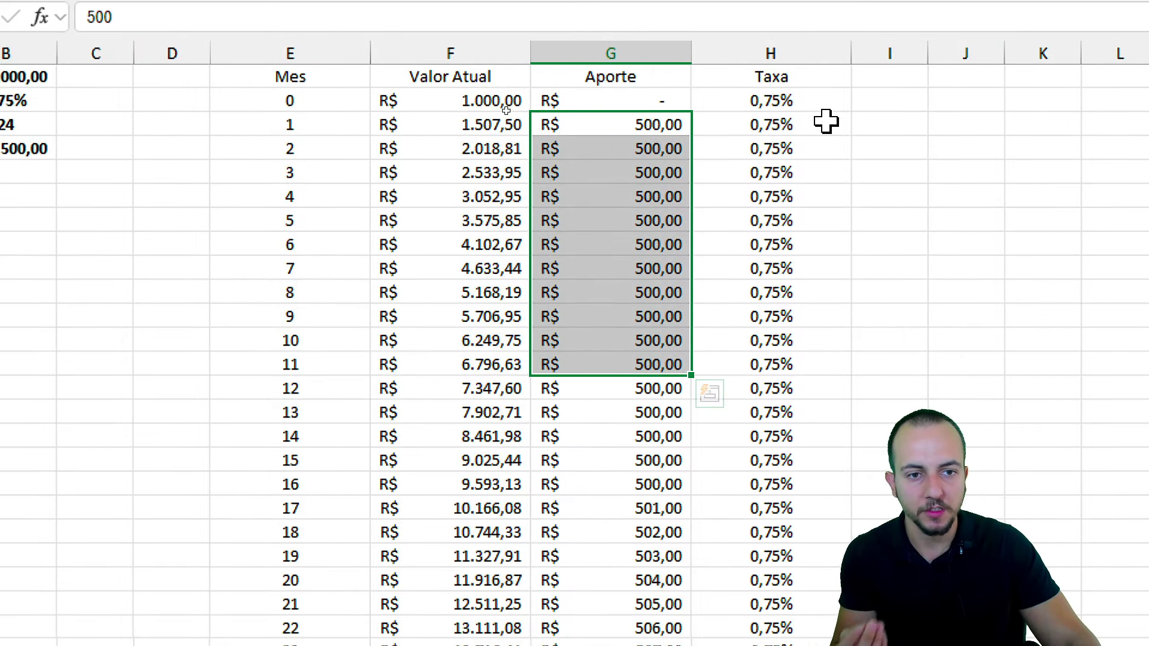
left_click(790, 103)
scroll(538, 551, "down", 5)
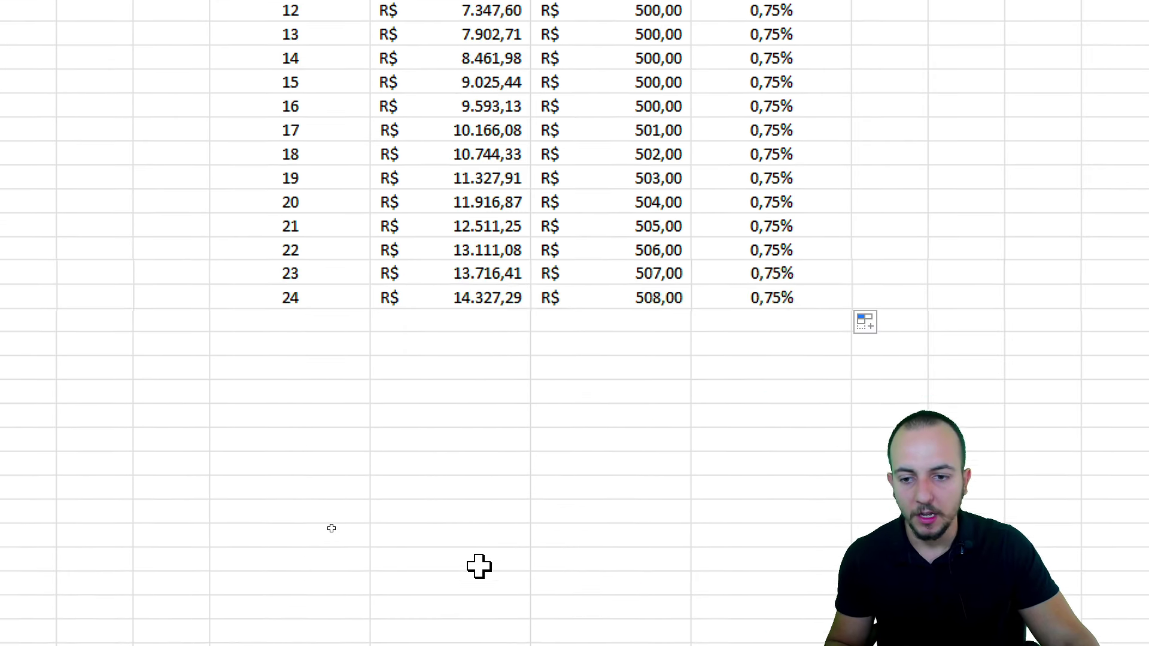
left_click(444, 287)
key("shift+space")
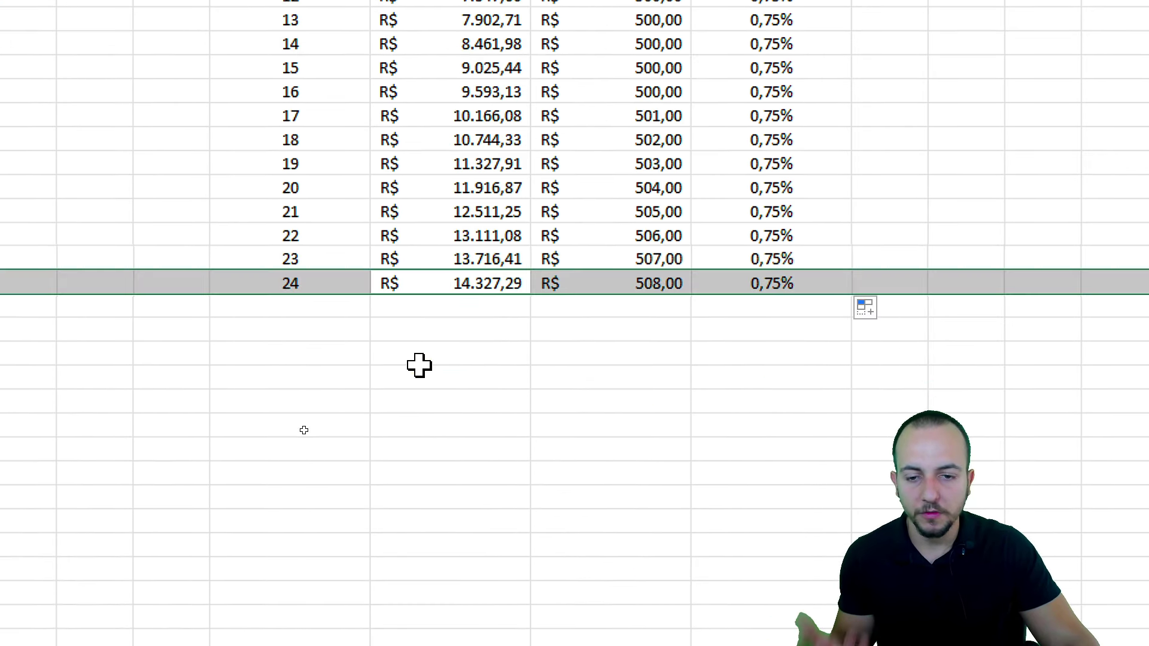
Step: Set the month 2 Aporte to =G3 so it repeats the previous month's value
left_click(421, 352)
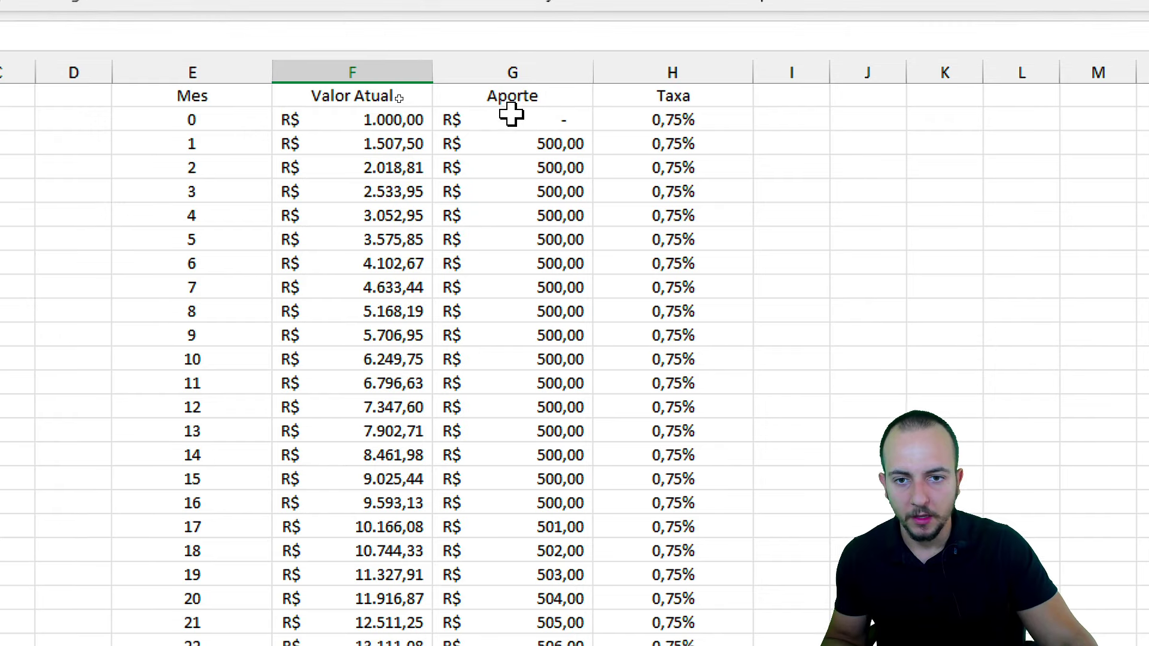
left_click(513, 117)
left_click(528, 146)
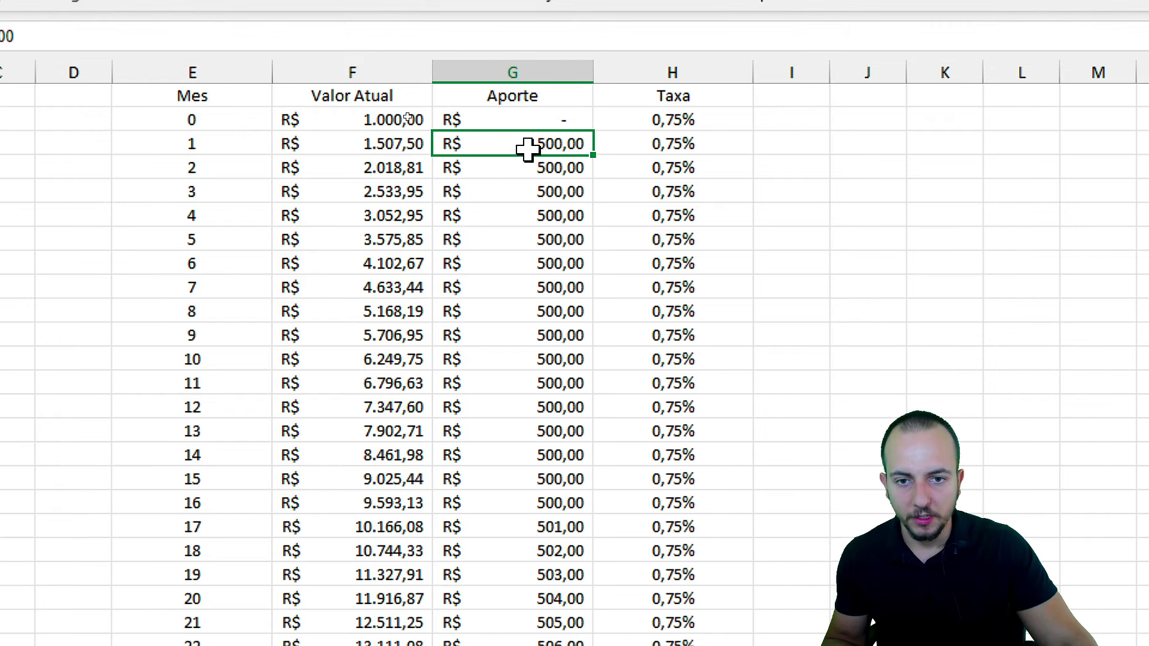
left_click(533, 169)
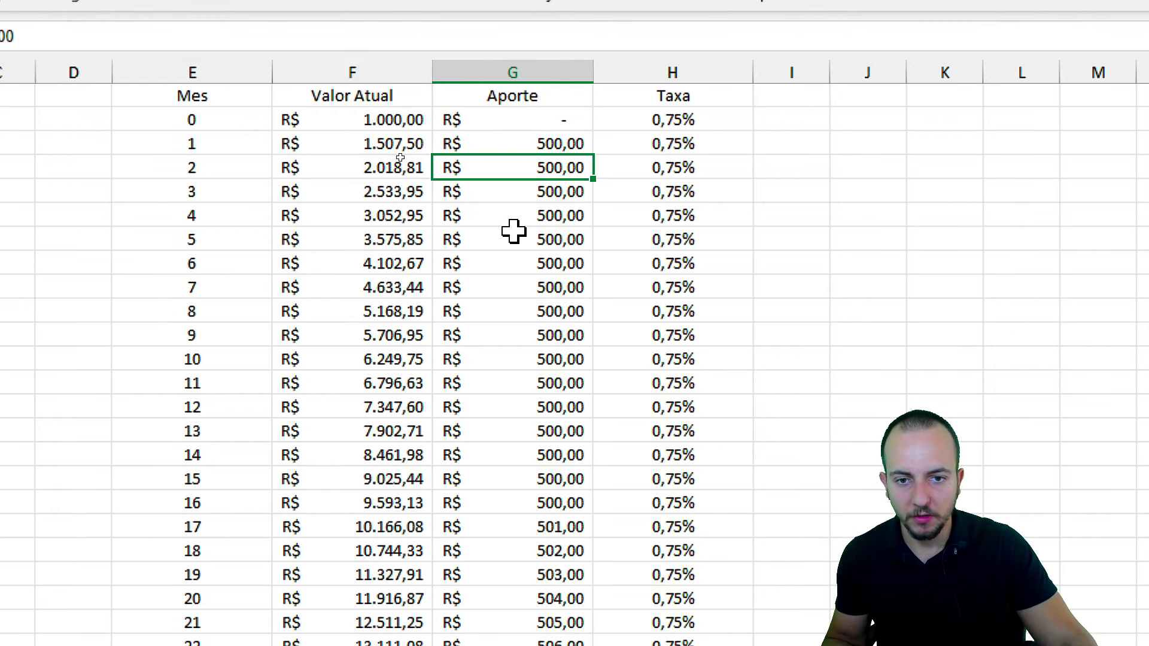
type("=")
left_click(542, 136)
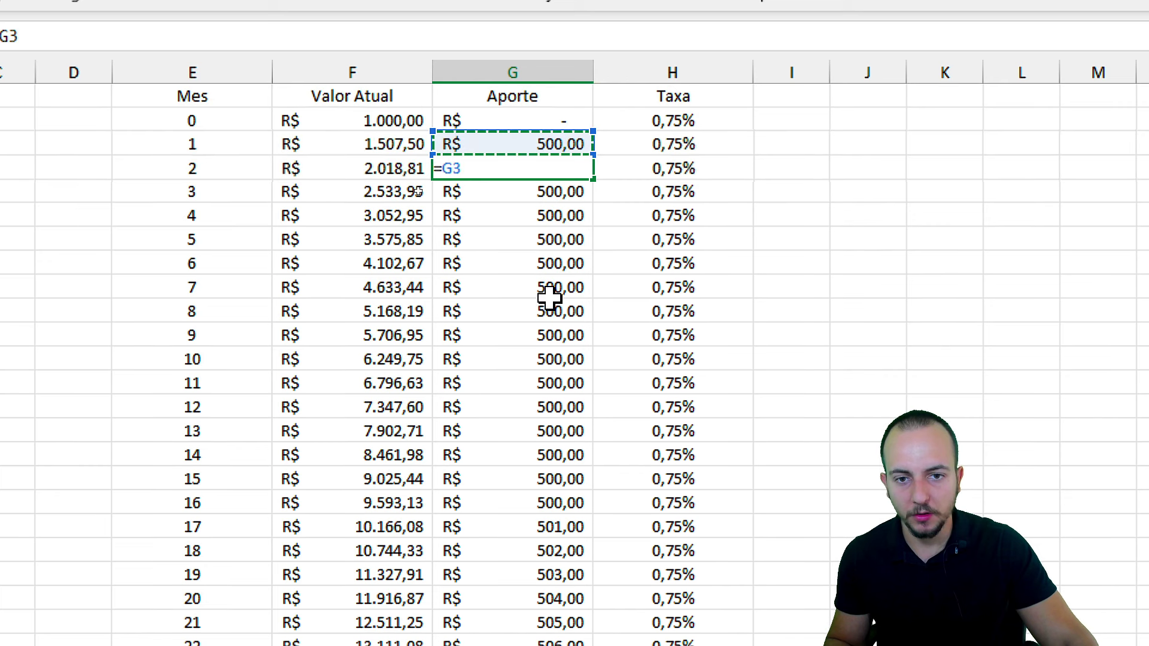
key("Return")
Step: Fill the Aporte formula down through month 24, giving 500,00 every month
left_click(577, 169)
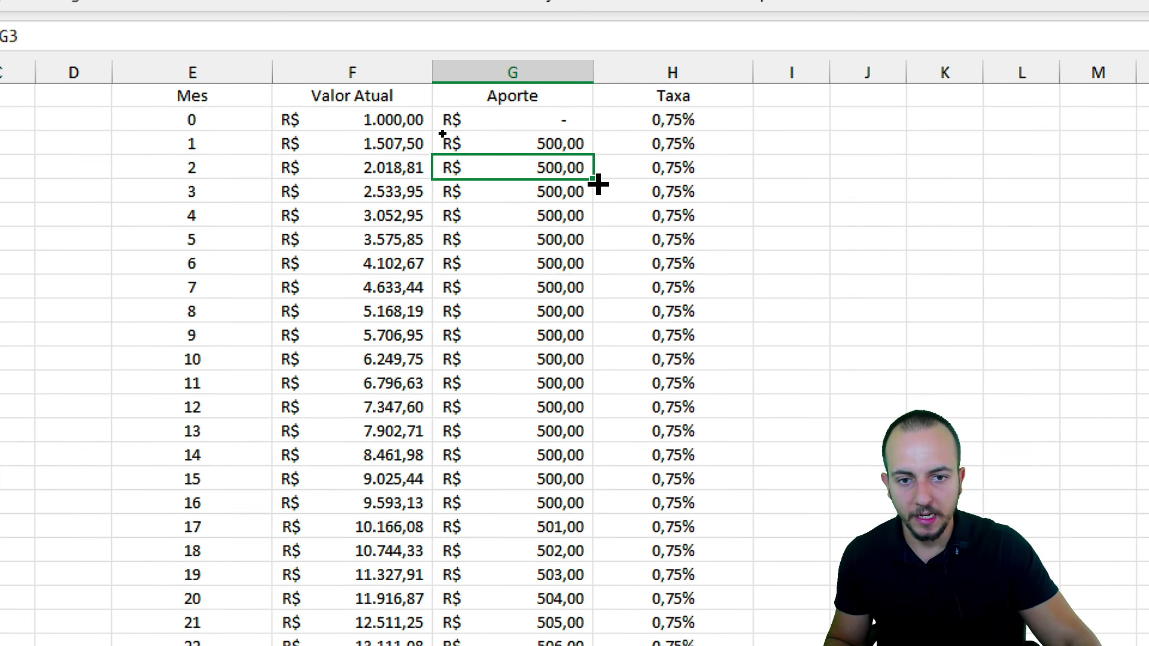
left_click_drag(598, 184, 574, 533)
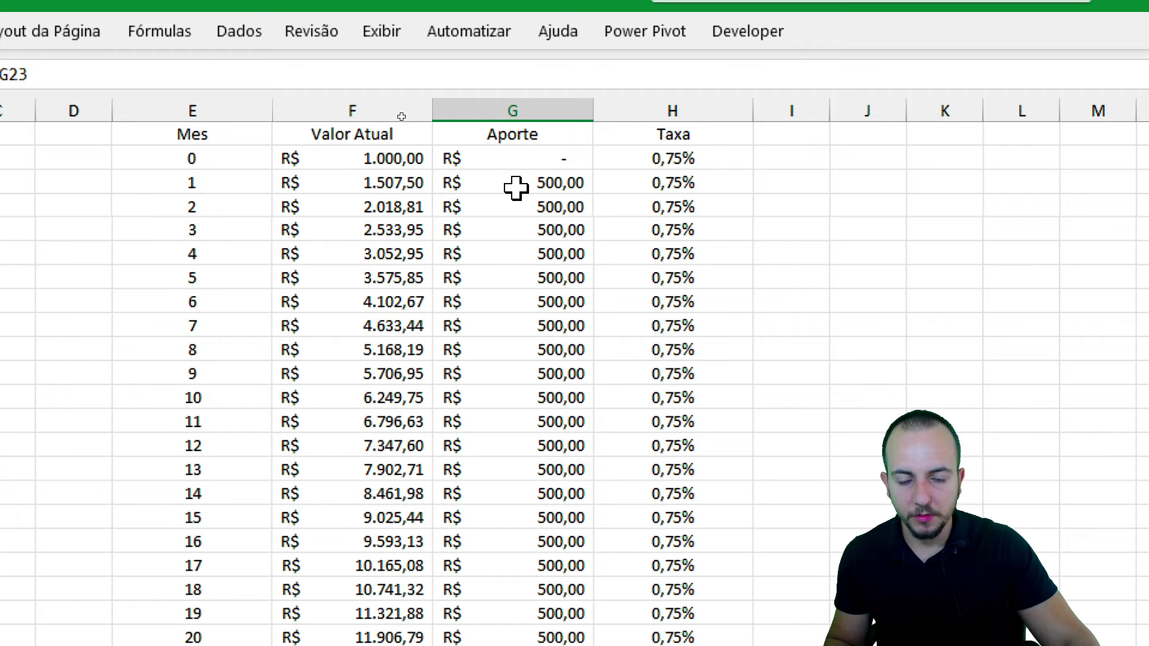
left_click(539, 176)
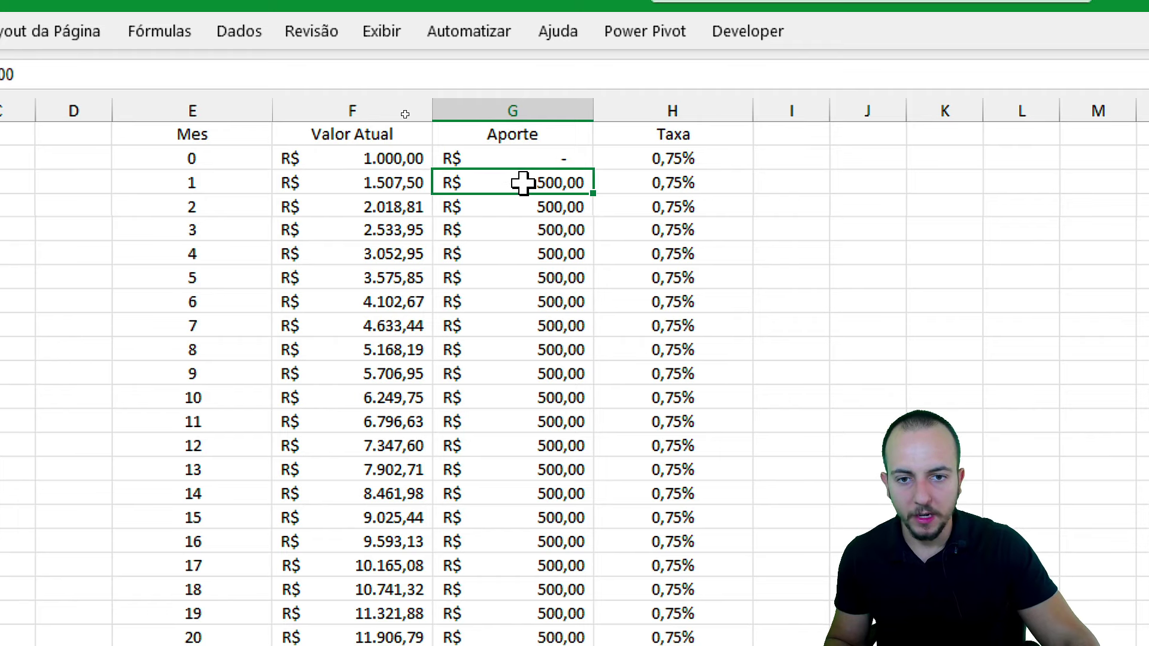
left_click_drag(580, 174, 600, 168)
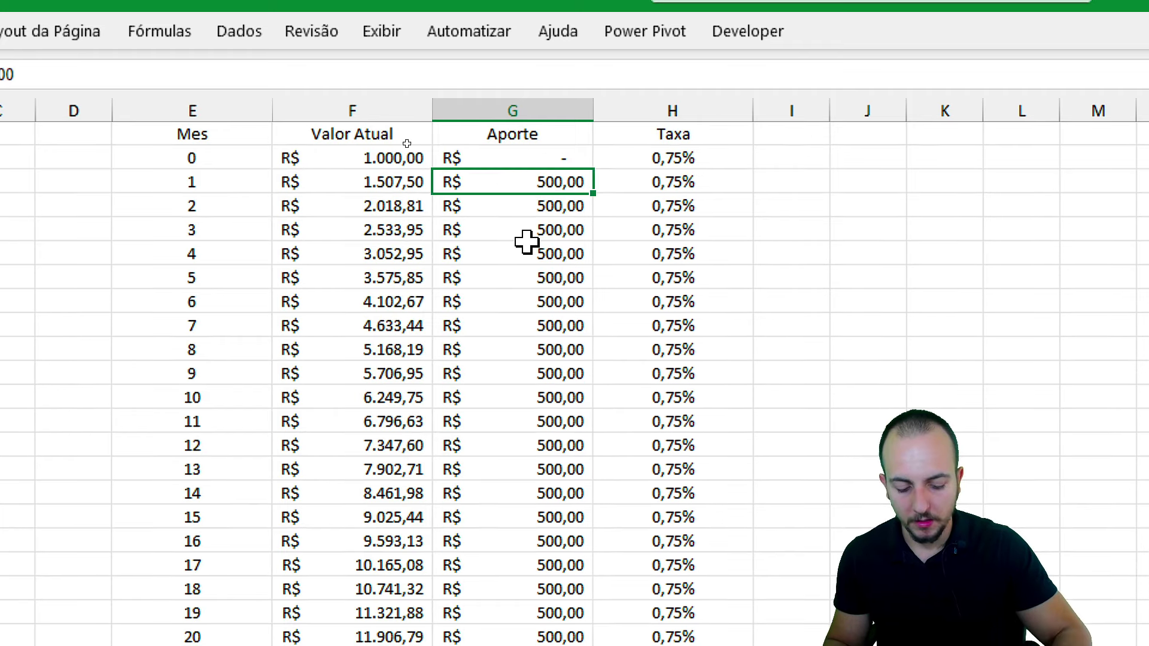
Step: Link month 1's Aporte to the Aporte input with =B4
type("=")
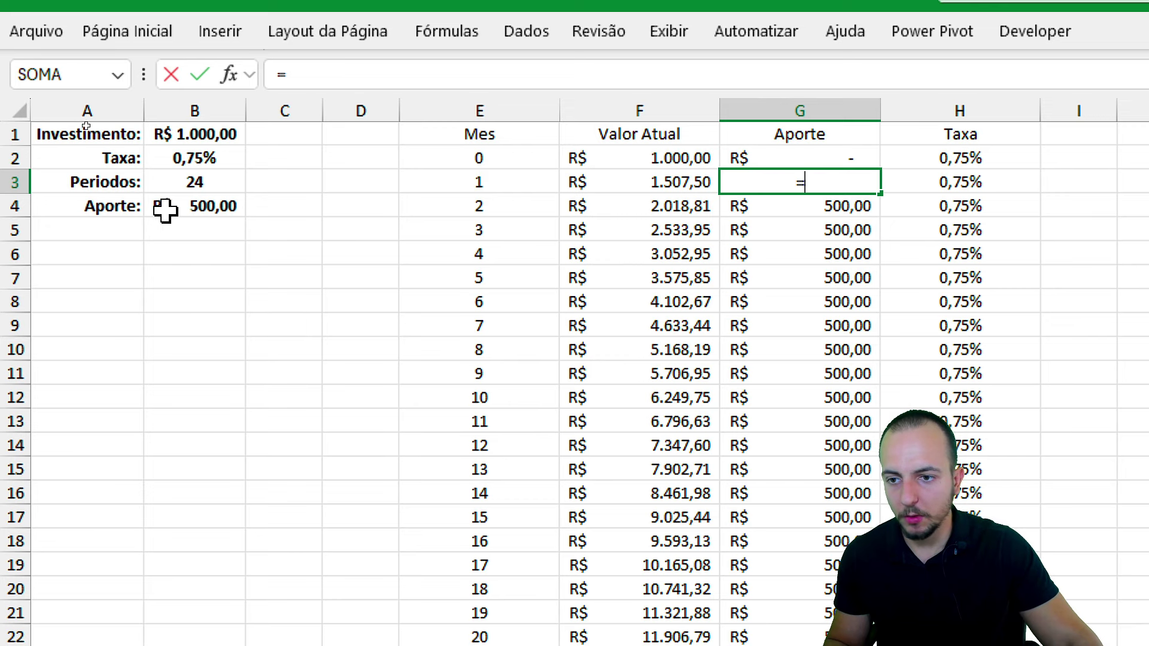
left_click(165, 207)
key("Return")
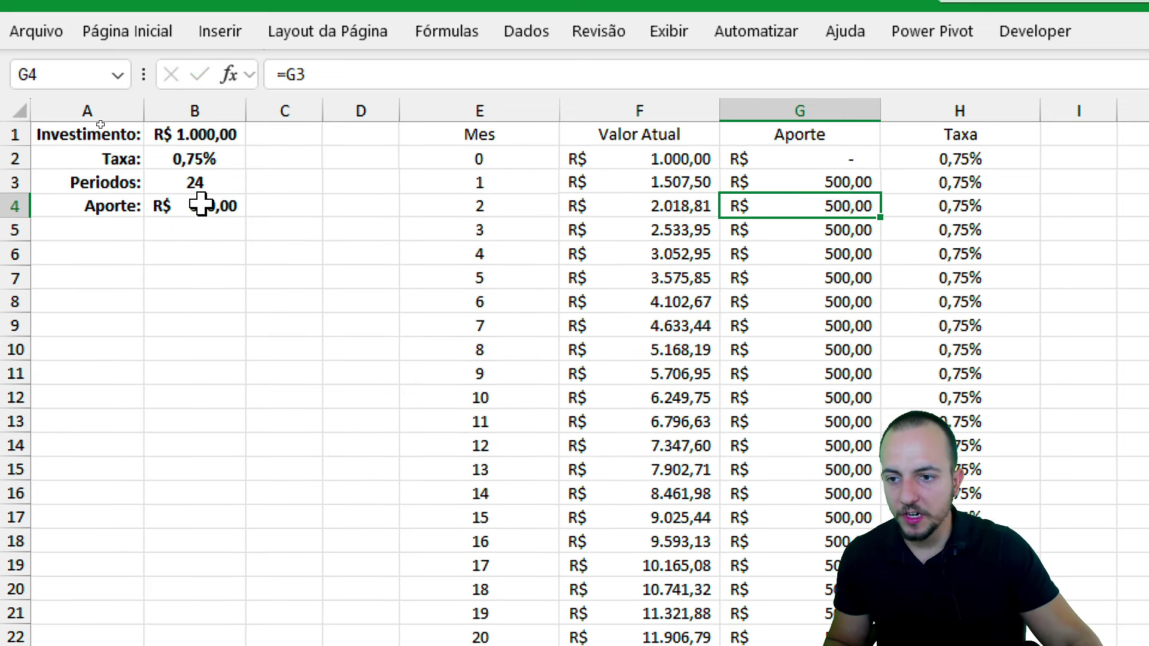
Step: Change the Aporte input from 500 to 1000, recalculating every monthly Aporte
left_click(141, 206)
left_click(203, 209)
key("F2")
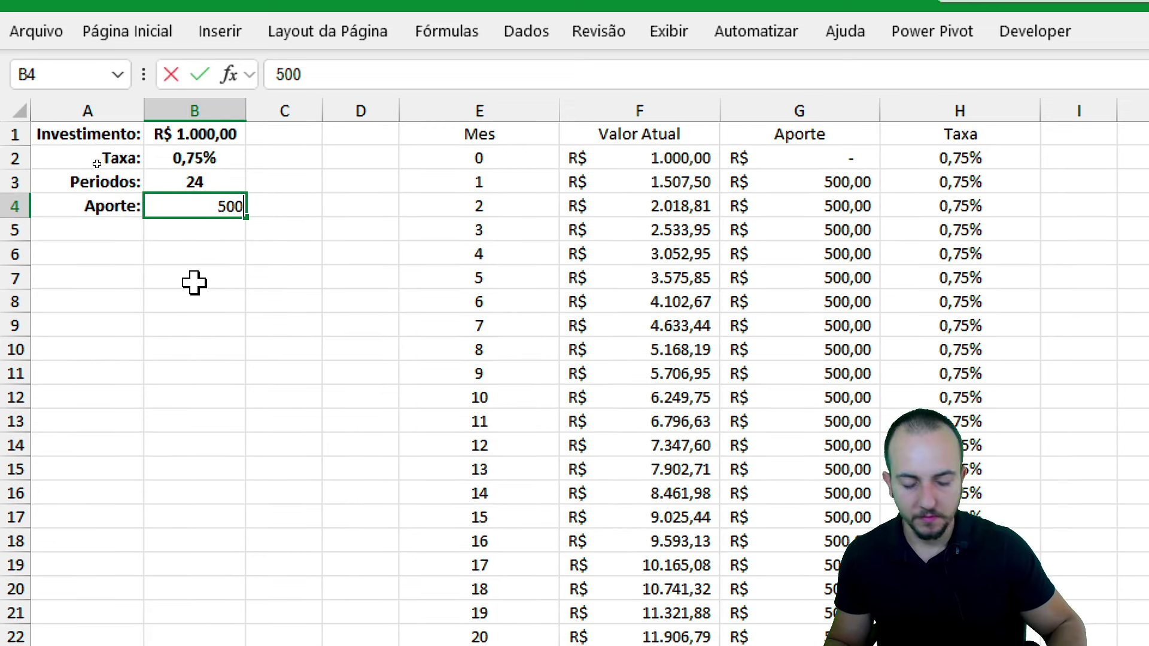
key("BackSpace")
key("BackSpace")
key("BackSpace")
type("1000")
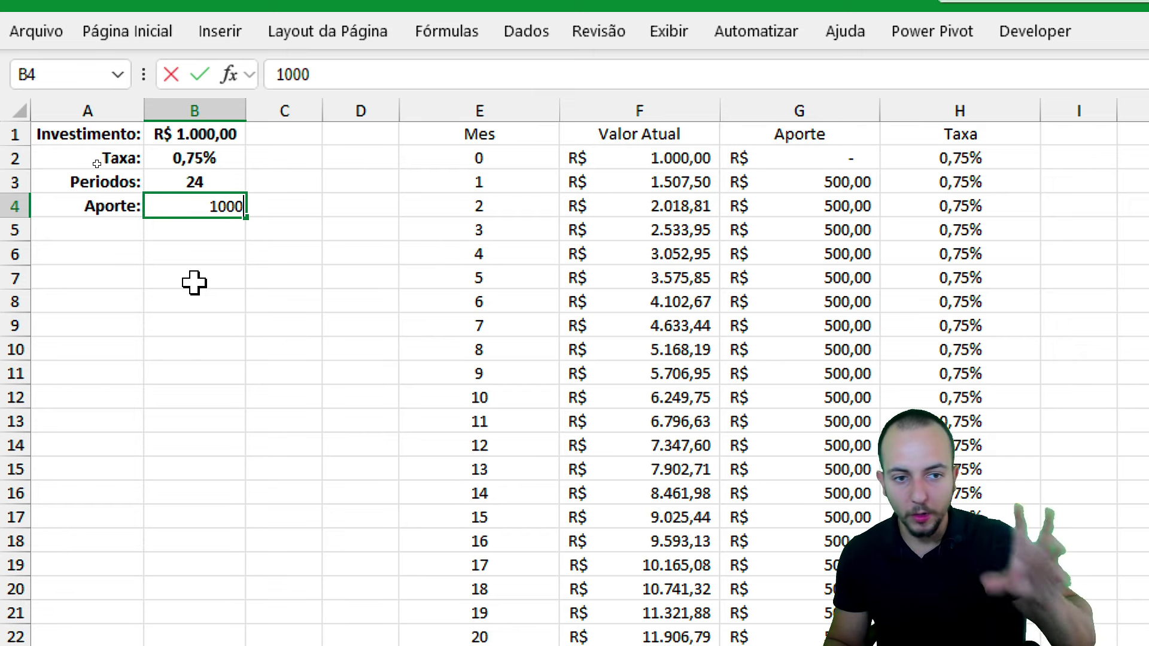
key("ctrl+Return")
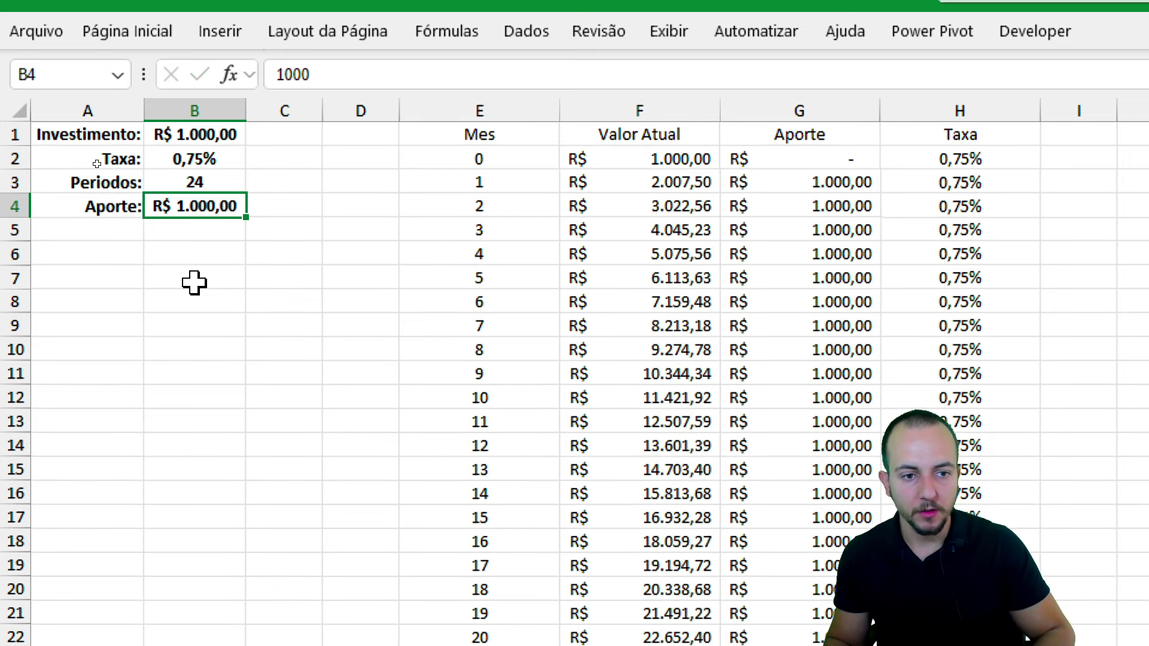
left_click(816, 422)
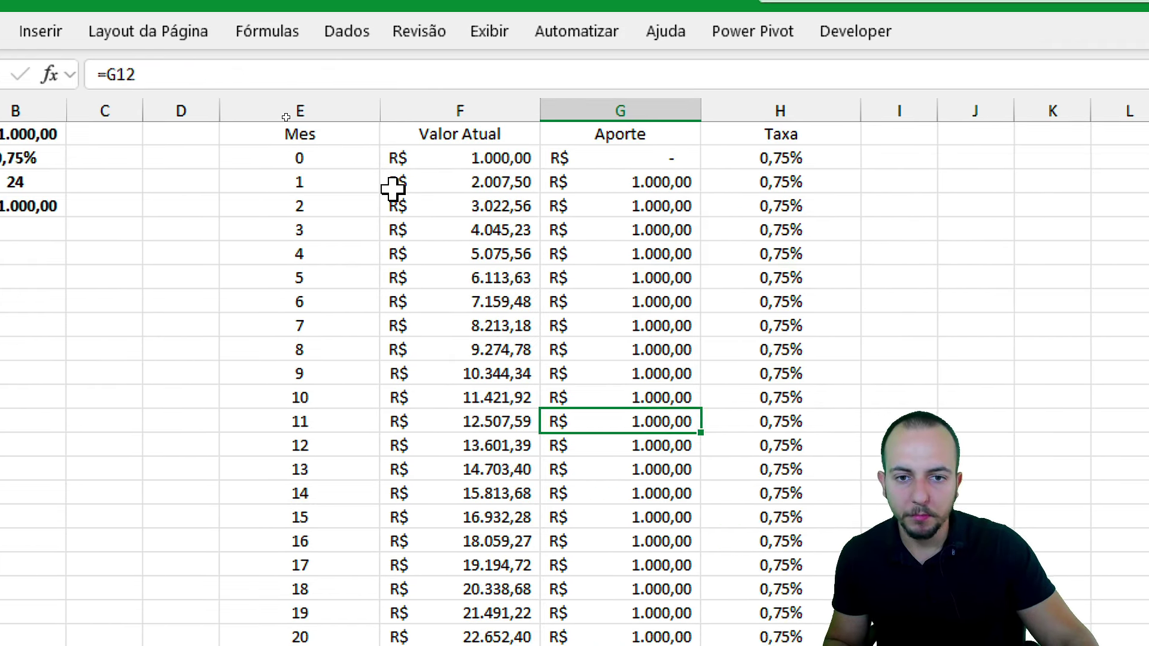
Step: Add a 'Total Aporte' label in cell A7
left_click(943, 138)
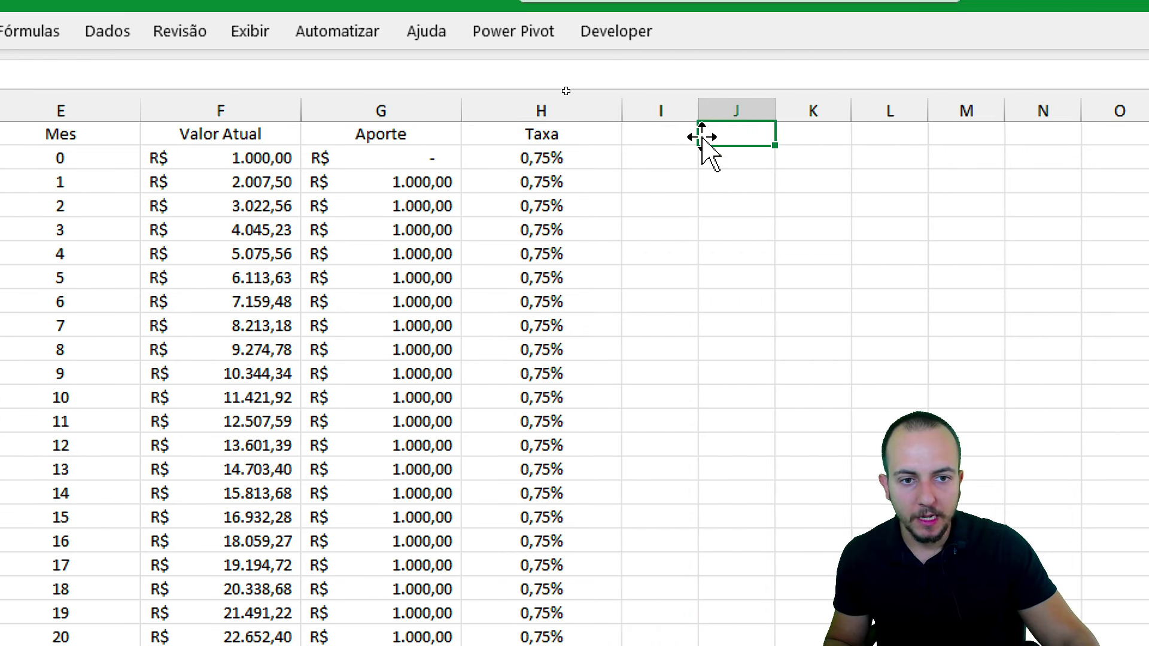
left_click_drag(95, 249, 240, 373)
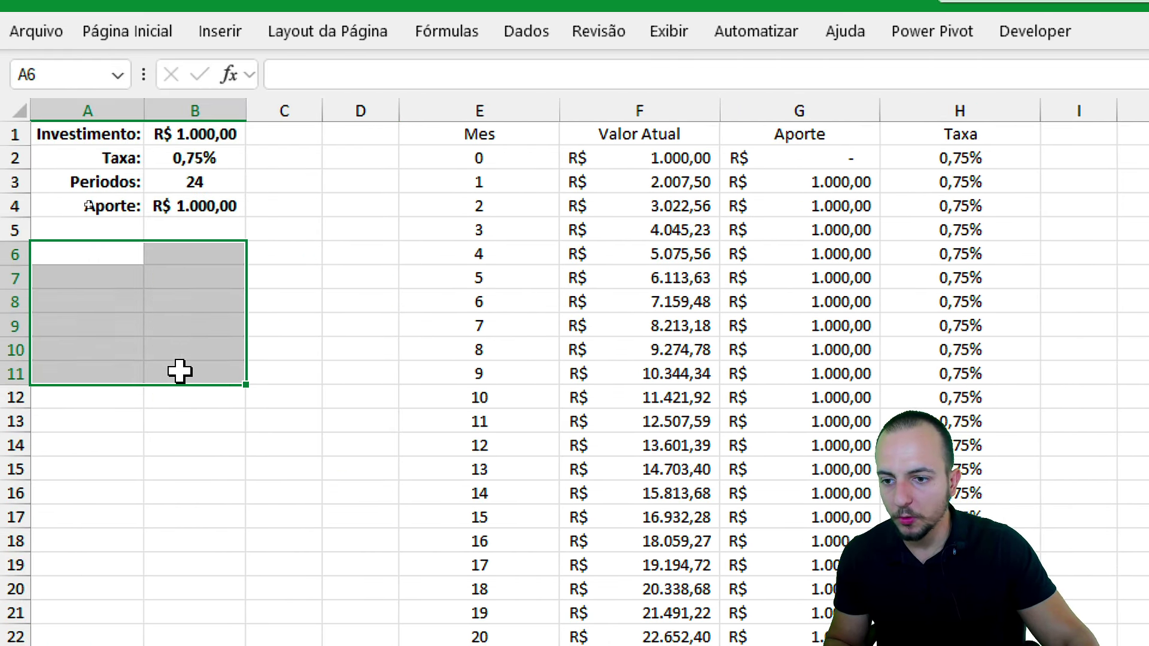
left_click(112, 276)
type("Total")
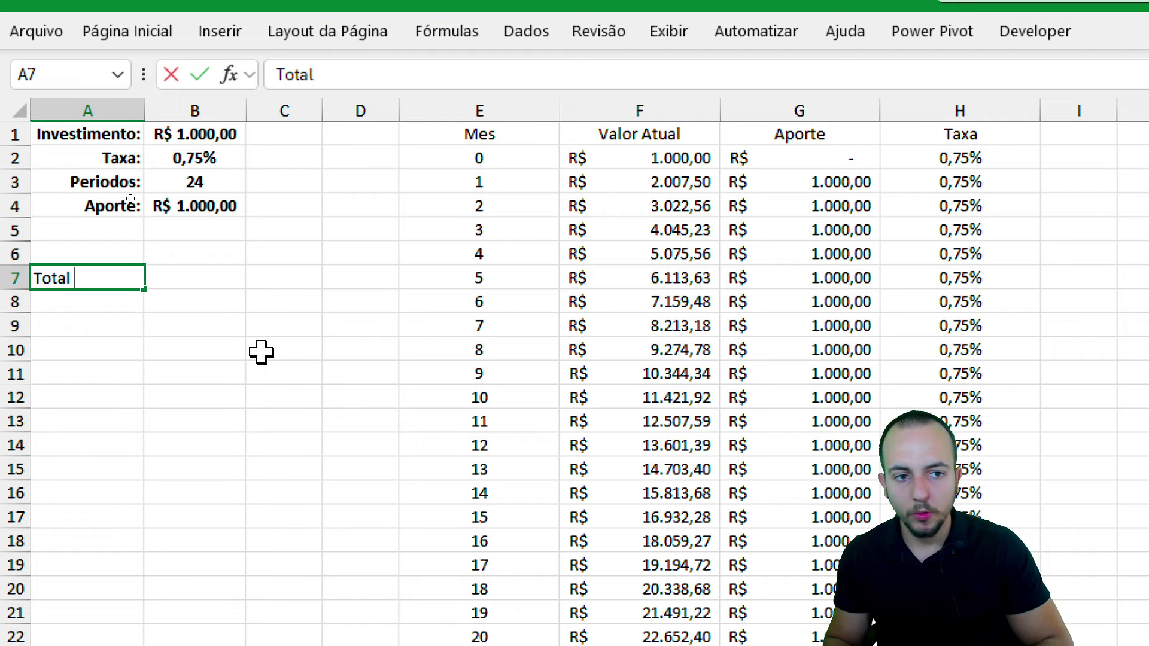
type(" A")
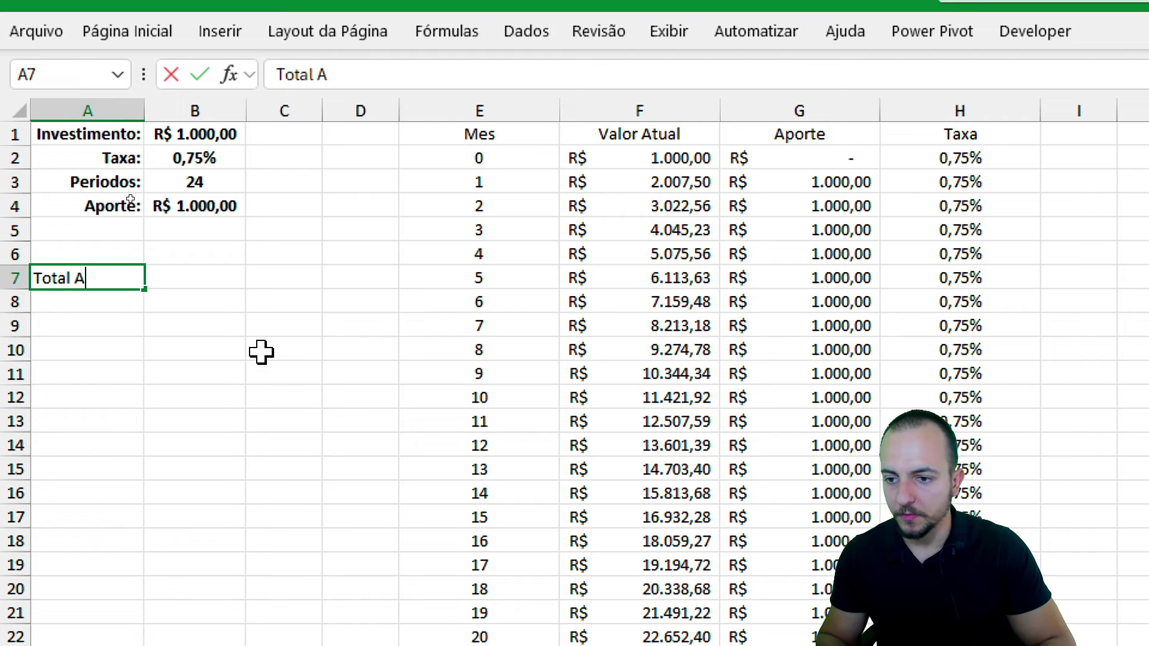
type("porte")
key("Return")
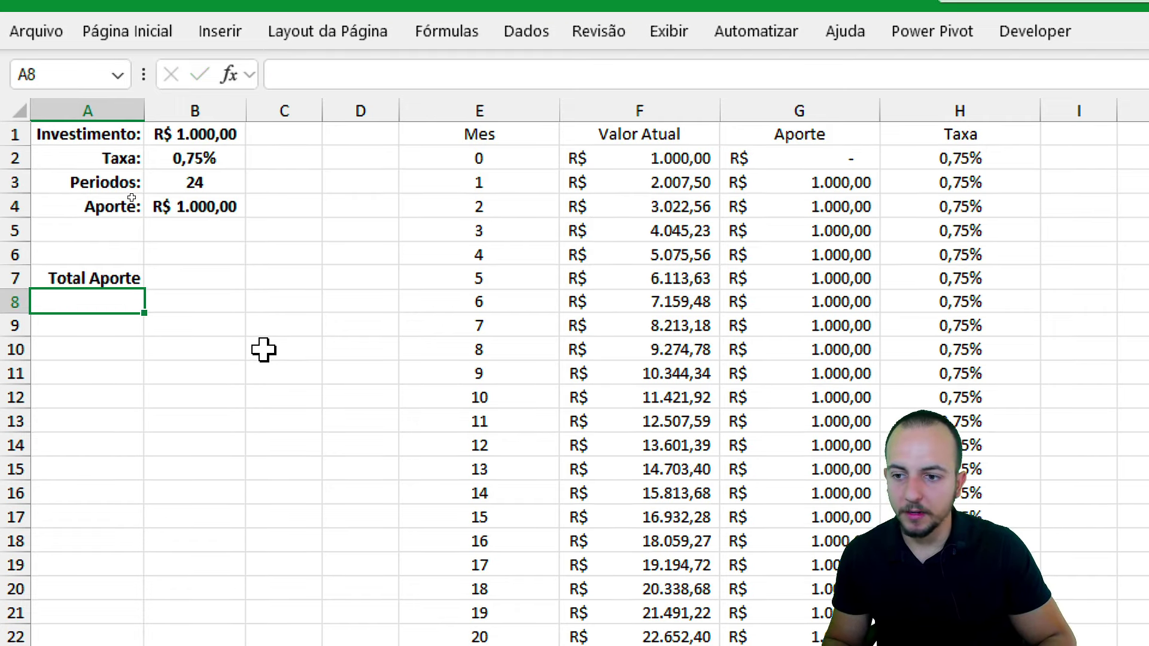
type("T")
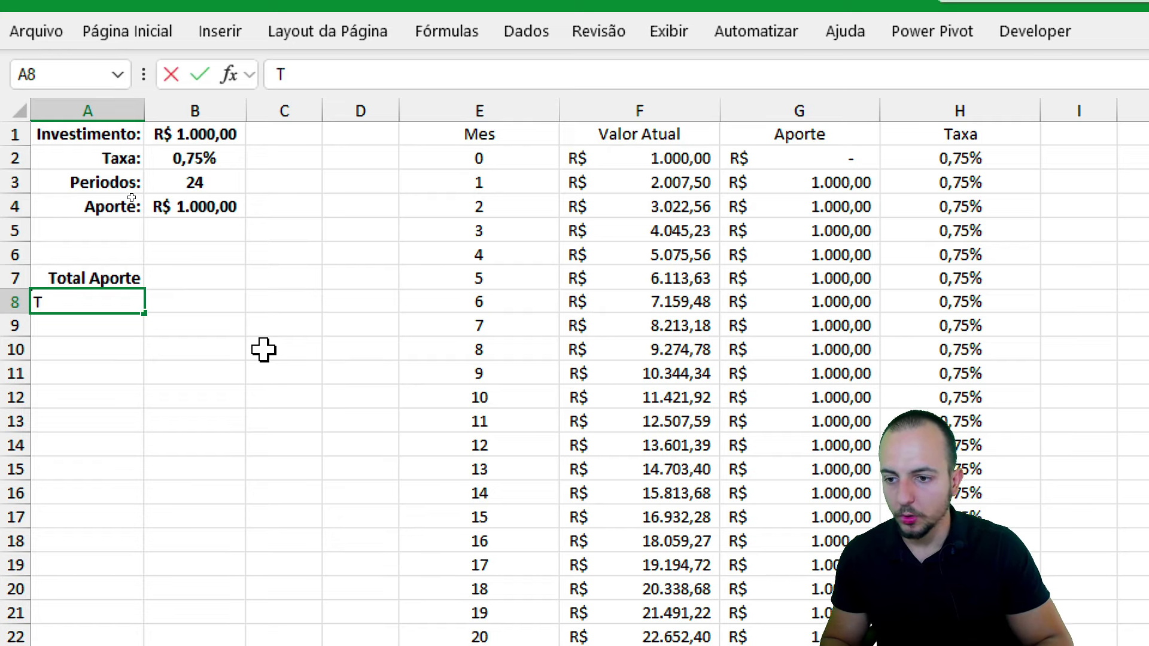
type("otal")
key("Escape")
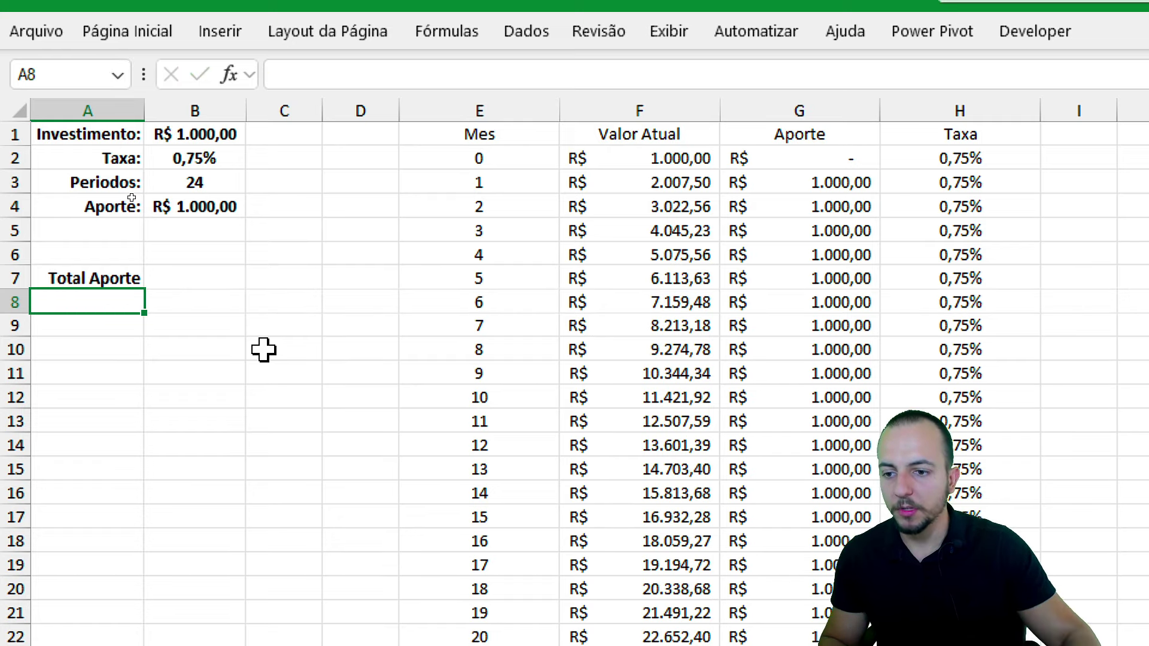
Step: Enter =SOMA(G:G) in B7 to total the whole Aporte column
left_click(184, 275)
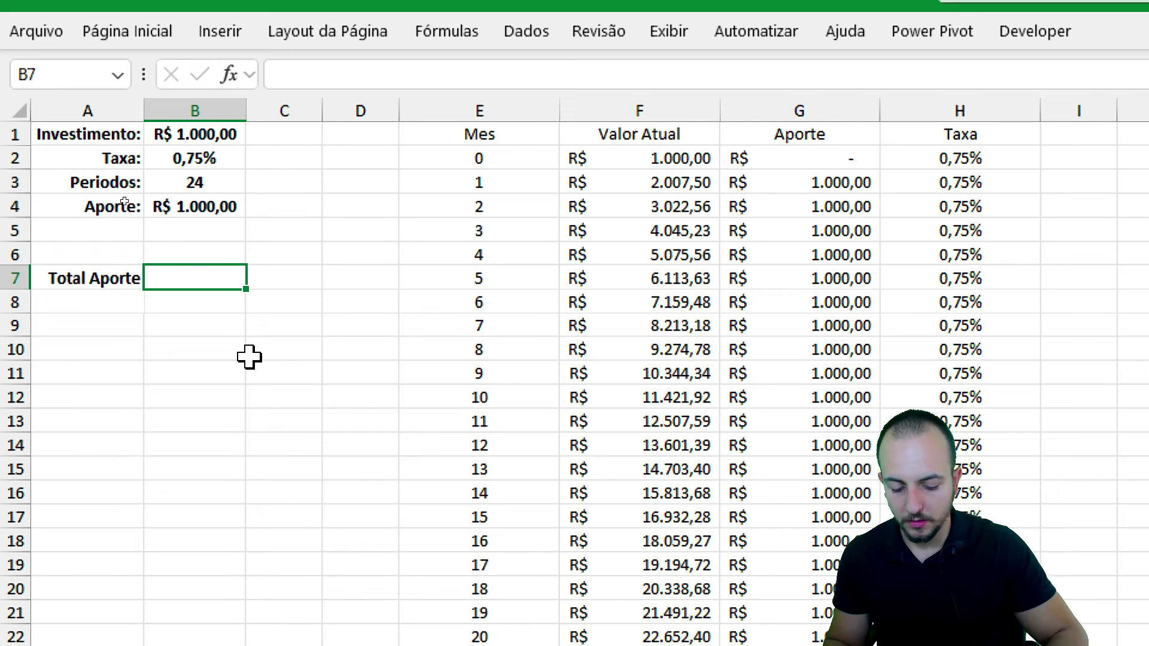
type("=soma")
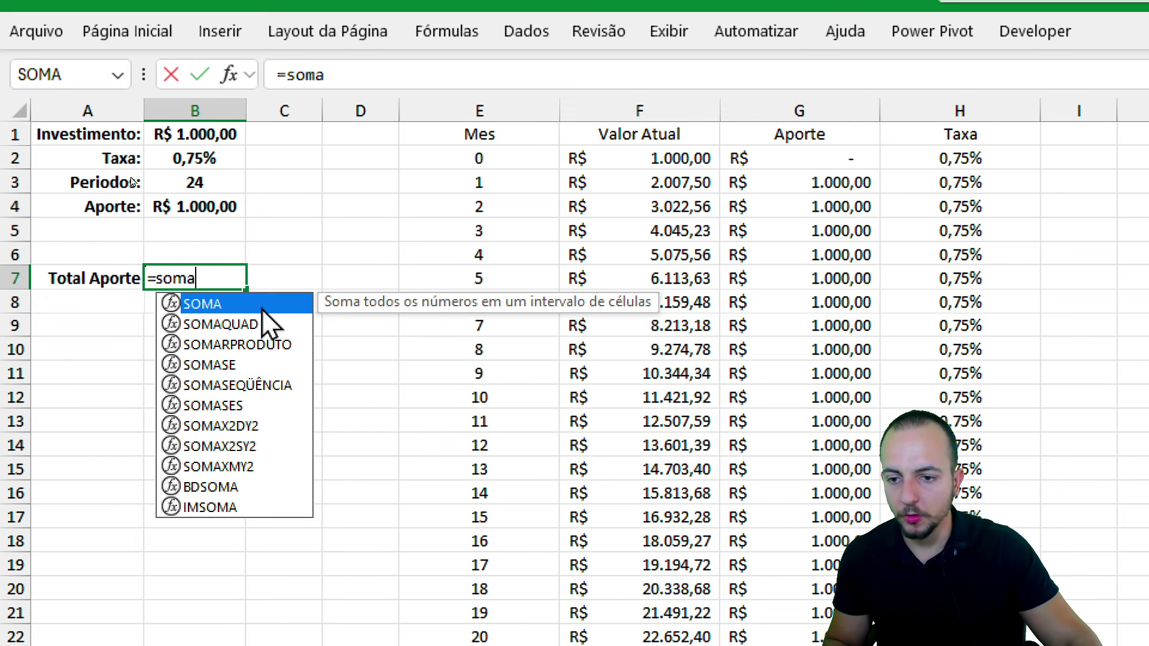
key("Tab")
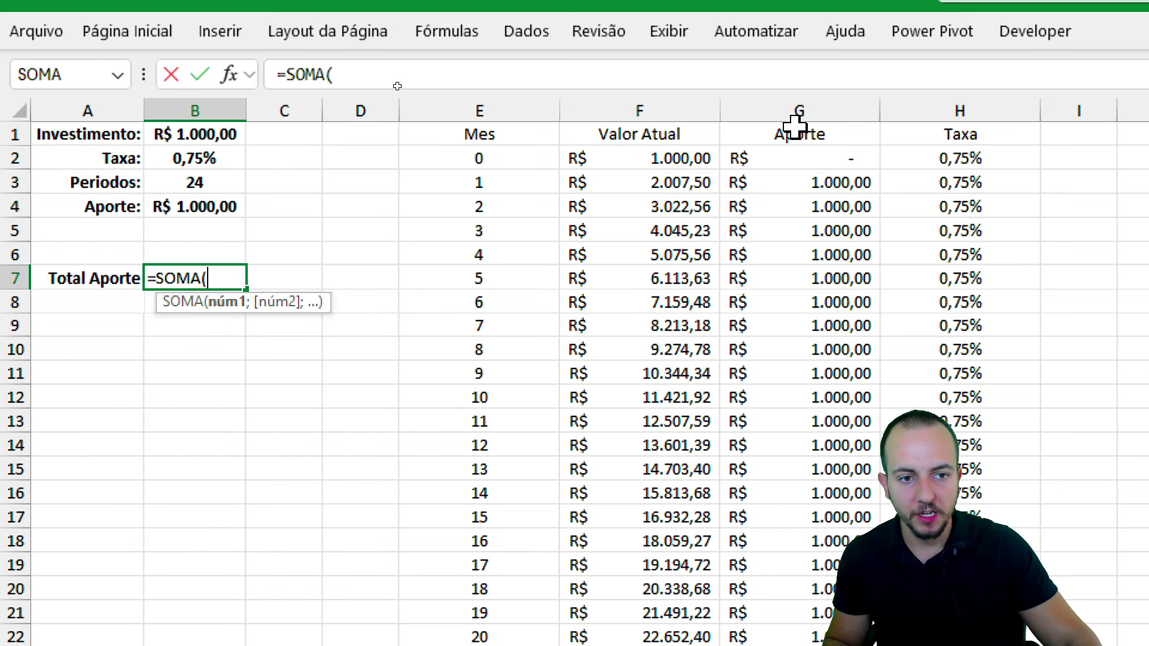
left_click(802, 109)
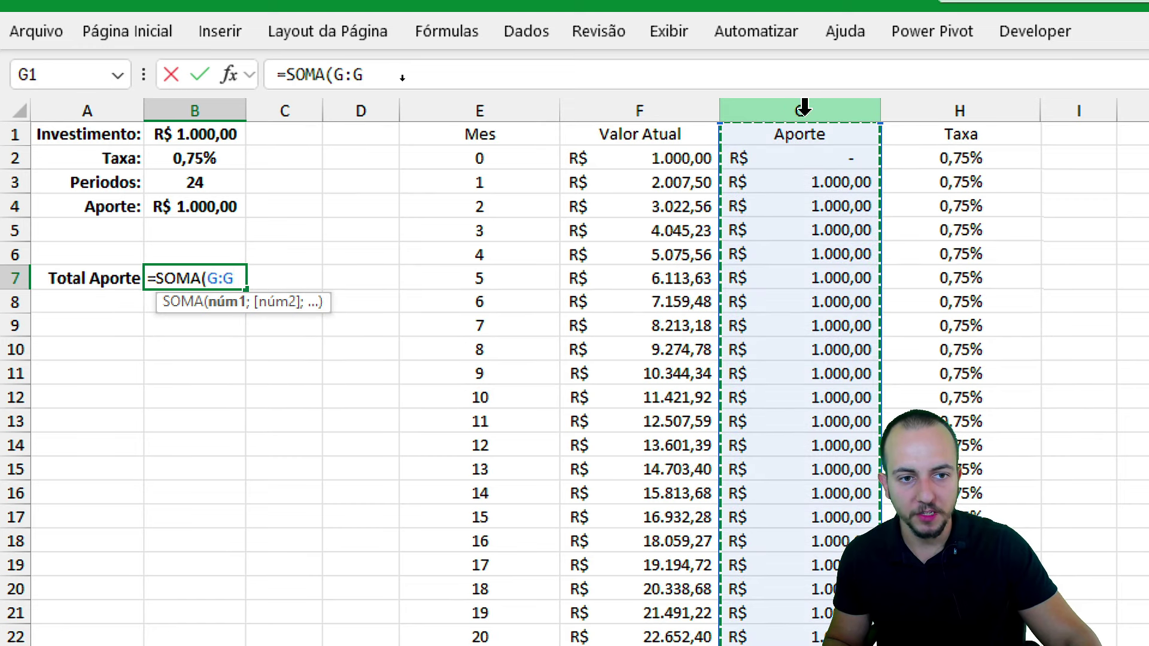
scroll(410, 375, "down", 4)
scroll(411, 500, "up", 4)
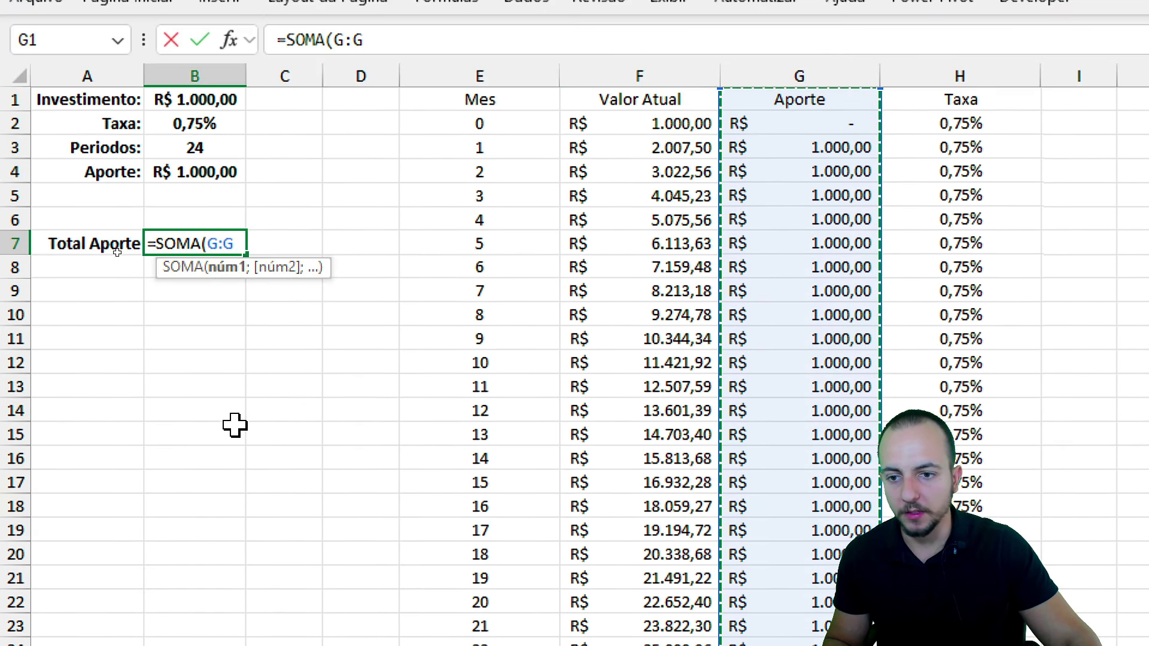
key("Return")
Step: Format the total as currency, showing R$ 24.000,00, and check the final Valor Atual
left_click(215, 242)
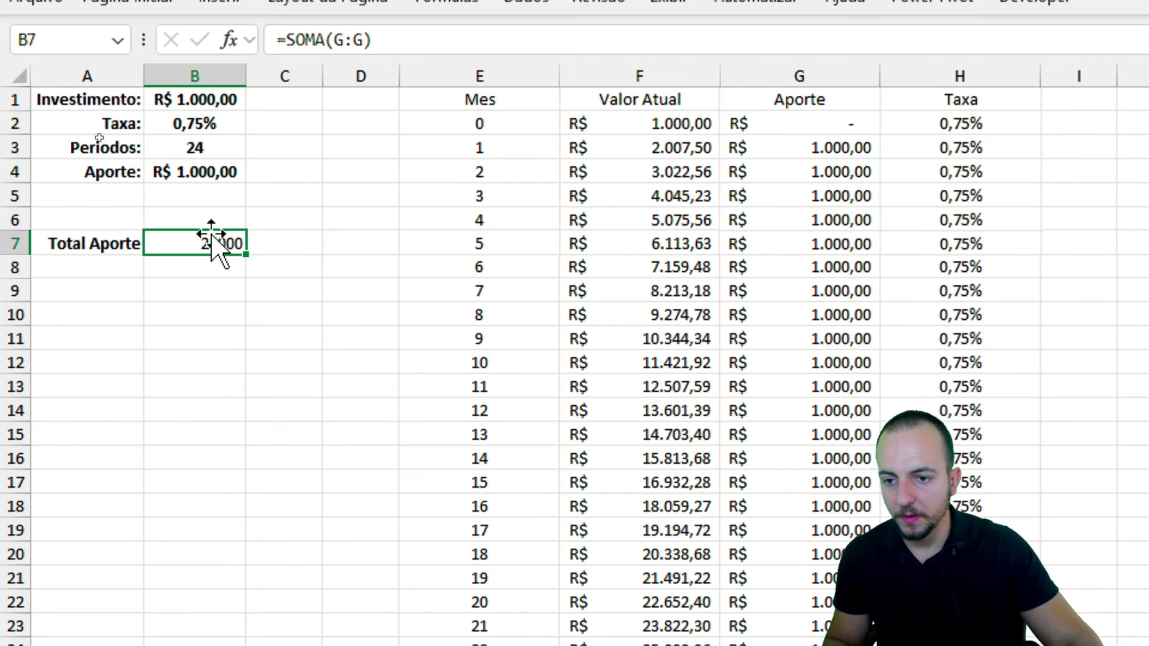
left_click(141, 77)
left_click(1003, 162)
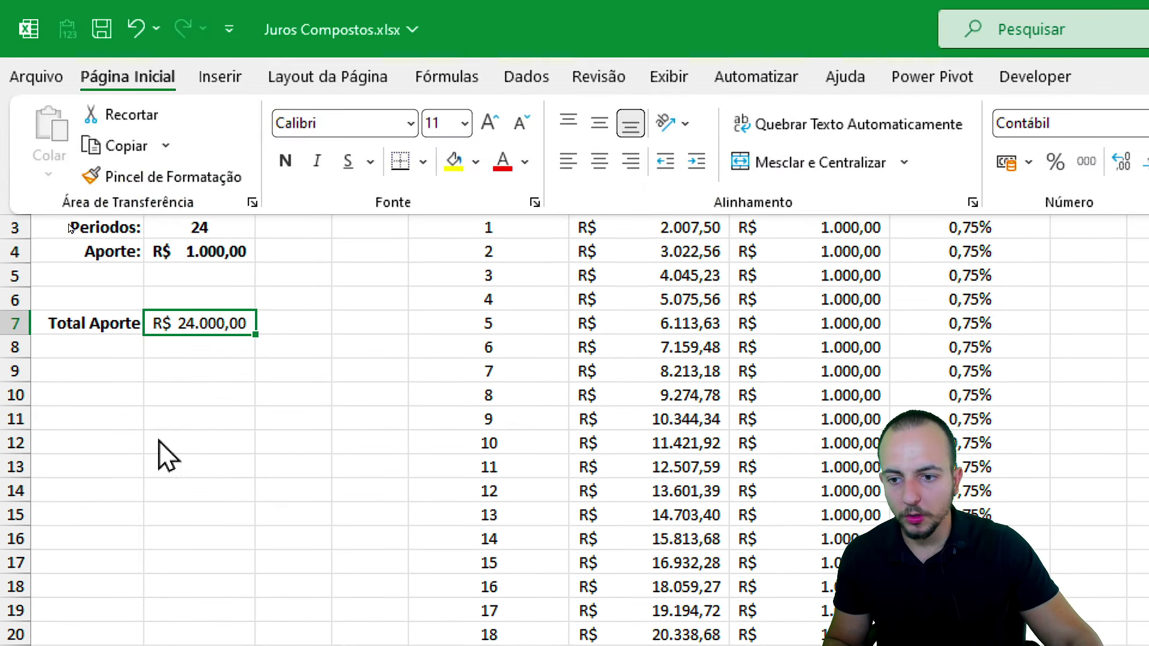
left_click(138, 195)
left_click(201, 196)
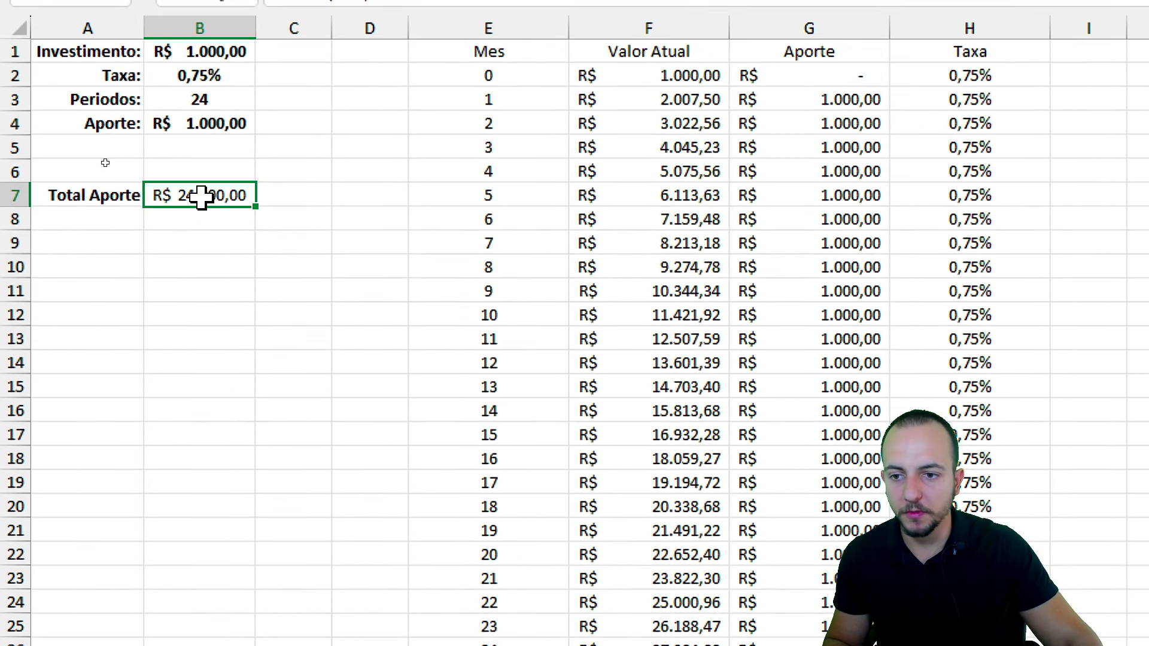
scroll(591, 570, "down", 1)
scroll(623, 554, "down", 2)
left_click(668, 374)
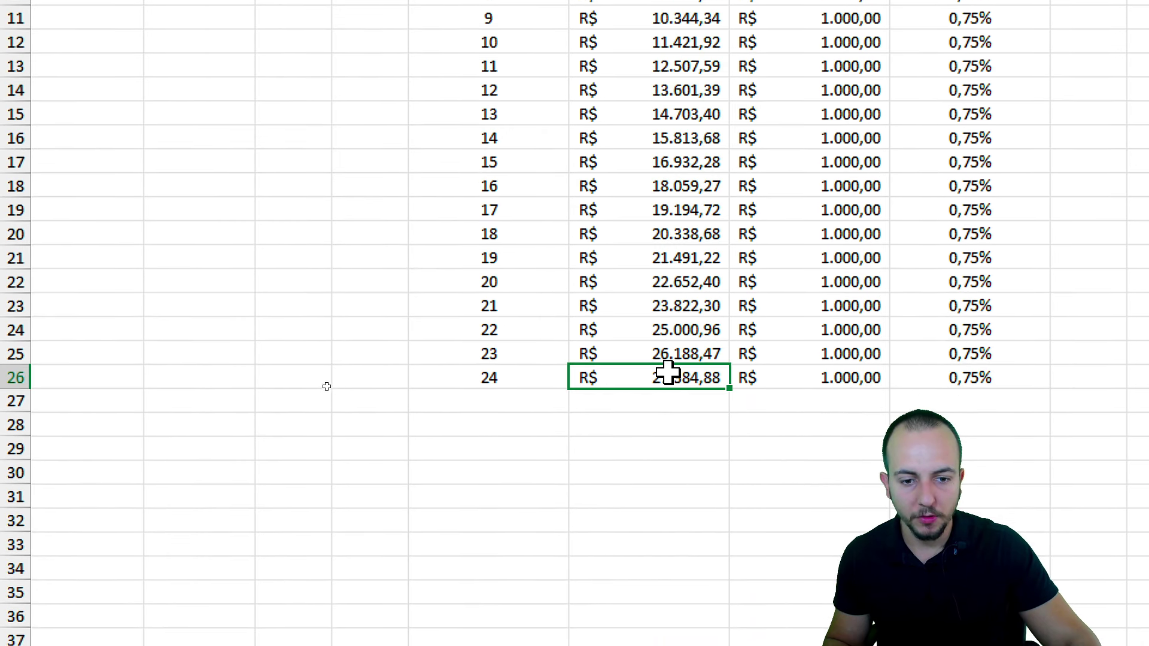
scroll(479, 299, "up", 4)
Step: Add a 'Valor Atual' label in cell A8
left_click(123, 263)
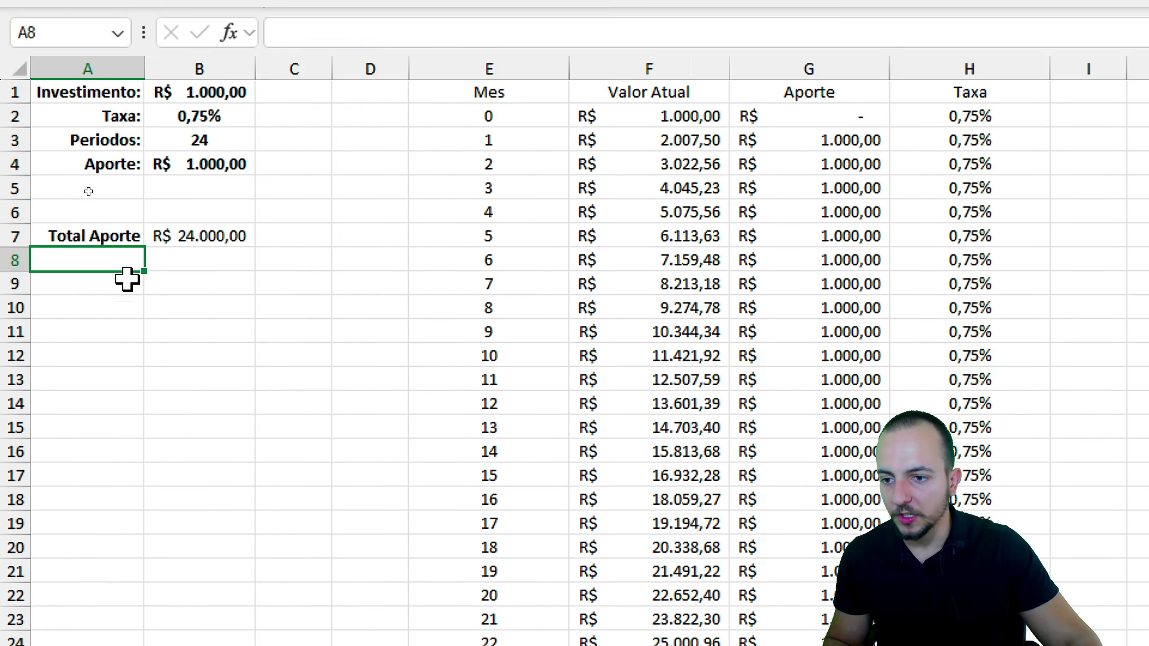
type("Valor Atual")
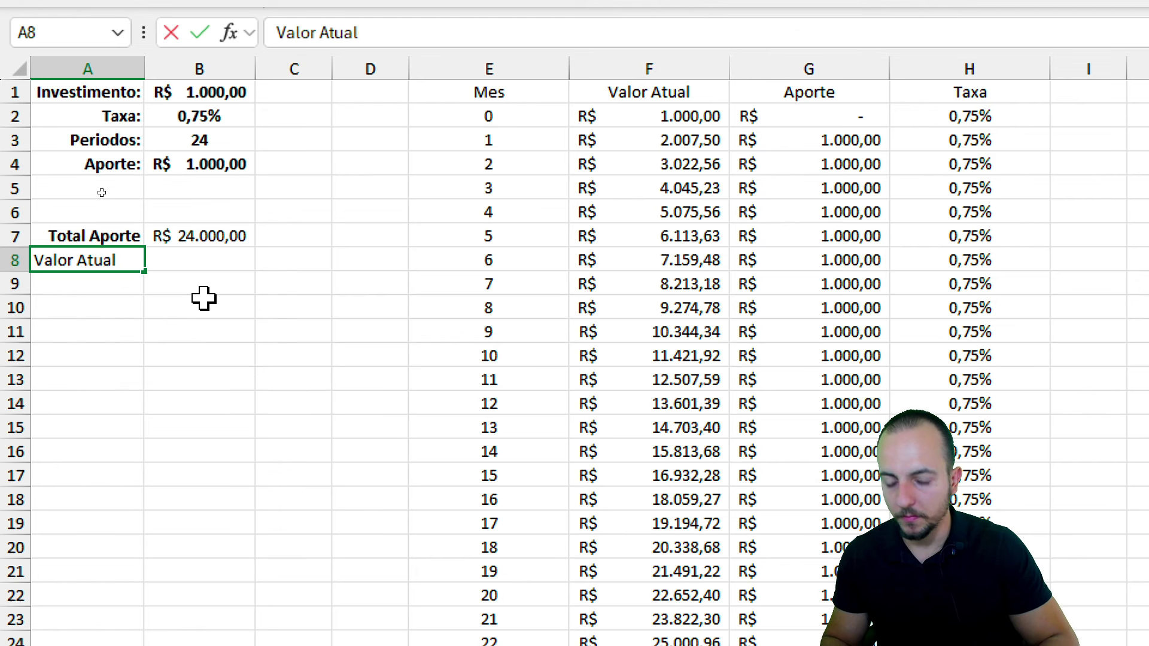
key("Return")
Step: Enter =MÁXIMO(F:F) in B8 to take the largest Valor Atual
left_click(220, 270)
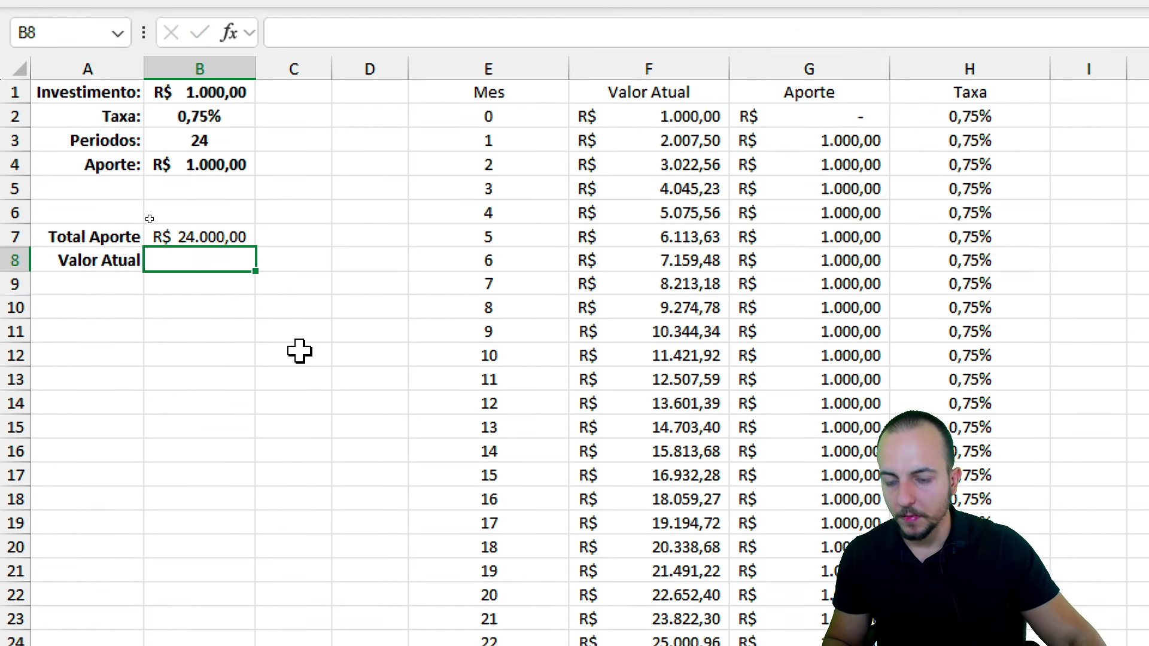
type("=")
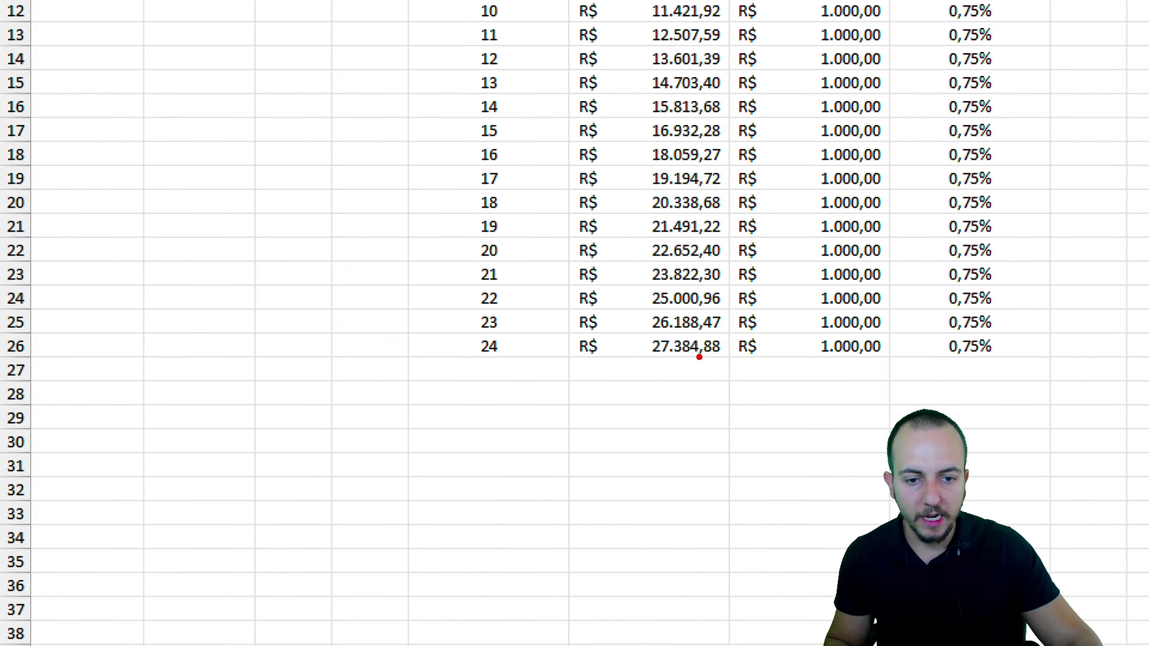
left_click_drag(685, 323, 599, 299)
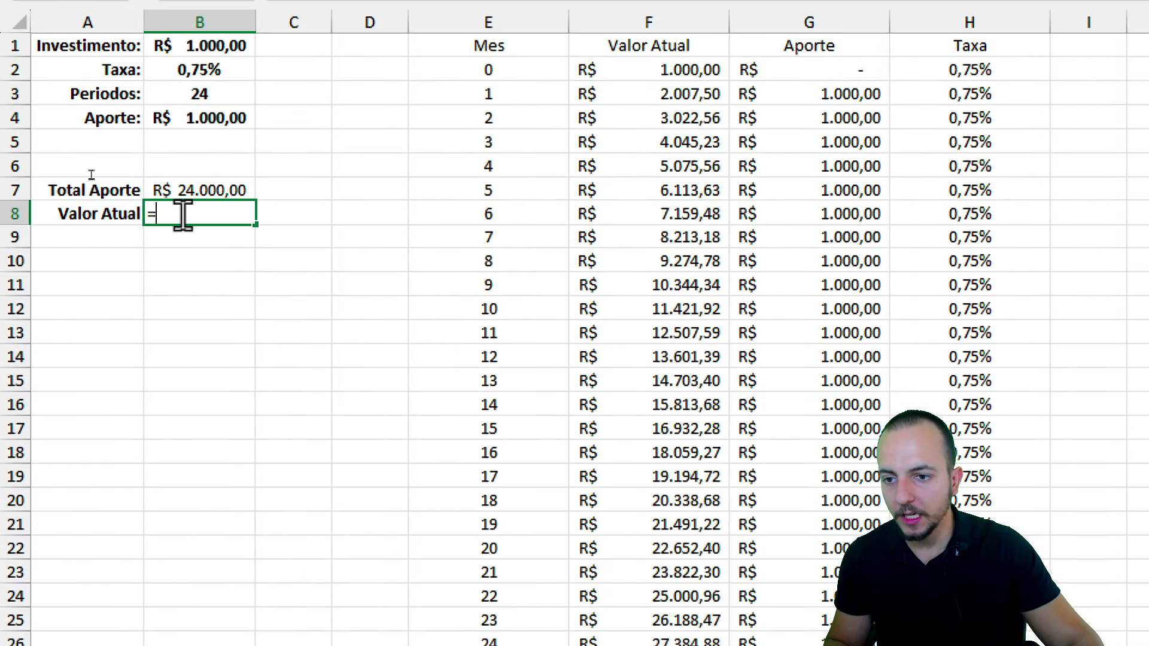
type("ma")
key("BackSpace")
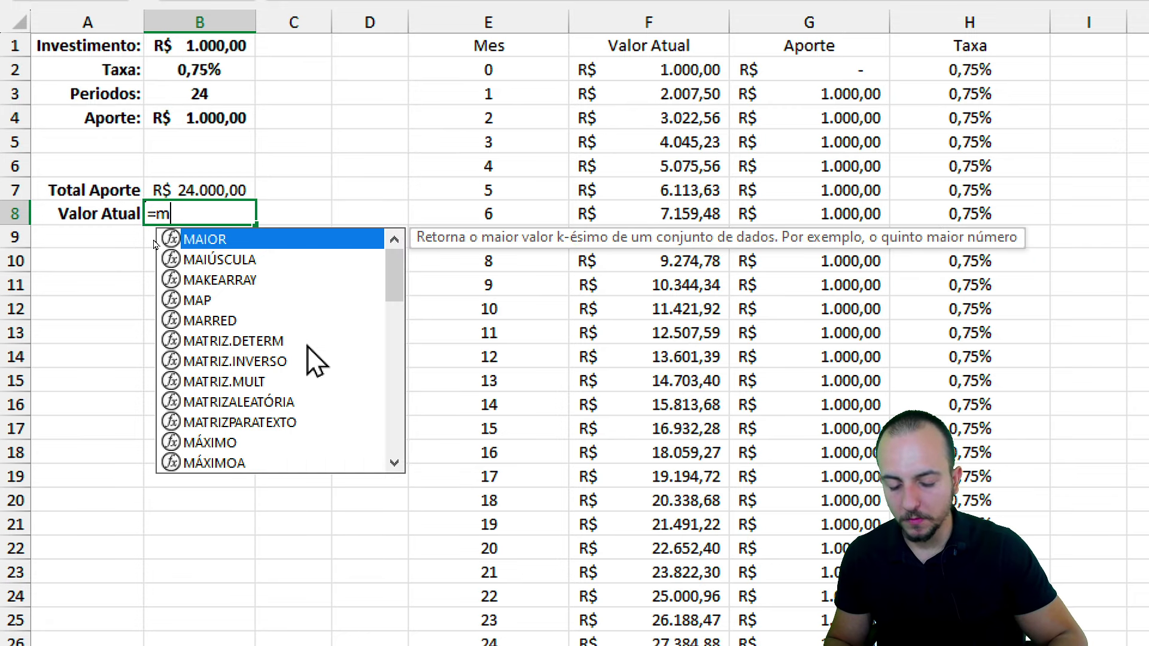
type("áx")
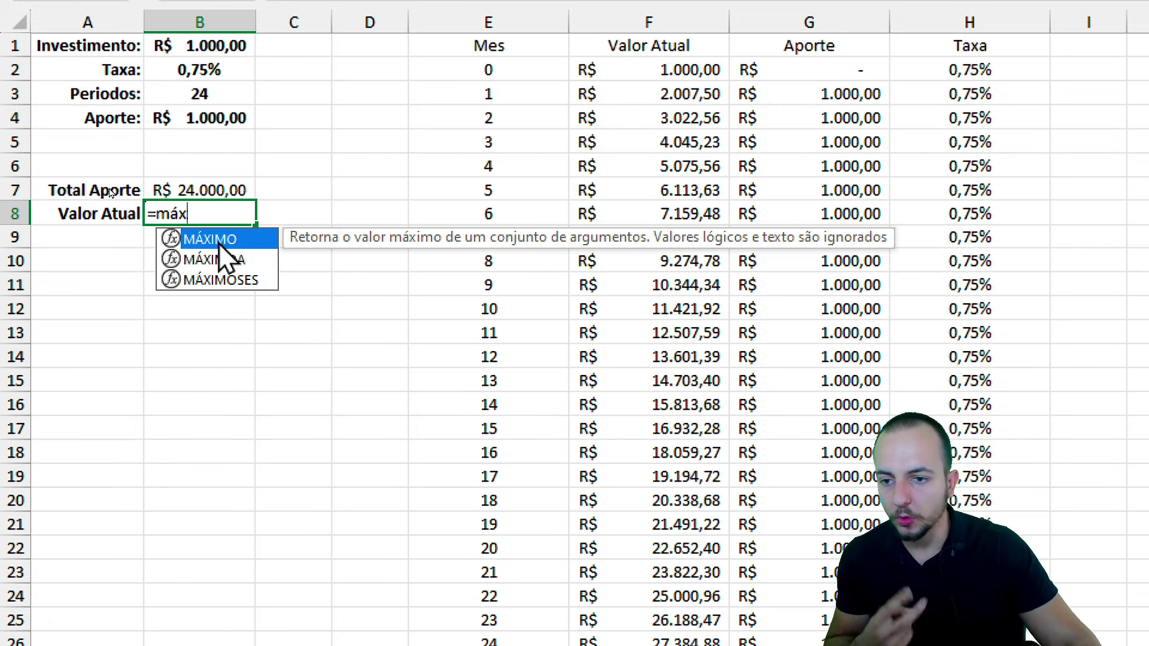
key("Tab")
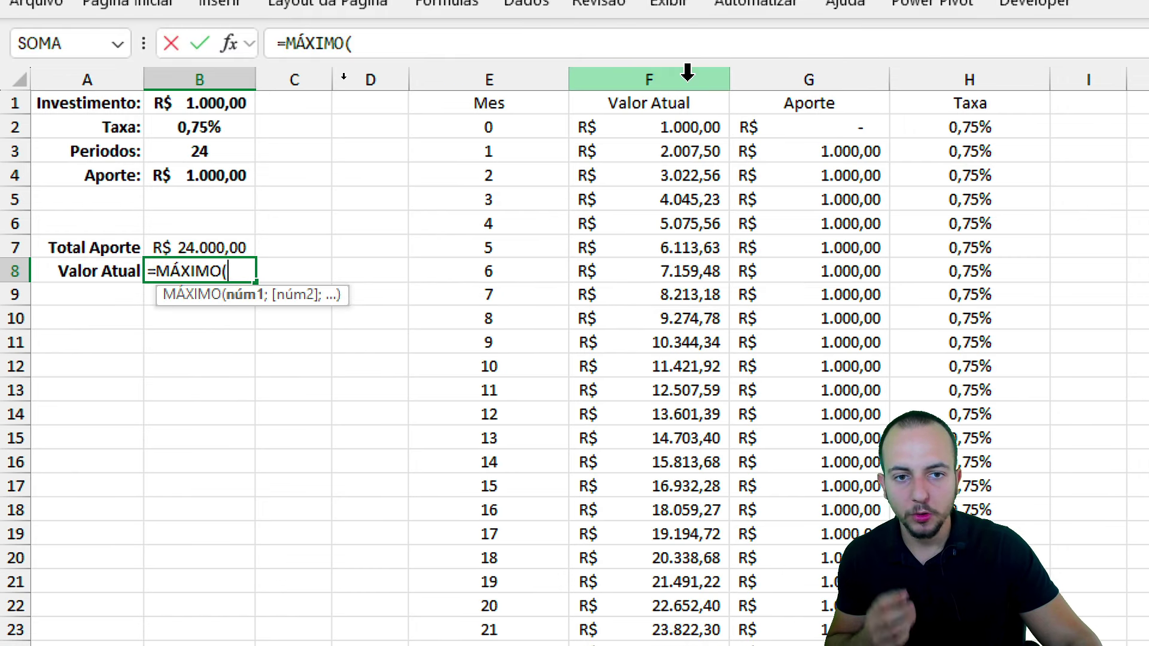
left_click(685, 79)
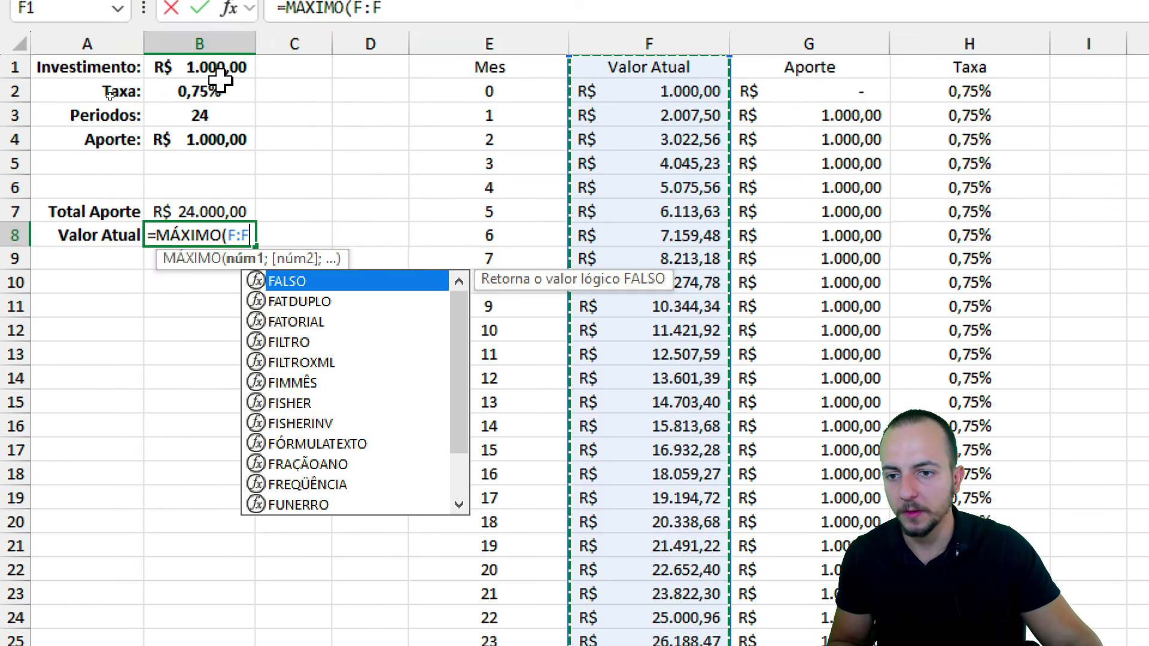
key("Return")
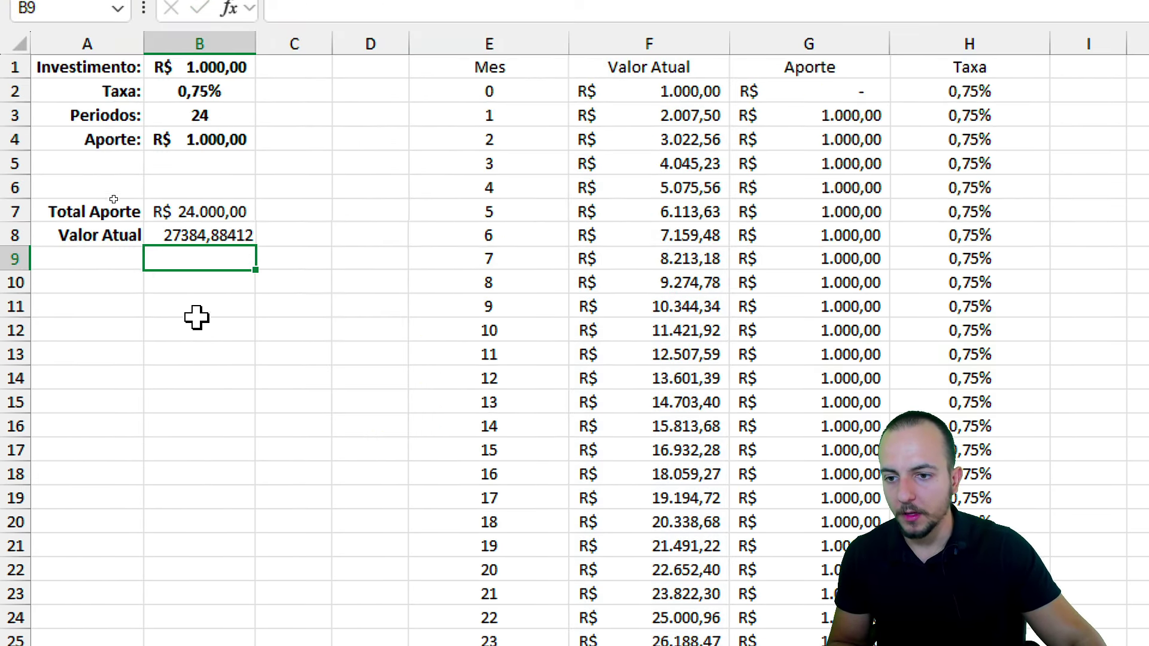
Step: Format the MÁXIMO result as currency, R$ 27.384,88, and review both summary rows
left_click(225, 234)
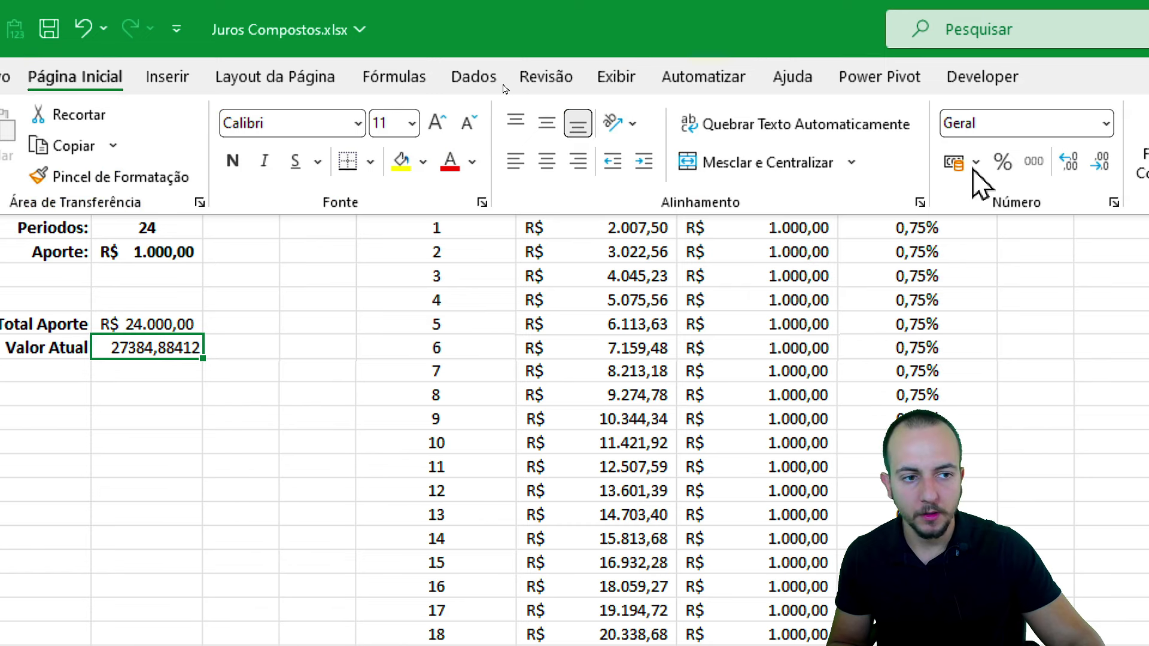
left_click(956, 163)
left_click(117, 284)
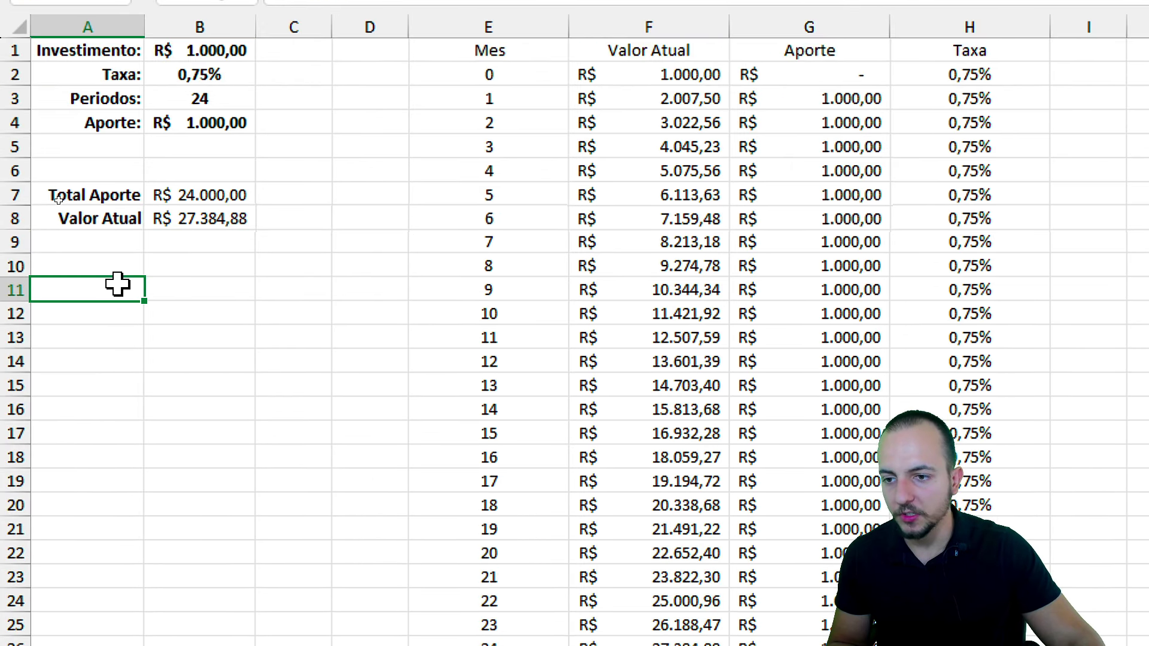
left_click_drag(121, 202, 198, 197)
left_click_drag(116, 221, 198, 219)
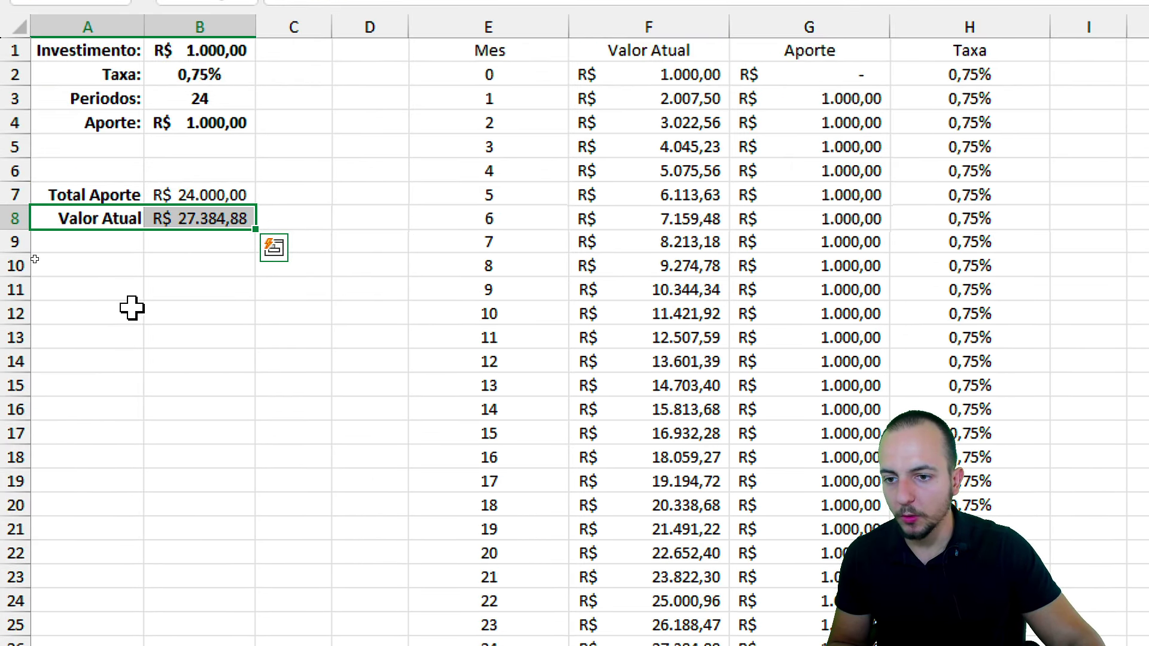
Step: Add a 'Valor Inicial' label in cell A9
left_click(103, 248)
type("Valor")
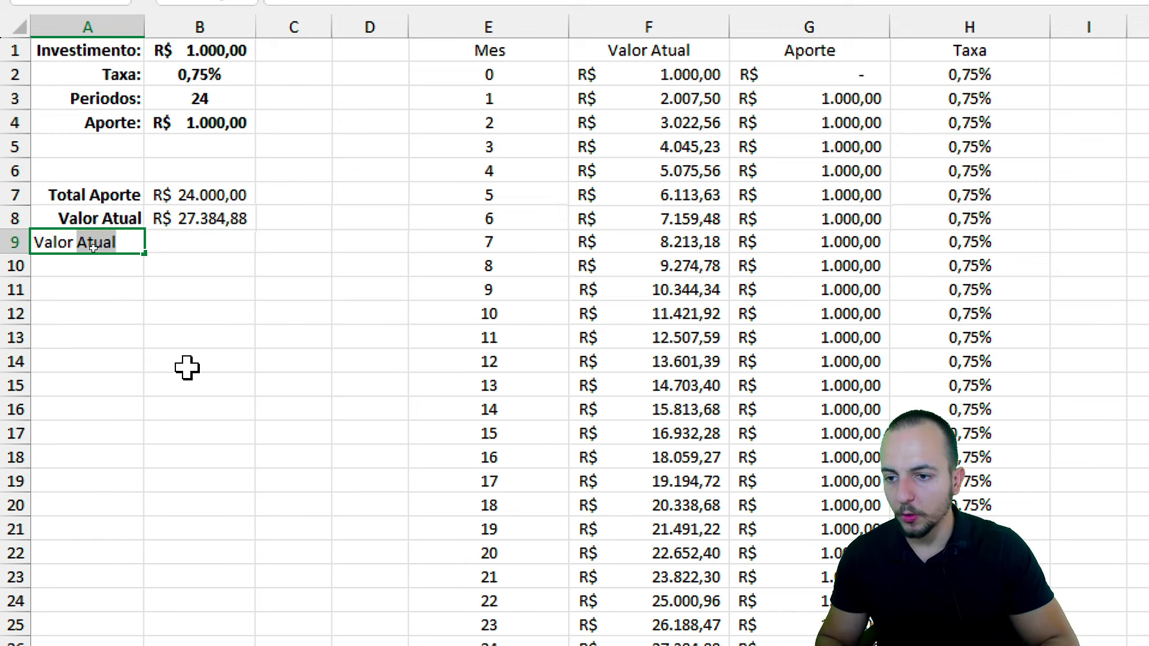
type("Inicial")
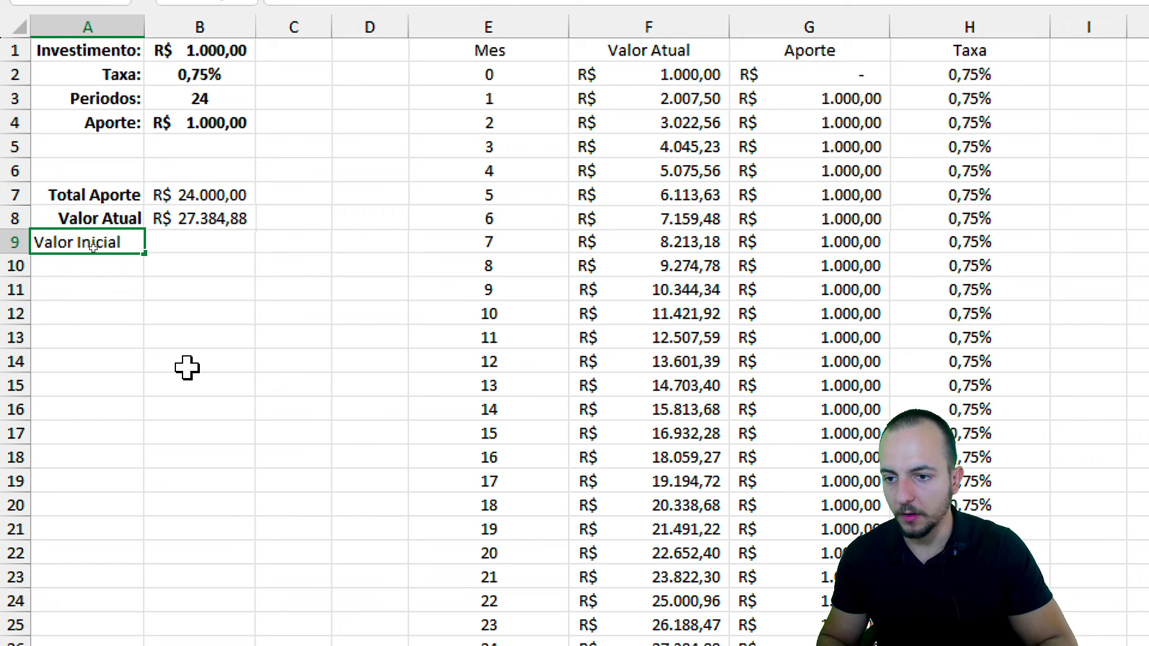
key("Return")
Step: Enter =F2 in B9 so it shows month 0's Valor Atual, R$ 1.000,00
left_click(197, 246)
type("=")
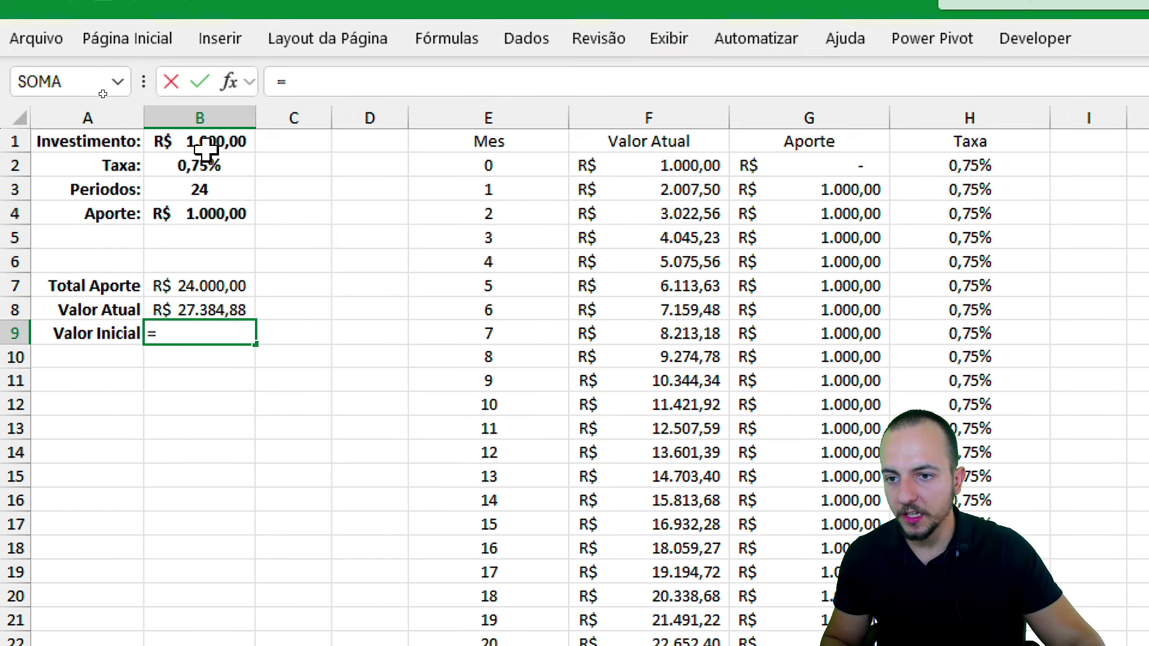
left_click(196, 142)
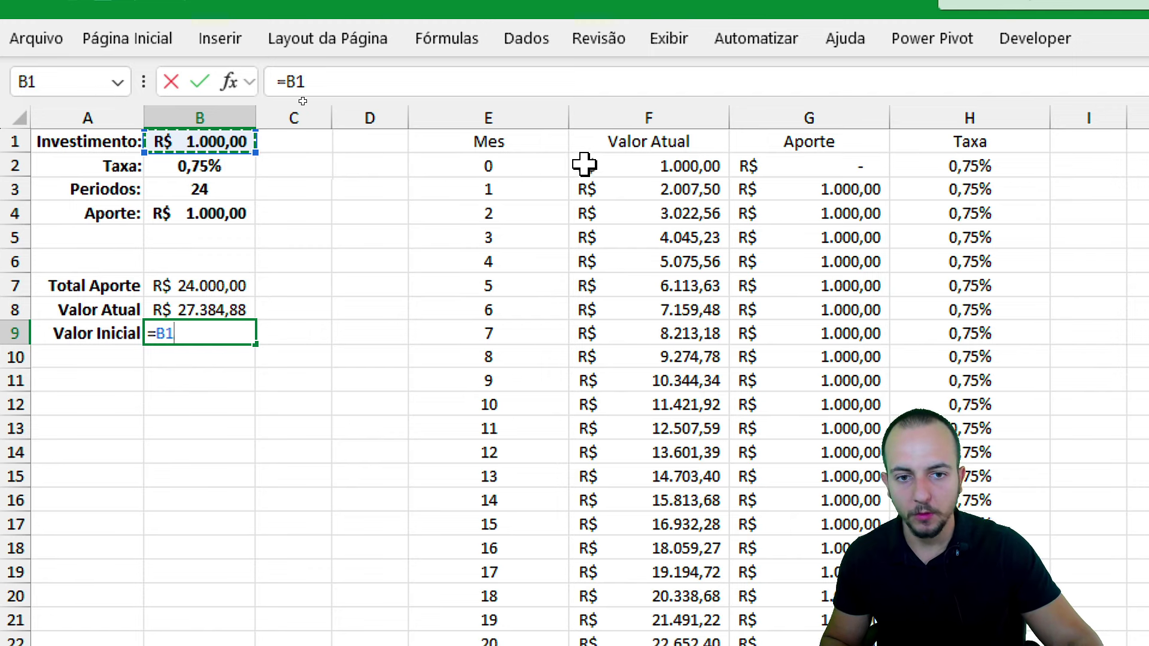
left_click(622, 168)
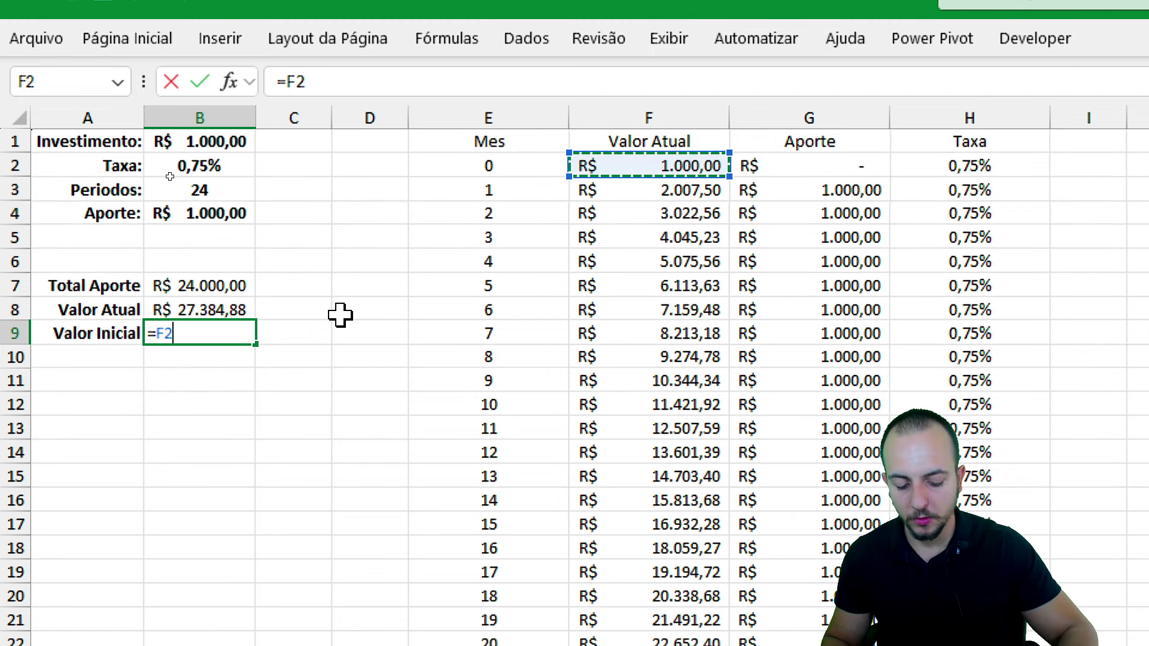
key("Return")
left_click(215, 453)
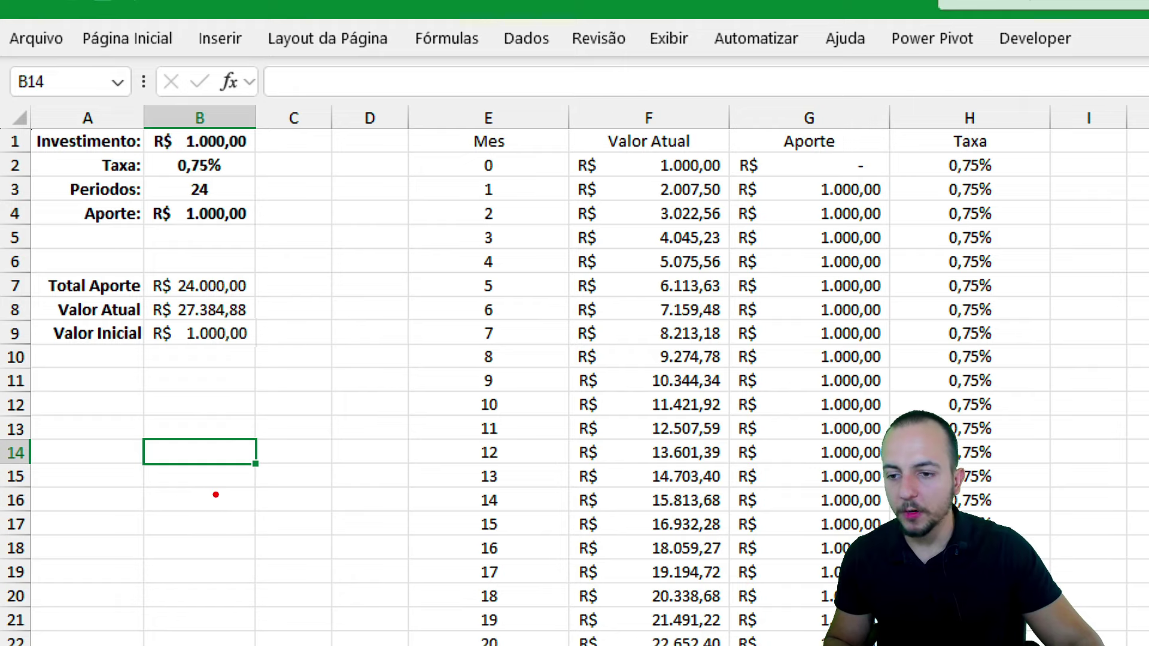
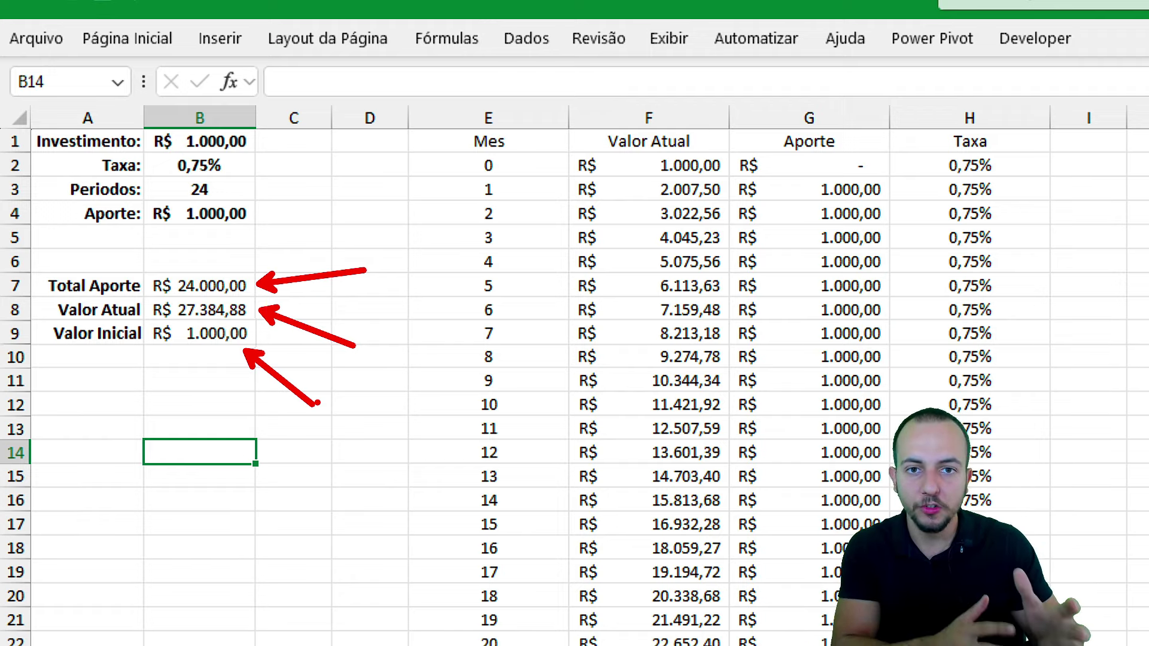
Step: Label A11 'Total Investido' and widen column A to fit it
left_click(126, 376)
type("Total Investi")
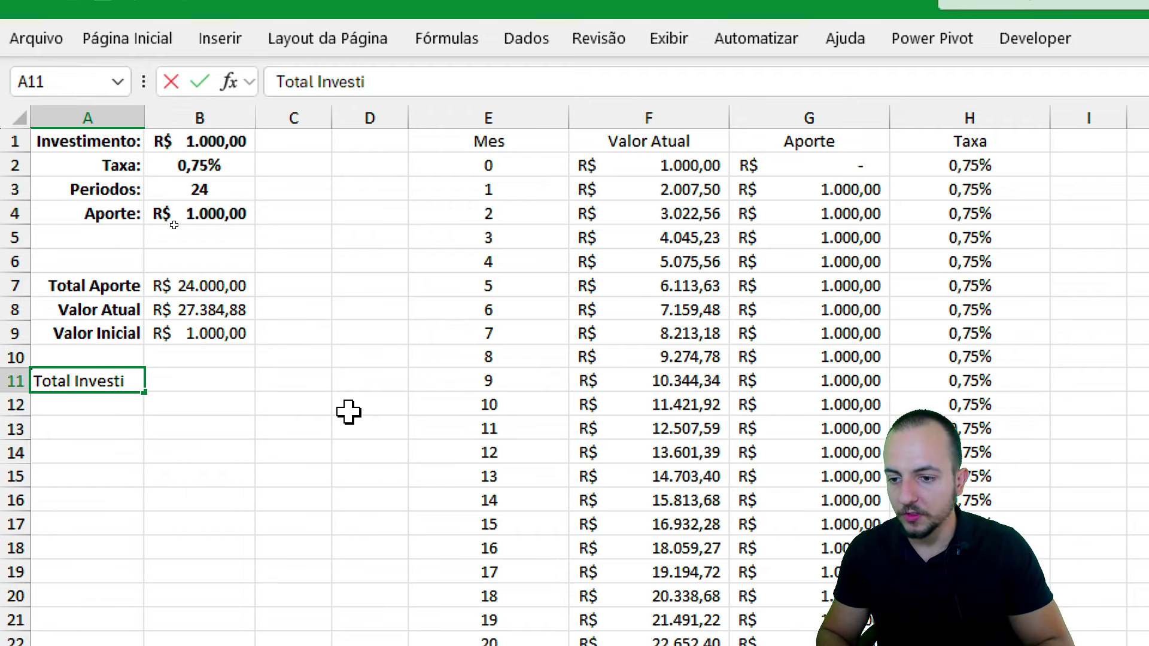
type("do")
key("Return")
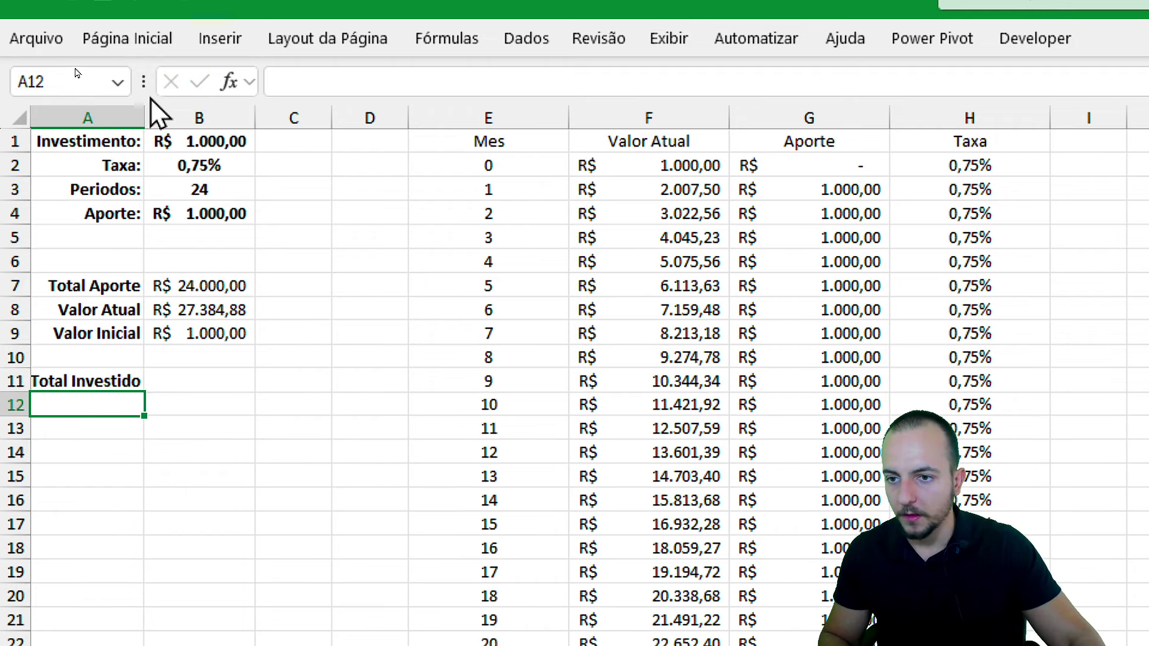
left_click_drag(144, 115, 157, 115)
Step: Enter =B7+B9 in B11 so Total Investido shows R$ 25.000,00
left_click(198, 377)
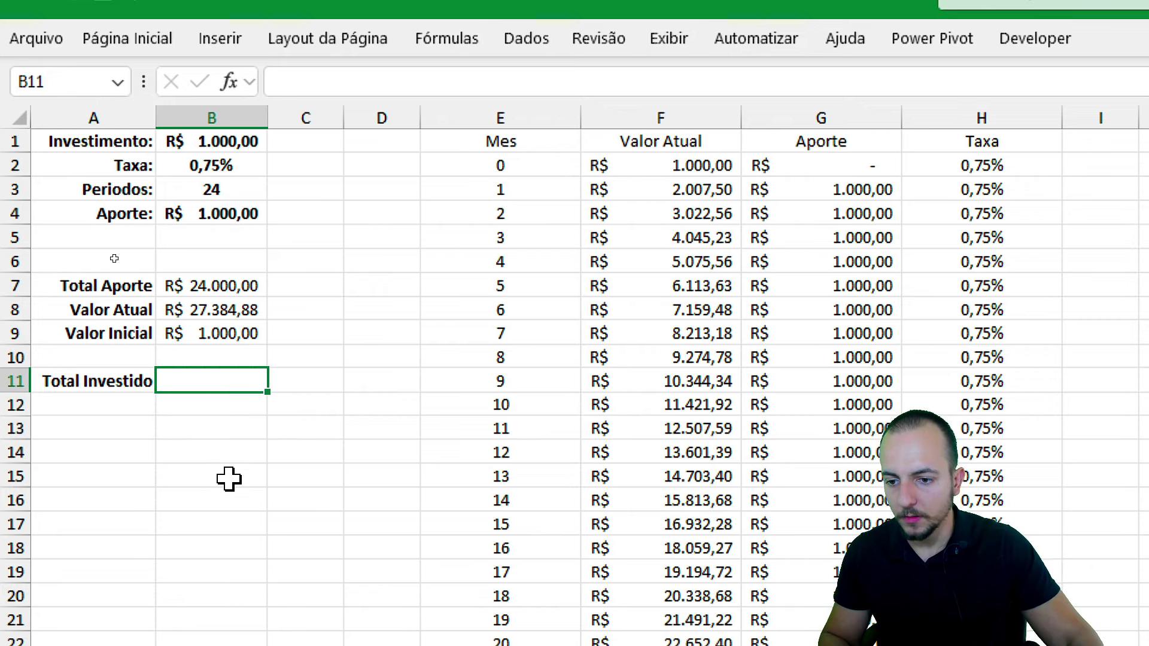
type("=")
left_click(217, 294)
type("B7+")
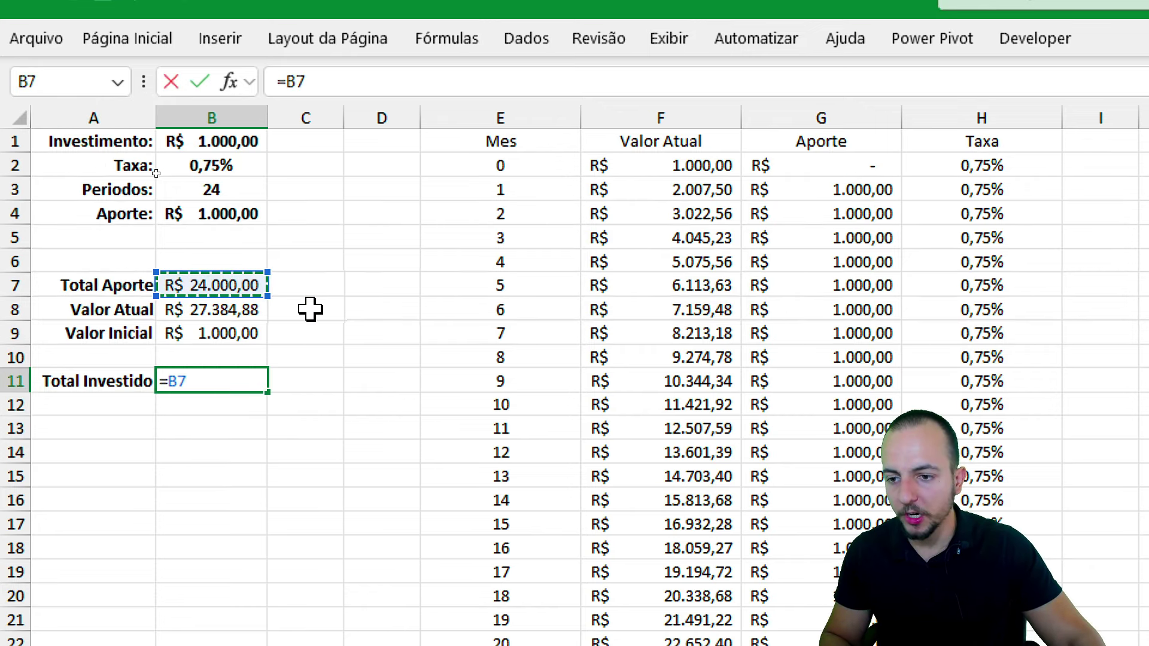
left_click(226, 331)
key("Return")
left_click(266, 381)
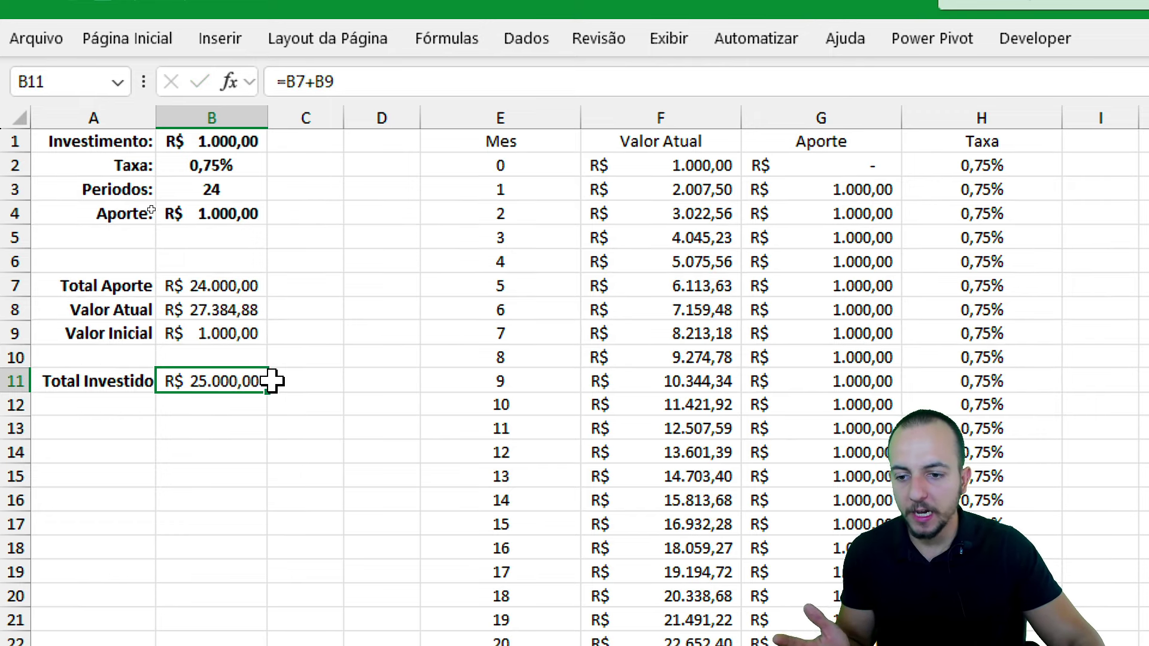
scroll(442, 568, "down", 3)
scroll(393, 561, "down", 2)
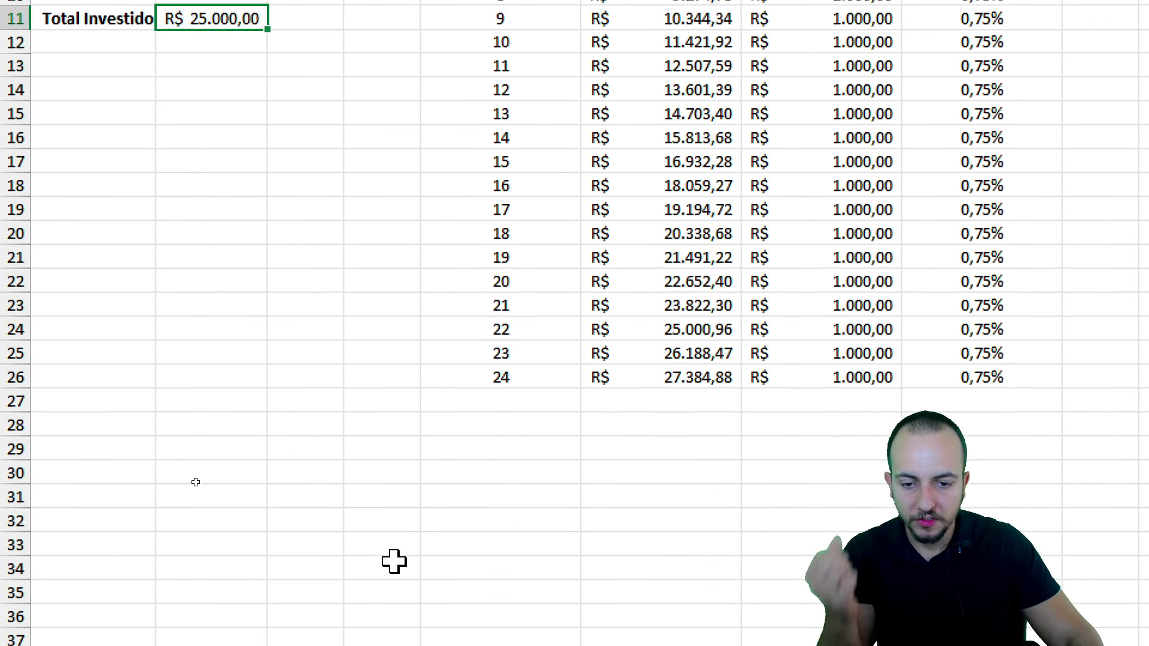
scroll(262, 80, "up", 3)
left_click(85, 336)
type("Ganho Total")
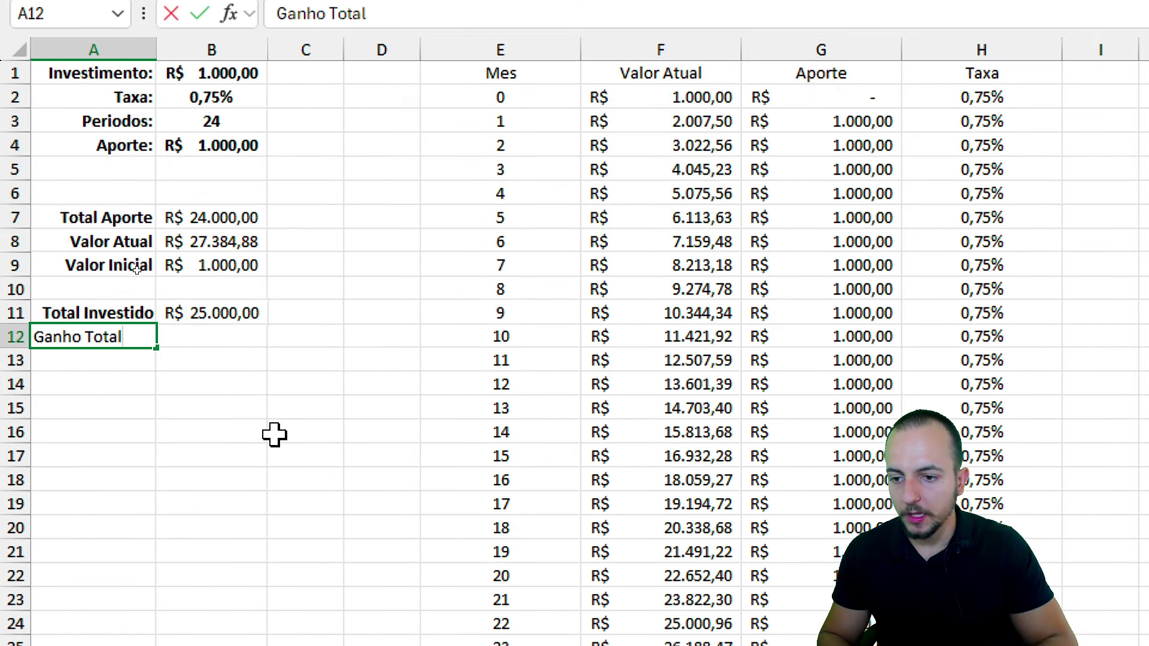
Step: Confirm the Ganho Total label and enter =B8-B11 in B12, giving R$ 2.384,88
key("Return")
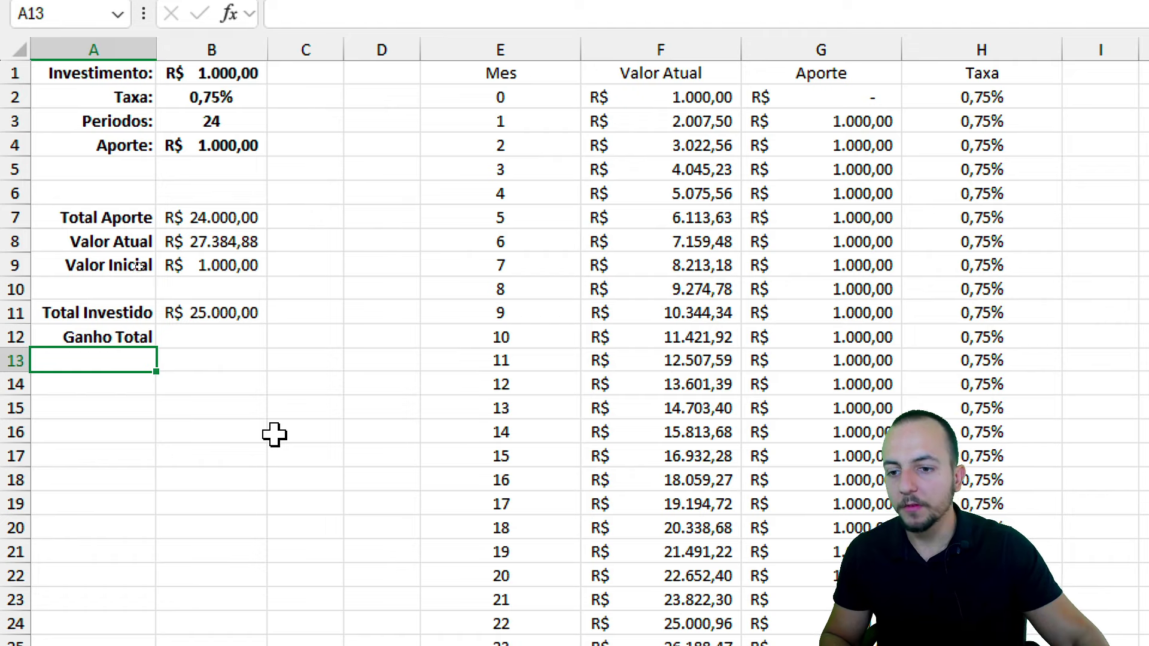
left_click(214, 343)
type("=")
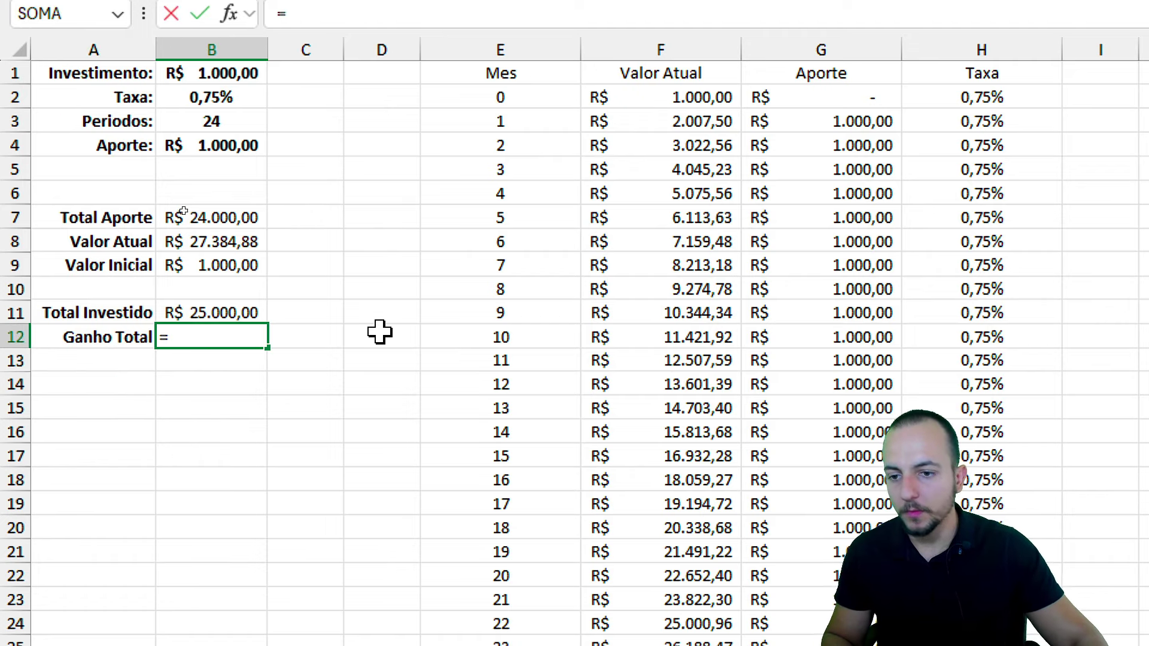
left_click(198, 243)
scroll(495, 587, "down", 1)
scroll(640, 338, "down", 2)
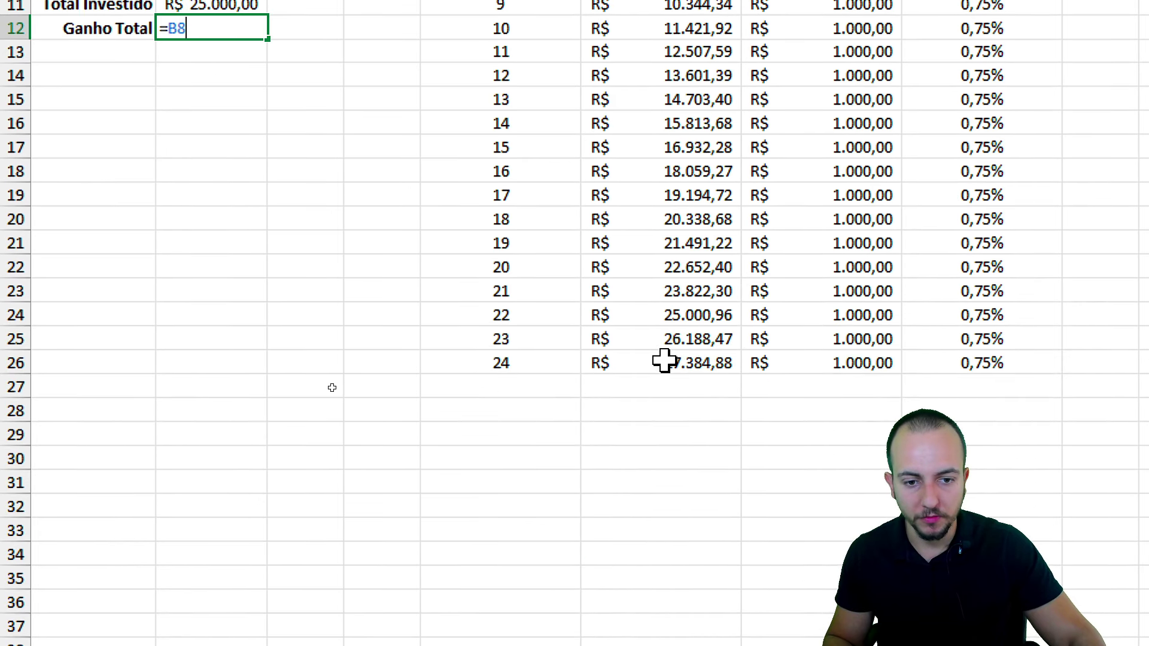
scroll(305, 74, "up", 2)
scroll(335, 197, "up", 2)
type("-")
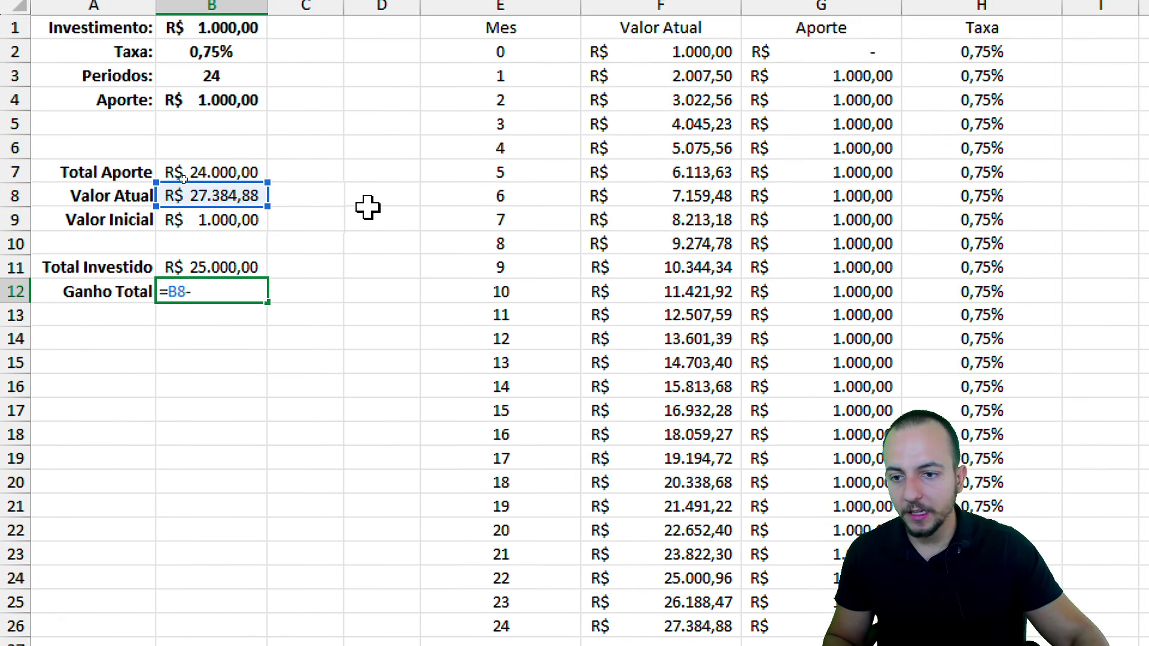
left_click(234, 261)
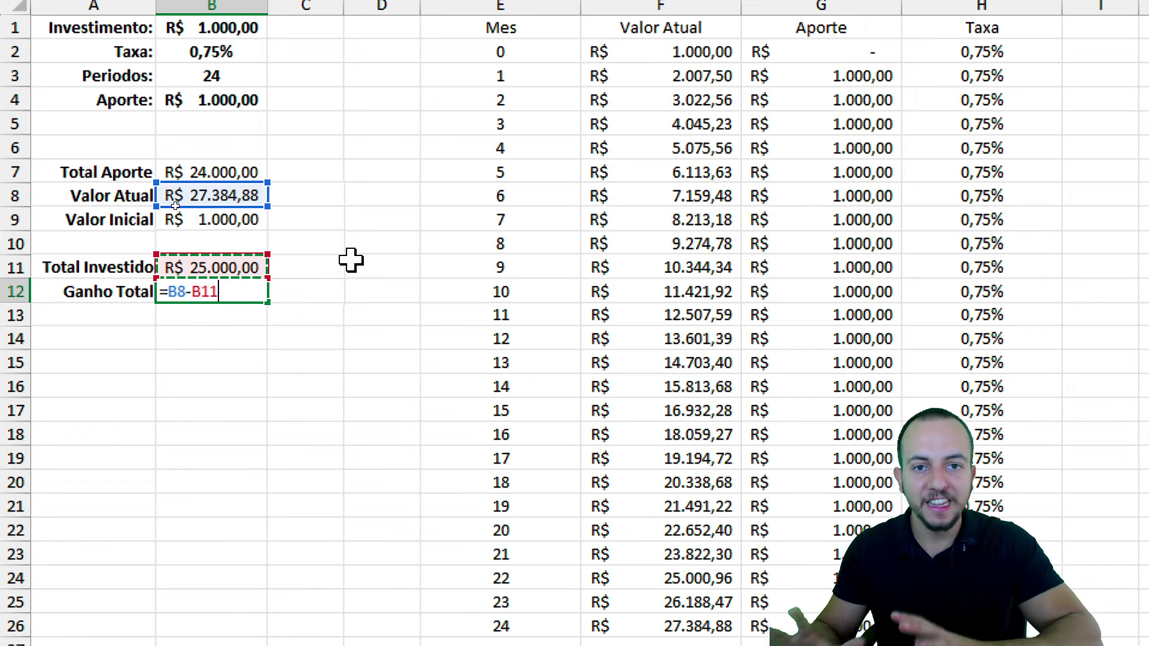
key("Return")
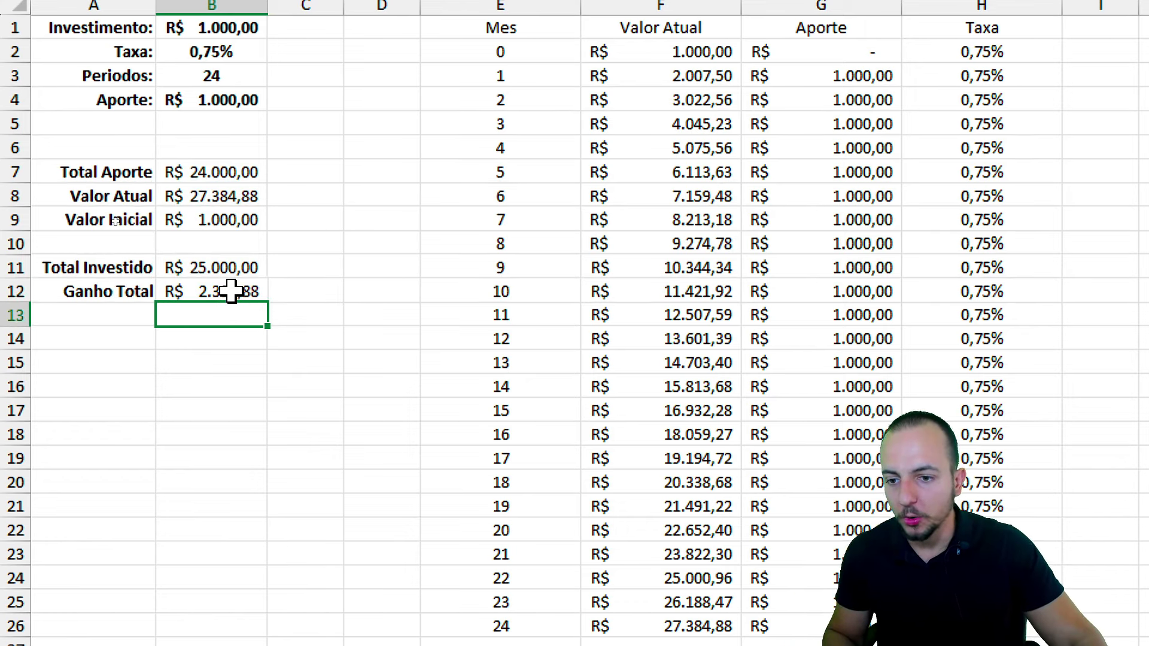
left_click(232, 291)
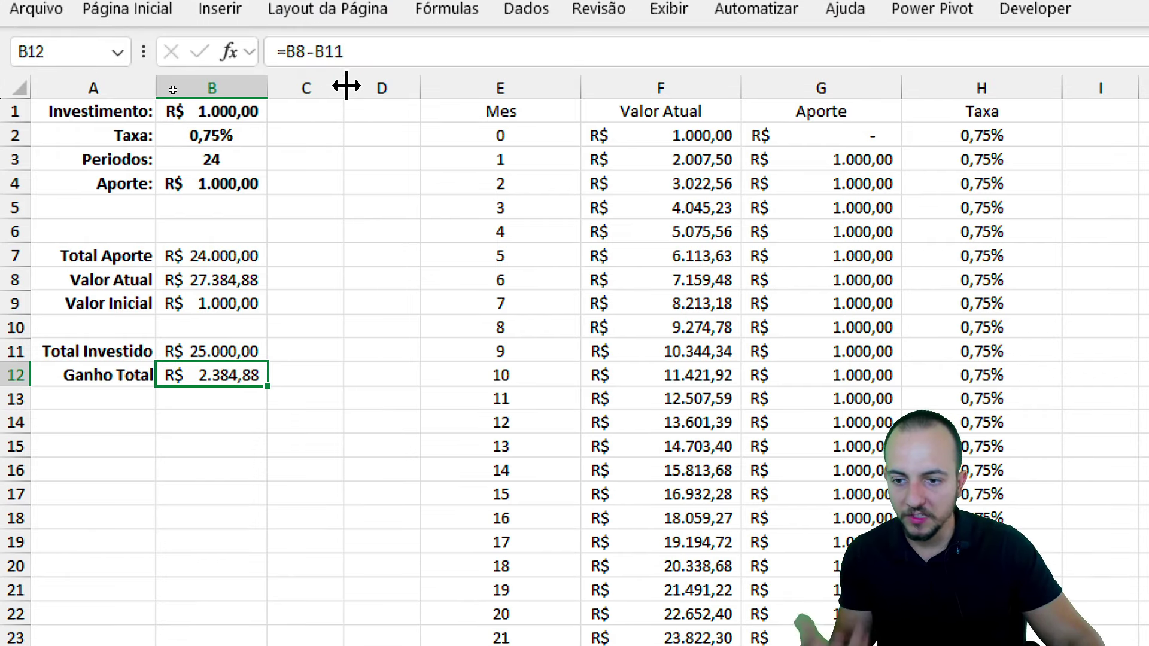
left_click(201, 281)
left_click(237, 301)
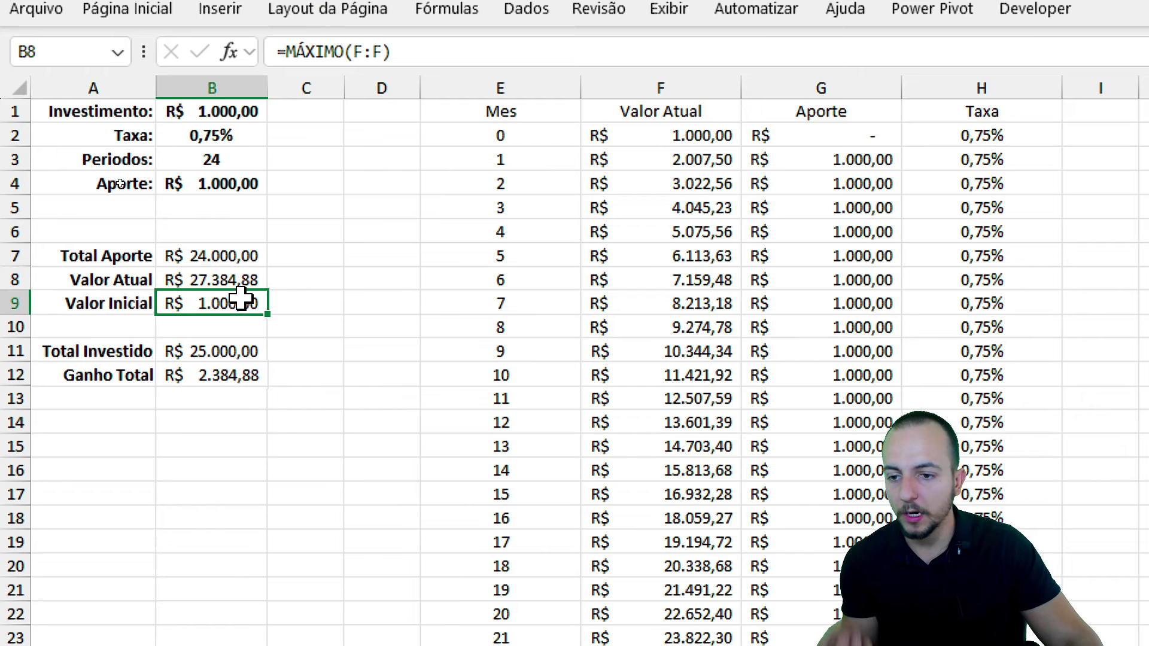
left_click(231, 259)
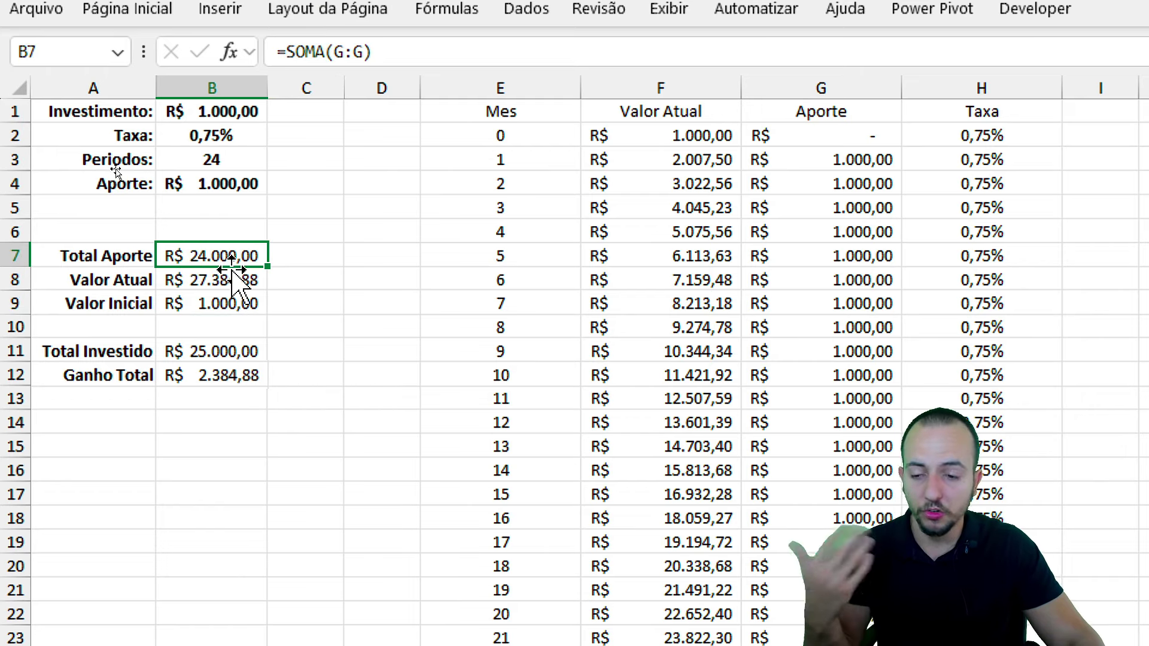
left_click(210, 343)
left_click(231, 375)
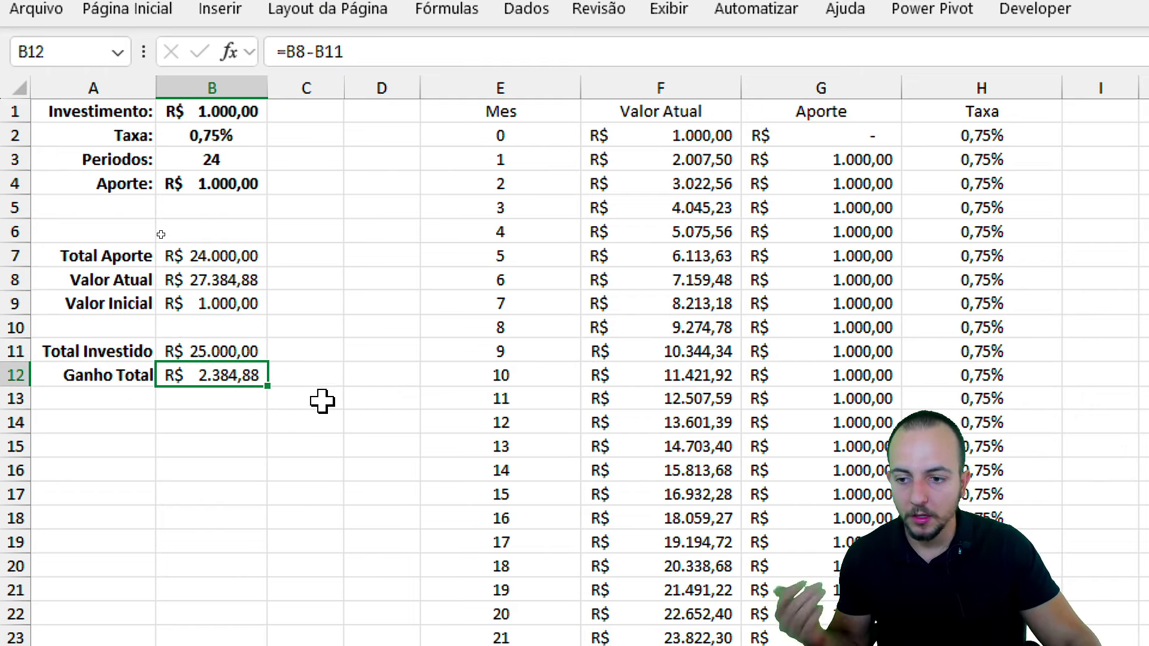
scroll(434, 429, "down", 1)
scroll(439, 395, "down", 2)
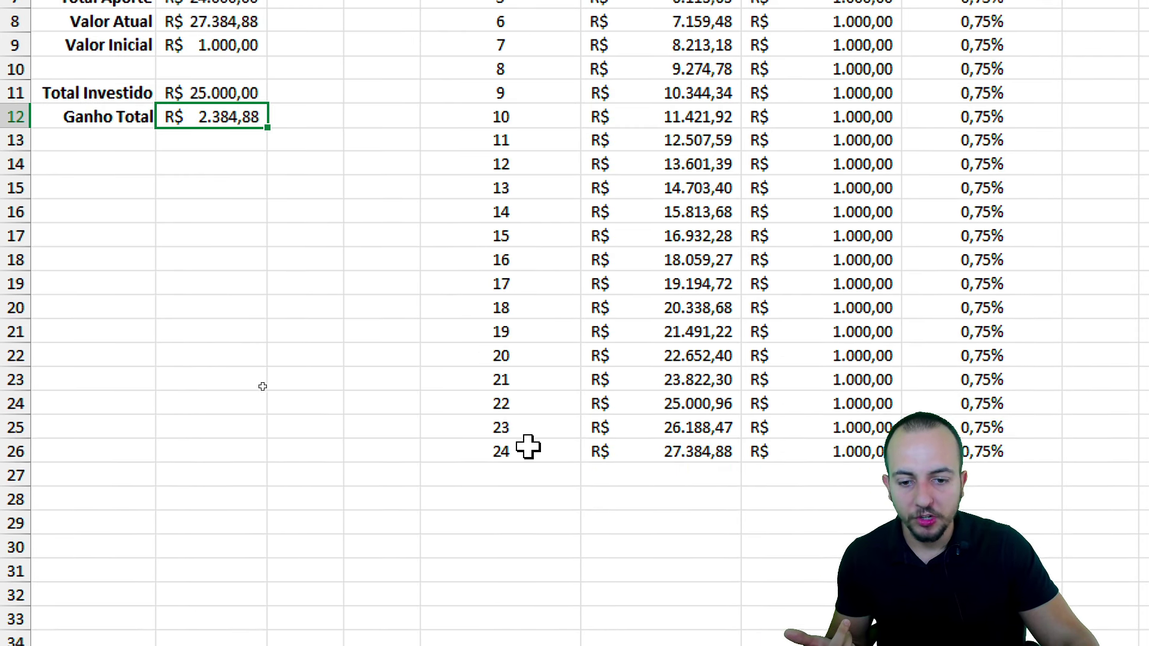
key("ctrl+End")
scroll(589, 413, "up", 3)
left_click_drag(216, 177, 236, 327)
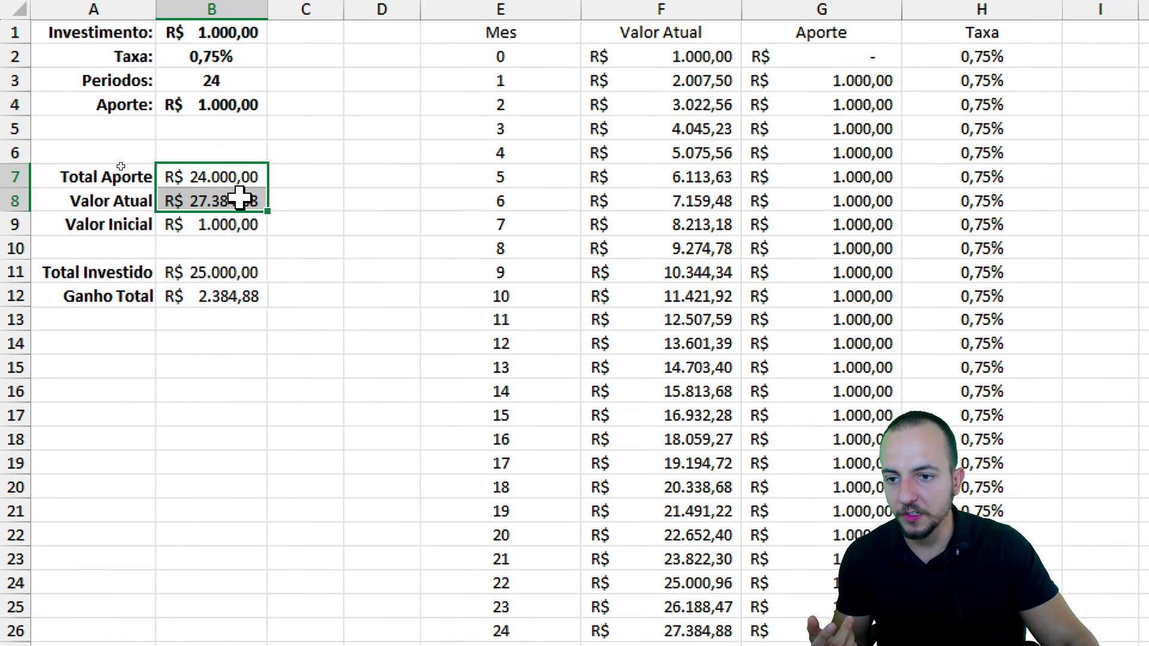
left_click(216, 178)
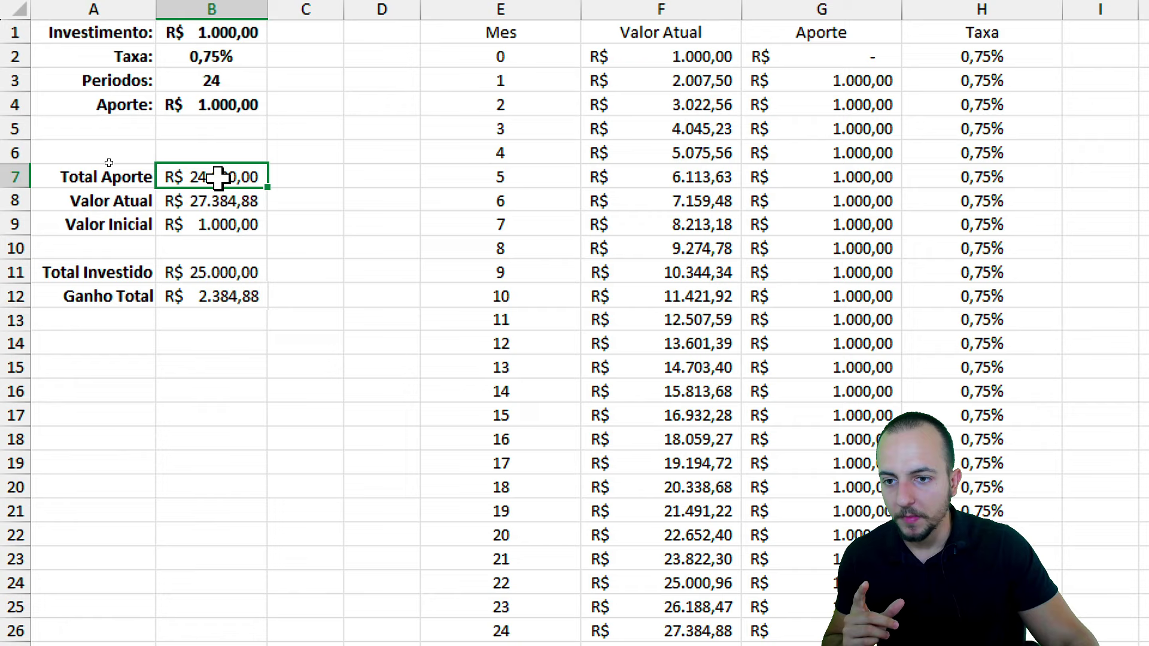
left_click(316, 180)
type("24")
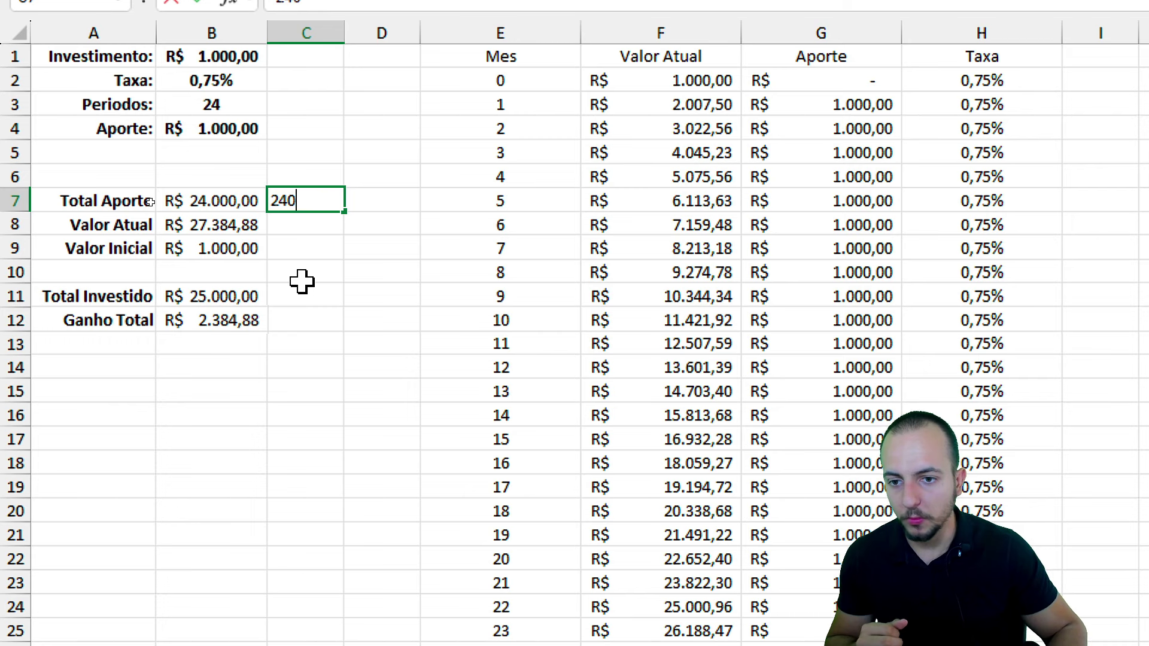
Step: Enter check figures 24000 in C7, 27 in C8, 25 in C11 and 2,3 in C12
type("00")
key("Return")
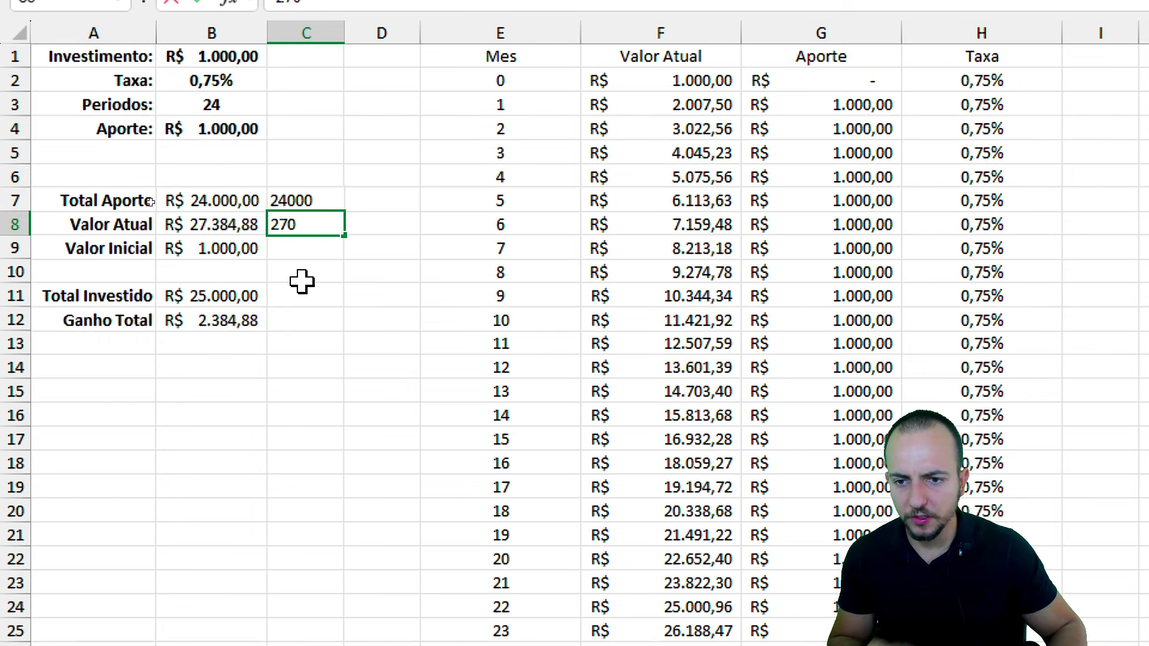
key("Return")
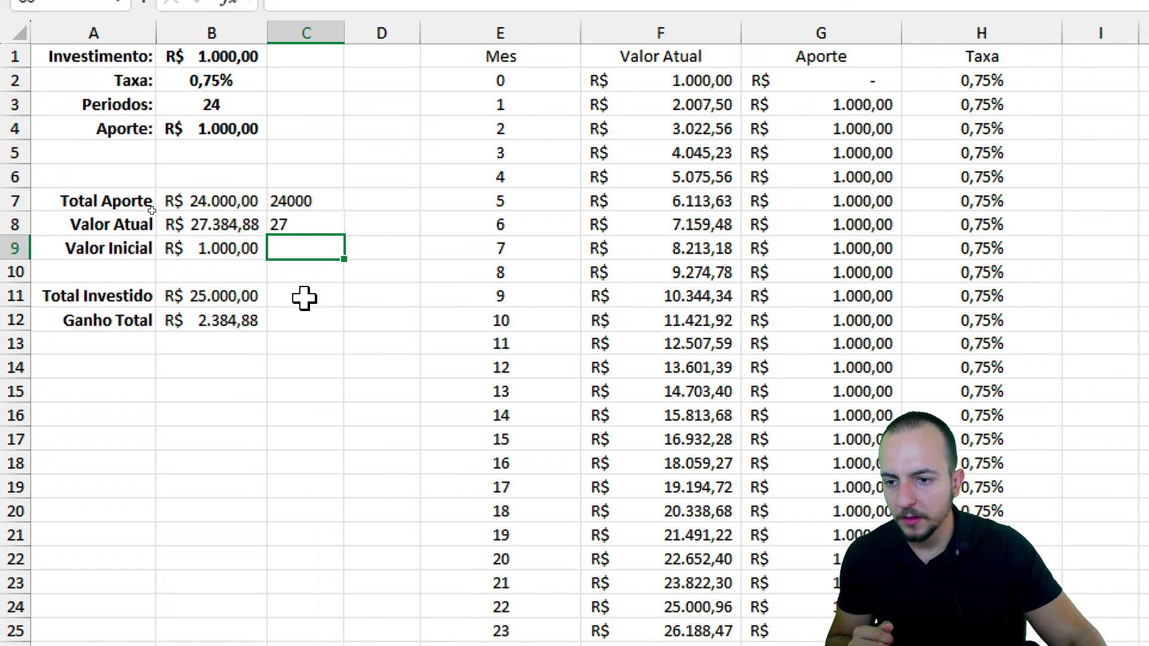
left_click(304, 299)
key("Return")
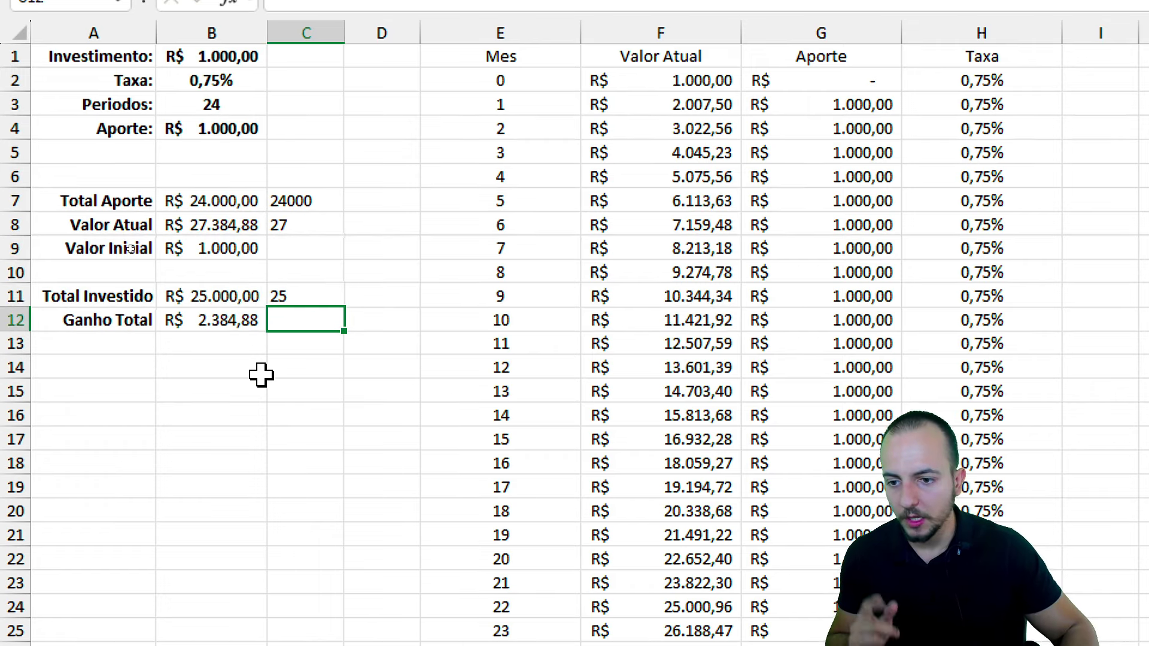
type("2,3")
key("Return")
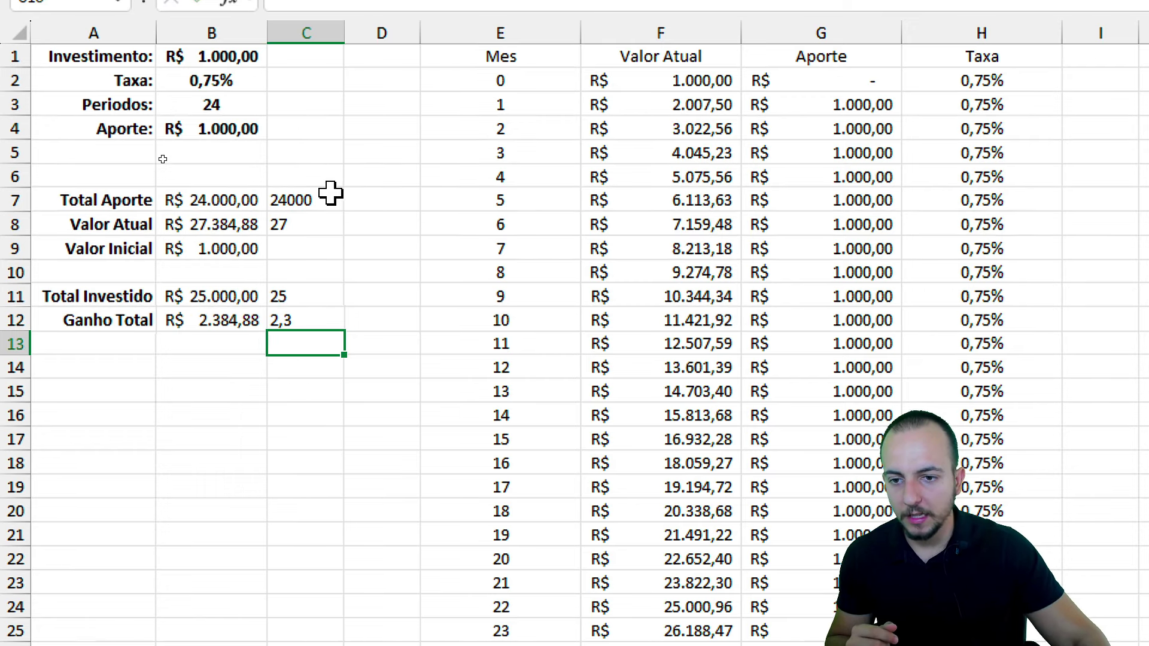
left_click_drag(330, 193, 321, 311)
left_click(320, 318)
Step: Fill the month 24 row down, then delete months 37–40 so the table ends at month 36
scroll(582, 404, "down", 5)
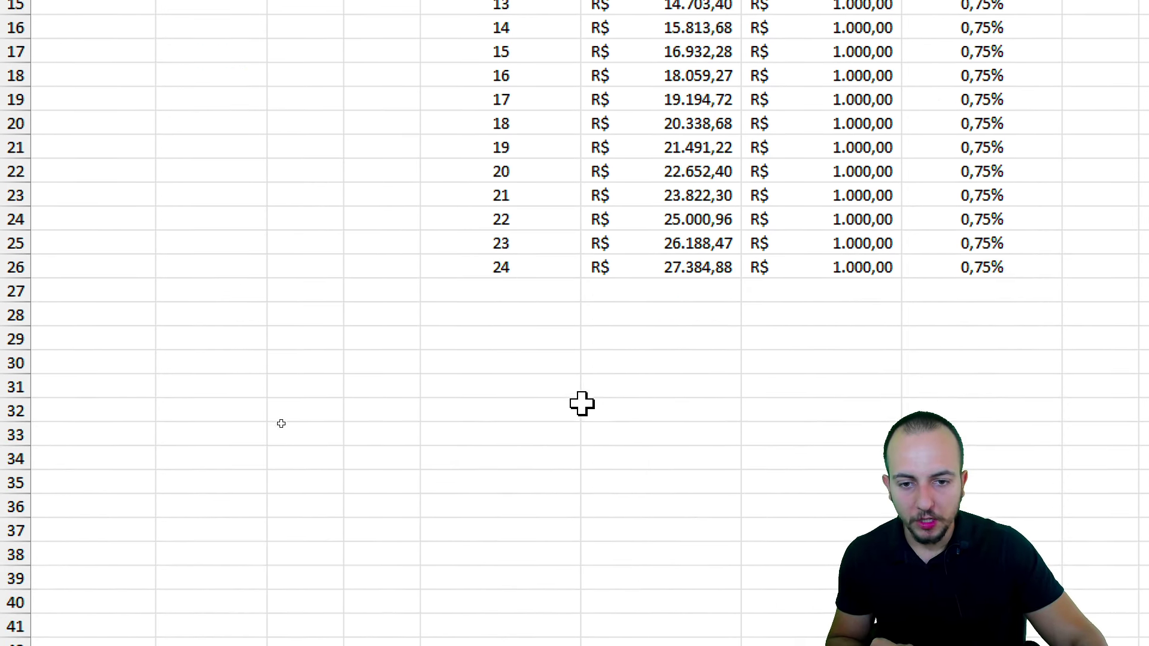
left_click_drag(532, 269, 958, 267)
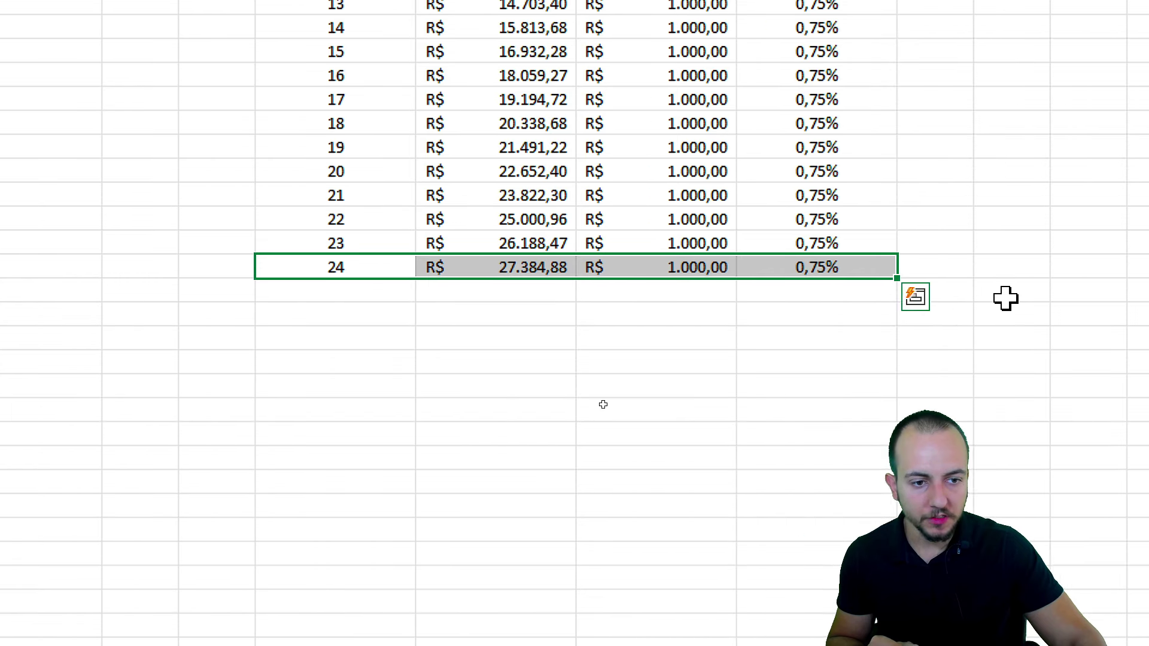
left_click_drag(727, 278, 729, 527)
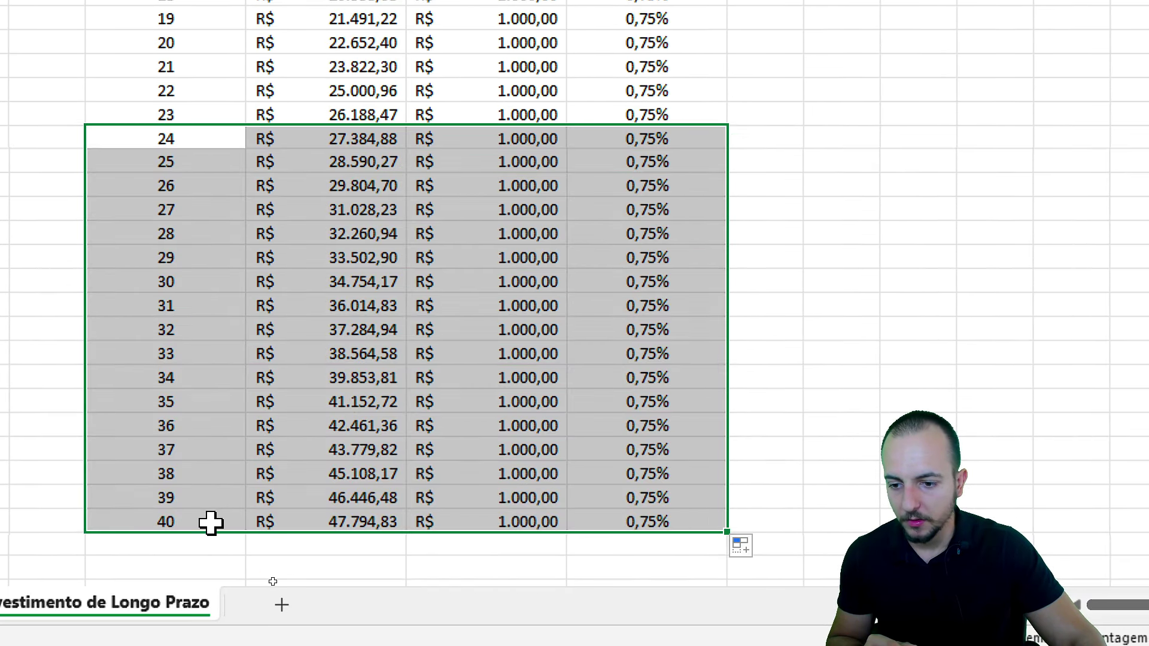
mouse_move(209, 521)
left_mouse_down()
mouse_move(345, 436)
mouse_move(618, 436)
left_mouse_up()
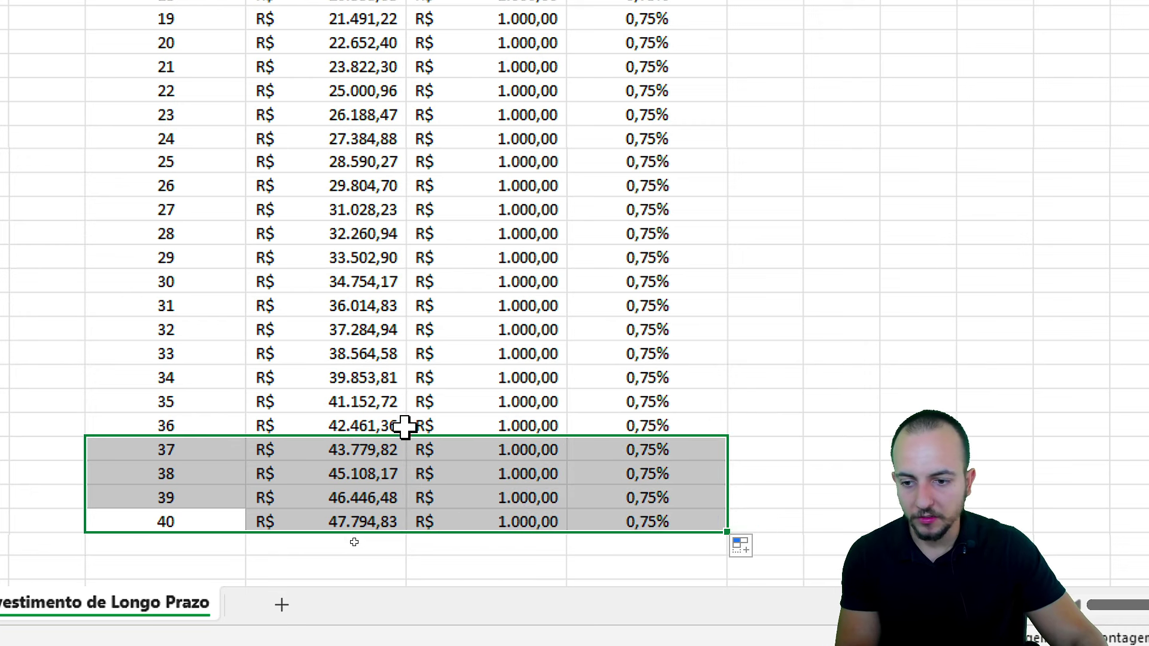
key("Delete")
left_click_drag(197, 416, 628, 428)
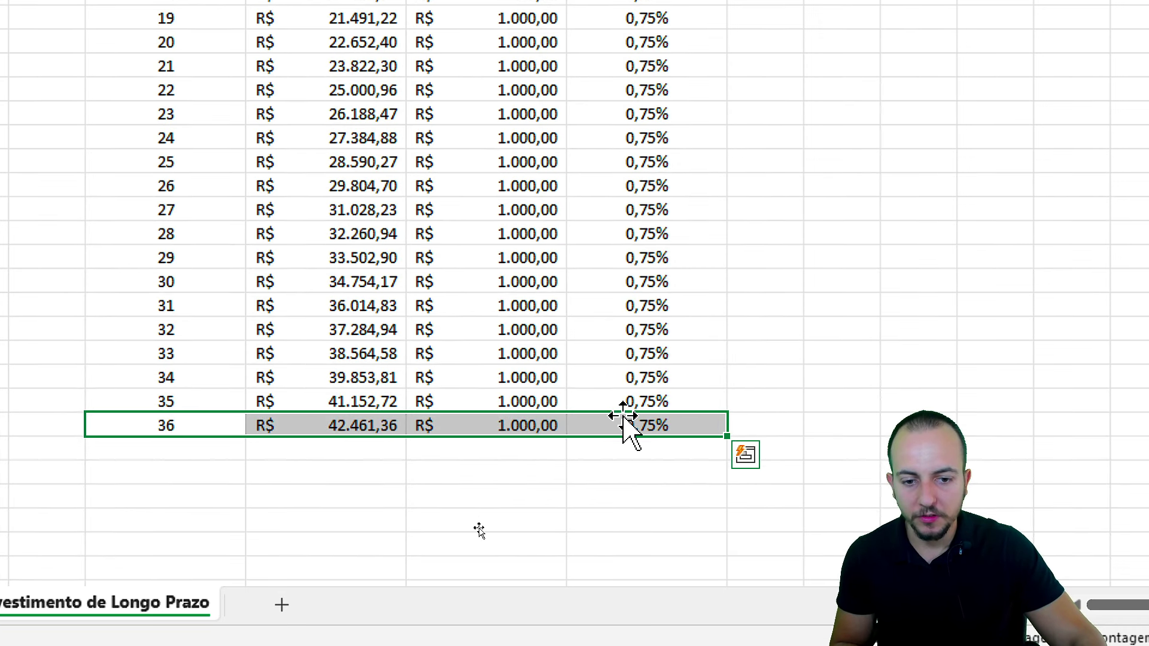
scroll(144, 195, "up", 7)
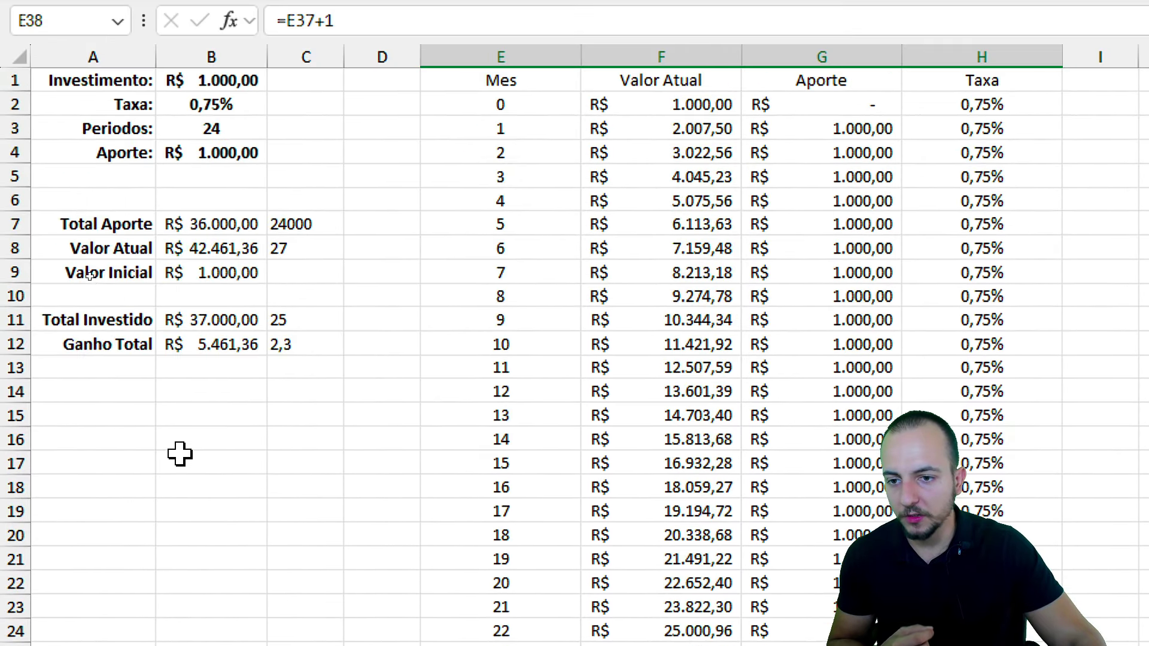
left_click(180, 456)
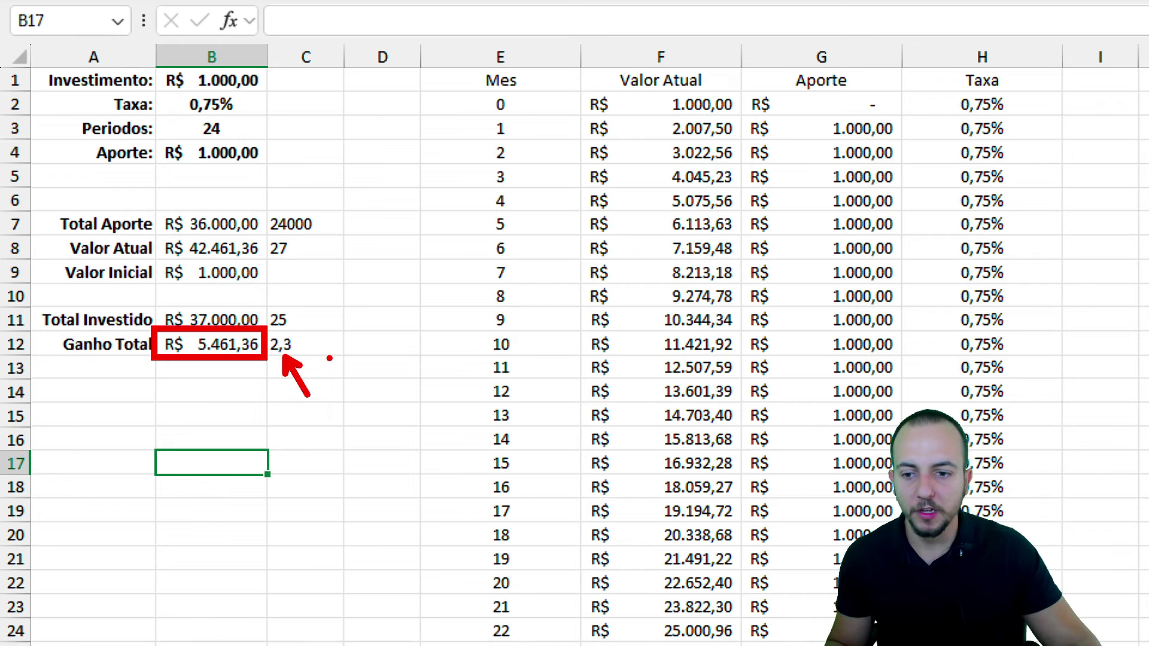
Step: Delete the check figures from column C beside the totals
left_click_drag(300, 200, 303, 392)
key("Delete")
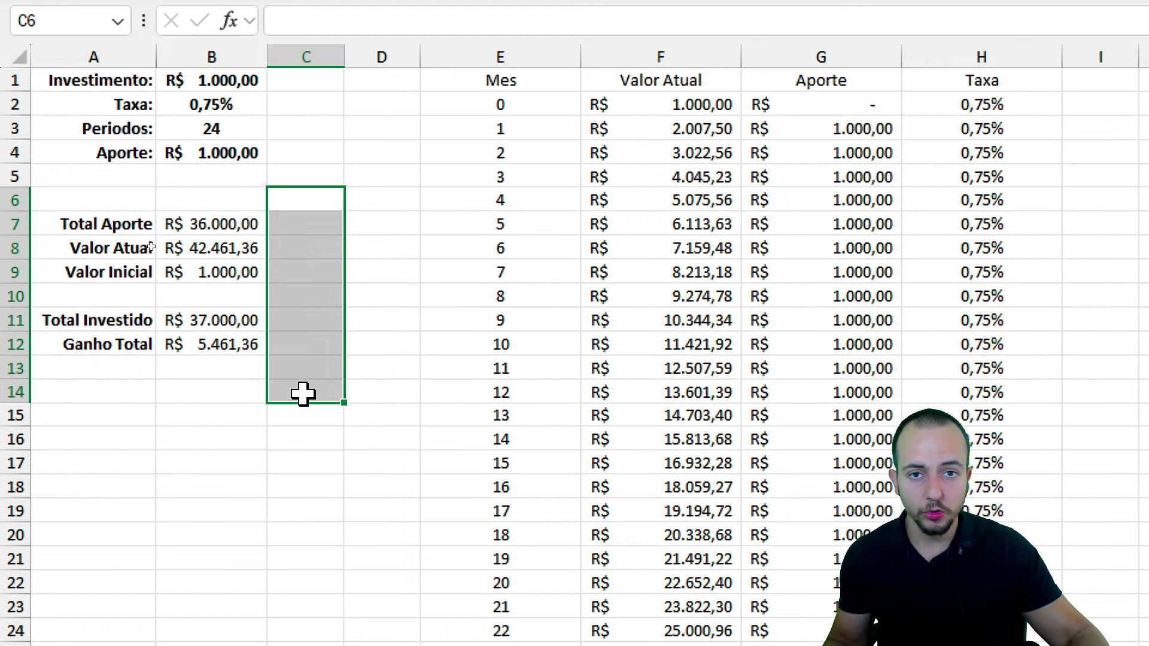
left_click(120, 226)
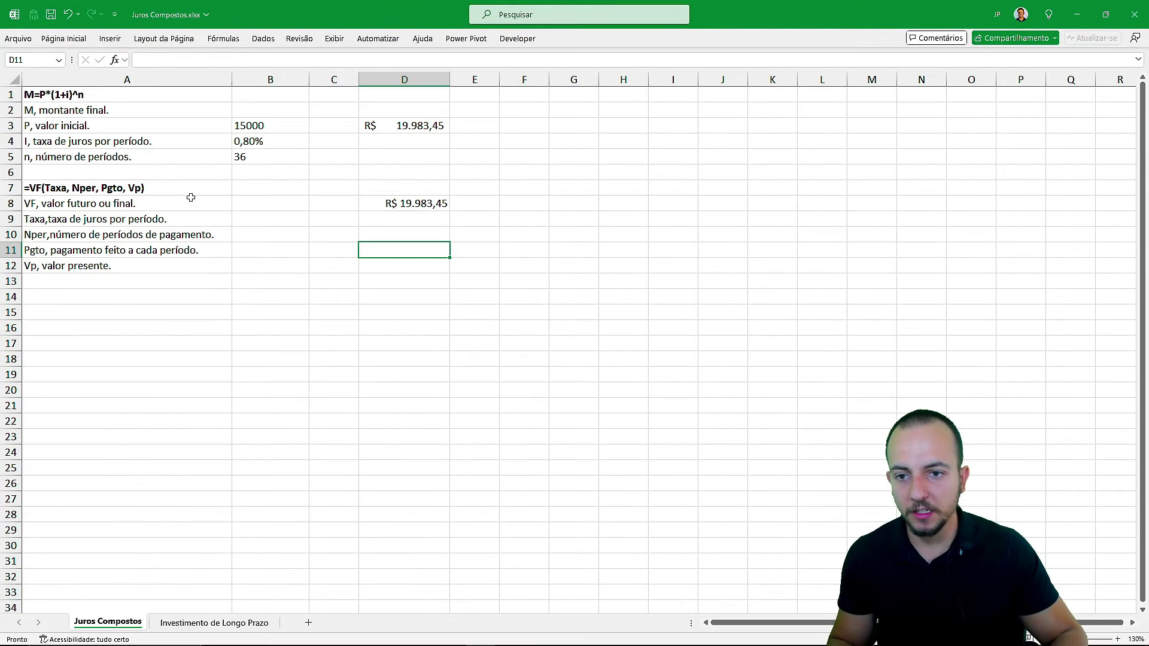
Step: Glance at the Juros Compostos sheet, then review the month formulas in column E
key("ctrl+Page_Up")
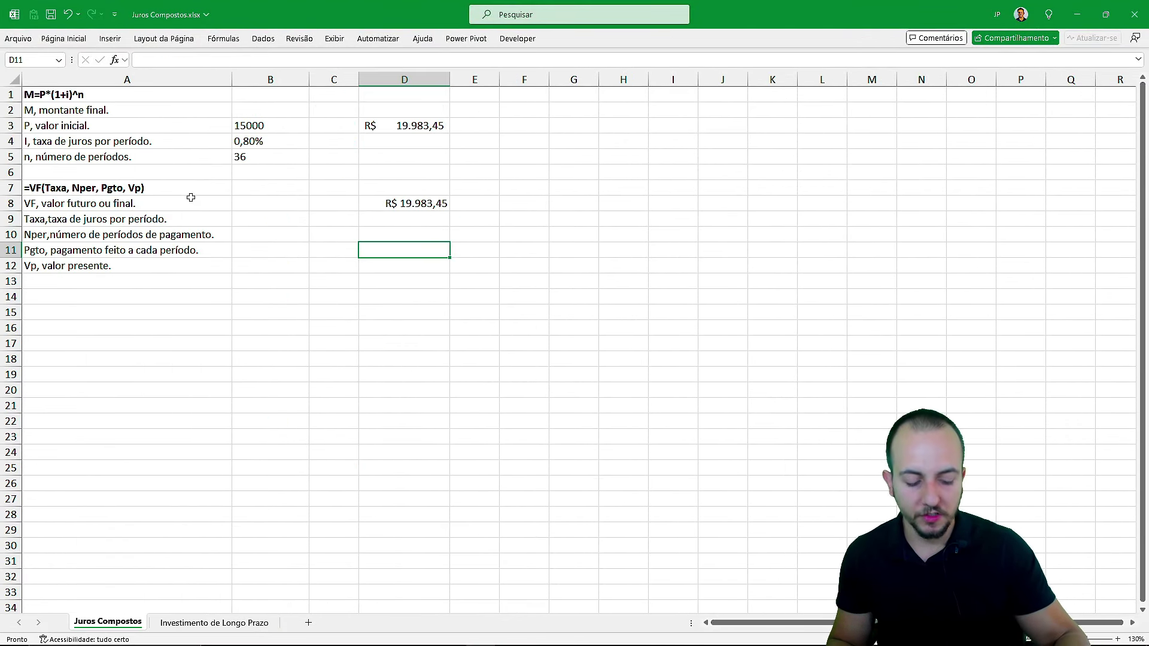
key("ctrl+Page_Down")
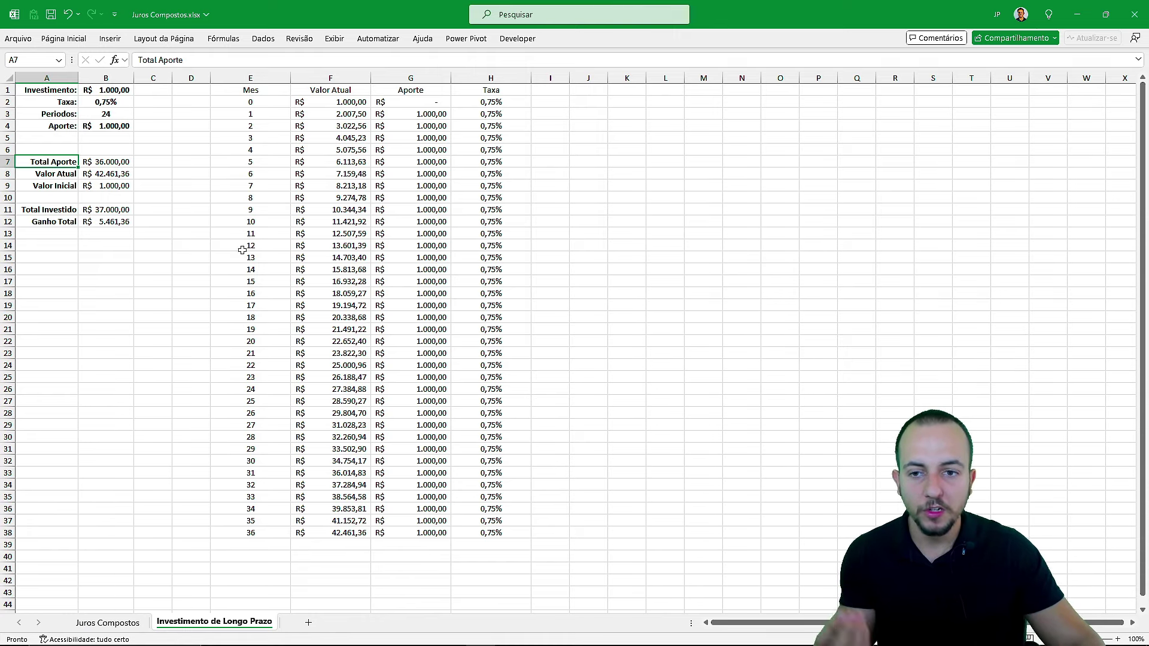
left_click(250, 161)
left_click(252, 177)
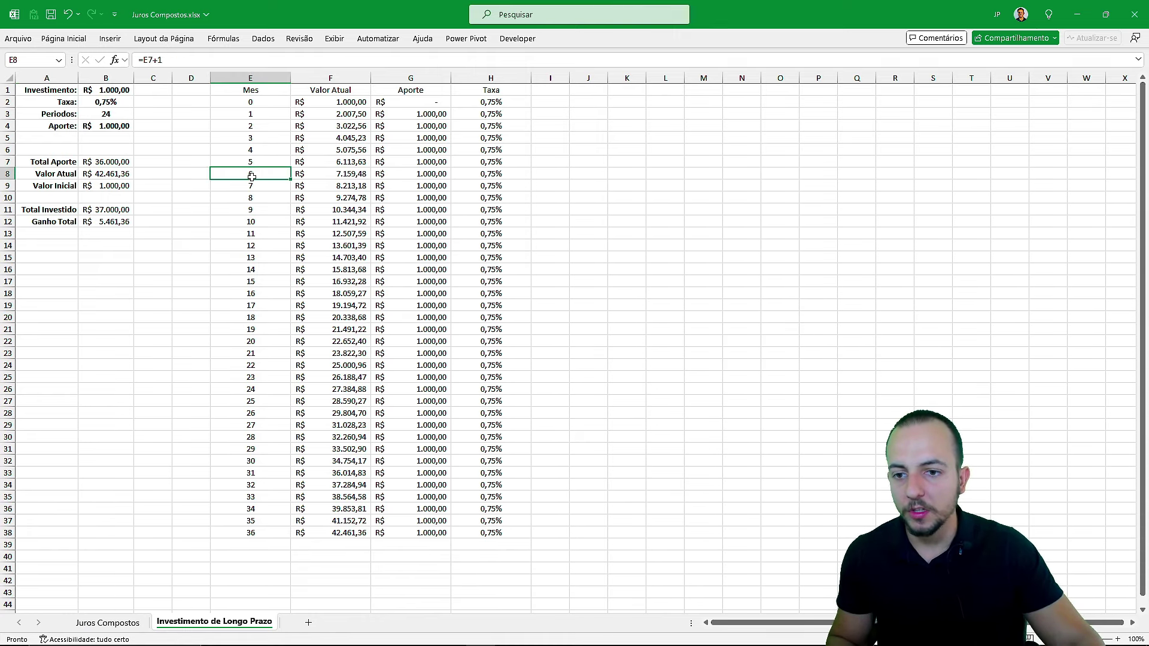
left_click(267, 211)
left_click(267, 222)
left_click(267, 233)
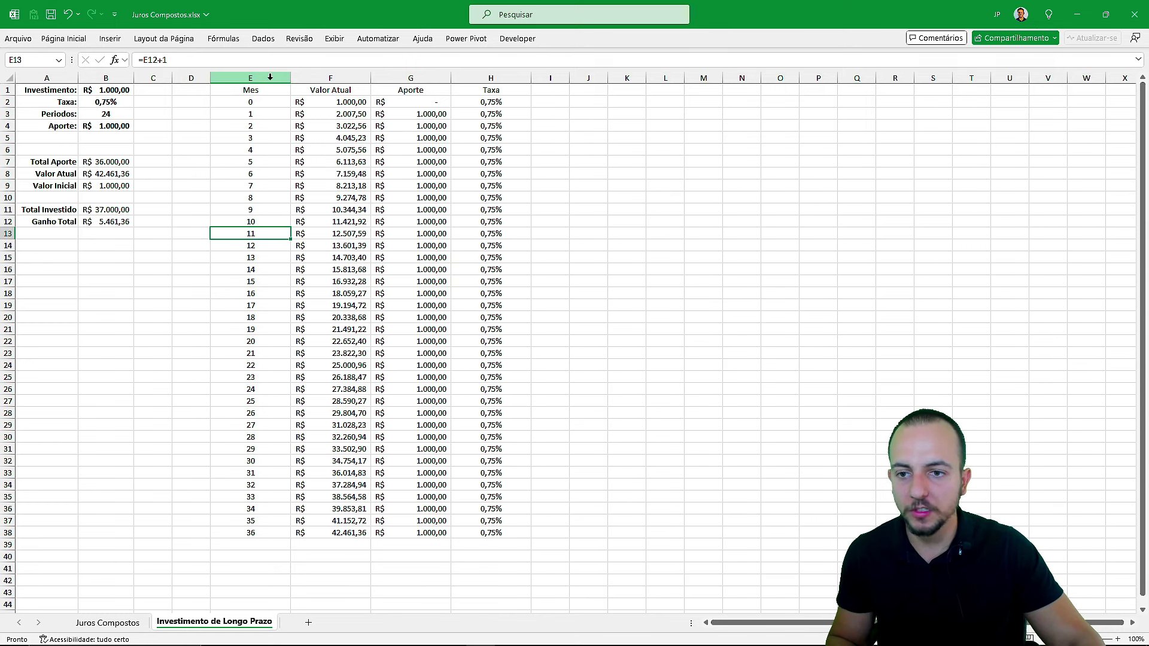
left_click_drag(270, 77, 462, 77)
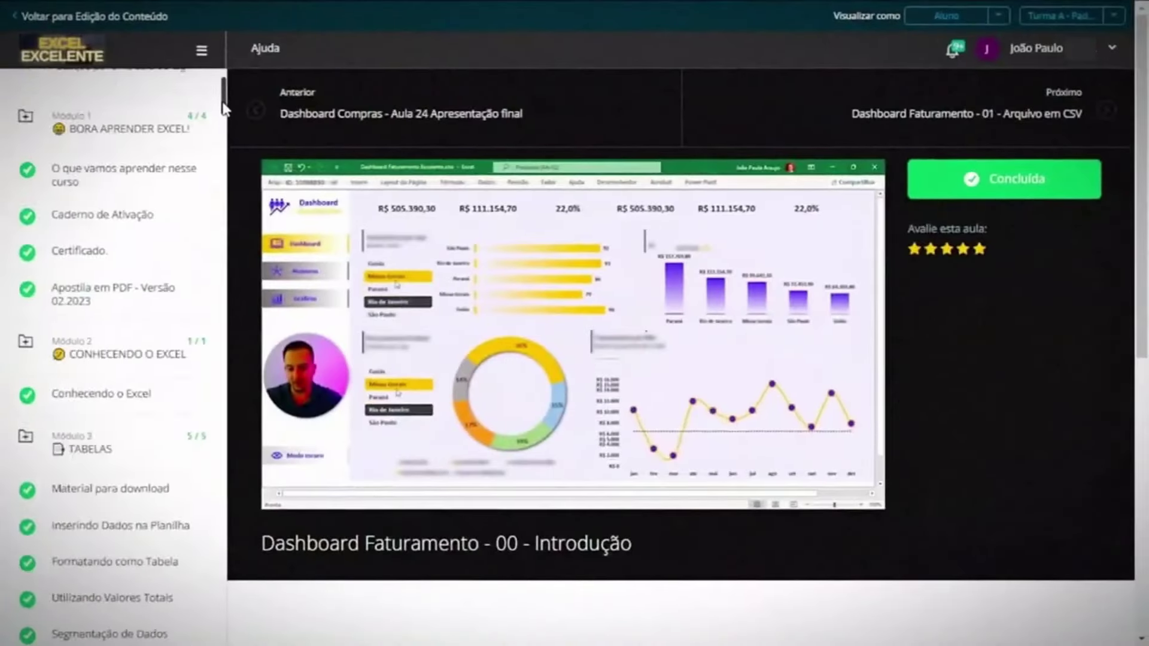
Step: Scroll the course lesson list and open the Power BI module lessons
left_click_drag(223, 108, 220, 374)
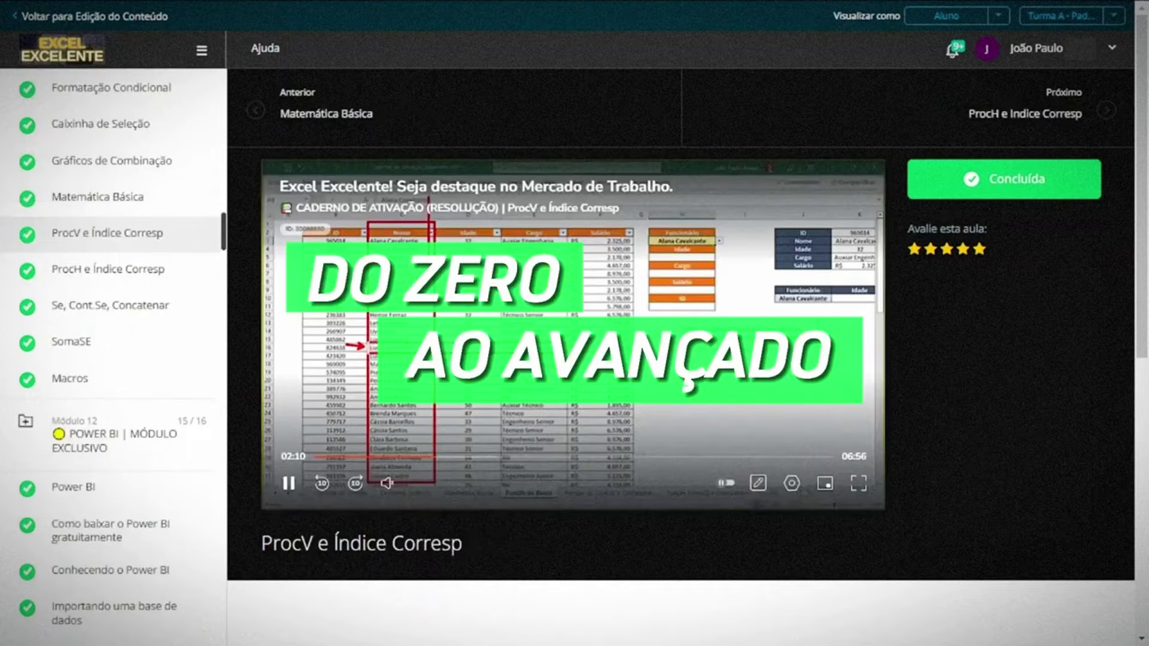
scroll(223, 245, "down", 3)
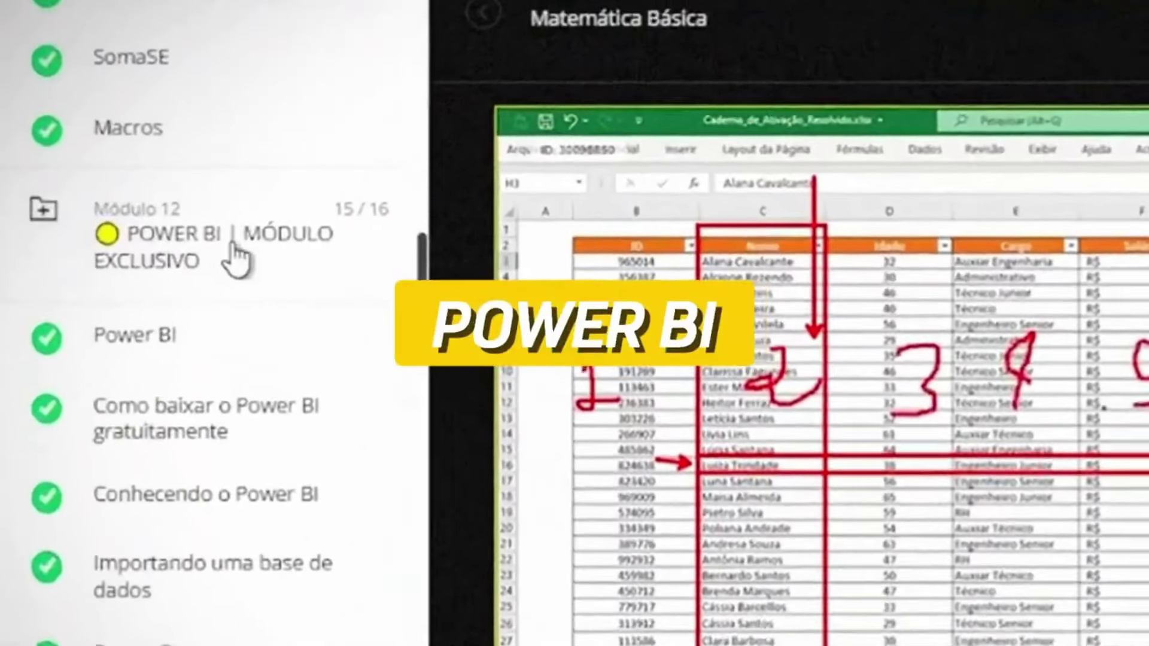
left_click(179, 326)
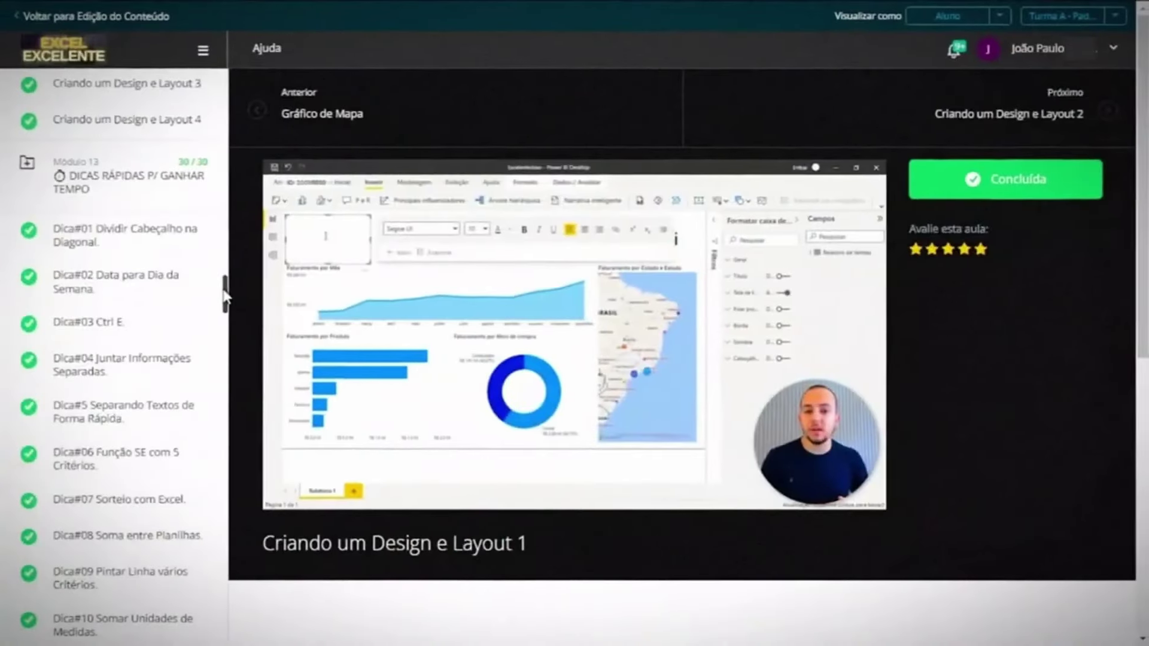
left_click_drag(224, 290, 224, 481)
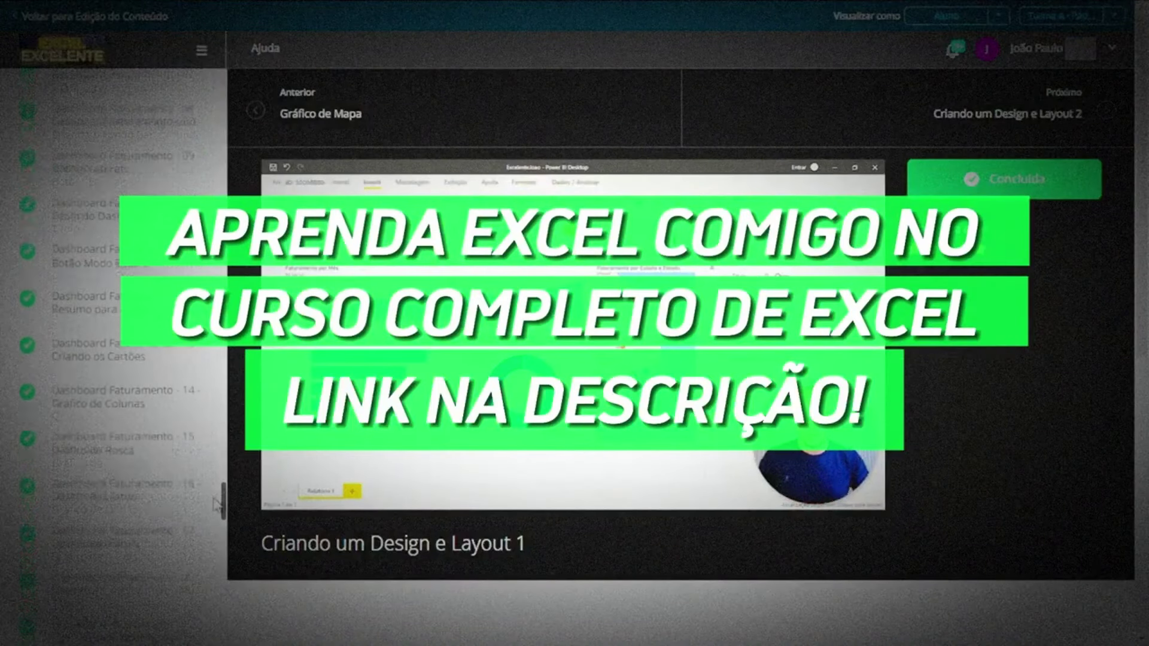